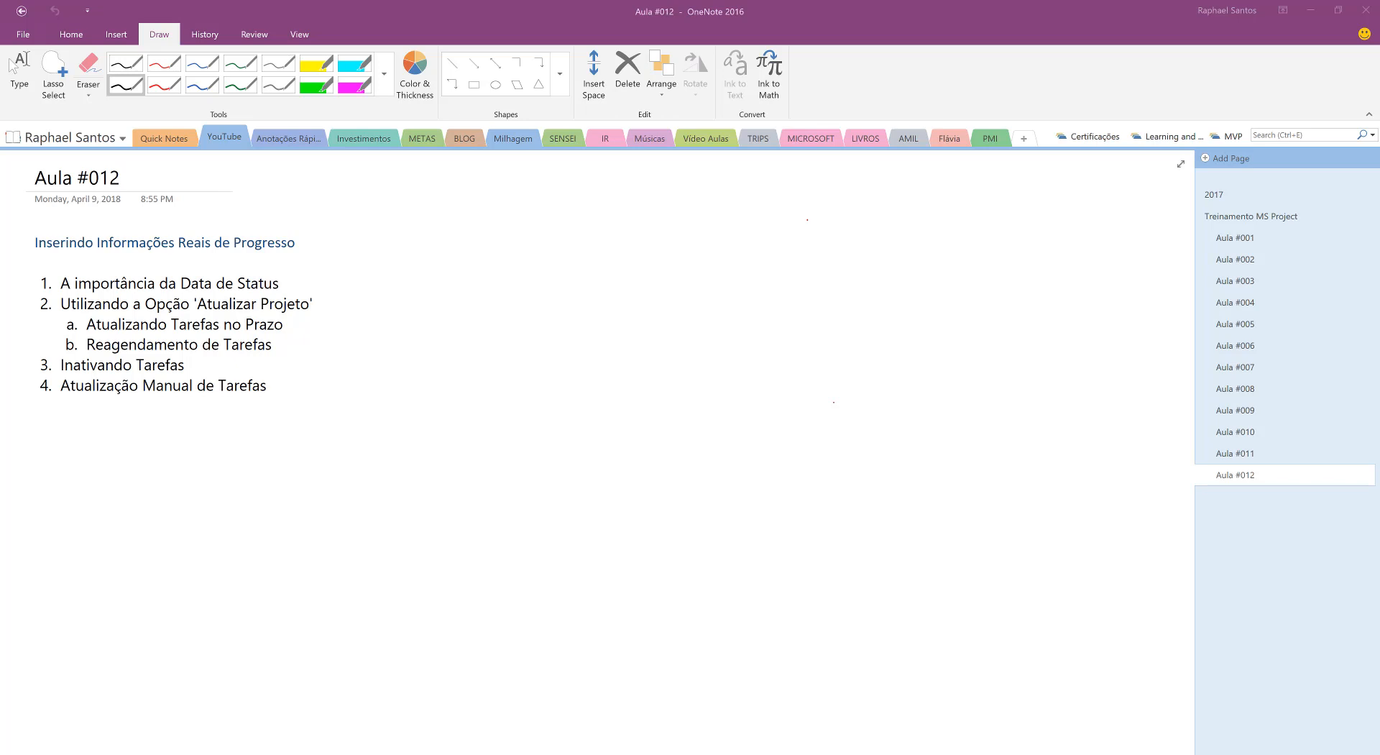
- Mark the lesson topics with red pen strokes beside items 1 to 4, including the two sub-items of item 2
left_click(164, 85)
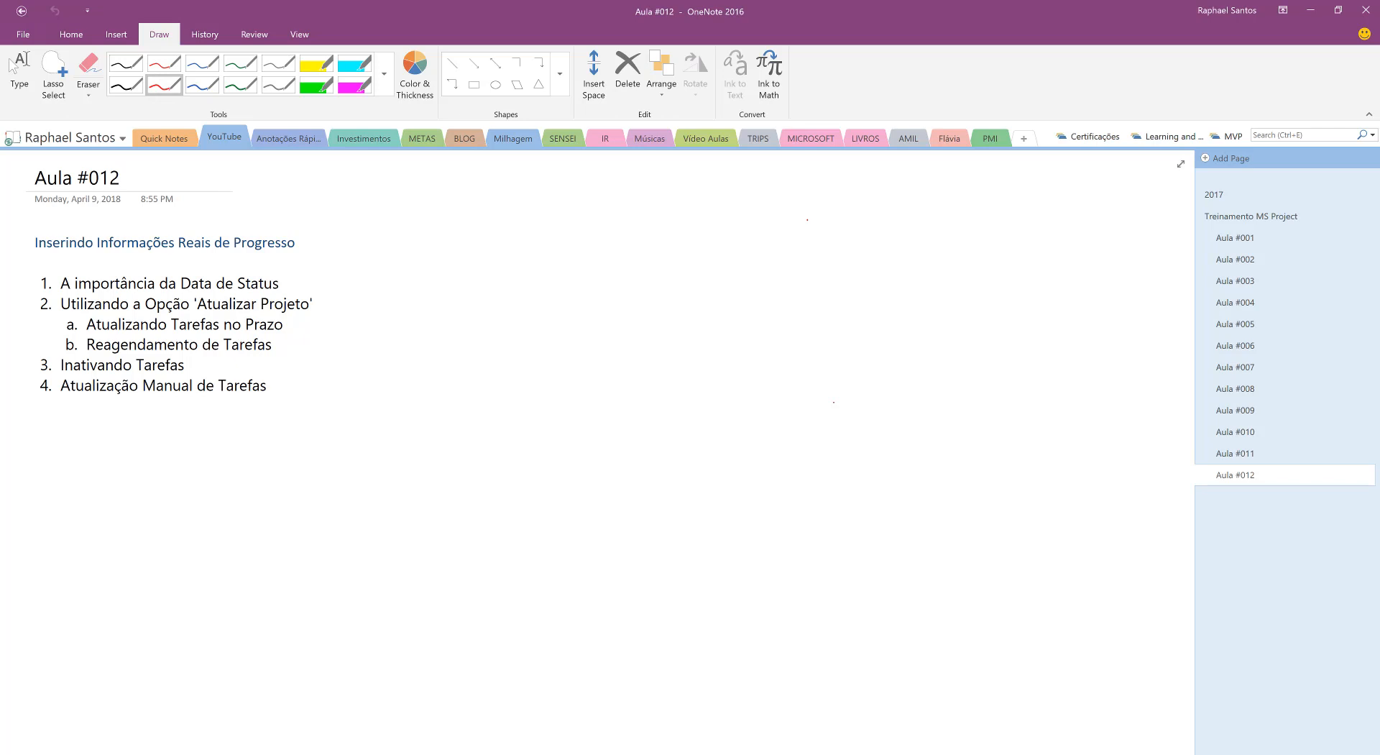
left_click_drag(297, 284, 352, 248)
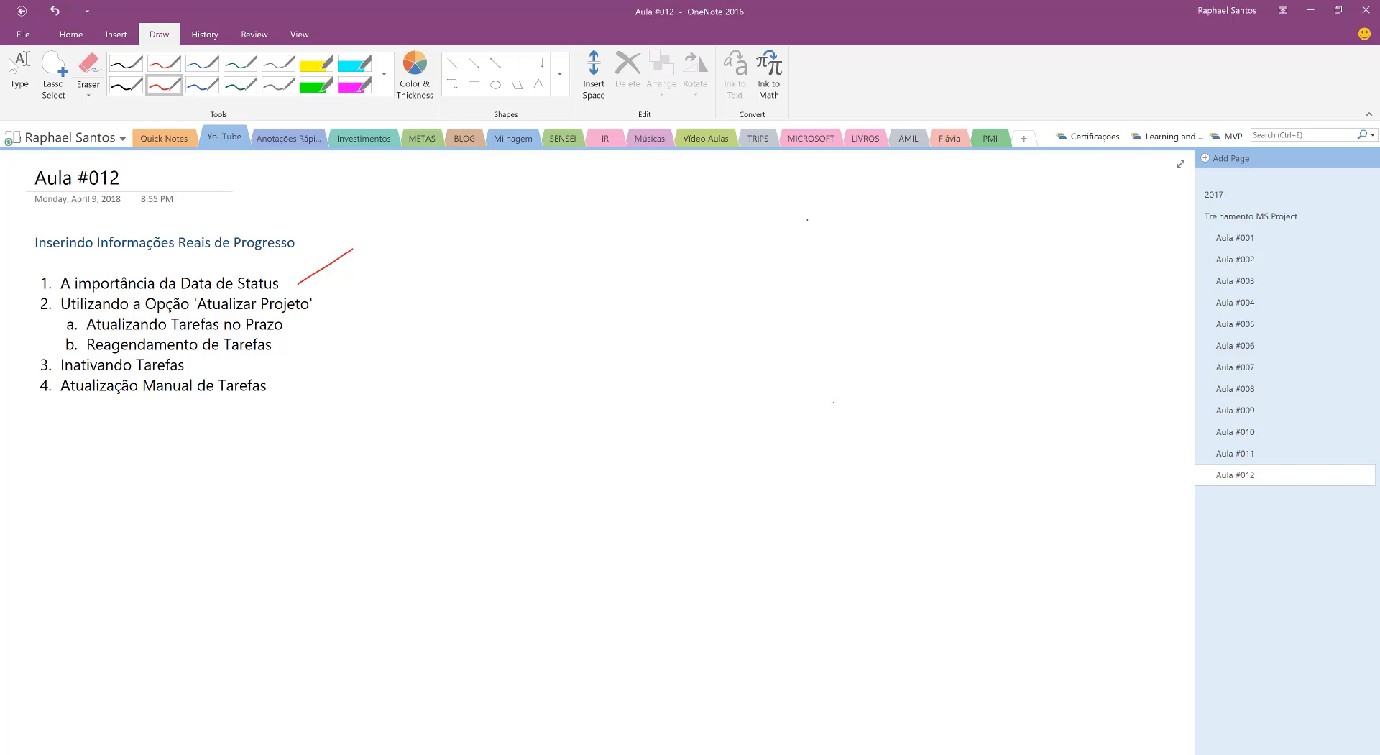
left_click_drag(323, 312, 371, 285)
left_click_drag(302, 326, 305, 353)
left_click_drag(233, 368, 256, 359)
left_click_drag(284, 393, 312, 380)
- Sketch a red tree diagram below the topic list: a vertical trunk with three branches, each ending in a box
left_click_drag(147, 414, 143, 552)
mouse_move(182, 443)
left_mouse_down()
mouse_move(184, 475)
mouse_move(238, 452)
mouse_move(237, 467)
left_mouse_up()
left_click_drag(244, 449, 238, 472)
left_click_drag(138, 465, 186, 463)
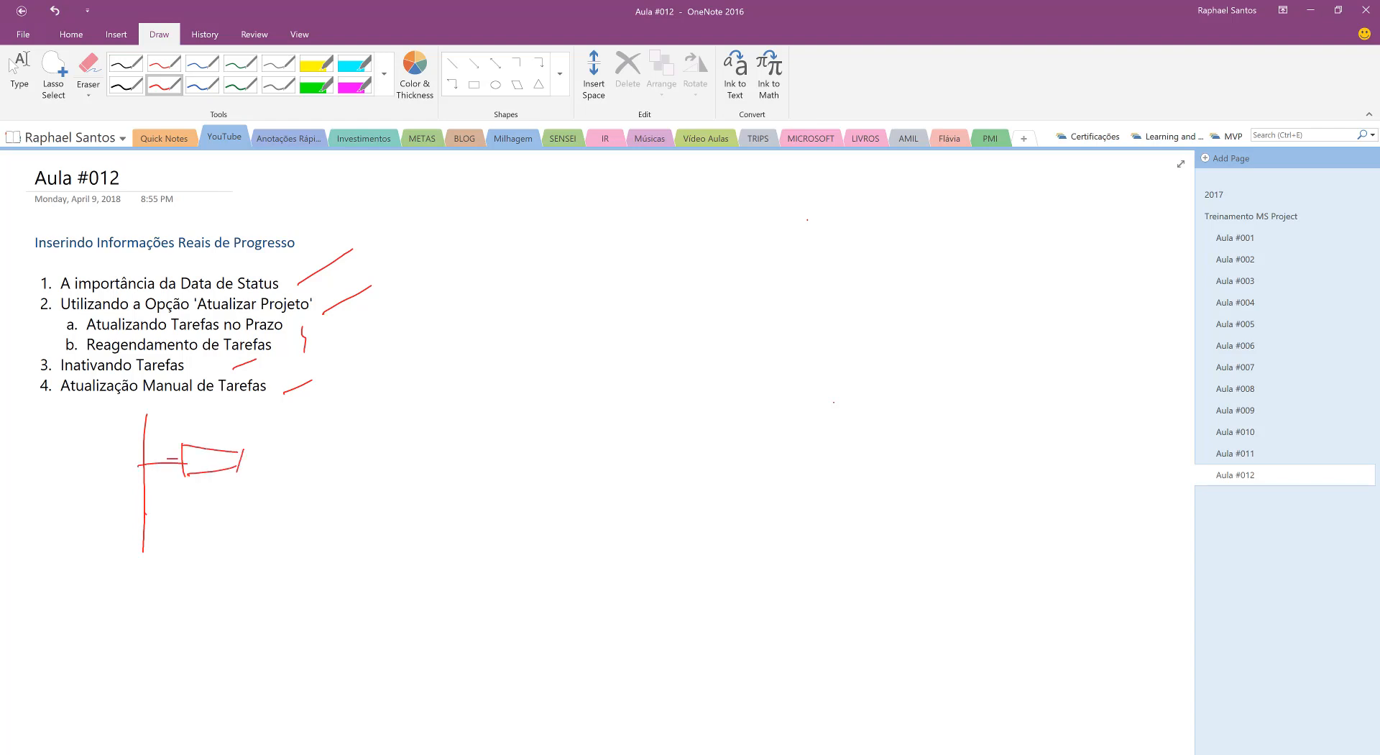
mouse_move(143, 511)
left_mouse_down()
mouse_move(184, 510)
mouse_move(194, 532)
left_mouse_up()
mouse_move(193, 502)
left_mouse_down()
mouse_move(243, 502)
mouse_move(252, 533)
left_mouse_up()
mouse_move(144, 532)
left_mouse_down()
mouse_move(147, 575)
mouse_move(193, 572)
left_mouse_up()
mouse_move(194, 554)
left_mouse_down()
mouse_move(193, 595)
mouse_move(237, 555)
left_mouse_up()
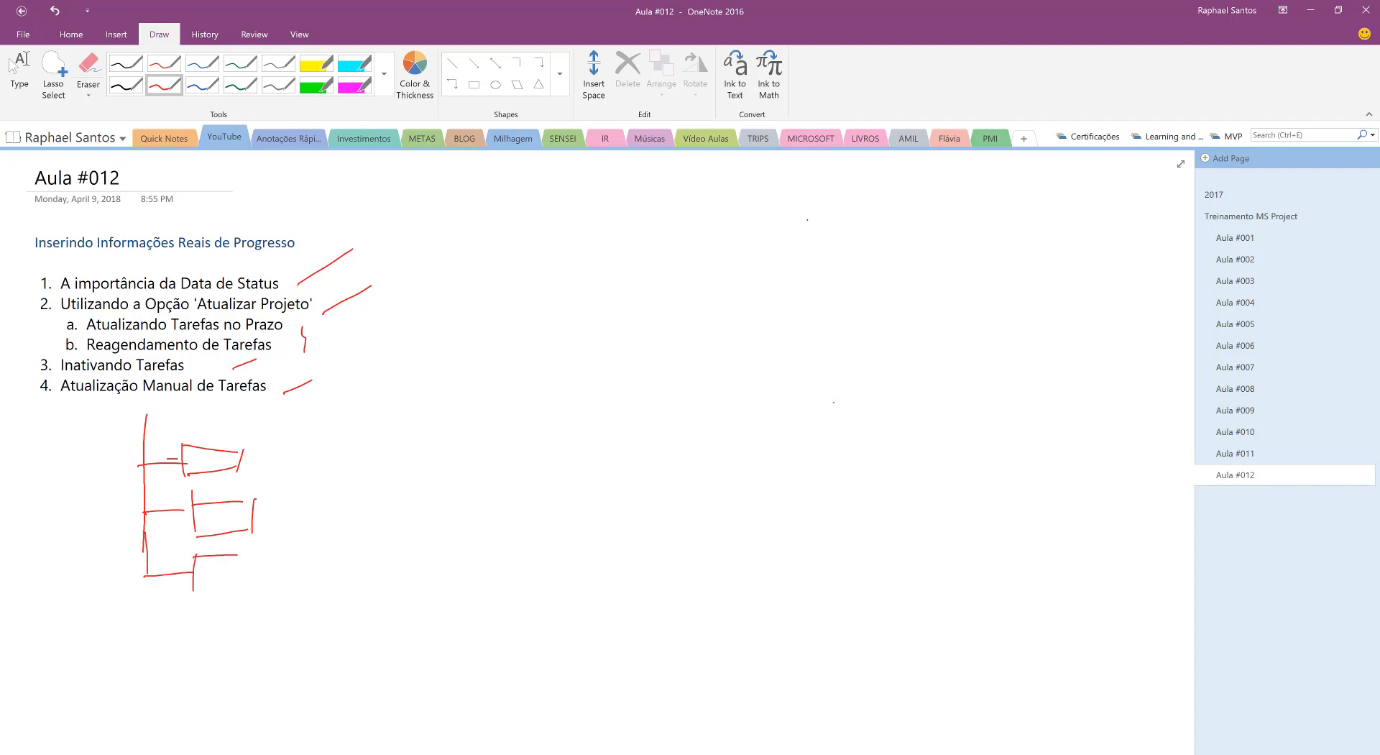
mouse_move(191, 595)
left_mouse_down()
mouse_move(257, 586)
mouse_move(249, 601)
left_mouse_up()
- Handwrite the numbers 1, 2 and 3 in a red column beside the topic list and circle each one
left_click_drag(496, 243, 508, 264)
mouse_move(525, 218)
left_mouse_down()
mouse_move(507, 275)
mouse_move(512, 209)
left_mouse_up()
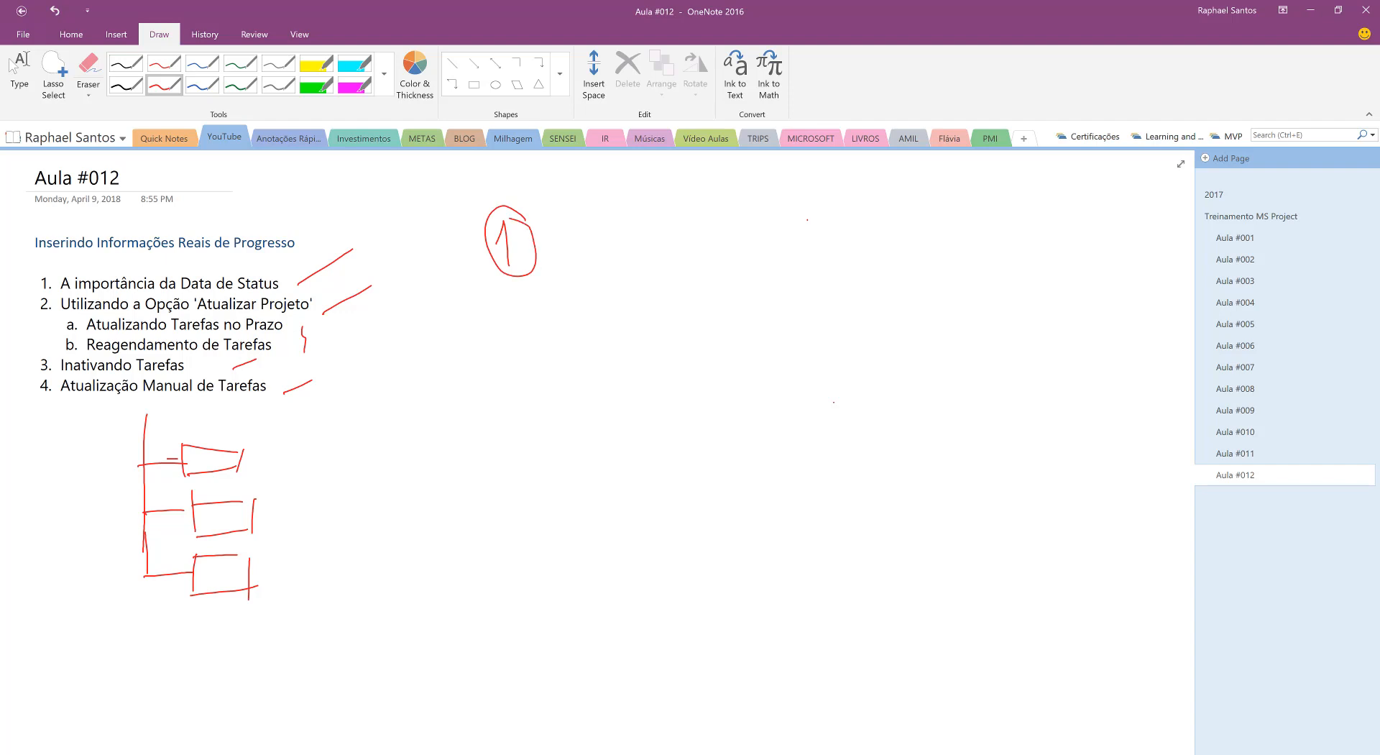
left_click_drag(509, 333, 533, 383)
left_click_drag(525, 311, 534, 313)
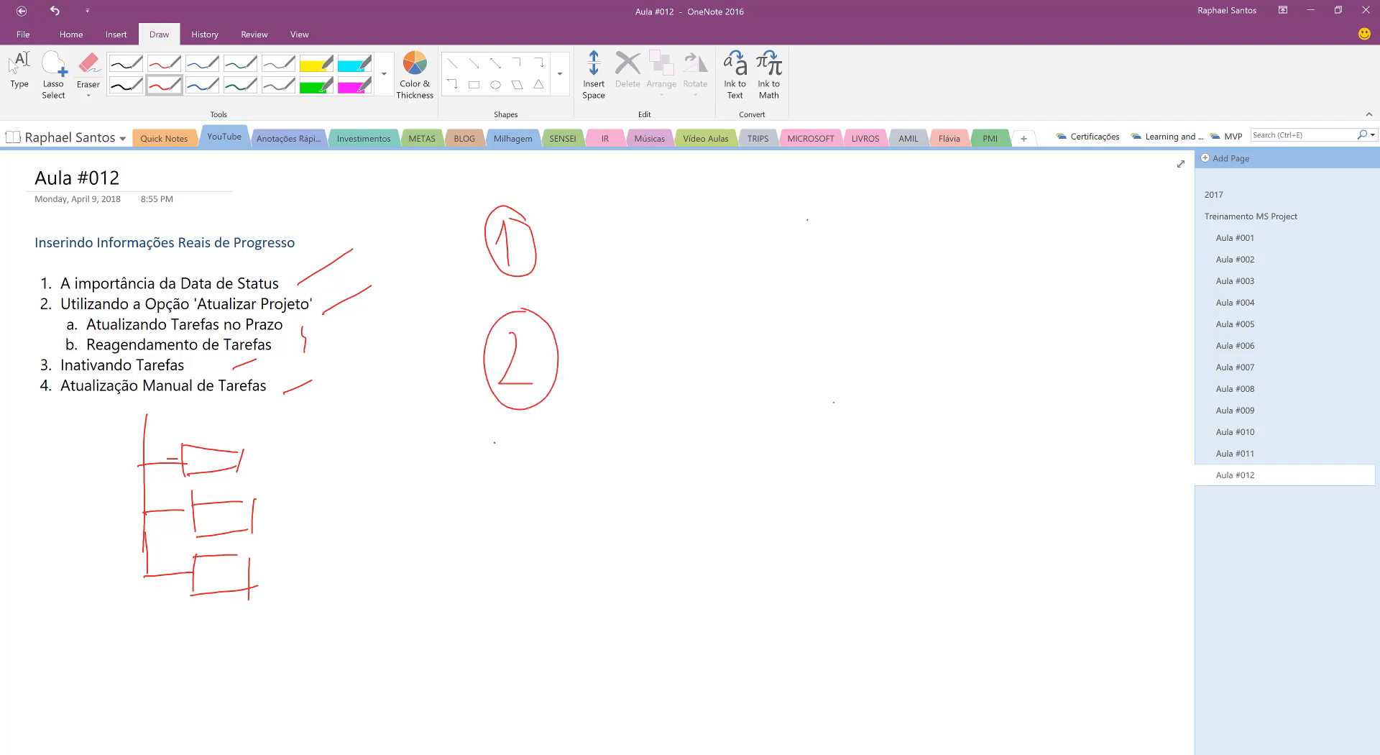
mouse_move(494, 442)
left_mouse_down()
mouse_move(492, 506)
mouse_move(521, 525)
mouse_move(535, 423)
left_mouse_up()
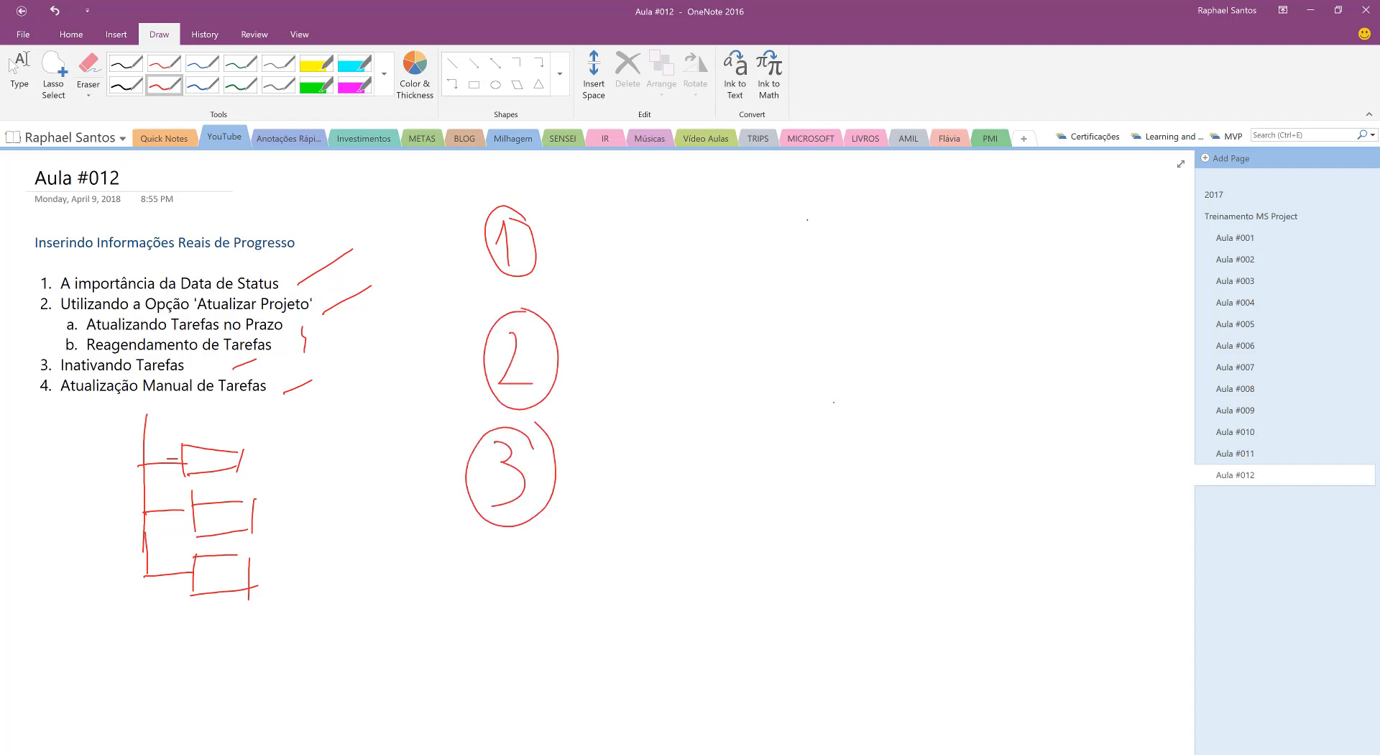
- Handwrite "PADRONIZAÇÃO" in red beside the circled number 1
left_click_drag(614, 205, 615, 265)
mouse_move(590, 216)
left_mouse_down()
mouse_move(615, 195)
mouse_move(616, 248)
left_mouse_up()
mouse_move(657, 236)
left_mouse_down()
mouse_move(641, 270)
mouse_move(675, 272)
left_mouse_up()
mouse_move(635, 263)
left_mouse_down()
mouse_move(685, 253)
mouse_move(697, 270)
left_mouse_up()
mouse_move(685, 241)
left_mouse_down()
mouse_move(724, 250)
mouse_move(693, 281)
left_mouse_up()
mouse_move(738, 239)
left_mouse_down()
mouse_move(737, 276)
mouse_move(764, 281)
mouse_move(785, 245)
left_mouse_up()
mouse_move(814, 274)
left_mouse_down()
mouse_move(822, 238)
mouse_move(859, 225)
left_mouse_up()
mouse_move(876, 239)
left_mouse_down()
mouse_move(883, 276)
mouse_move(910, 240)
mouse_move(920, 277)
left_mouse_up()
left_click(886, 214)
mouse_move(928, 280)
left_mouse_down()
mouse_move(949, 243)
mouse_move(965, 290)
left_mouse_up()
left_click_drag(924, 268, 1006, 264)
mouse_move(1026, 238)
left_mouse_down()
mouse_move(1006, 287)
mouse_move(1037, 288)
left_mouse_up()
left_click_drag(1005, 255, 1061, 230)
left_click_drag(1042, 205, 1051, 203)
left_click_drag(988, 273, 981, 290)
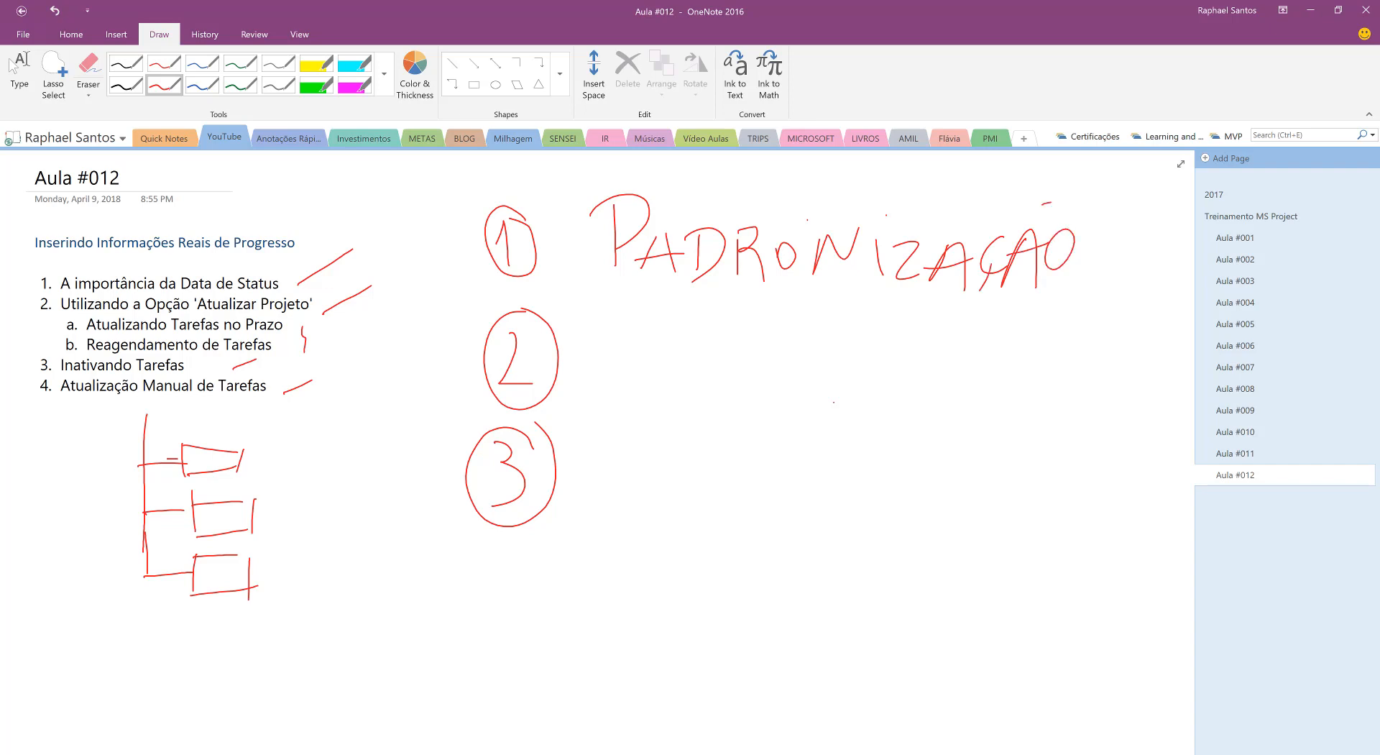
- Handwrite "PADRONIZAÇÃO" in red beside the circled number 2
mouse_move(592, 357)
left_mouse_down()
mouse_move(602, 404)
mouse_move(608, 381)
left_mouse_up()
mouse_move(674, 345)
left_mouse_down()
mouse_move(661, 386)
mouse_move(693, 397)
left_mouse_up()
mouse_move(649, 381)
left_mouse_down()
mouse_move(695, 370)
mouse_move(708, 381)
left_mouse_up()
mouse_move(703, 336)
left_mouse_down()
mouse_move(712, 381)
mouse_move(749, 388)
left_mouse_up()
mouse_move(751, 375)
left_mouse_down()
mouse_move(775, 386)
mouse_move(798, 357)
mouse_move(853, 347)
left_mouse_up()
left_click_drag(852, 349, 876, 379)
mouse_move(880, 362)
left_mouse_down()
mouse_move(882, 383)
mouse_move(927, 345)
mouse_move(930, 387)
left_mouse_up()
left_click(887, 334)
mouse_move(944, 389)
left_mouse_down()
mouse_move(979, 388)
mouse_move(983, 406)
left_mouse_up()
mouse_move(954, 371)
left_mouse_down()
mouse_move(999, 363)
mouse_move(1073, 406)
left_mouse_up()
left_click_drag(1035, 371, 1052, 367)
left_click_drag(1076, 360, 1103, 345)
left_click_drag(1072, 322, 1089, 315)
left_click_drag(1019, 378, 1001, 418)
- Handwrite "PADRONIZAÇÃO" in red beside the circled number 3
mouse_move(602, 463)
left_mouse_down()
mouse_move(607, 514)
mouse_move(606, 493)
mouse_move(670, 473)
left_mouse_up()
mouse_move(671, 469)
left_mouse_down()
mouse_move(689, 519)
mouse_move(688, 492)
left_mouse_up()
left_click_drag(705, 471, 713, 517)
mouse_move(759, 483)
left_mouse_down()
mouse_move(760, 518)
mouse_move(758, 498)
left_mouse_up()
left_click_drag(755, 498, 788, 518)
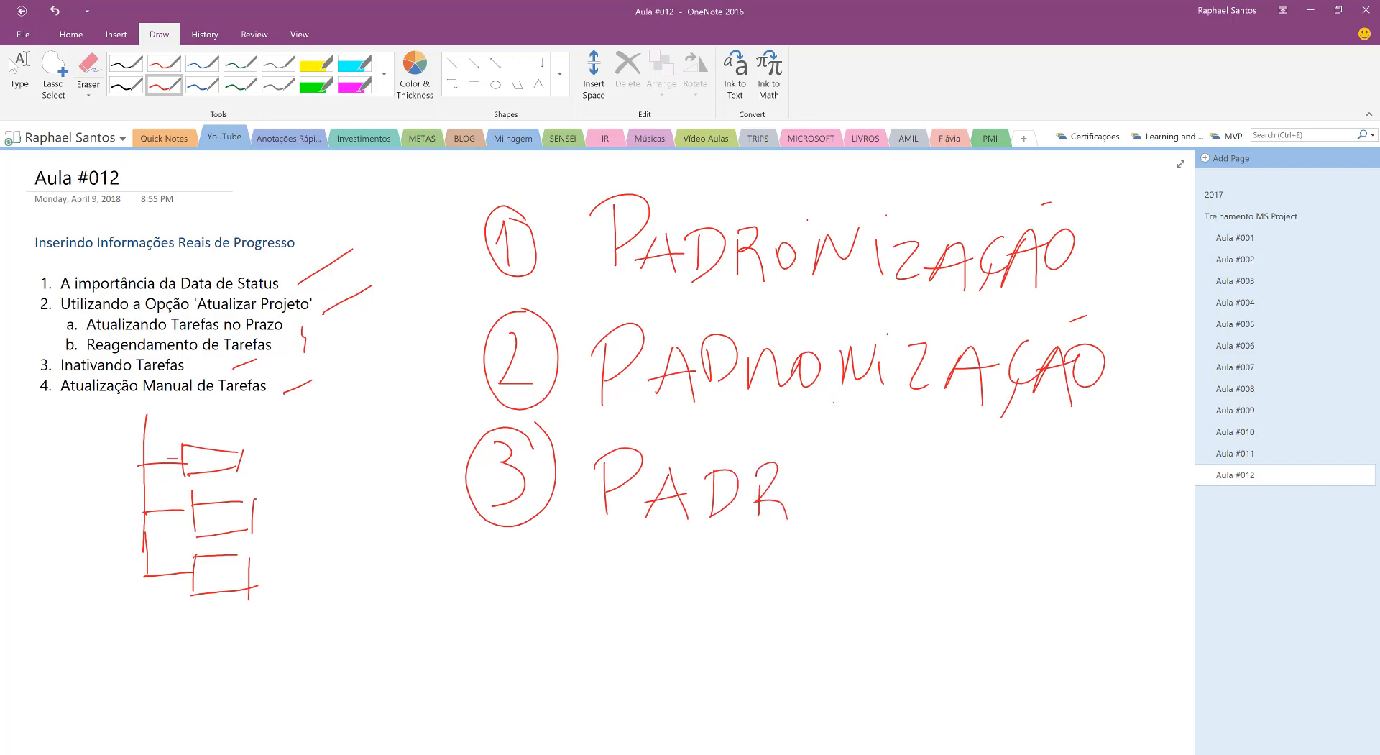
left_click_drag(818, 462, 888, 453)
mouse_move(925, 466)
left_mouse_down()
mouse_move(948, 510)
mouse_move(991, 530)
left_mouse_up()
left_click_drag(963, 503, 1029, 506)
mouse_move(1040, 513)
left_mouse_down()
mouse_move(1056, 472)
mouse_move(1073, 522)
left_mouse_up()
mouse_move(1038, 485)
left_mouse_down()
mouse_move(1084, 481)
mouse_move(1078, 464)
left_mouse_up()
left_click_drag(1070, 441, 1094, 436)
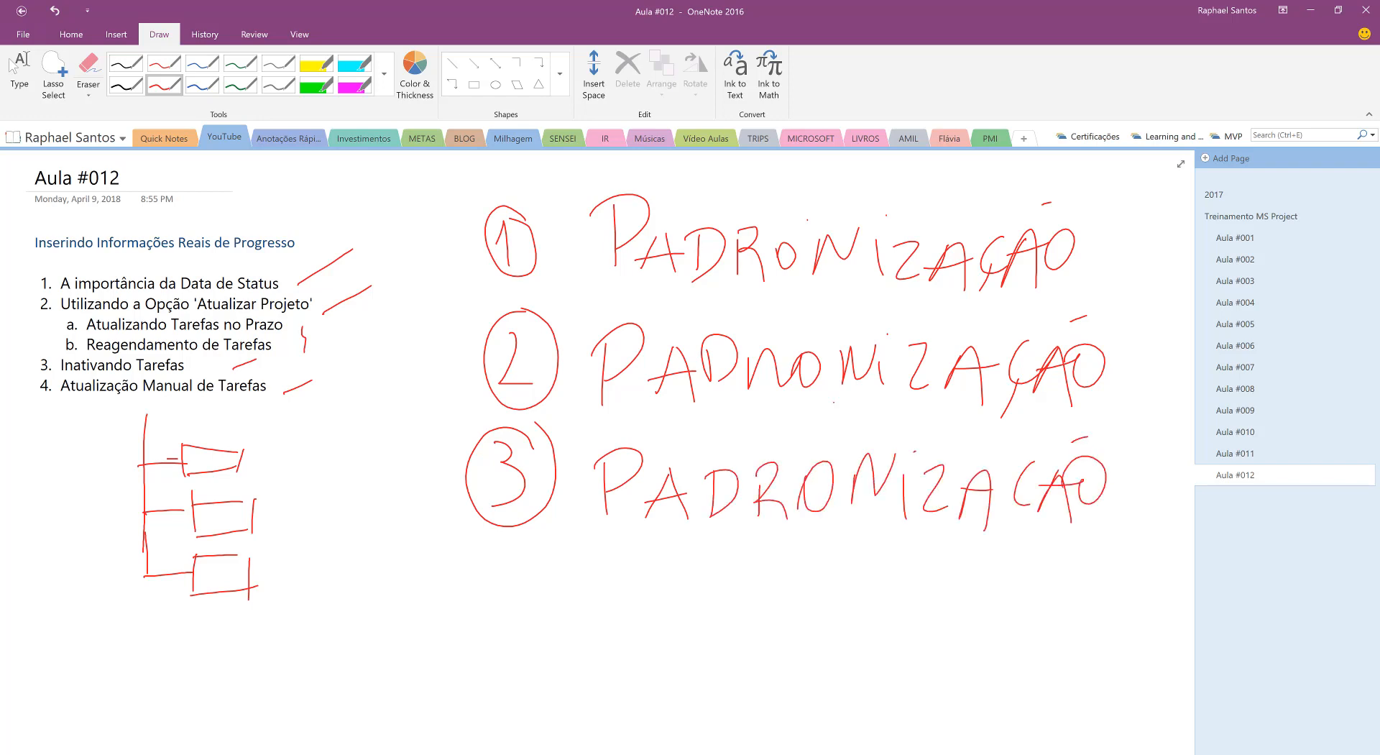
left_click_drag(1029, 496, 1006, 524)
- Outline the tree diagram's first box in blue, the second in green and the third in black
left_click(202, 85)
mouse_move(190, 470)
left_mouse_down()
mouse_move(246, 469)
mouse_move(190, 446)
left_mouse_up()
left_click(240, 86)
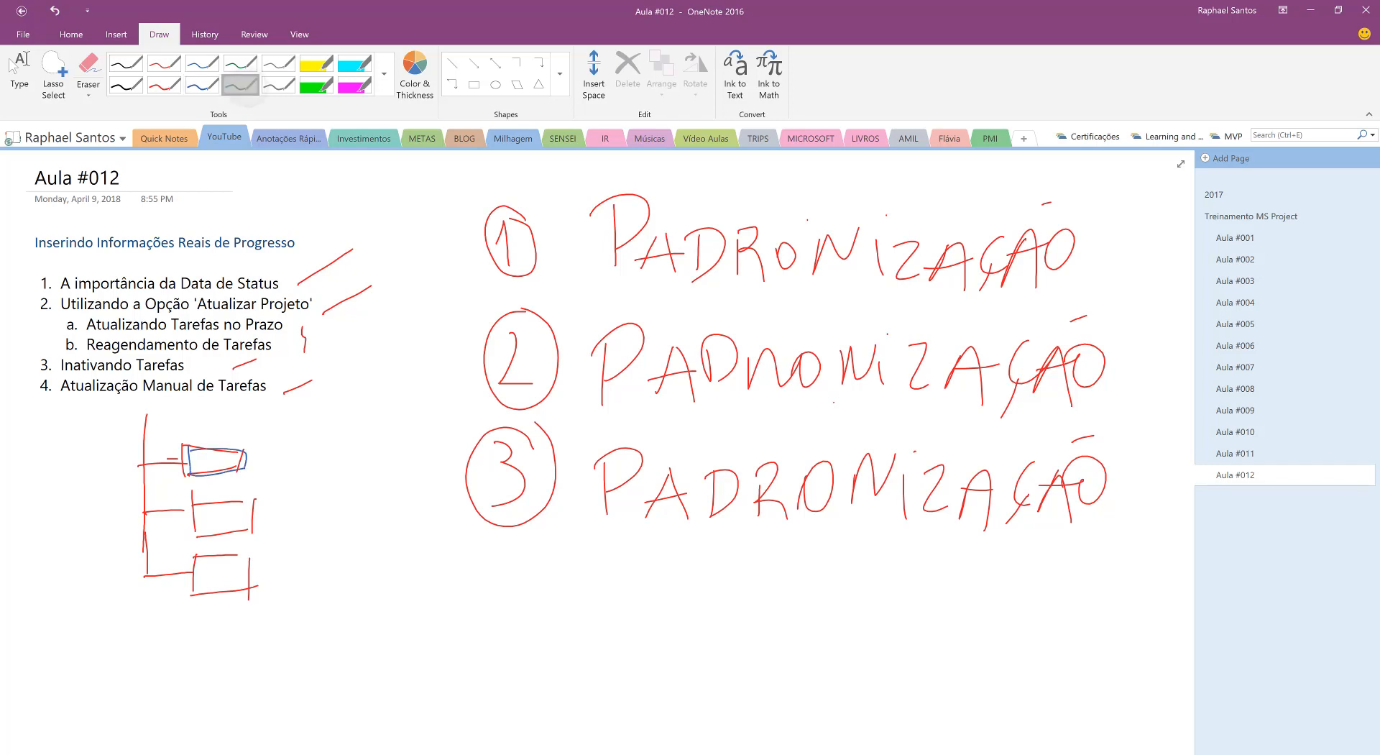
mouse_move(195, 498)
left_mouse_down()
mouse_move(241, 538)
mouse_move(269, 532)
left_mouse_up()
mouse_move(193, 496)
left_mouse_down()
mouse_move(266, 514)
mouse_move(269, 534)
left_mouse_up()
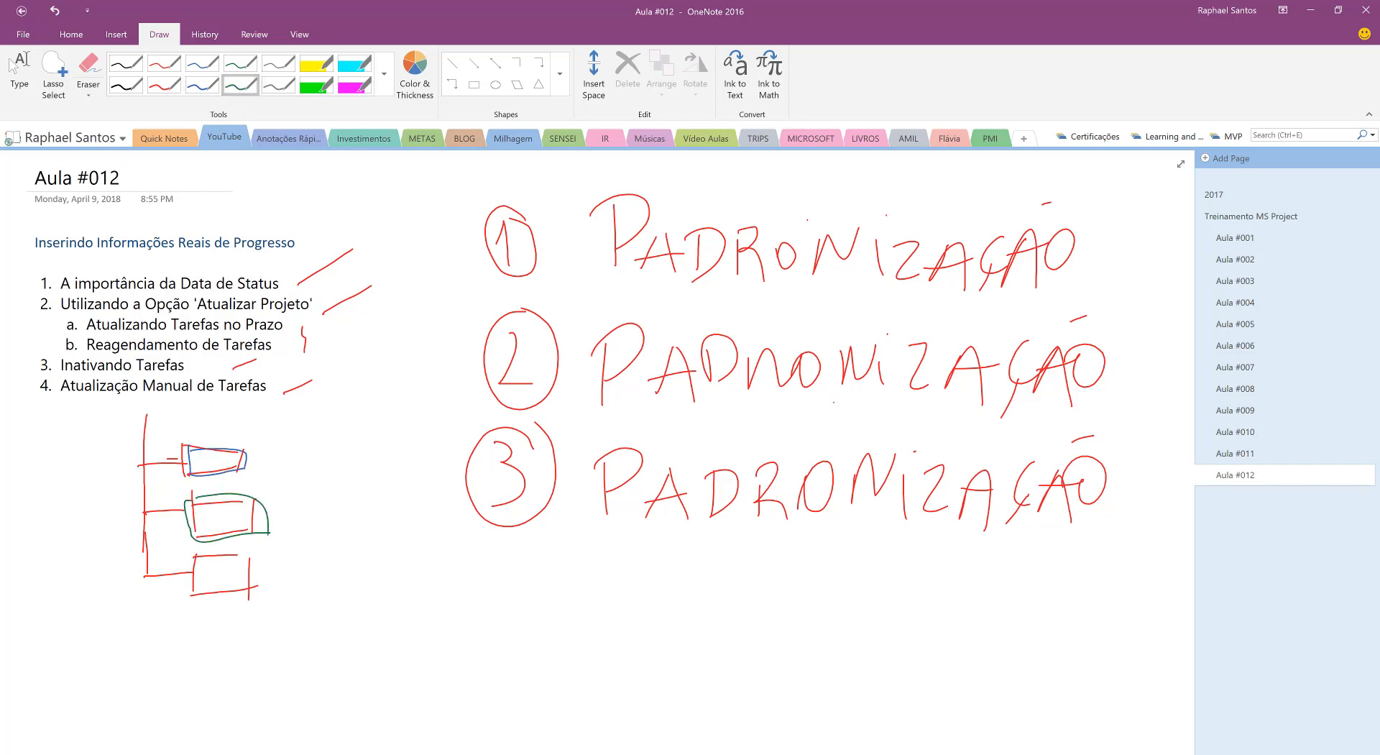
left_click(126, 86)
mouse_move(196, 559)
left_mouse_down()
mouse_move(247, 598)
mouse_move(252, 554)
mouse_move(251, 599)
left_mouse_up()
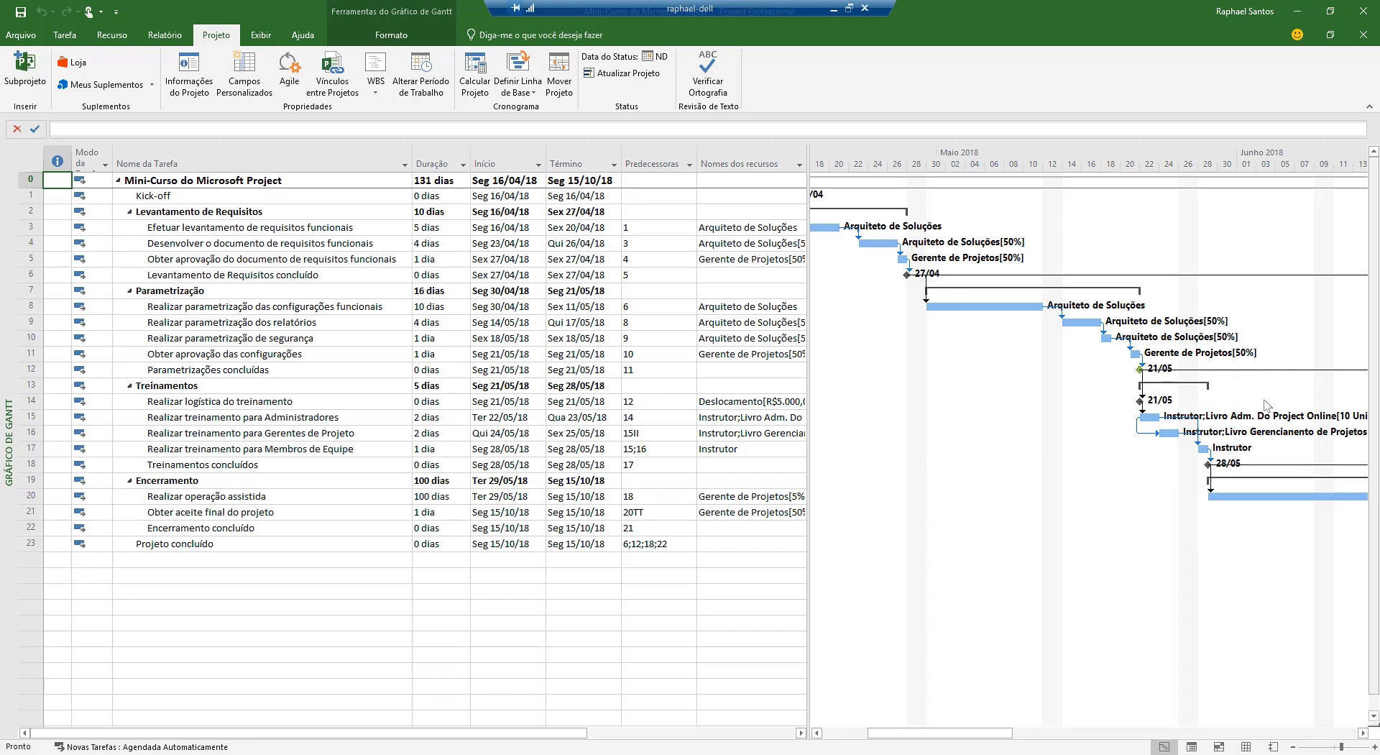
- In the Mini-Curso do Microsoft Project schedule, set the Gantt chart's timescale to Dias
left_click(835, 733)
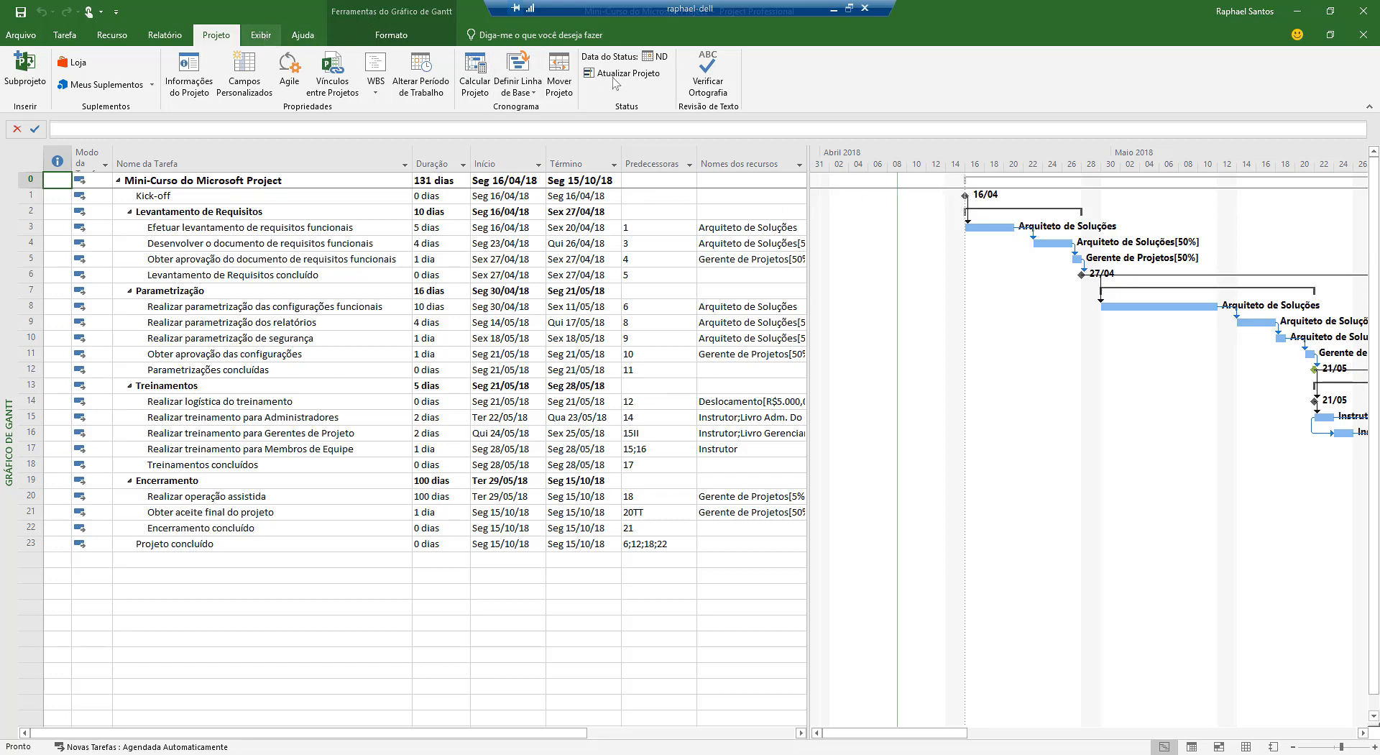
scroll(614, 83, "down", 1)
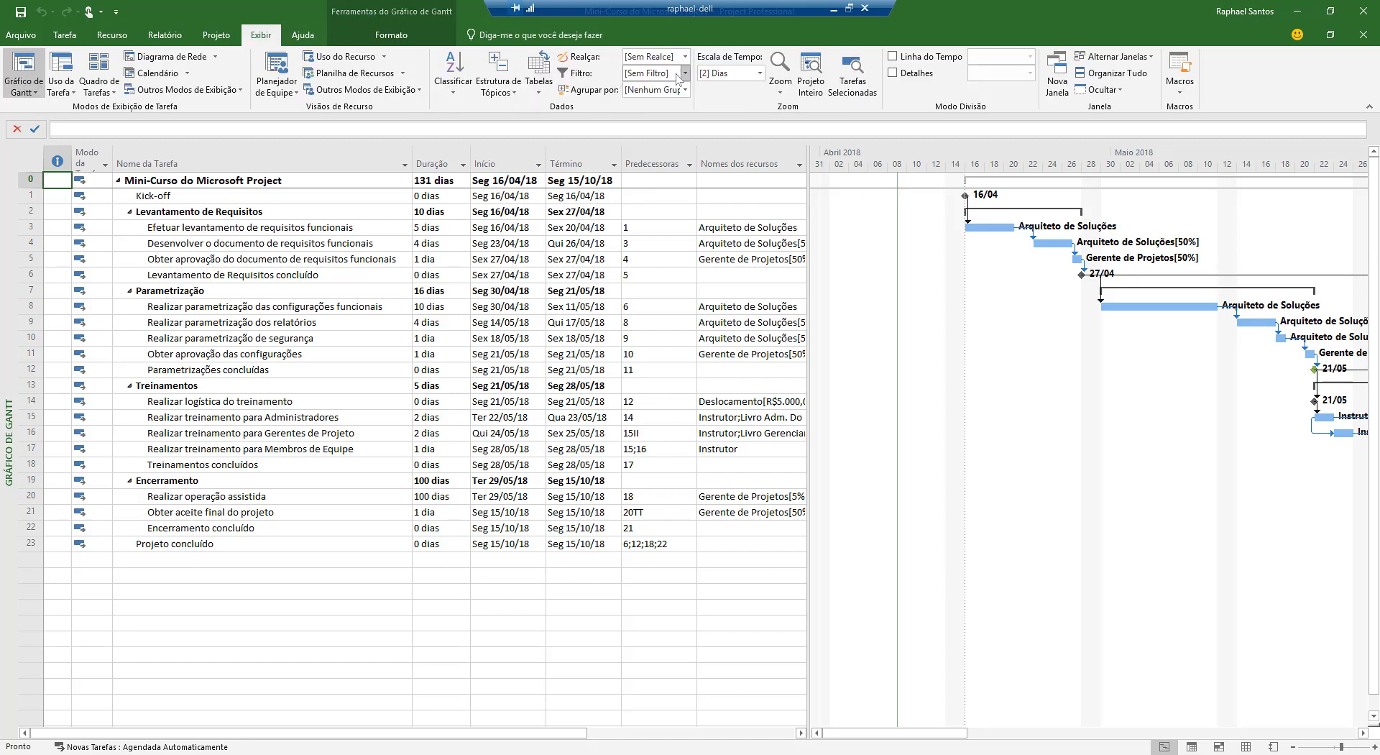
left_click(759, 73)
left_click(713, 117)
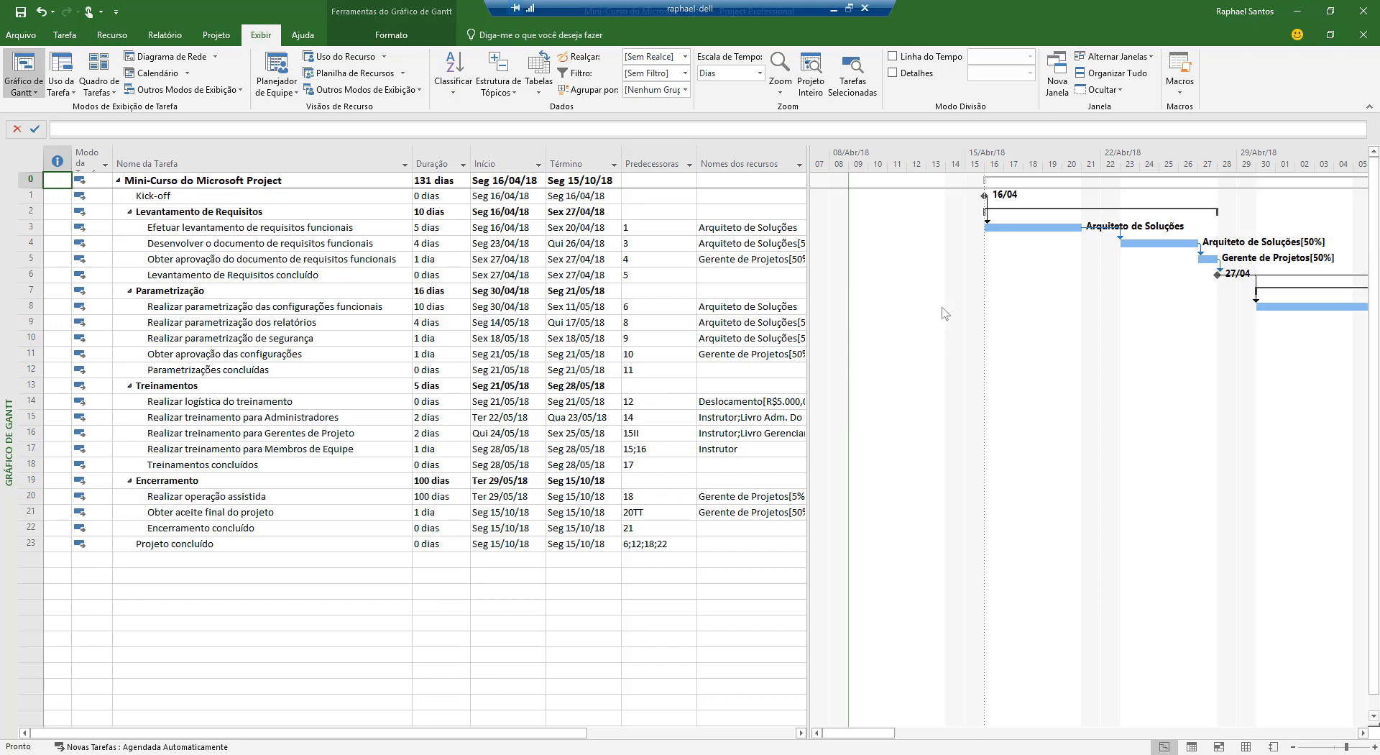
- Set the project's status date to 21/04/18
left_click(227, 43)
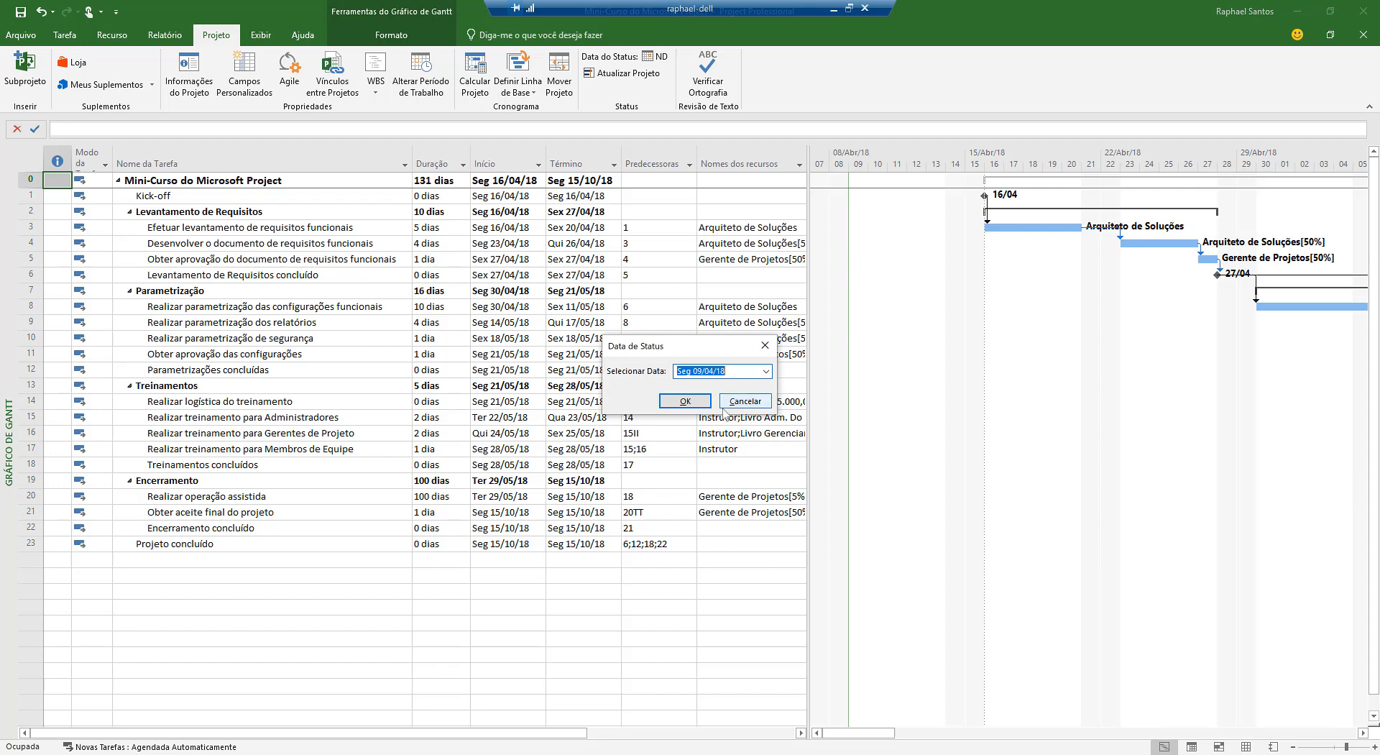
left_click(767, 371)
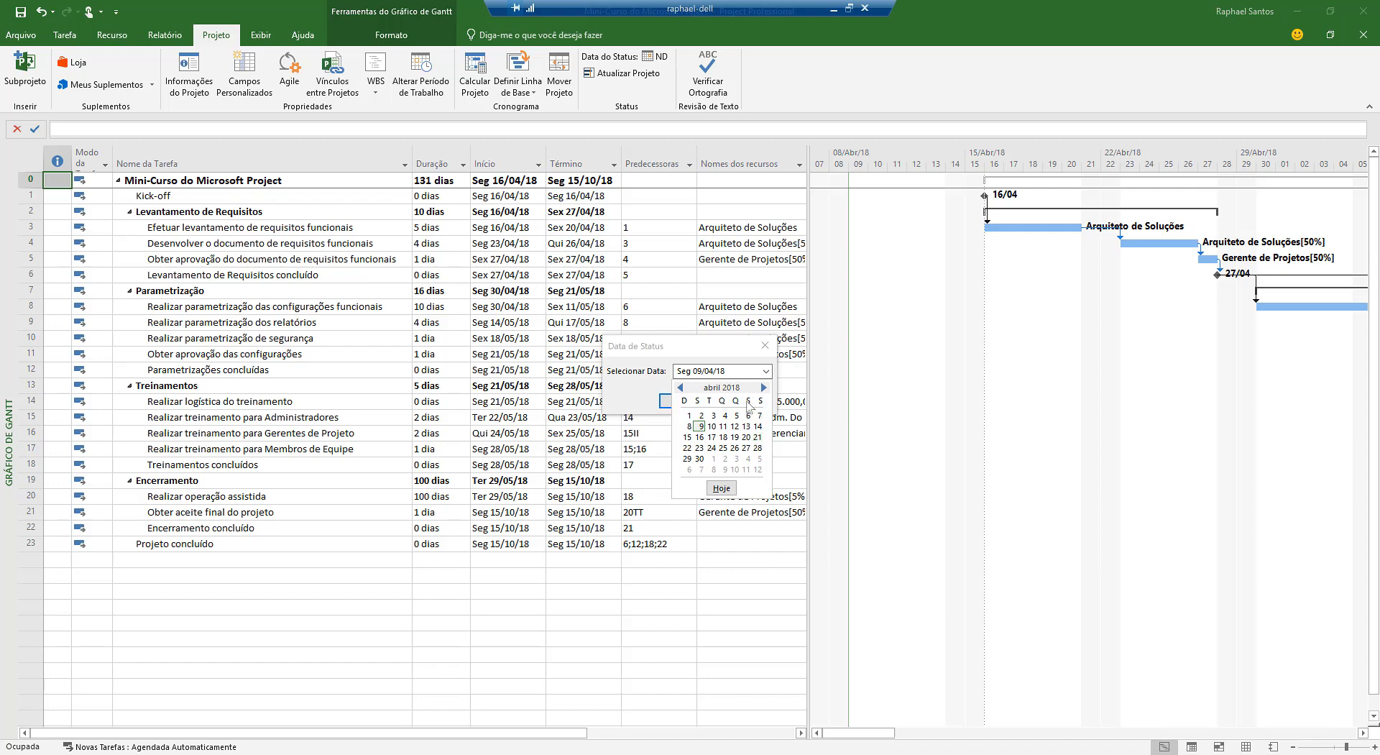
left_click(757, 437)
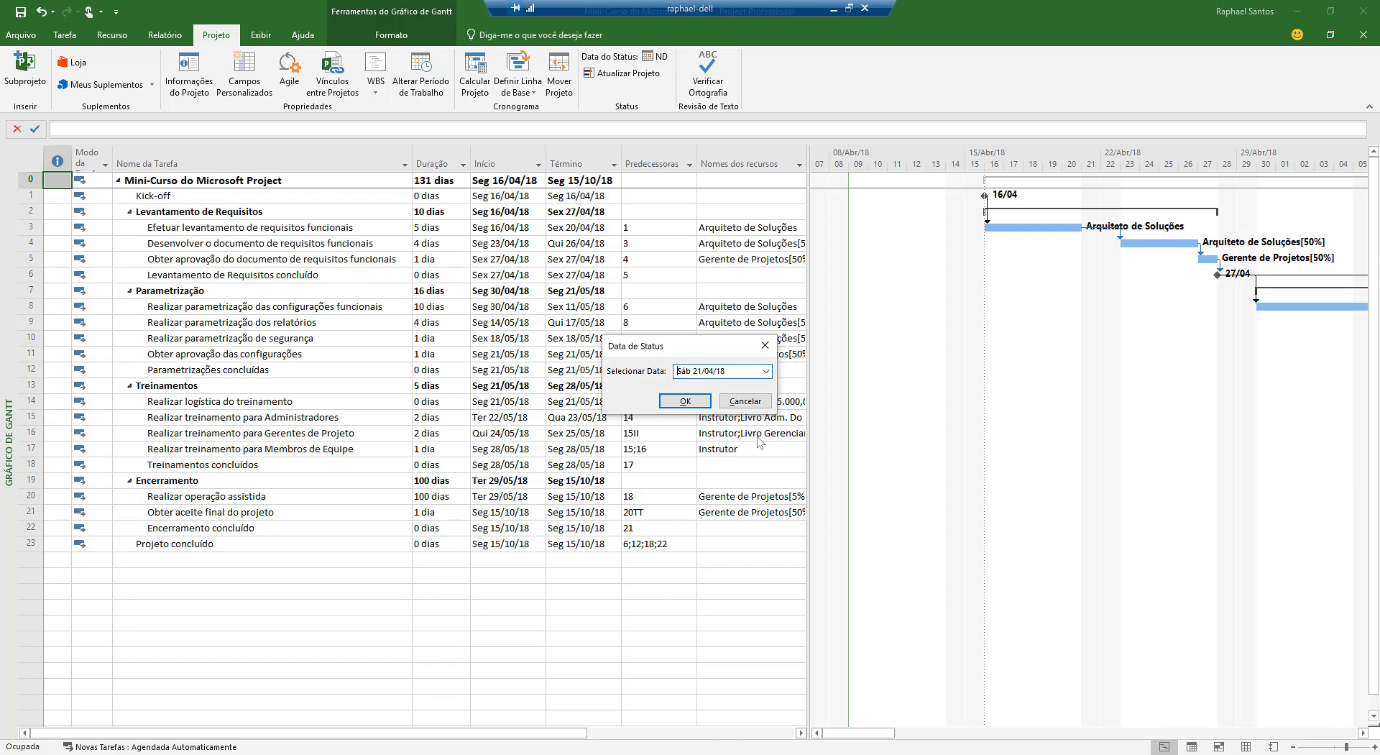
left_click(702, 404)
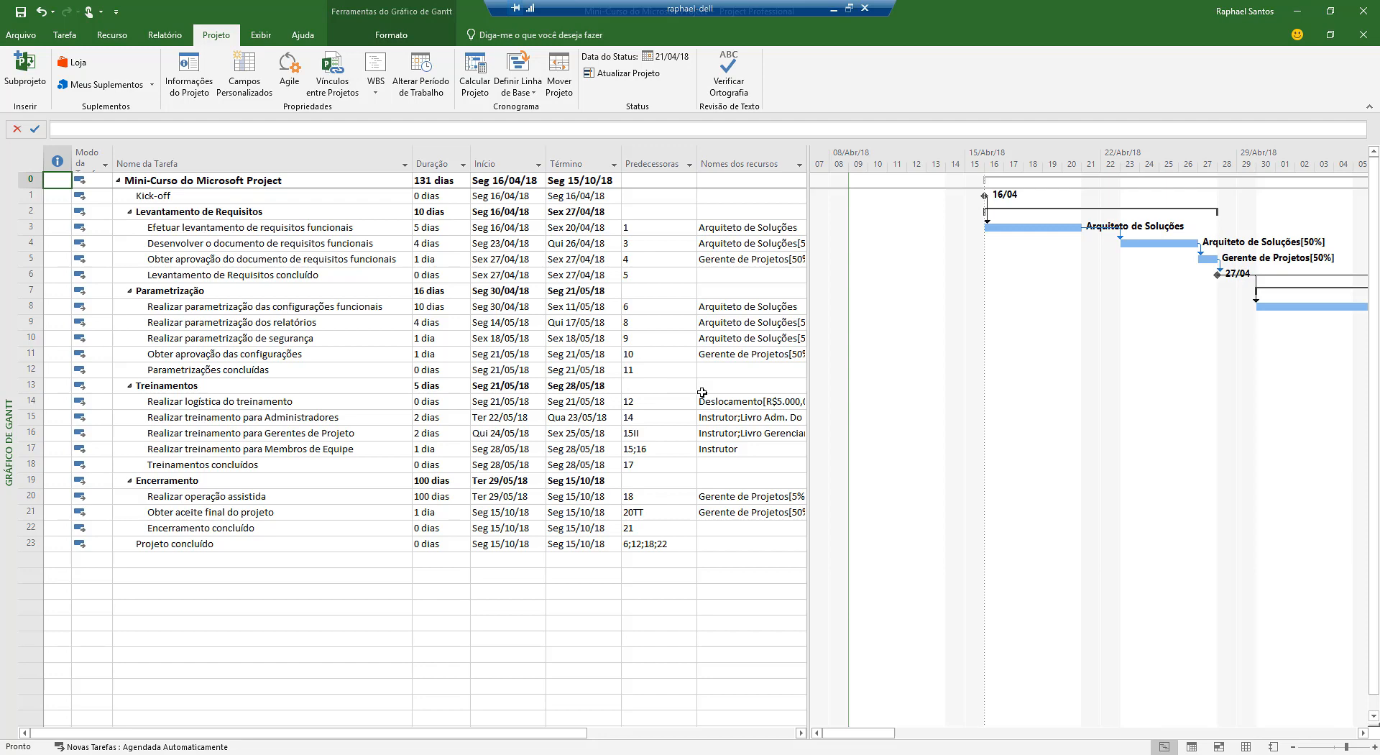
- Display the current progress line on the Gantt chart at the project's status date, relative to the actual plan
right_click(1040, 319)
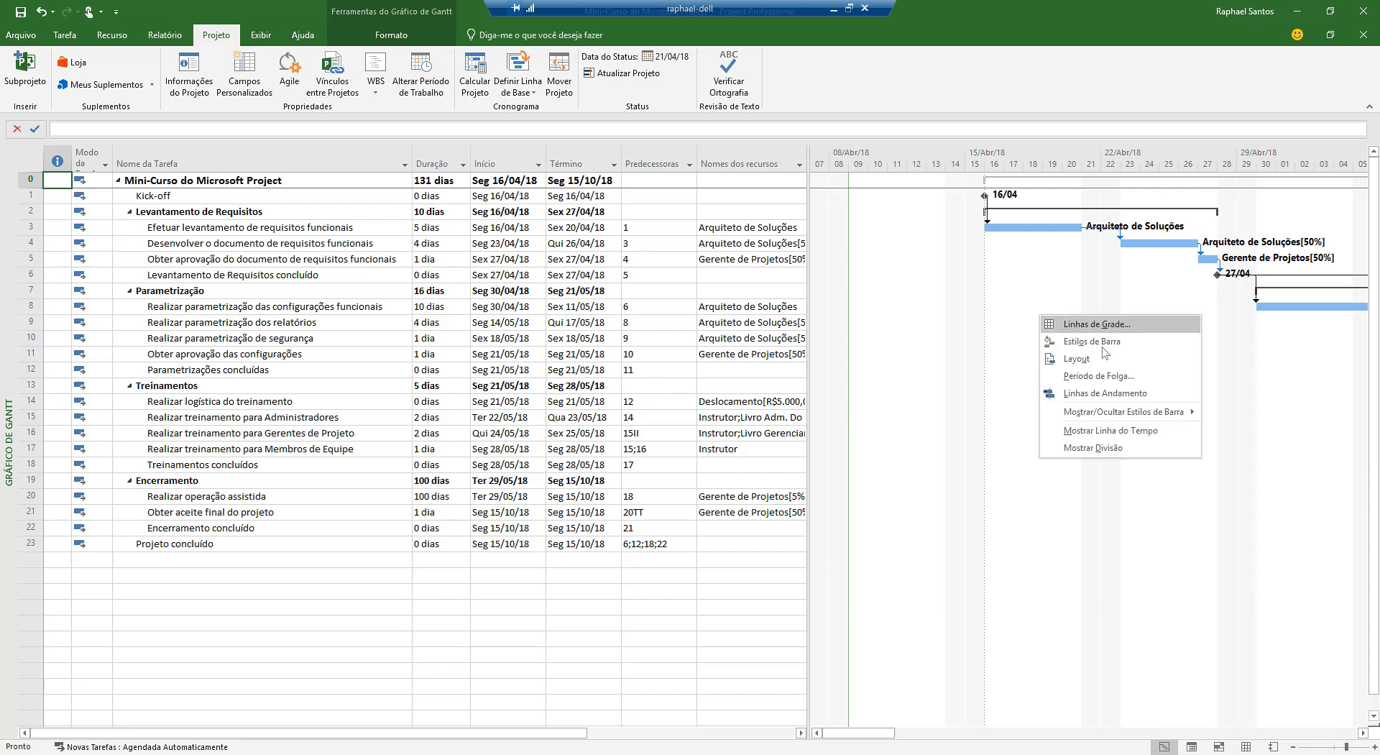
left_click(1116, 398)
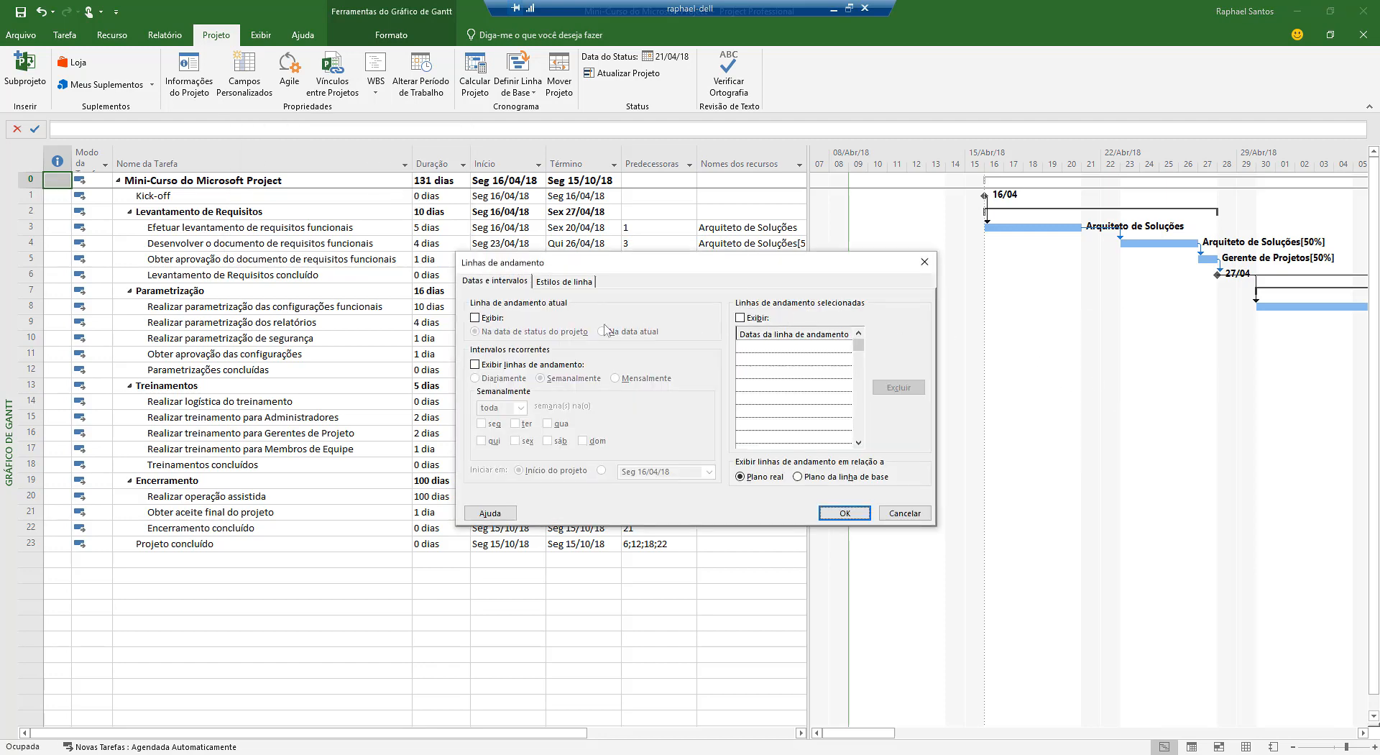
left_click(475, 318)
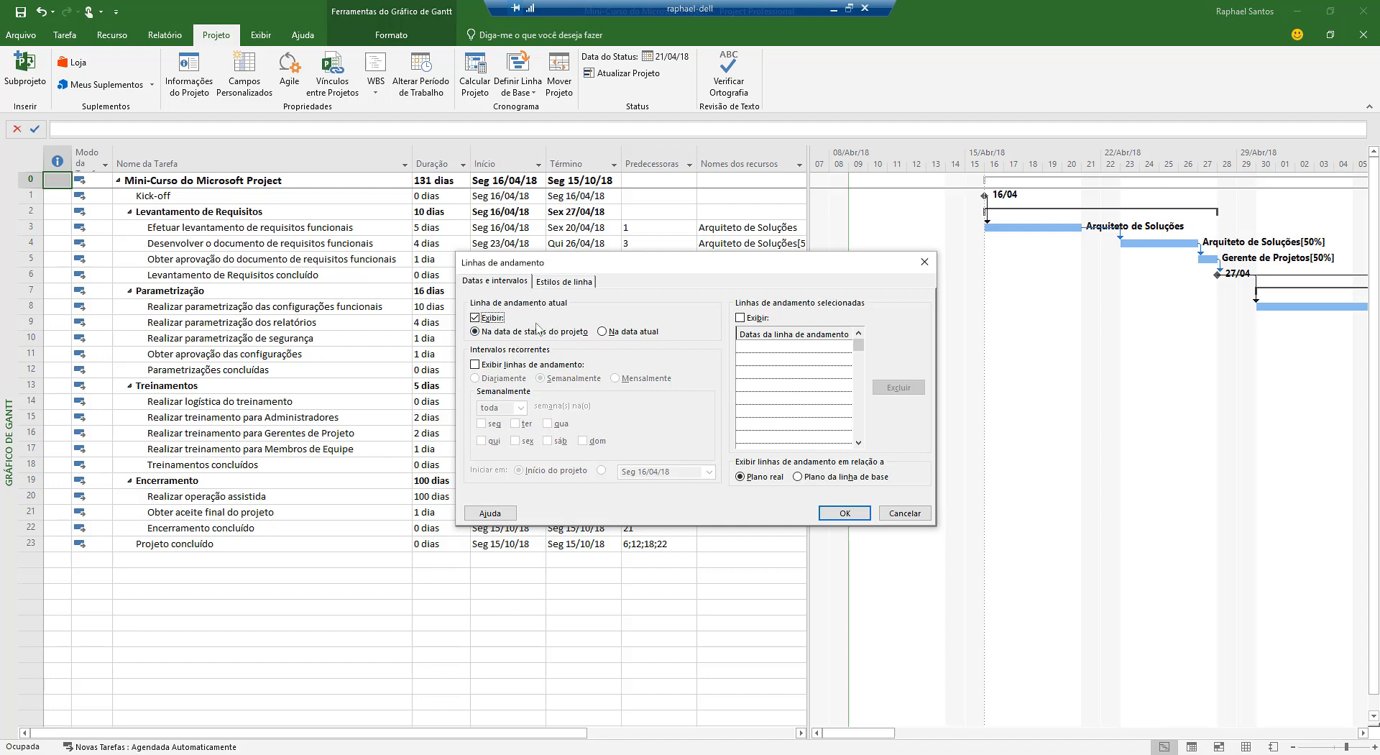
left_click(860, 514)
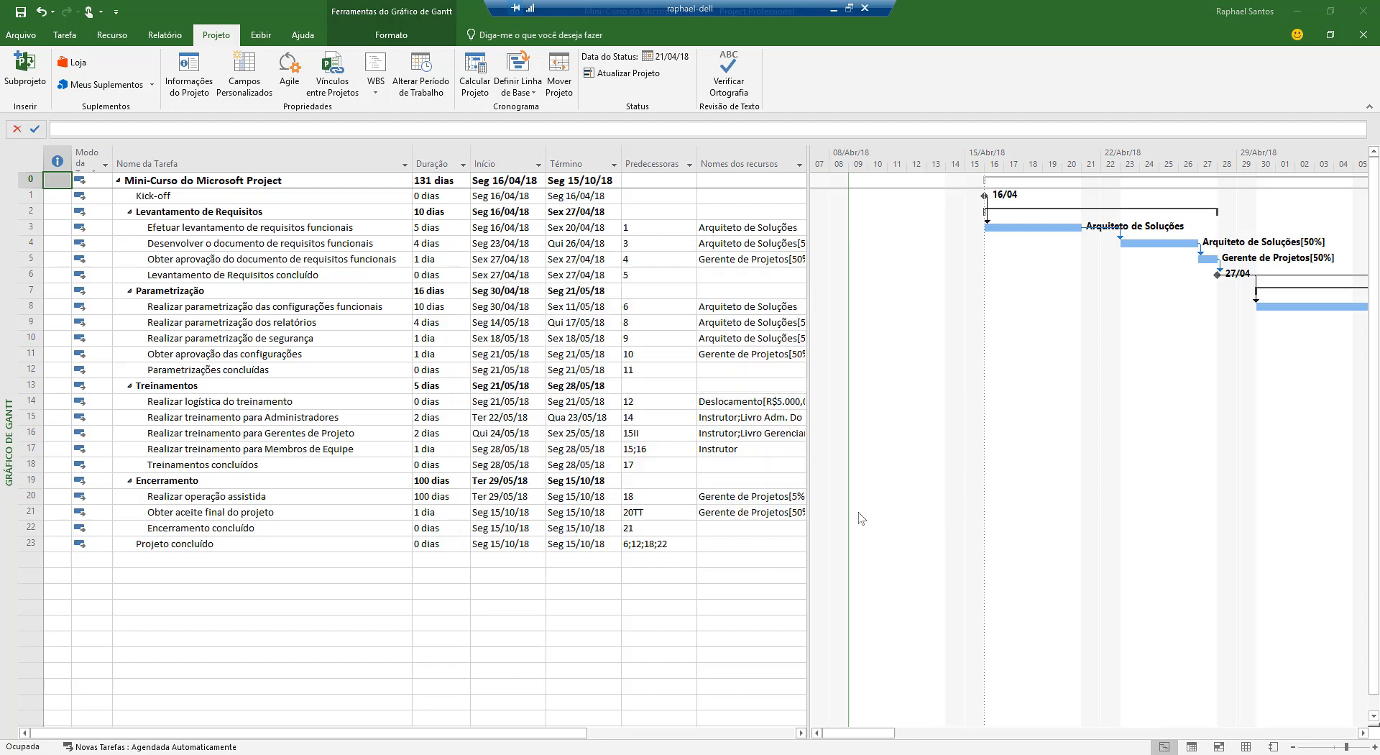
left_click(1366, 734)
left_click(1366, 734)
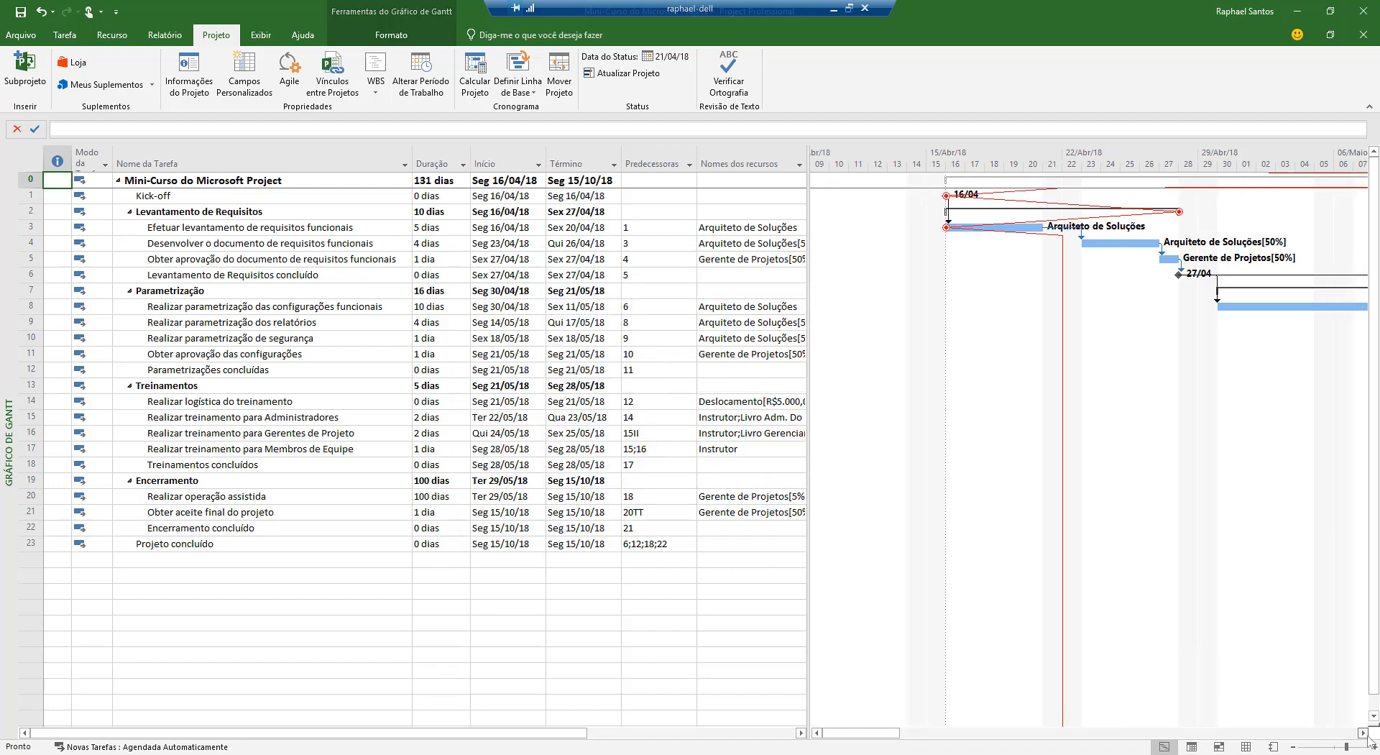
left_click(1366, 734)
left_click(1366, 733)
left_click(1366, 734)
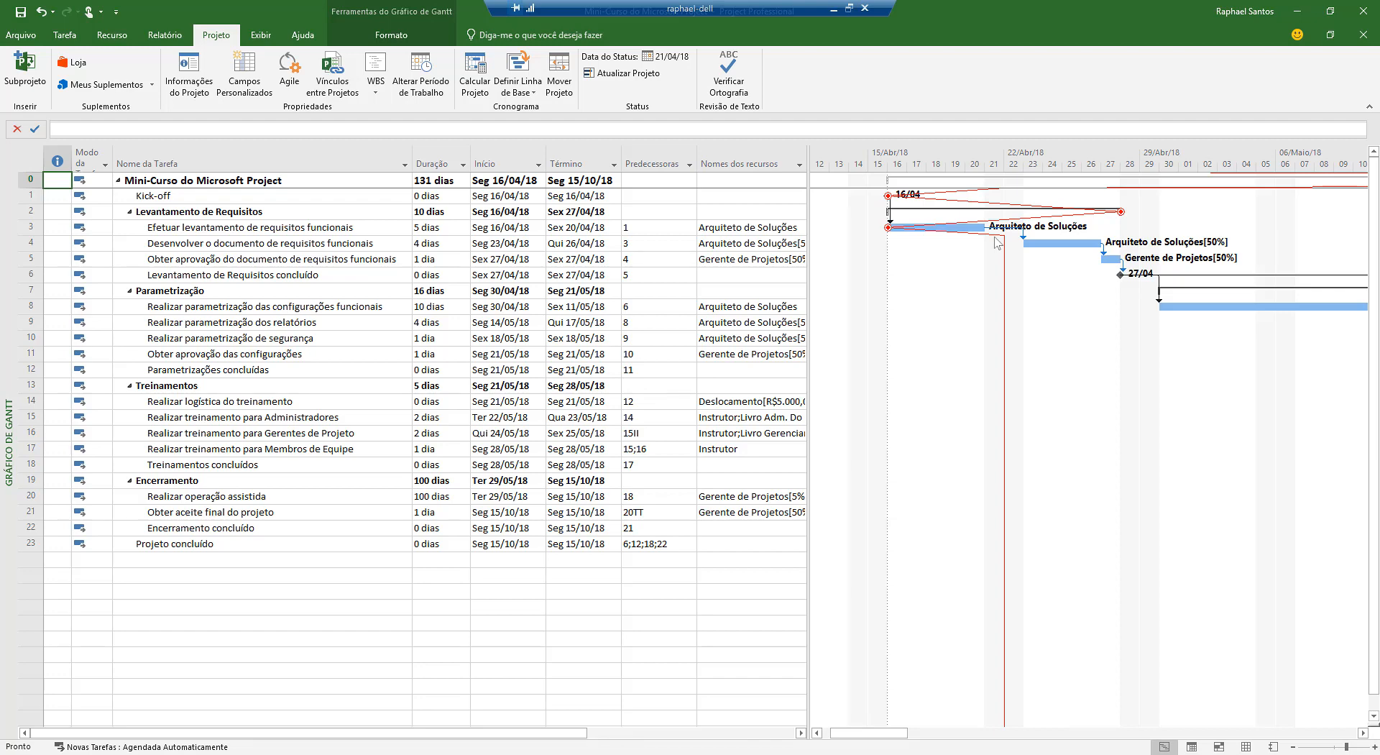
- Switch the Gantt chart's task table to Cronograma
left_click(263, 37)
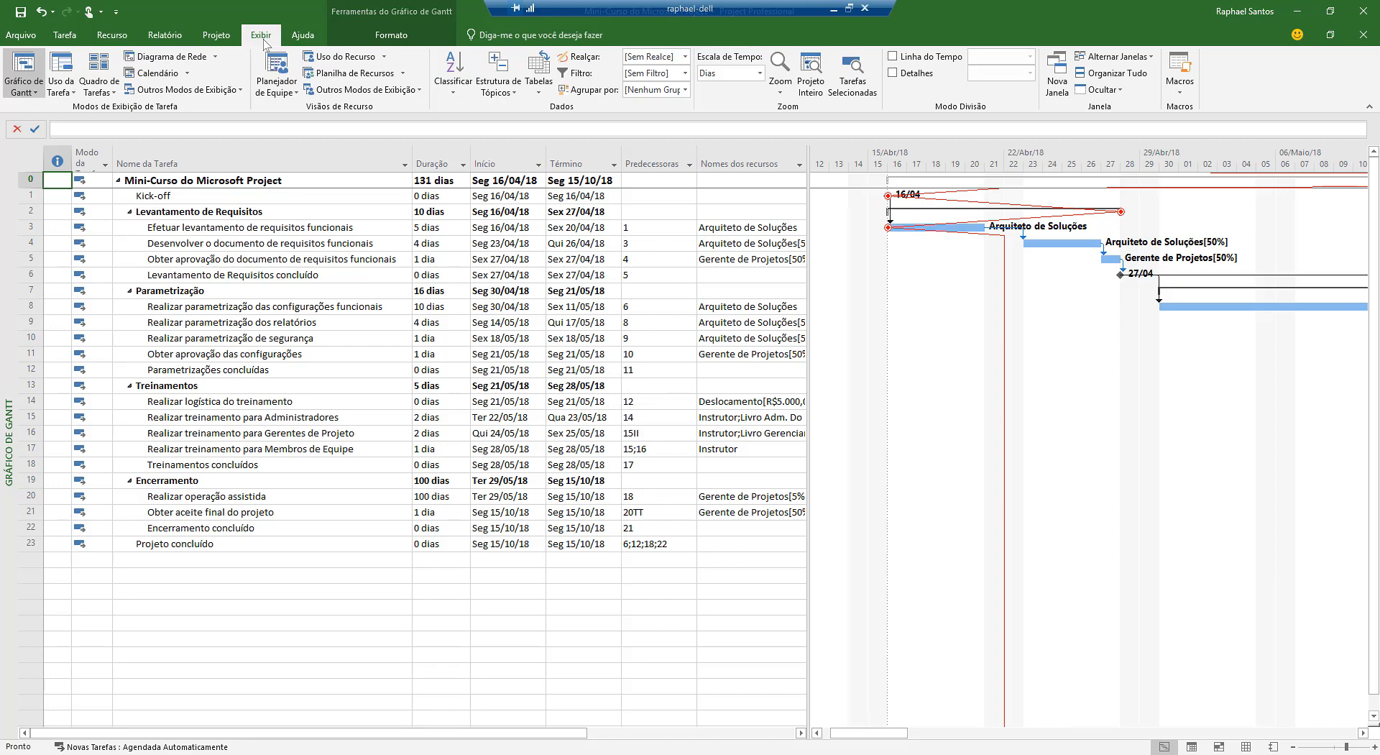
left_click(545, 86)
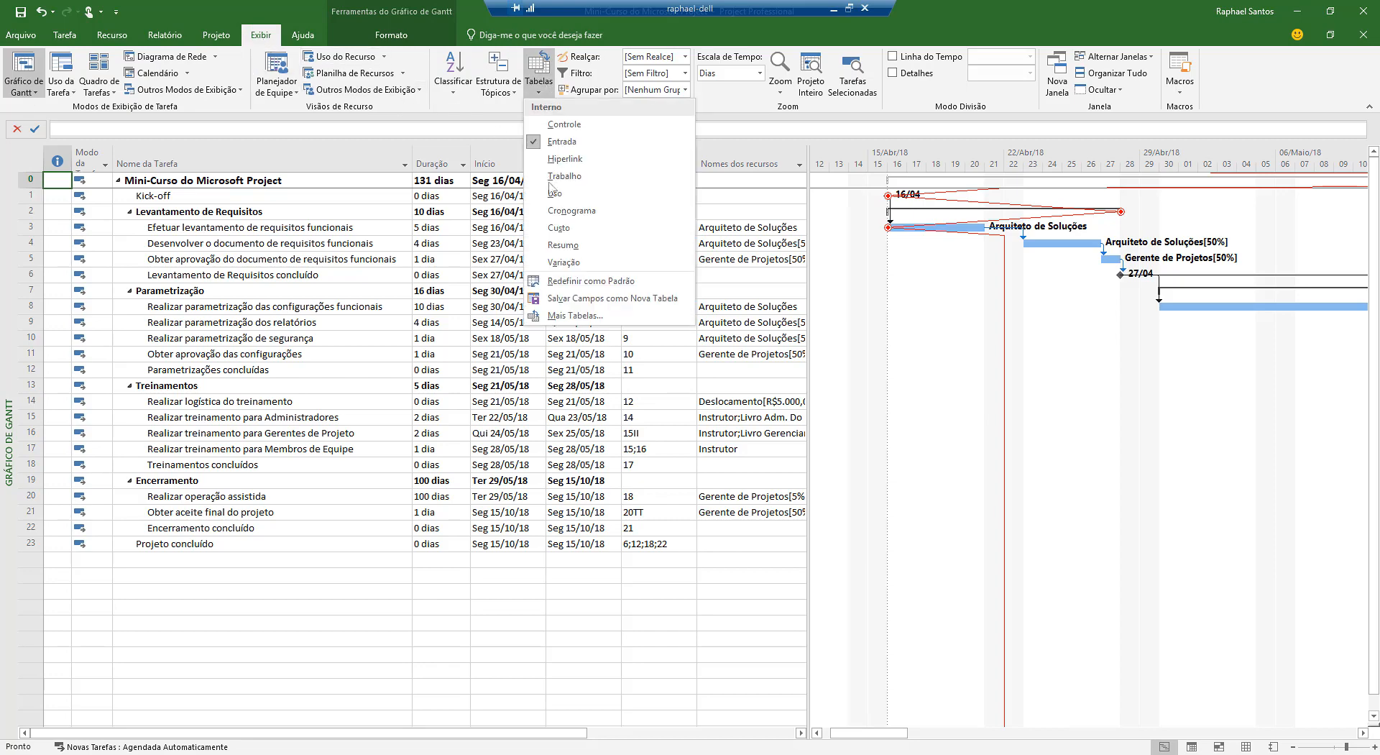
left_click(569, 210)
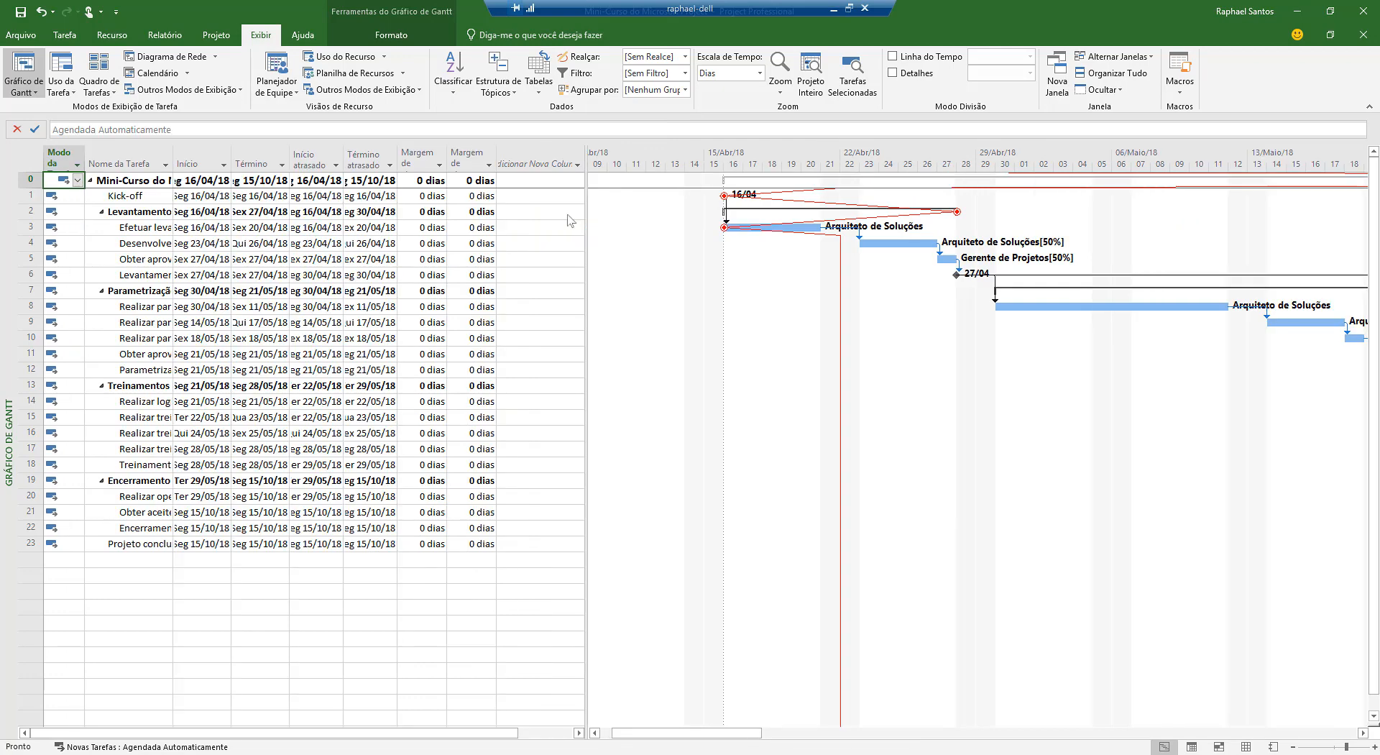
- Widen the task table area and fit the Cronograma table's task name and date columns to their contents
double_click(171, 156)
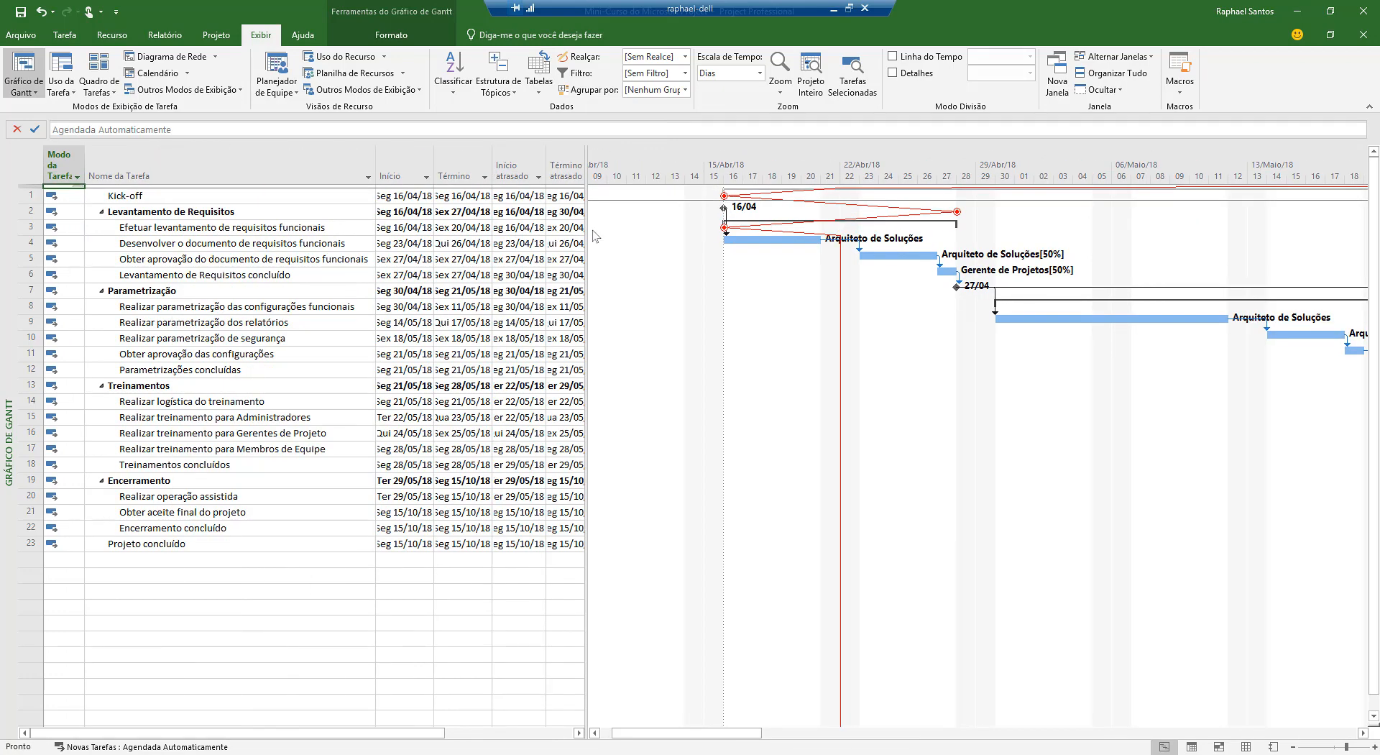
left_click_drag(587, 232, 901, 232)
left_click(436, 156)
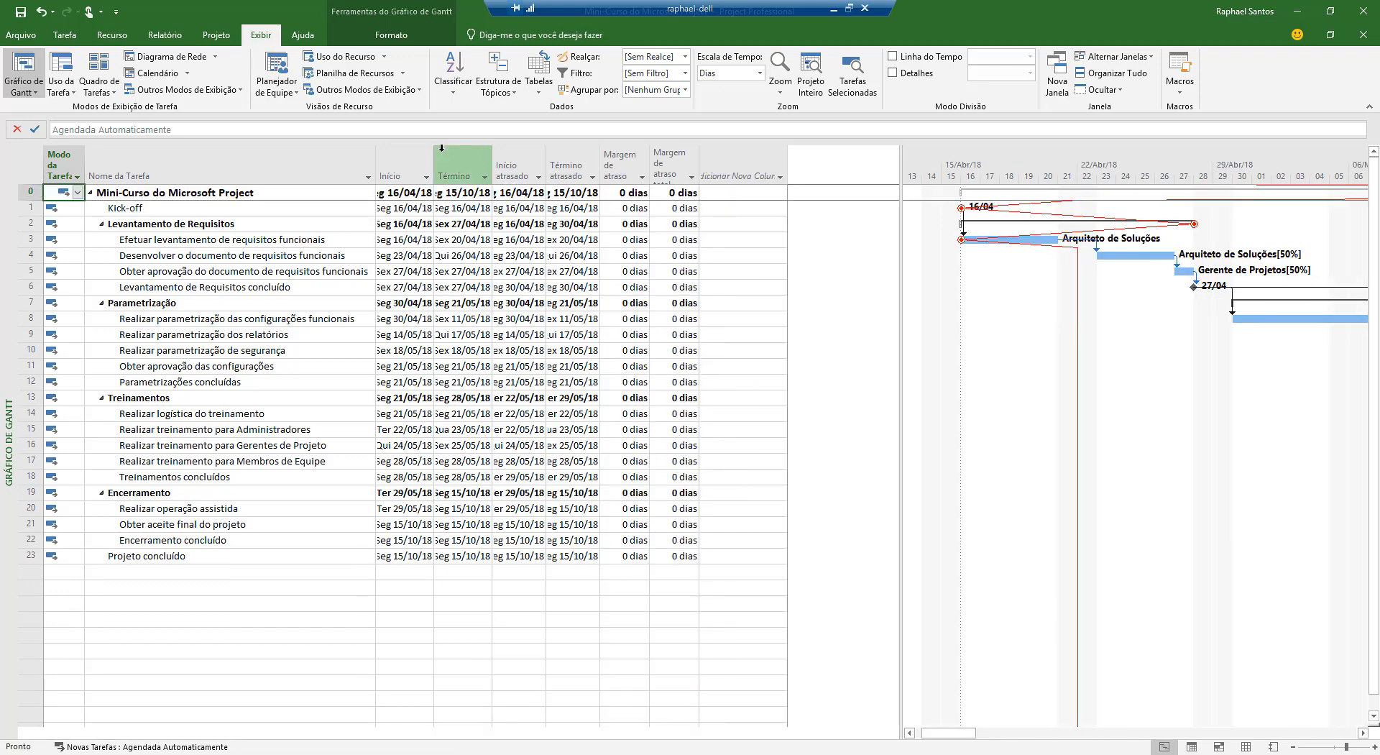
left_click_drag(436, 157, 734, 162)
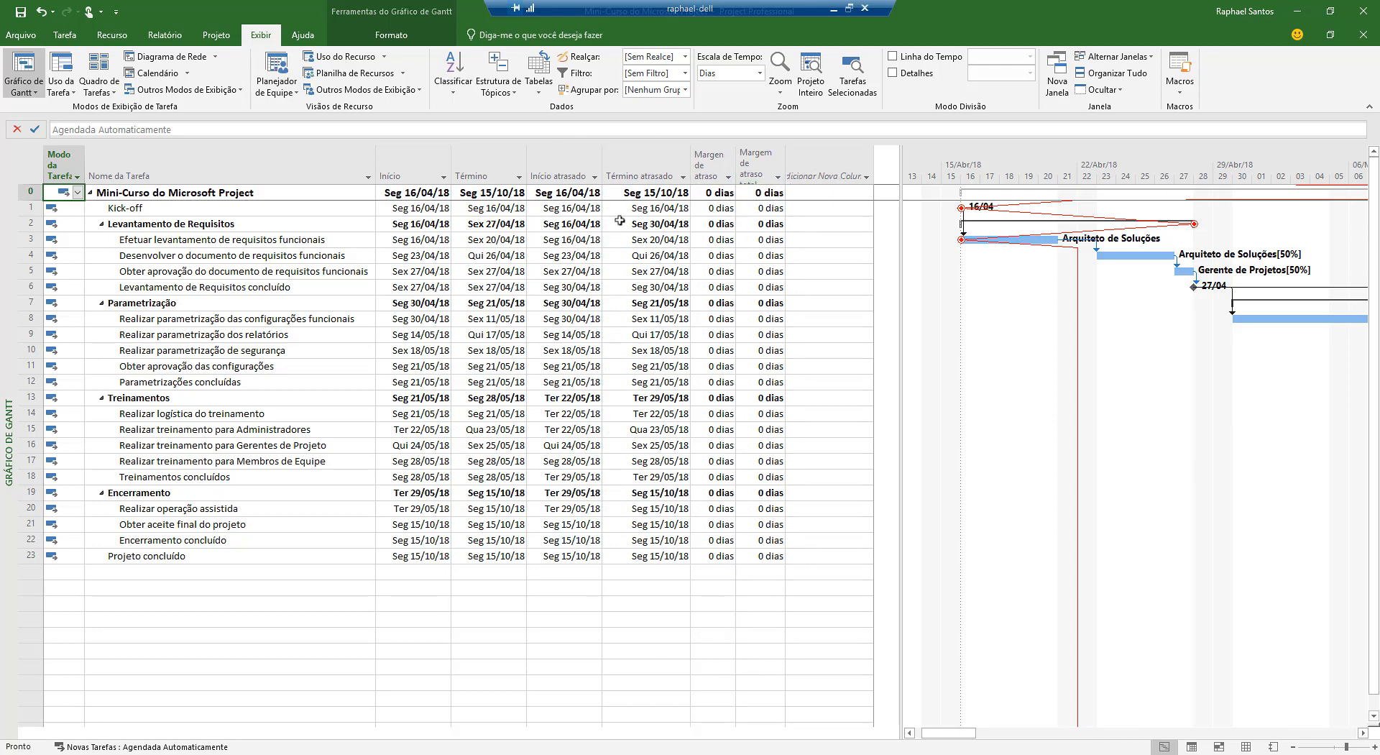
- Switch the Gantt chart's task table to Controle and fit the Nome da Tarefa column to its contents
left_click(544, 89)
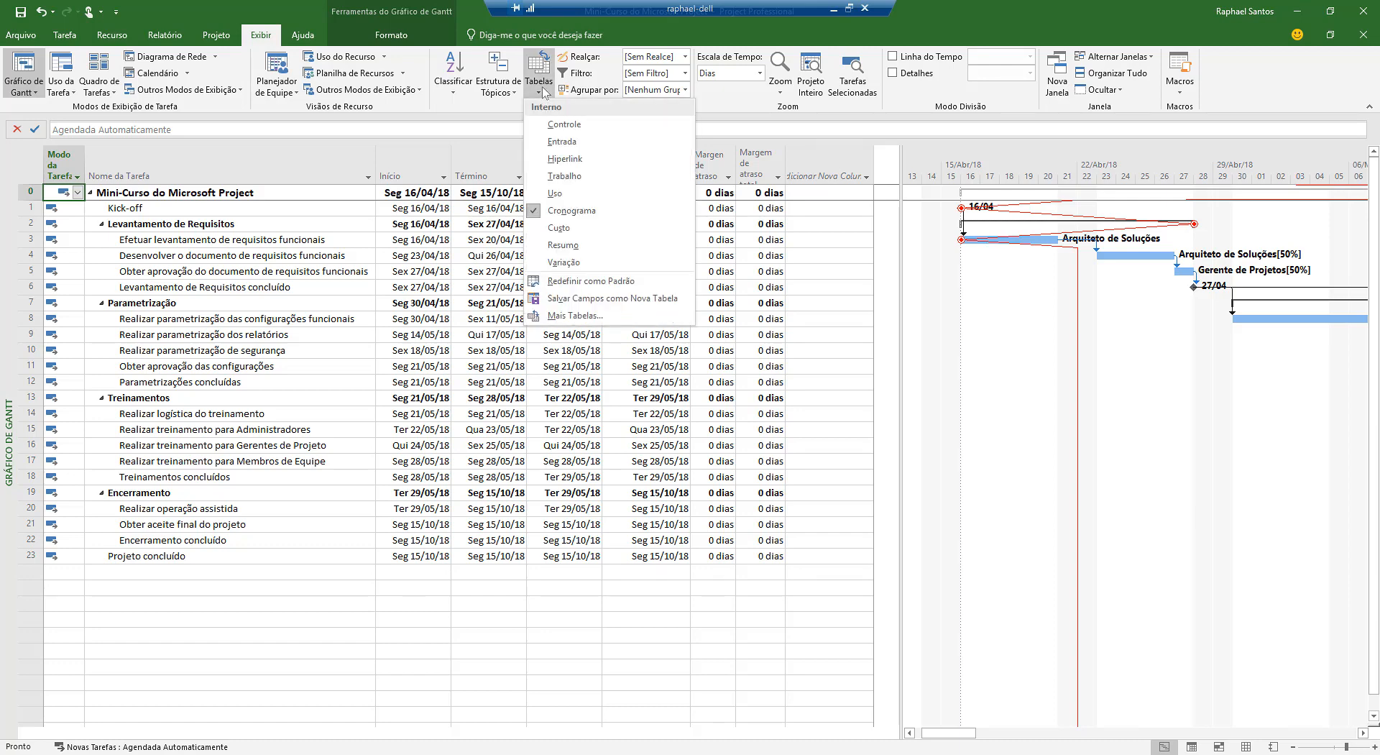
left_click(587, 127)
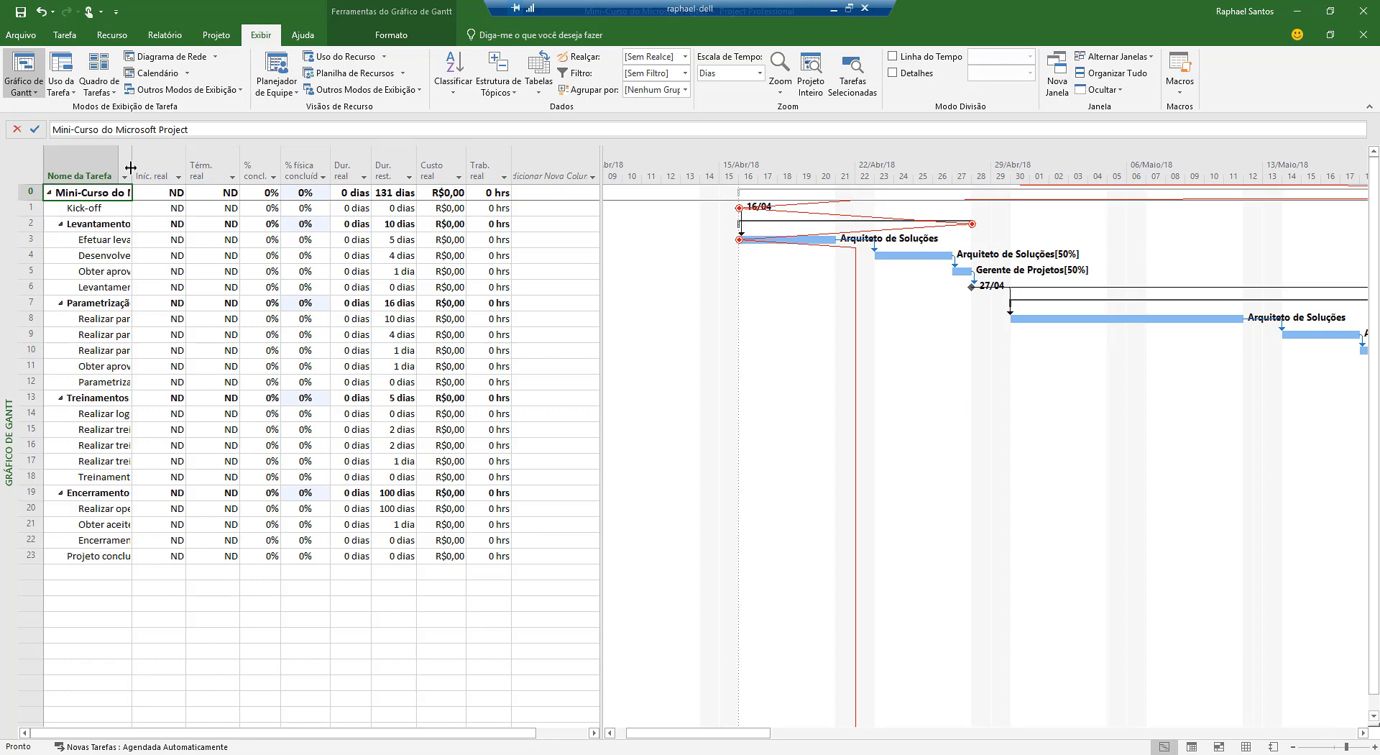
double_click(130, 167)
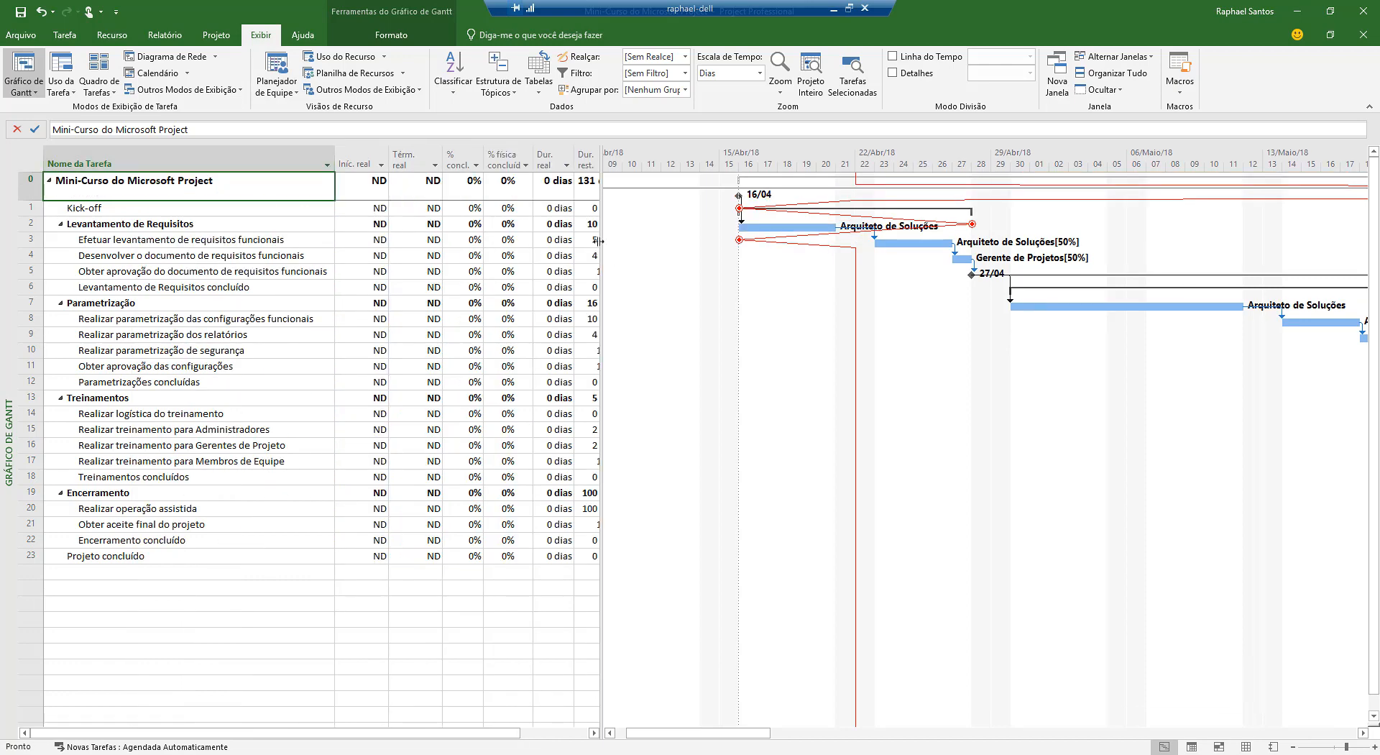
- Widen the task table area until all the Controle table's columns fit beside the Gantt chart
left_click_drag(598, 241, 940, 242)
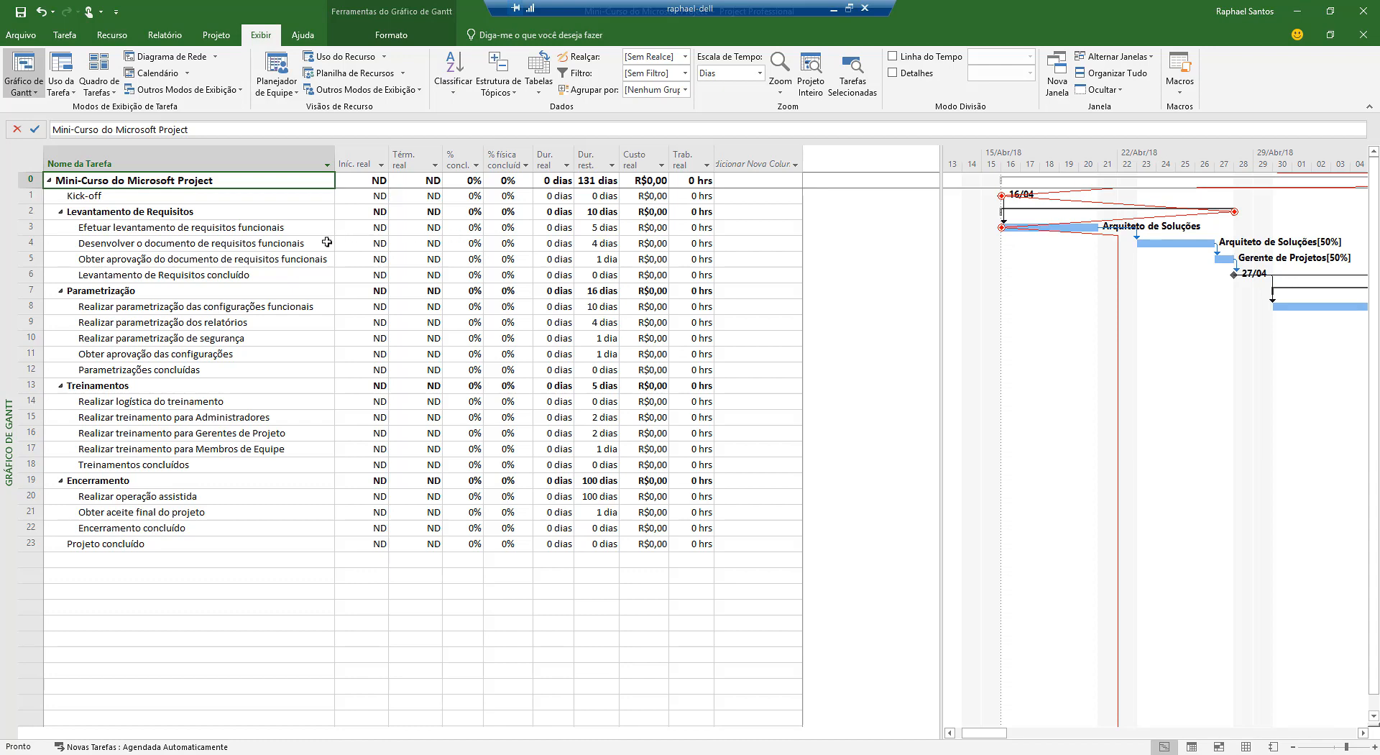
left_click(538, 81)
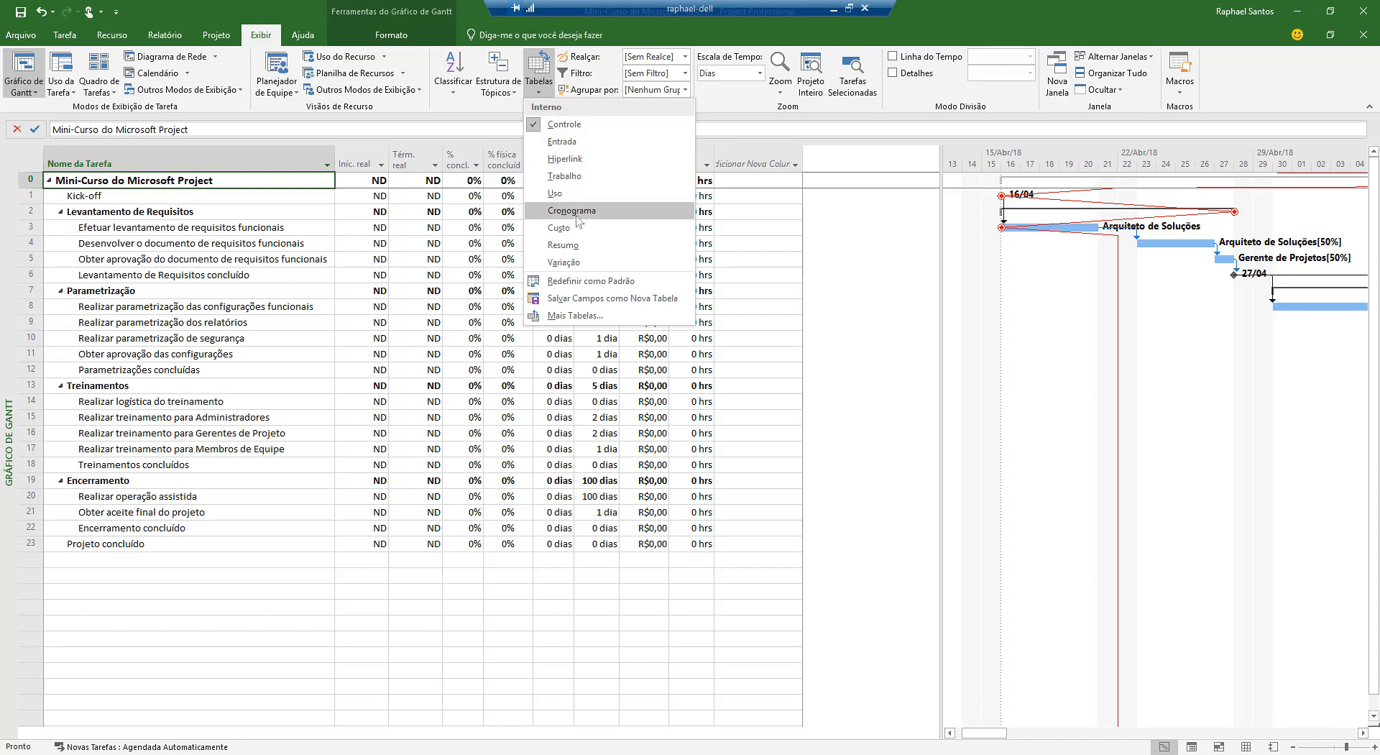
left_click(274, 252)
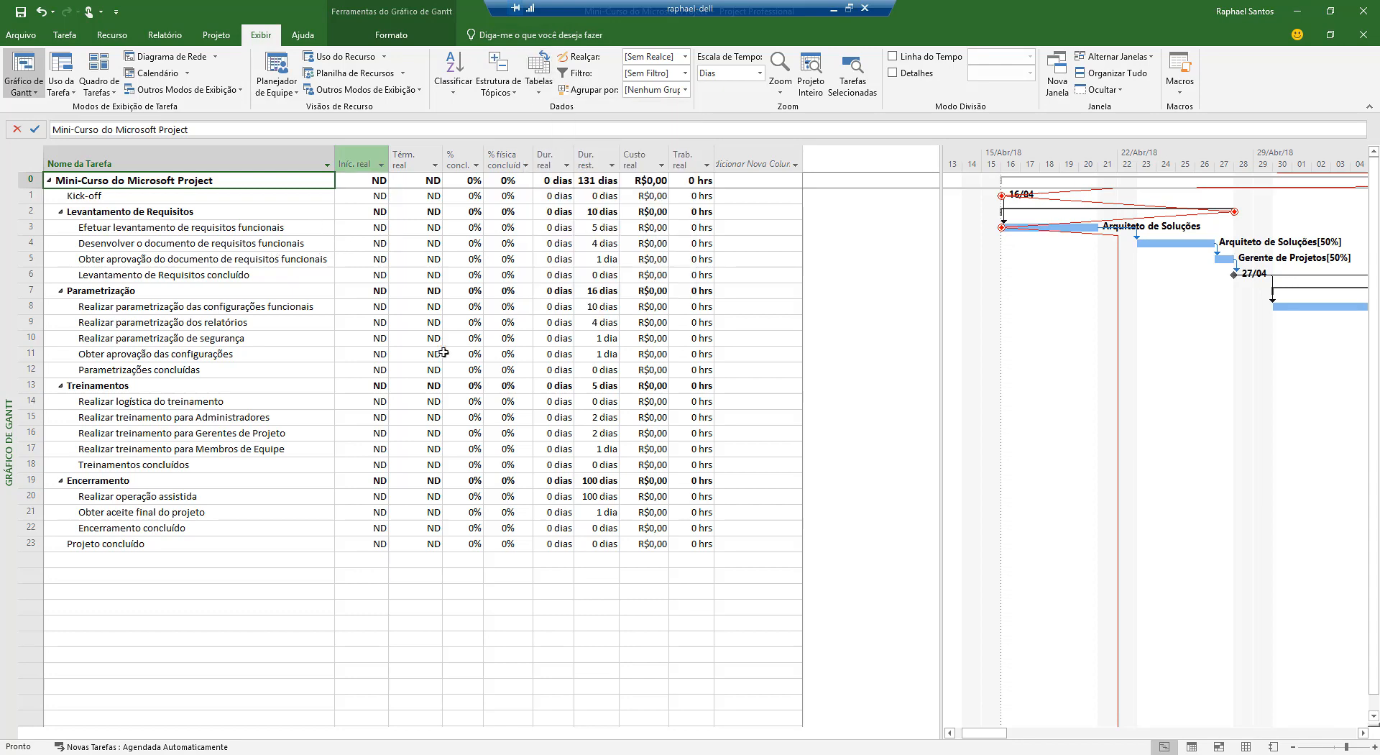
left_click(746, 162)
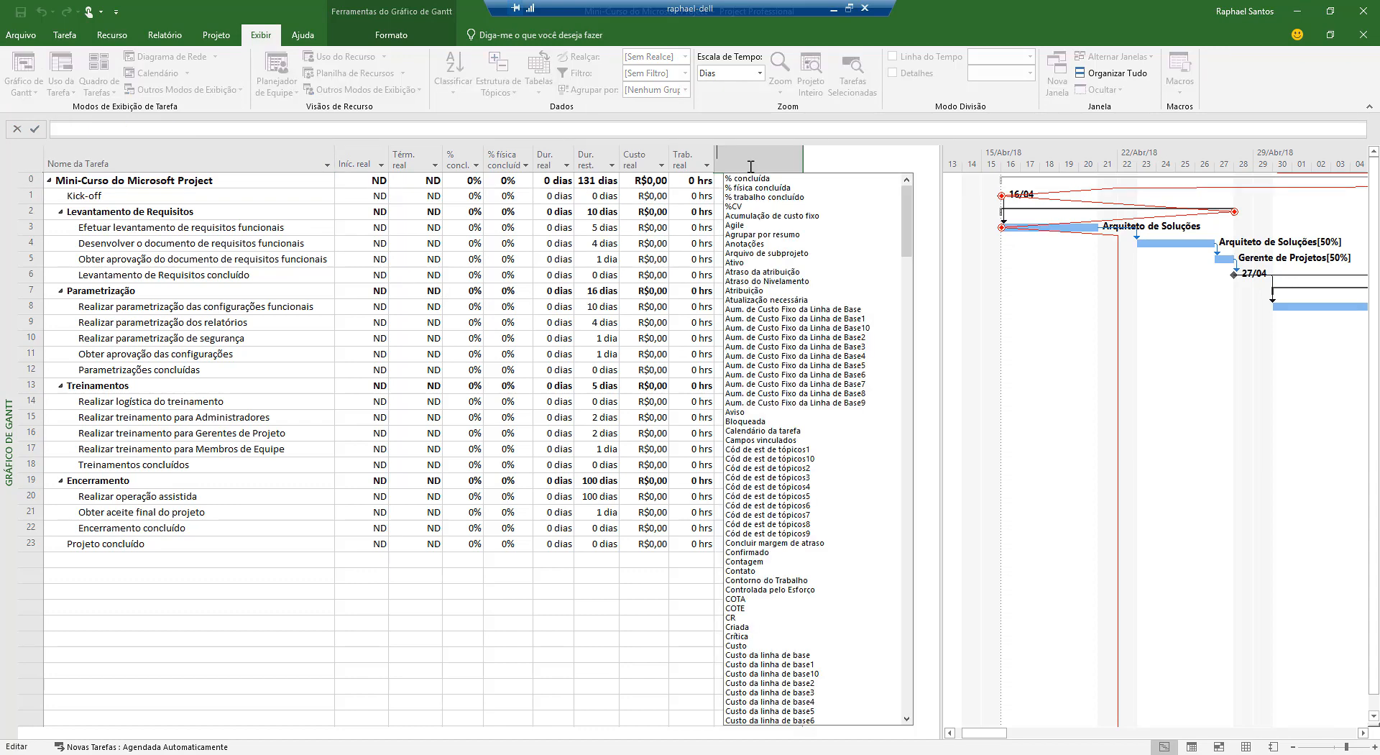
type("sinalizador1")
key("Escape")
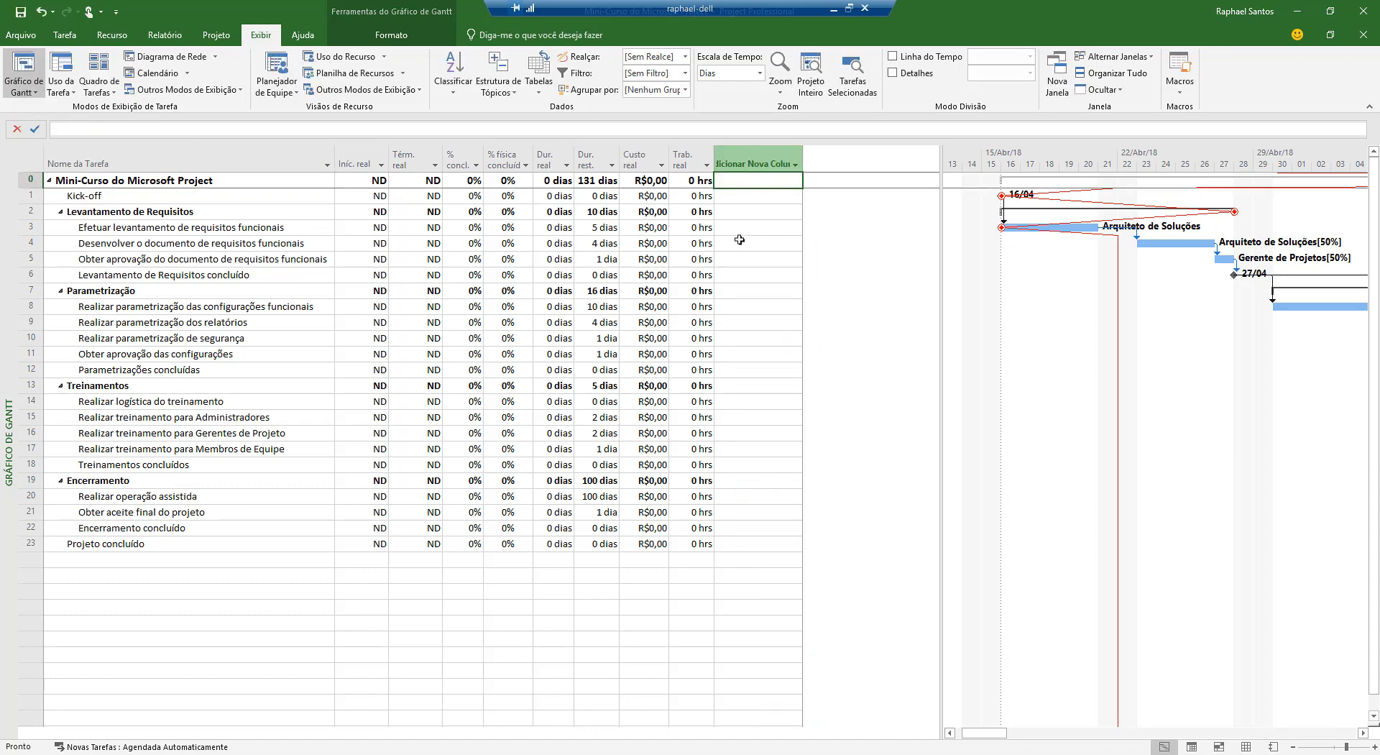
left_click(538, 72)
left_click(684, 349)
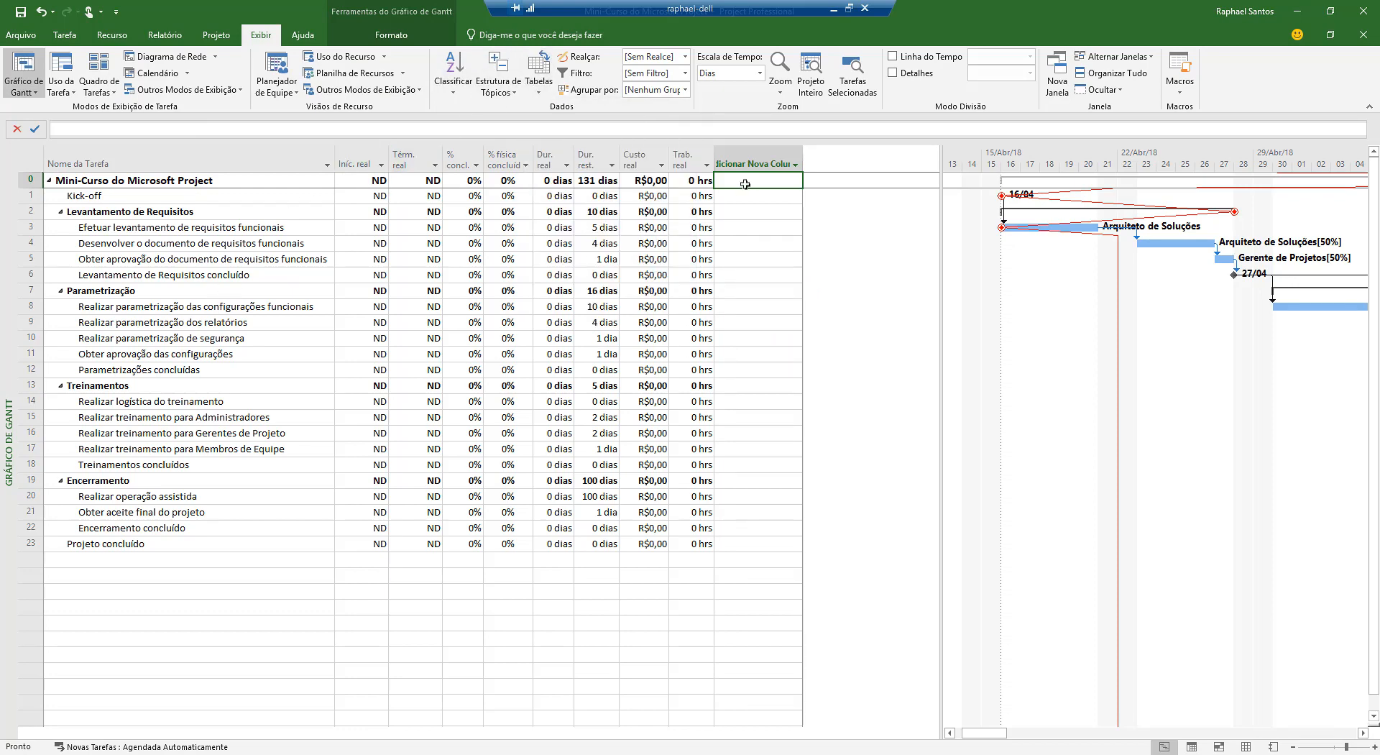
- Add a Status column after the Trab. real column of the Controle table
left_click(761, 156)
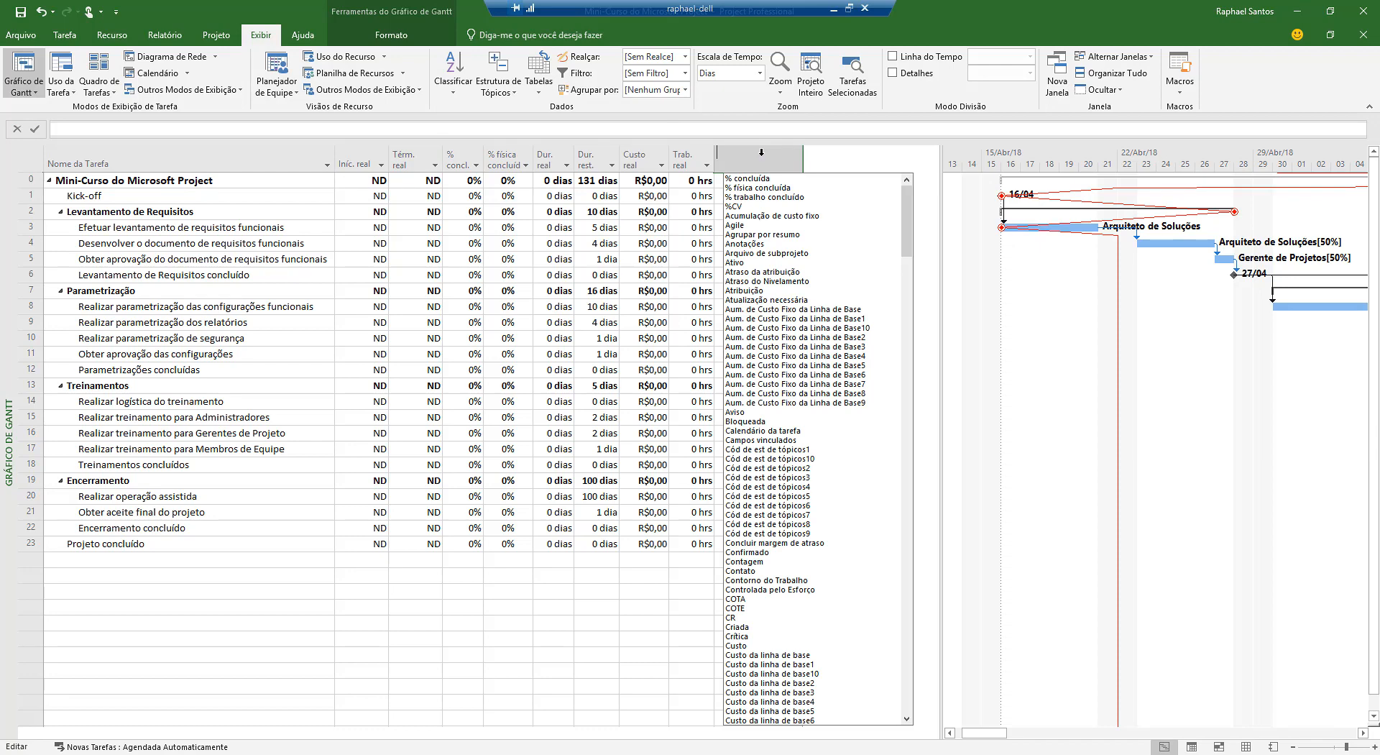
type("sta")
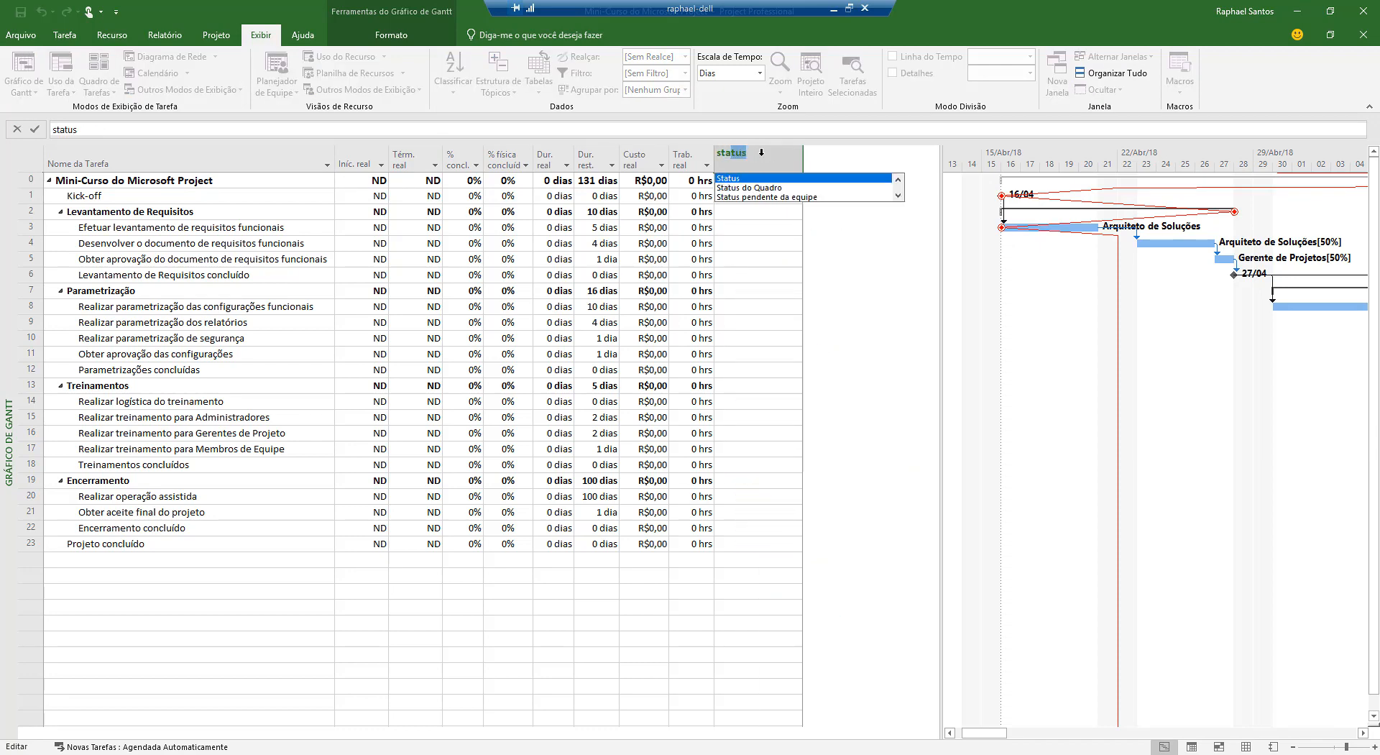
type("tu")
key("Return")
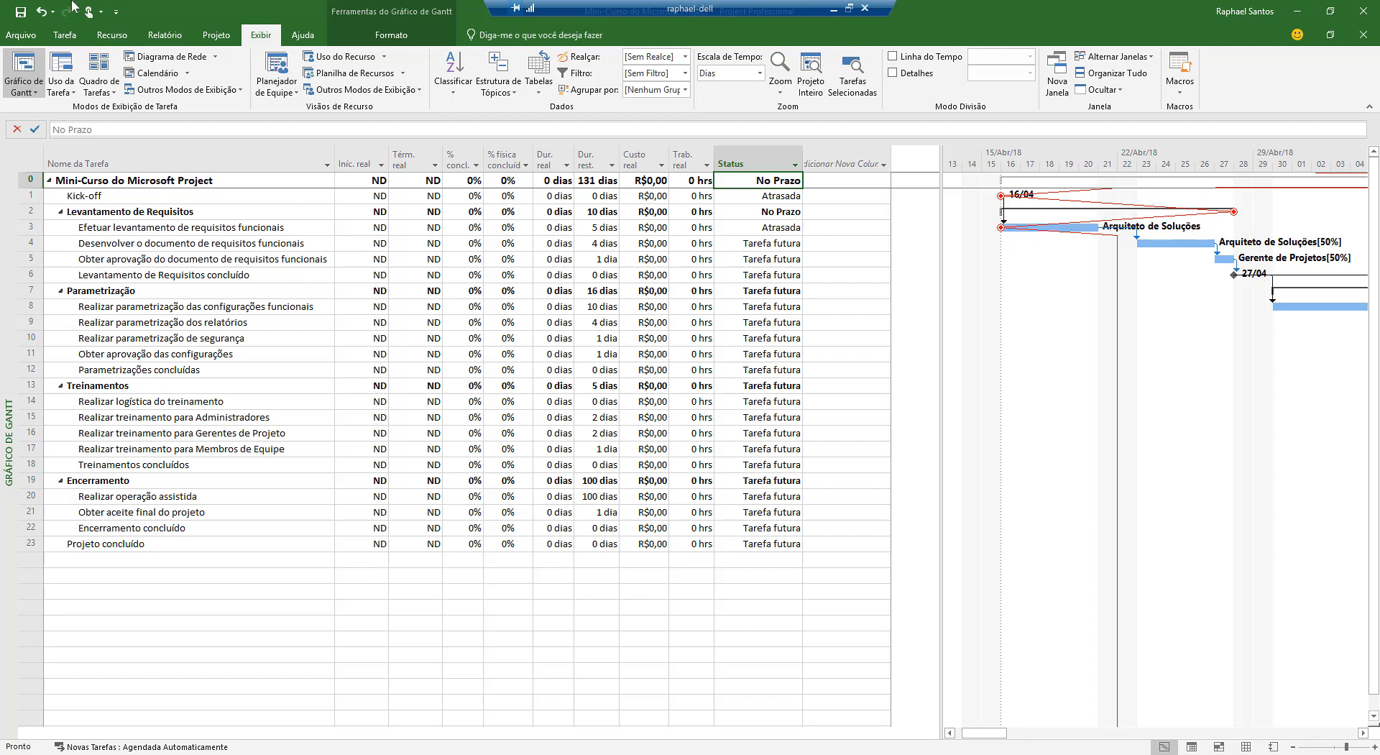
- Set the project's status date to 14/04/18 and check the Status of Kick-off and Efetuar levantamento de requisitos funcionais
left_click(216, 34)
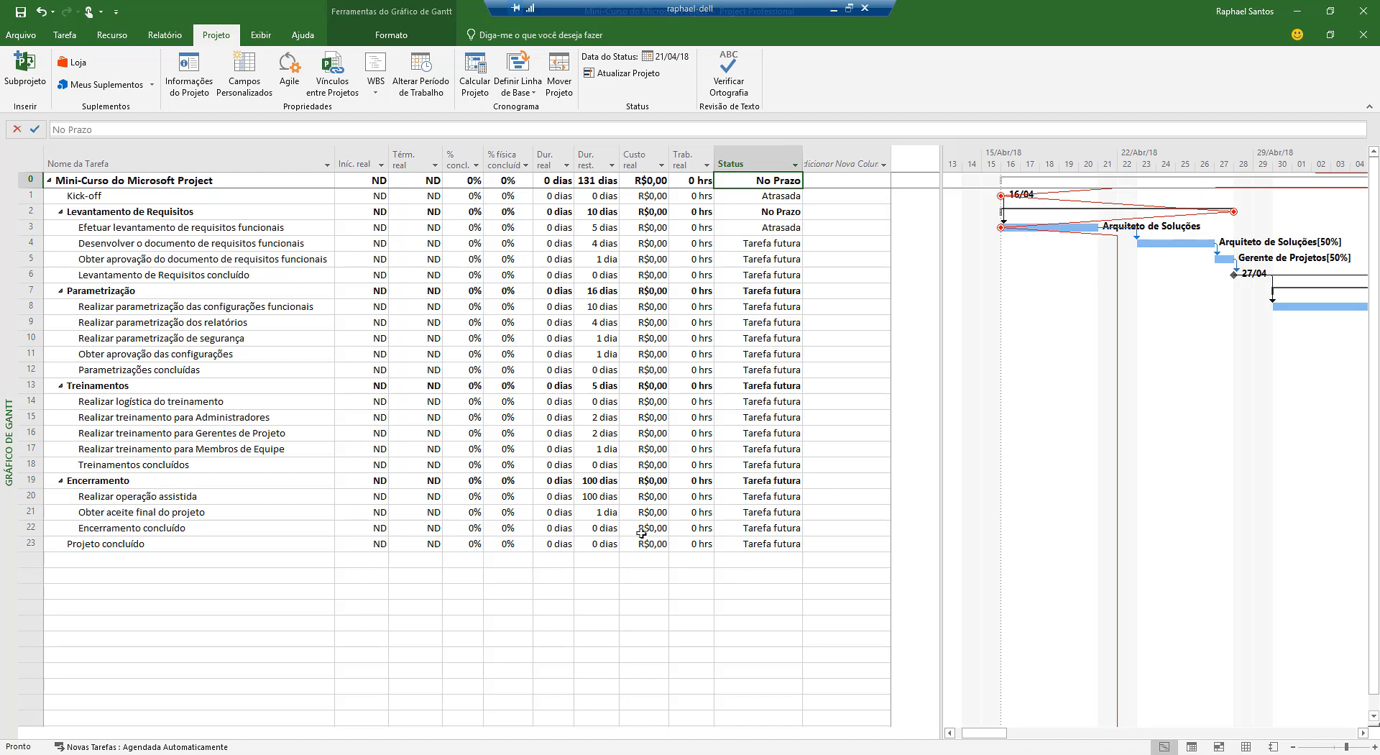
left_click(270, 198)
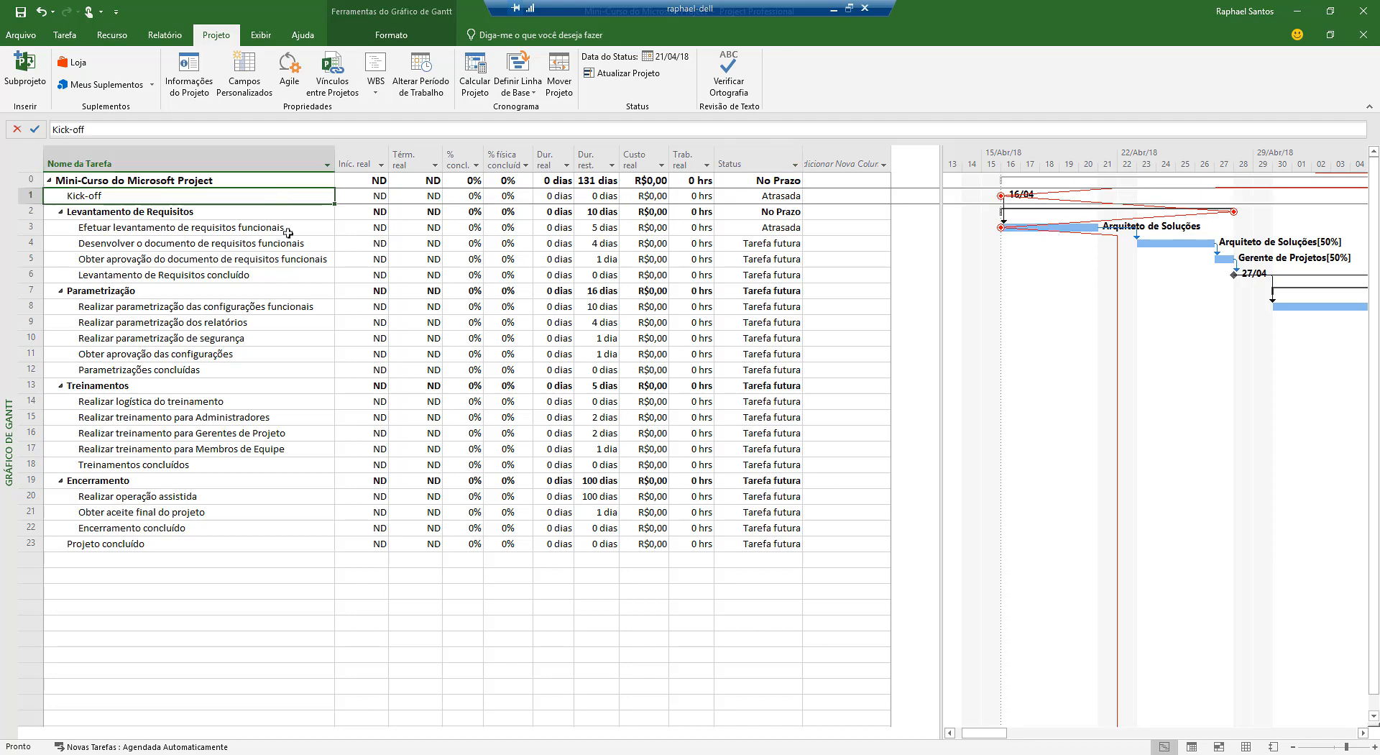
left_click(288, 228)
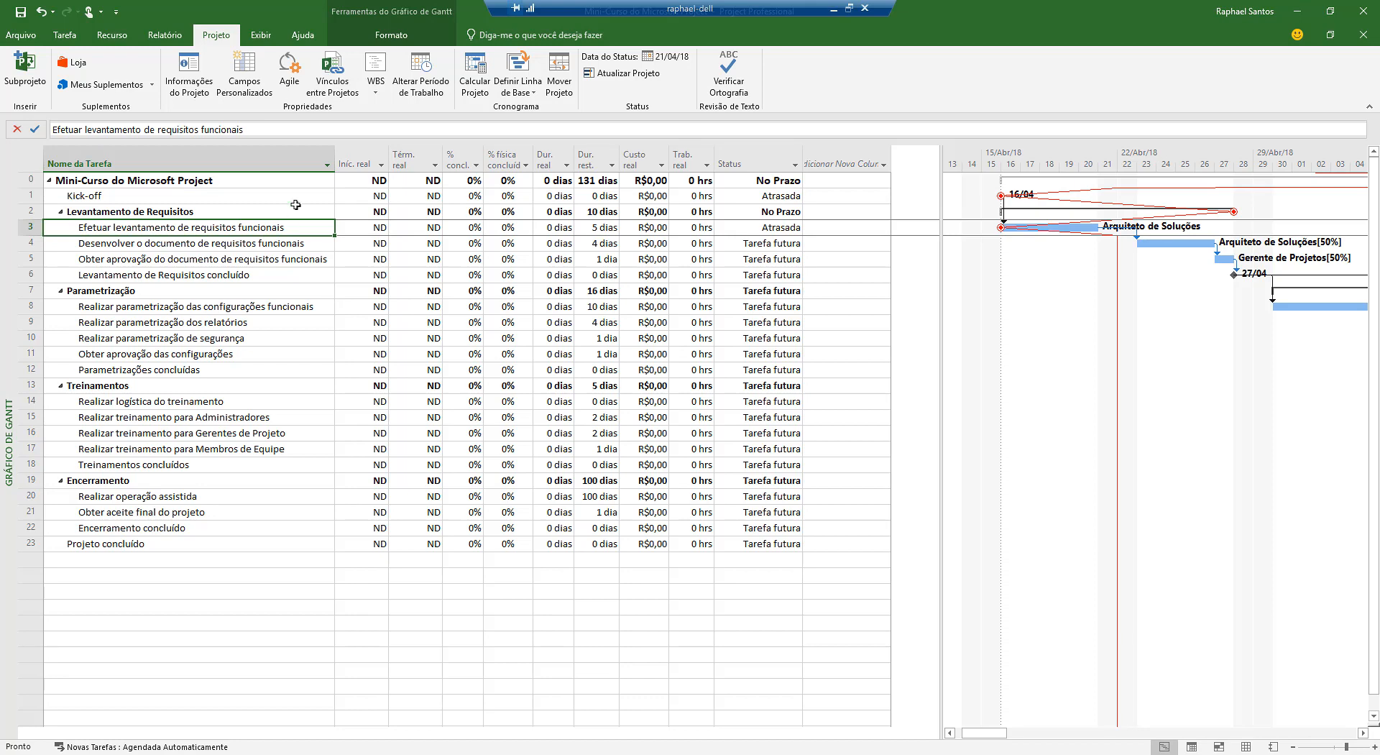
left_click(686, 56)
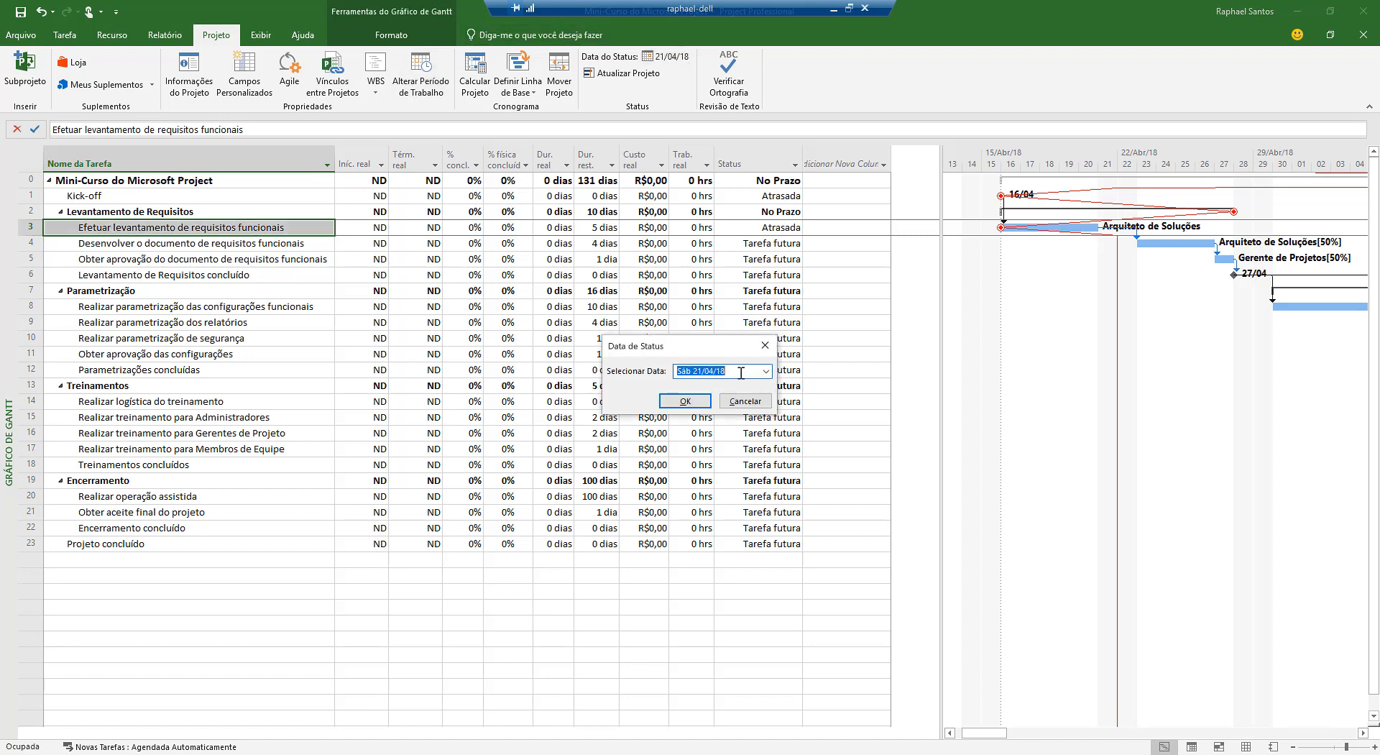
left_click(765, 370)
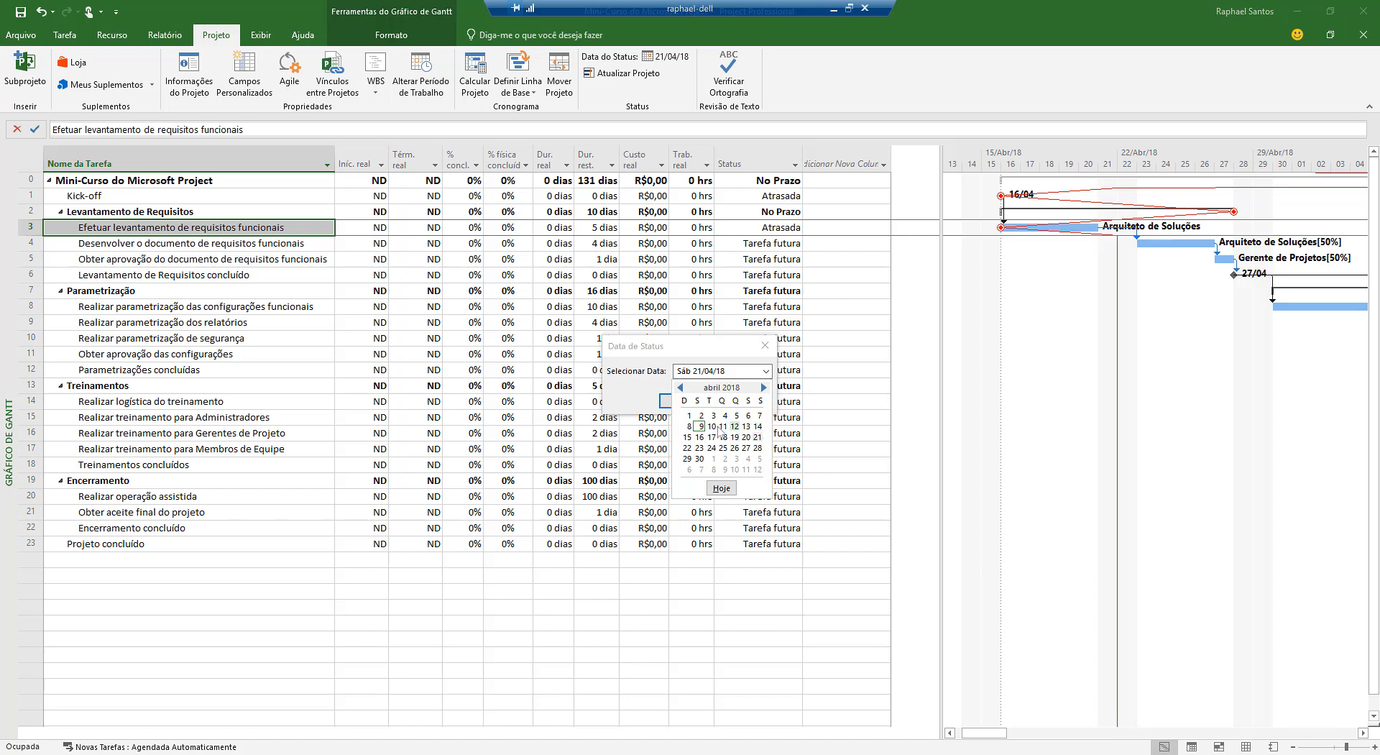
left_click(758, 426)
left_click(690, 401)
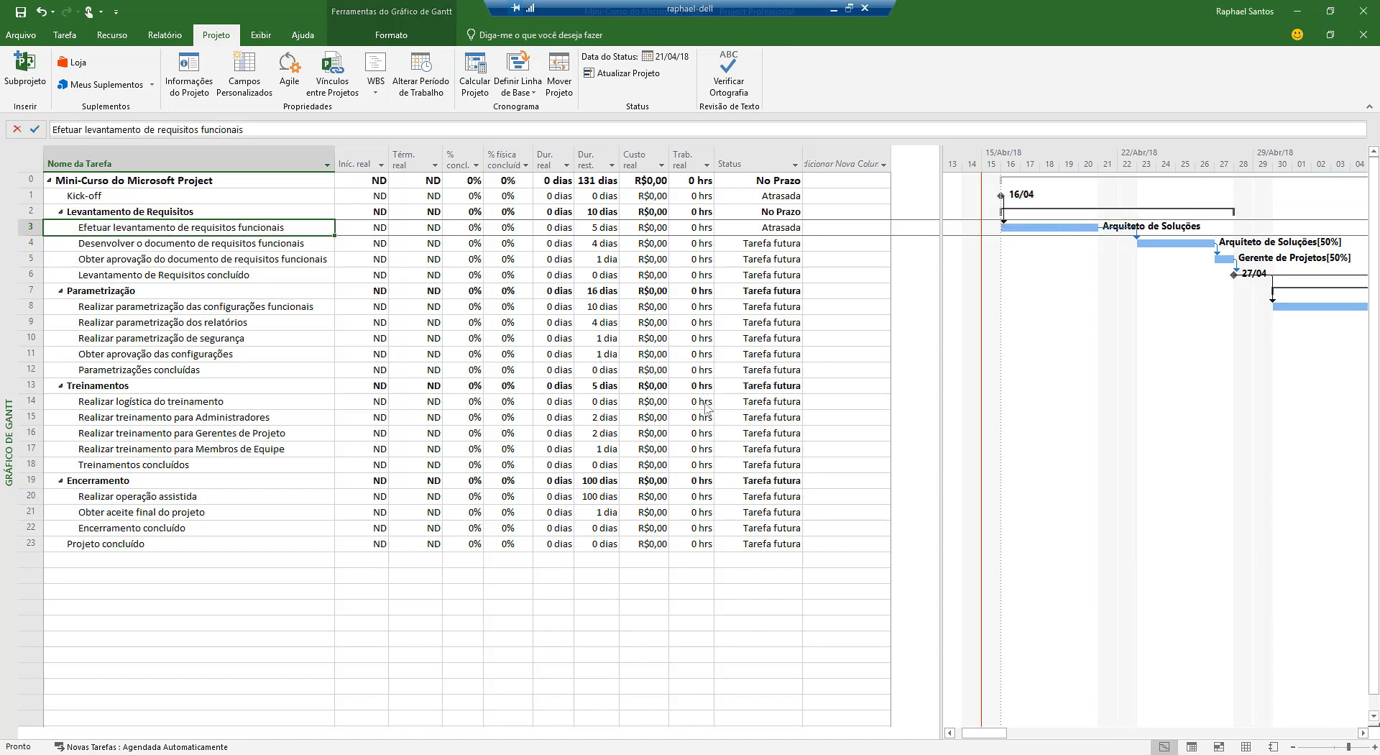
left_click(231, 195)
left_click(757, 197)
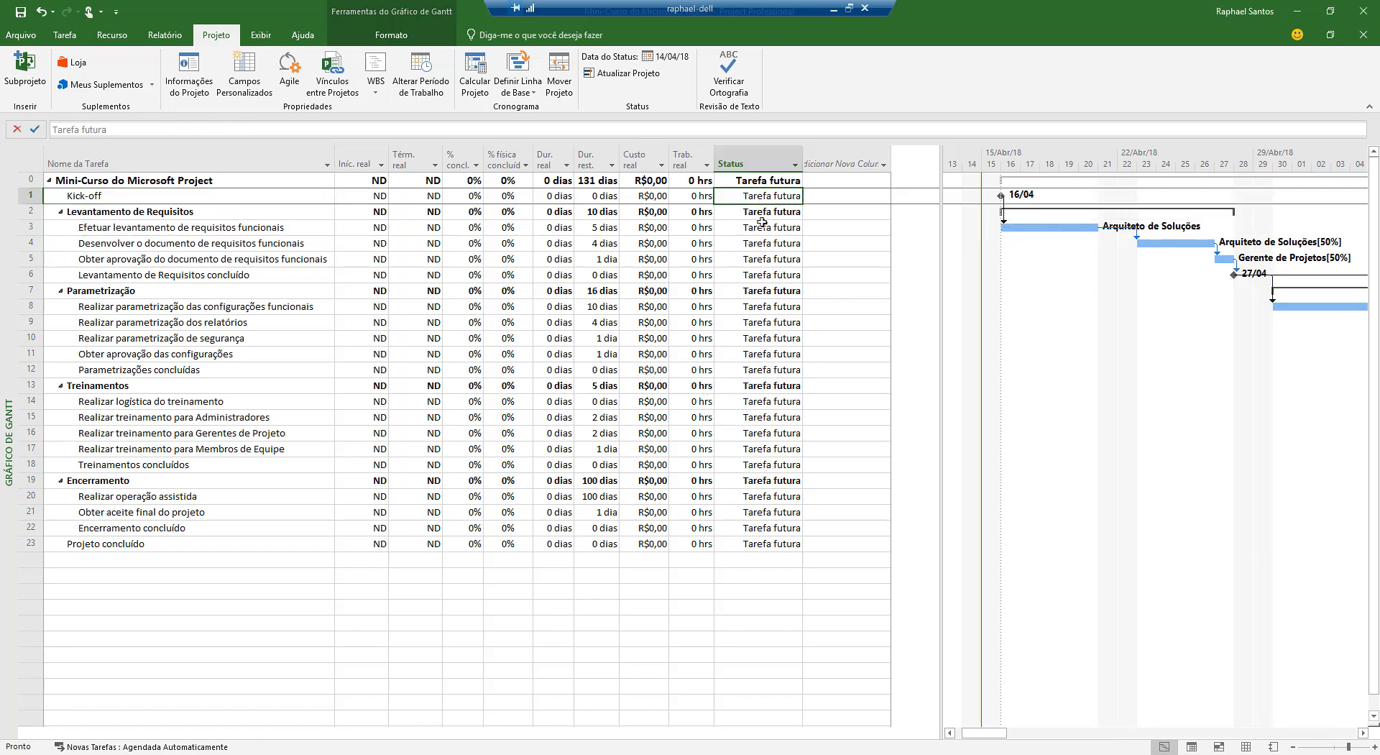
left_click(760, 227)
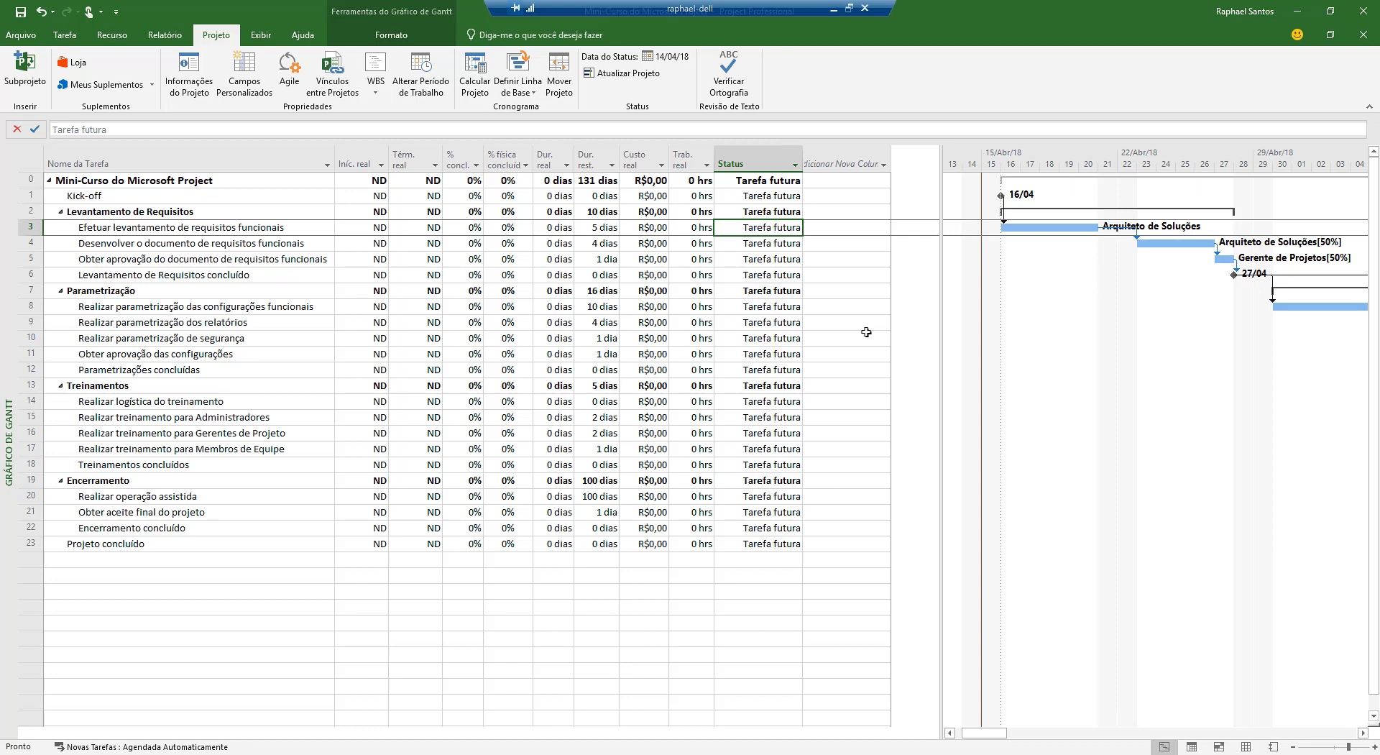
- Set the project's status date back to 21/04/18
left_click(667, 58)
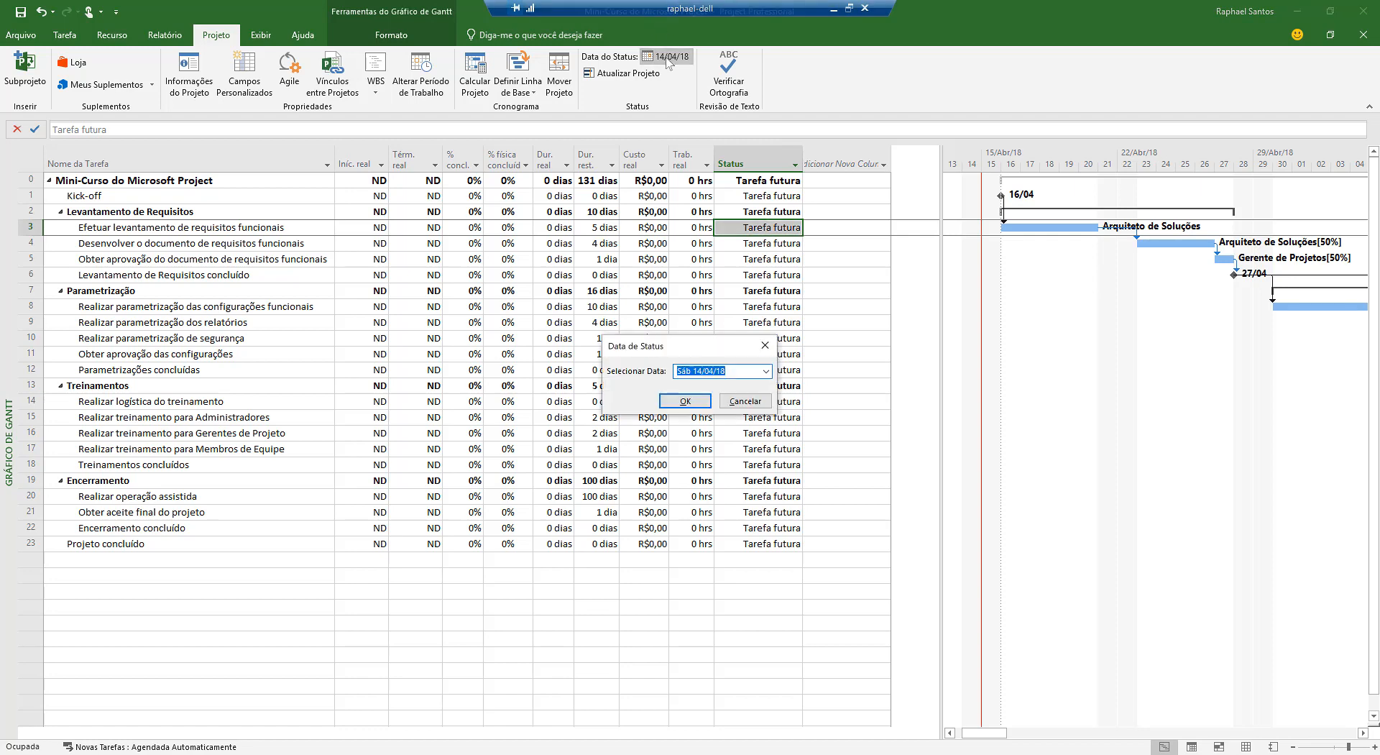
left_click(767, 371)
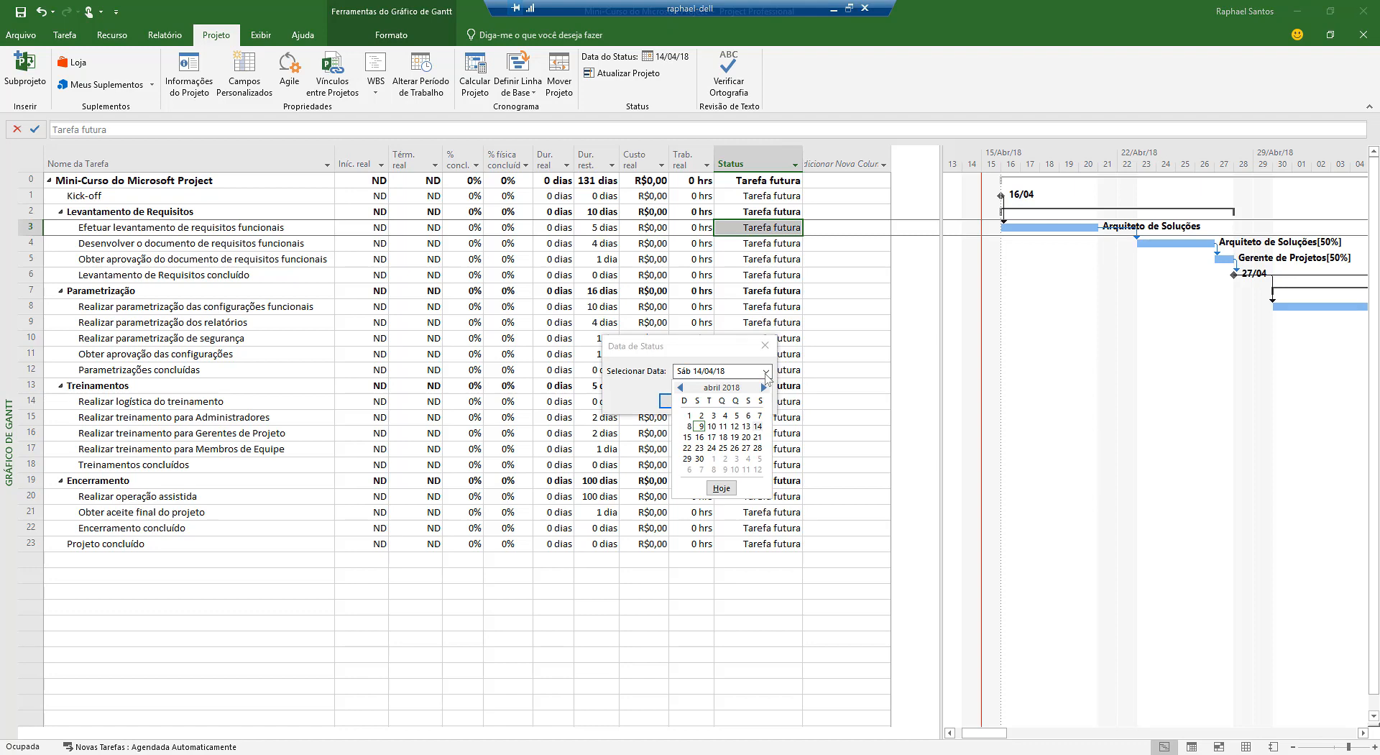
left_click(758, 437)
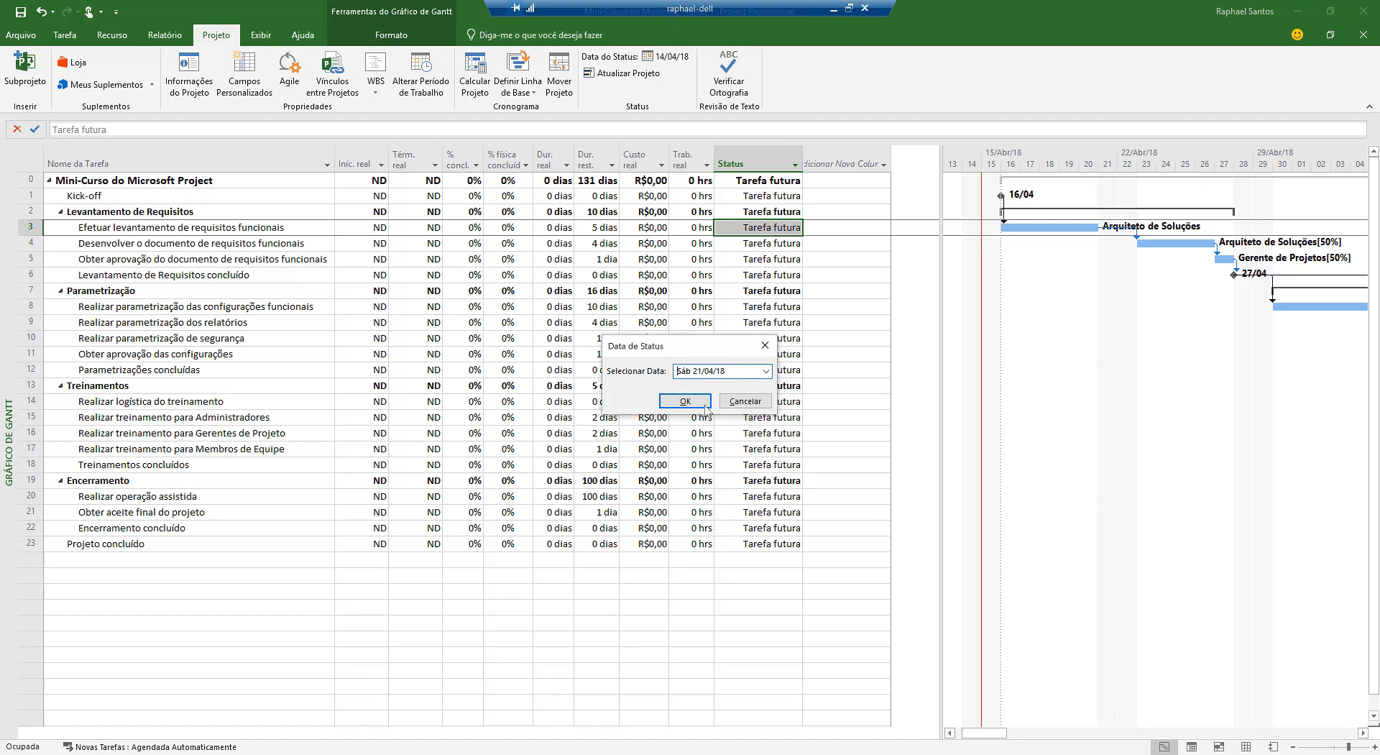
left_click(699, 402)
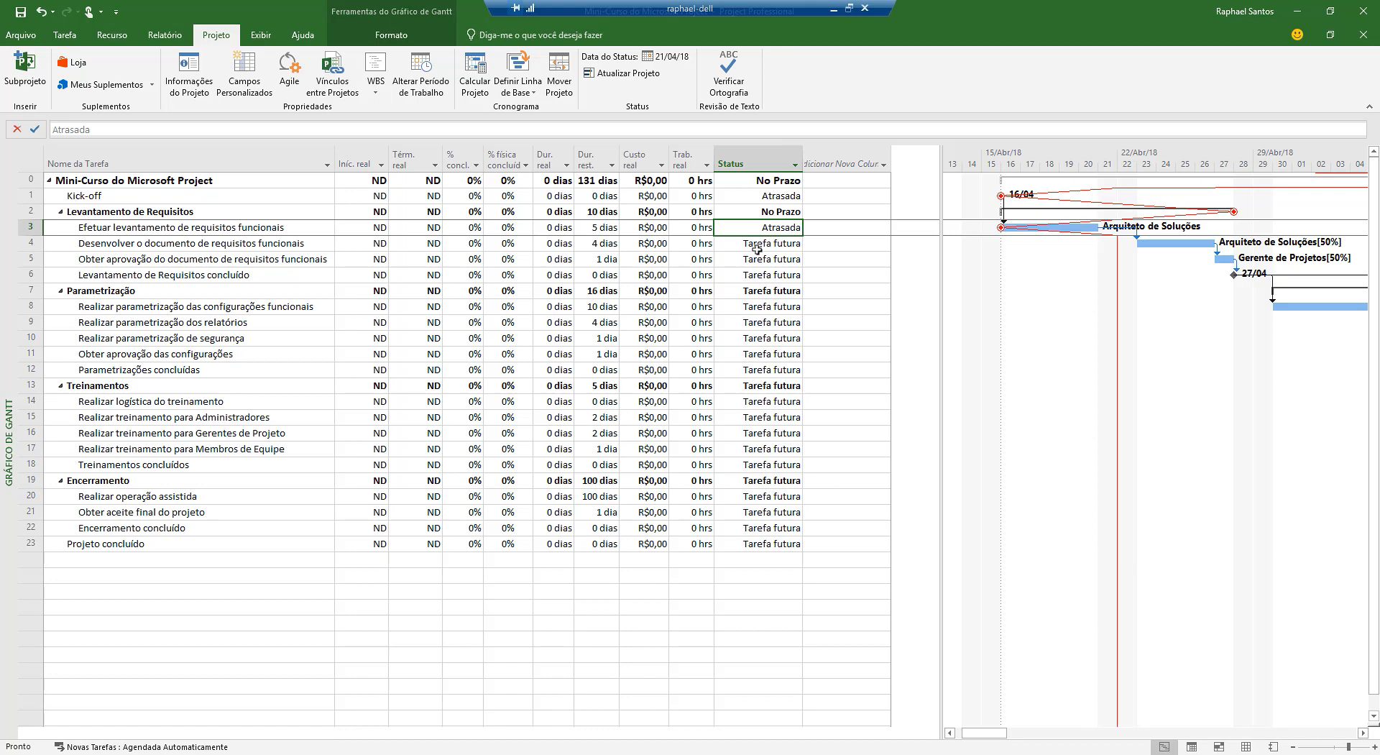
- Clear the project's status date by setting it to ND
left_click(689, 58)
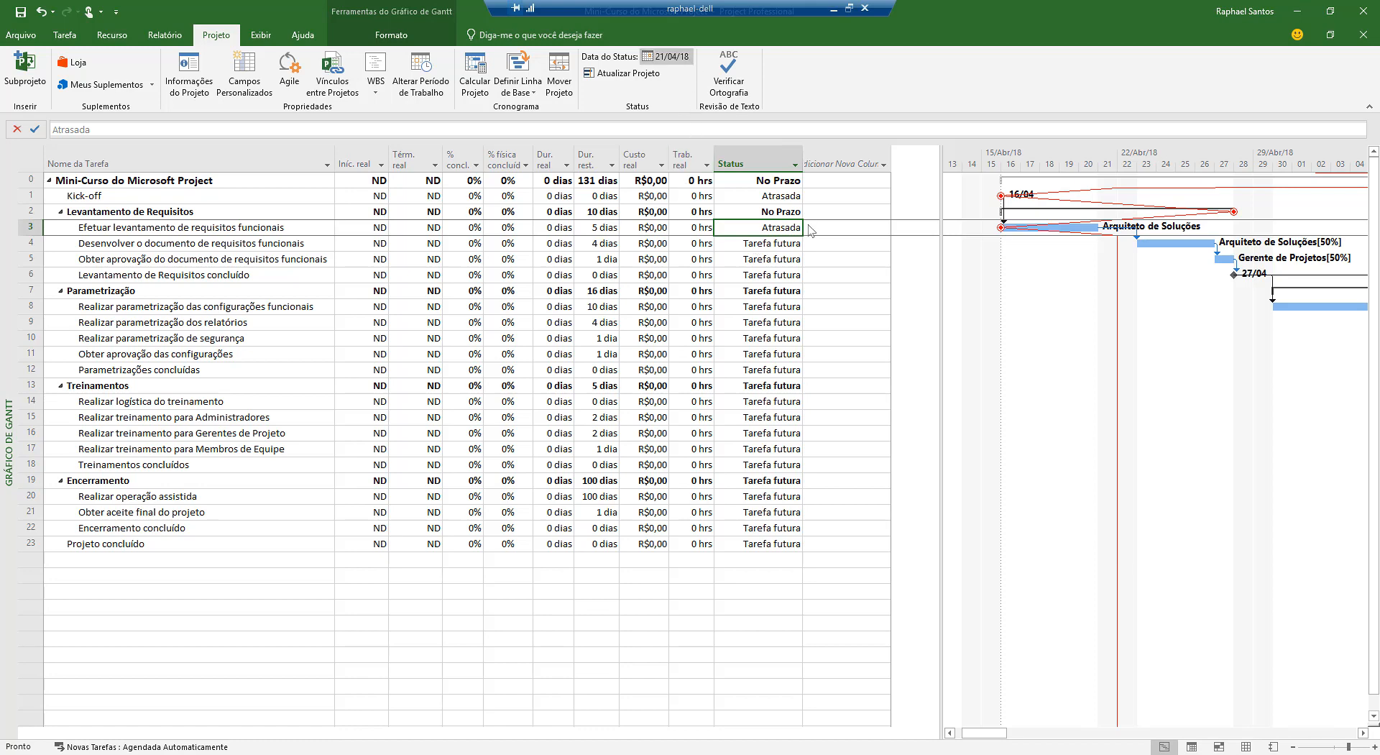
type("ND")
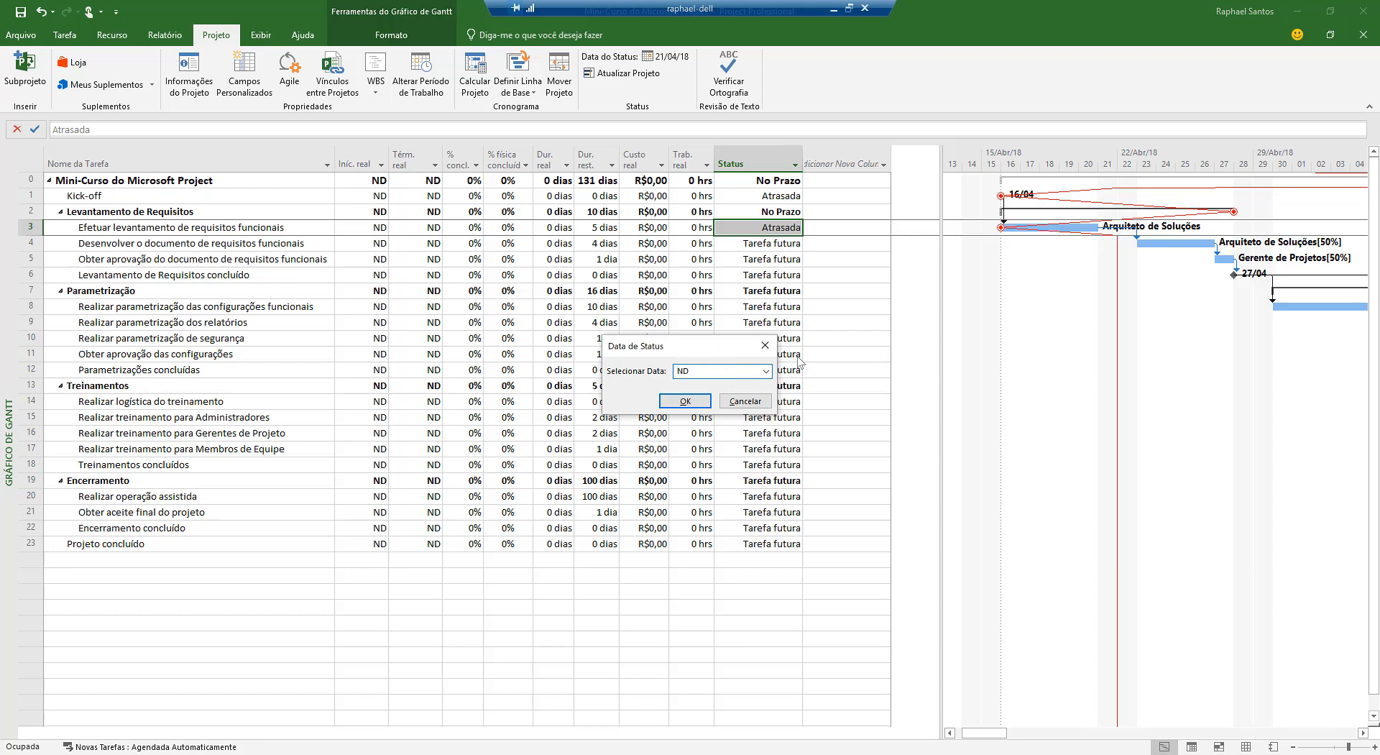
key("Return")
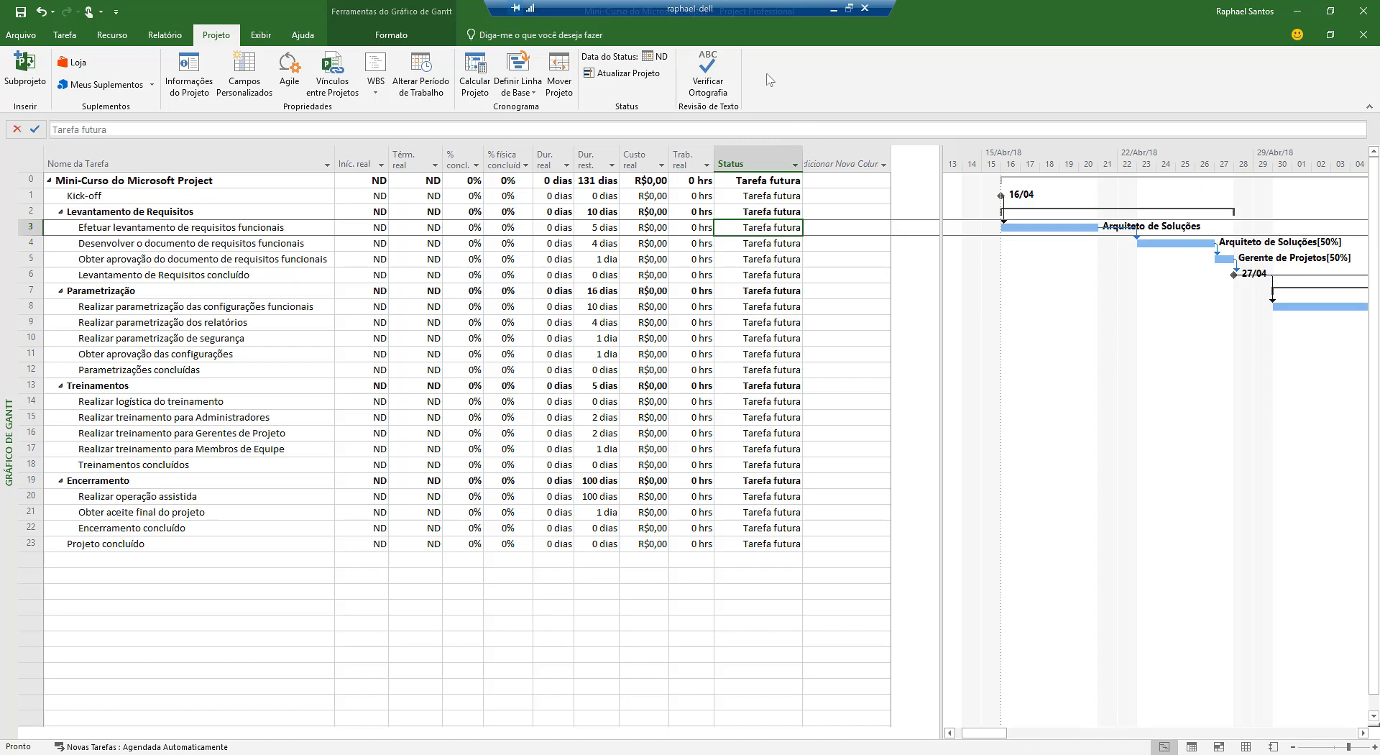
- Pick Saturday 21/04/18 as the project's status date again
left_click(660, 57)
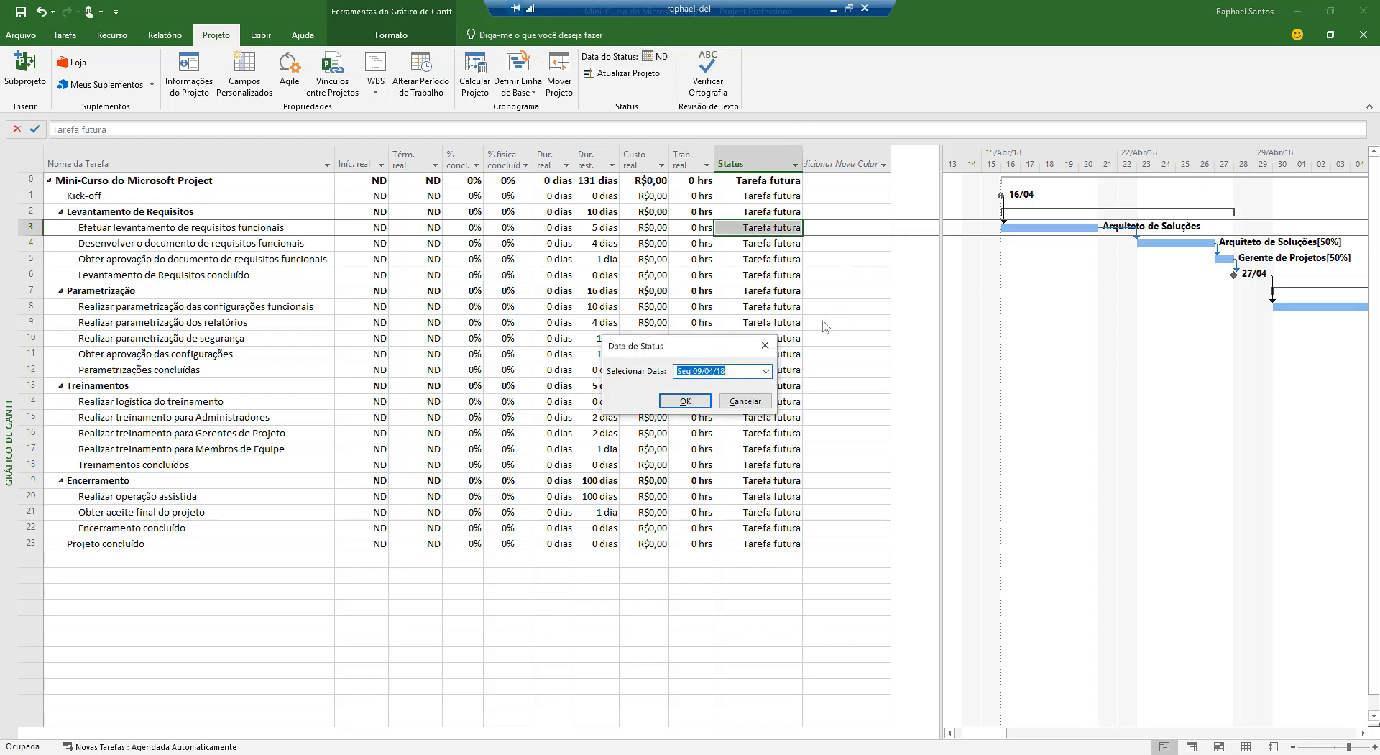
left_click(767, 371)
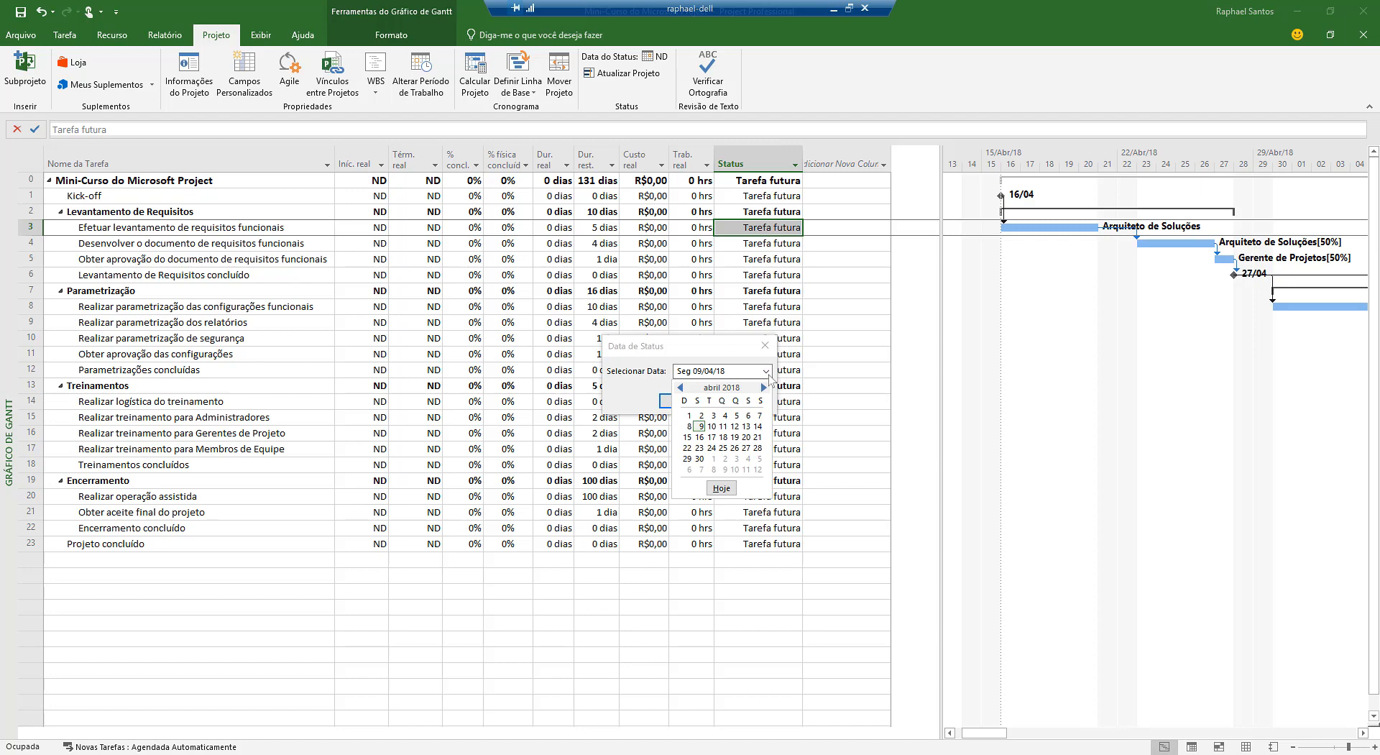
left_click(759, 432)
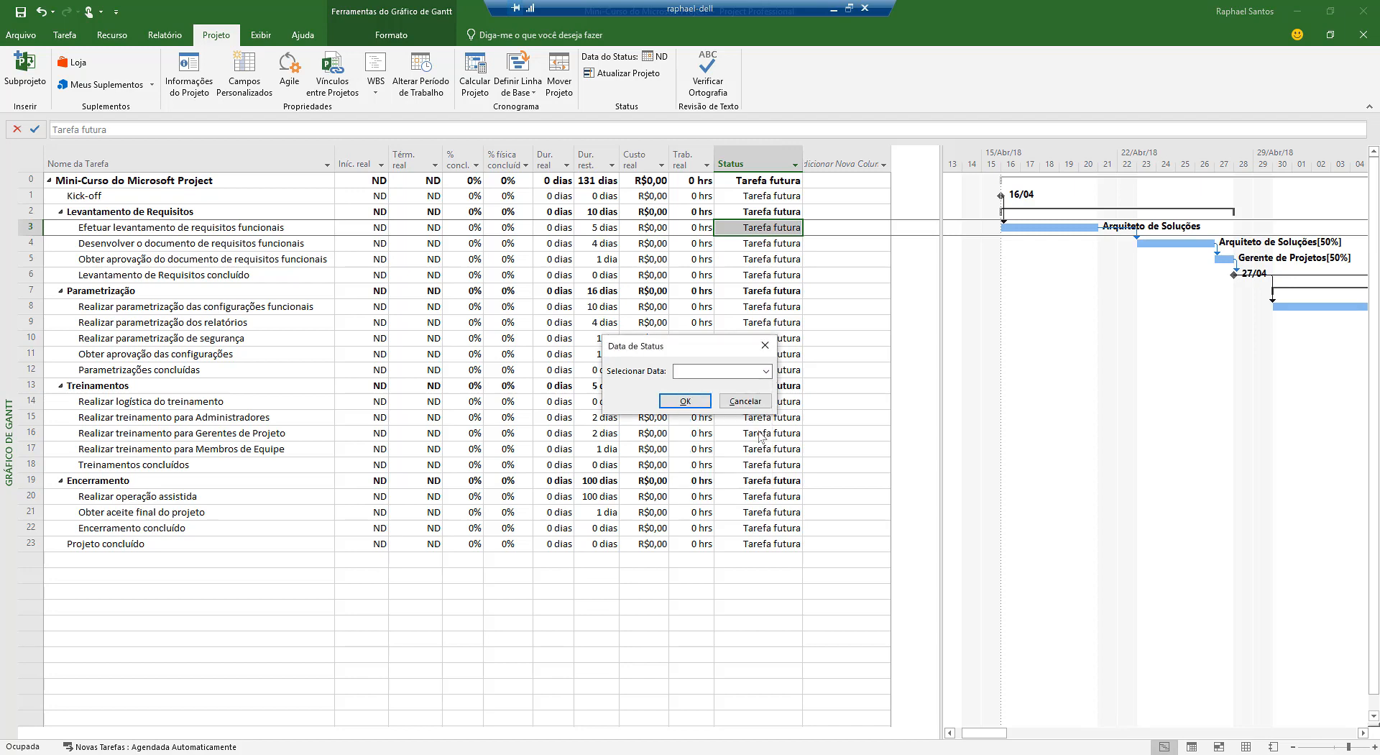
left_click(685, 401)
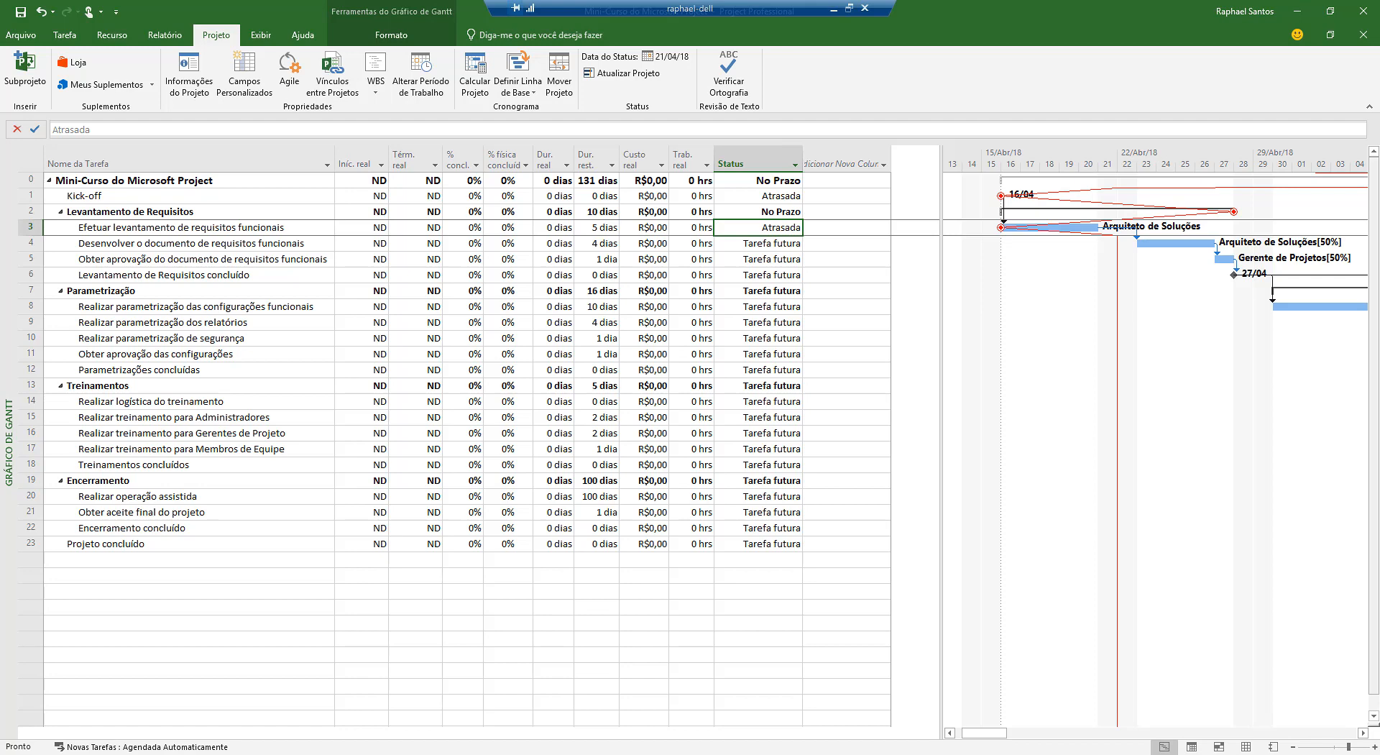
- Show the details form for Efetuar levantamento de requisitos funcionais below the Gantt chart and reduce the form's height
left_click(271, 228)
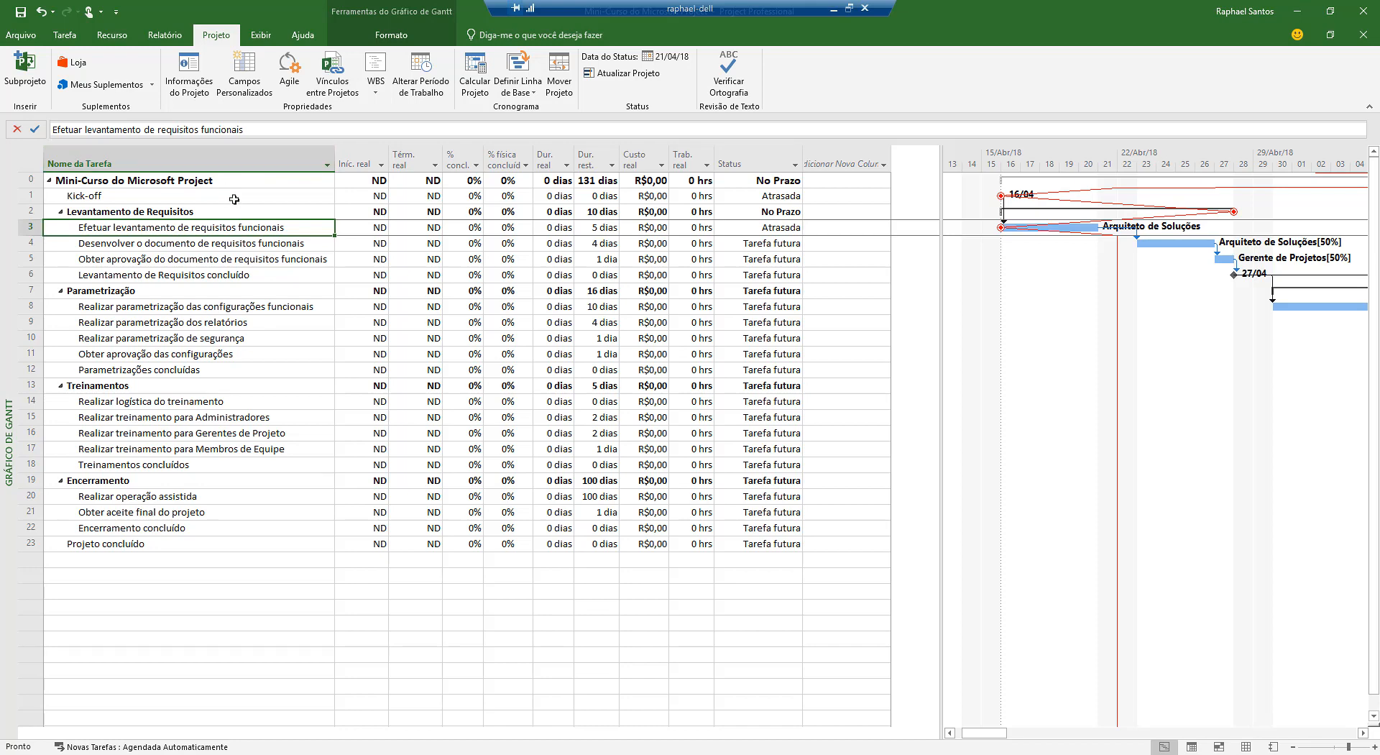
key("Up")
key("Up")
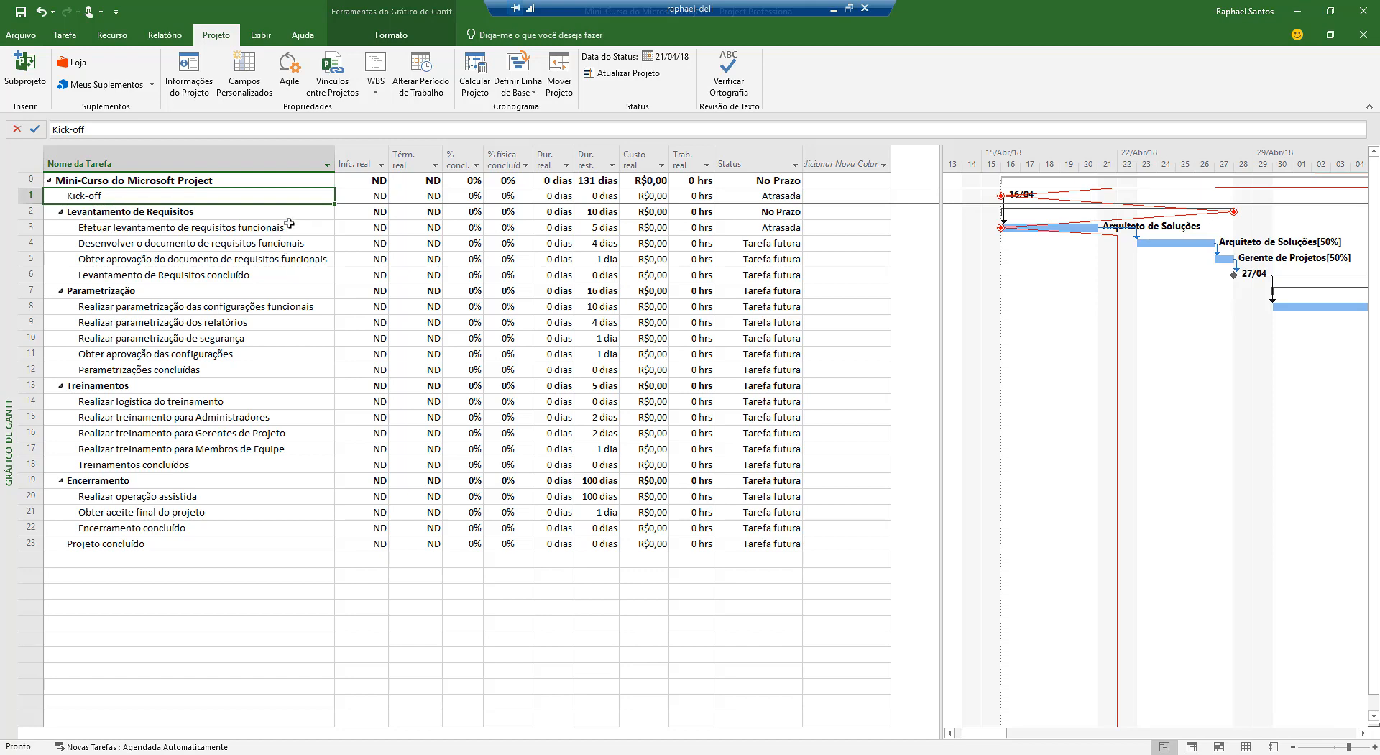
left_click(290, 225)
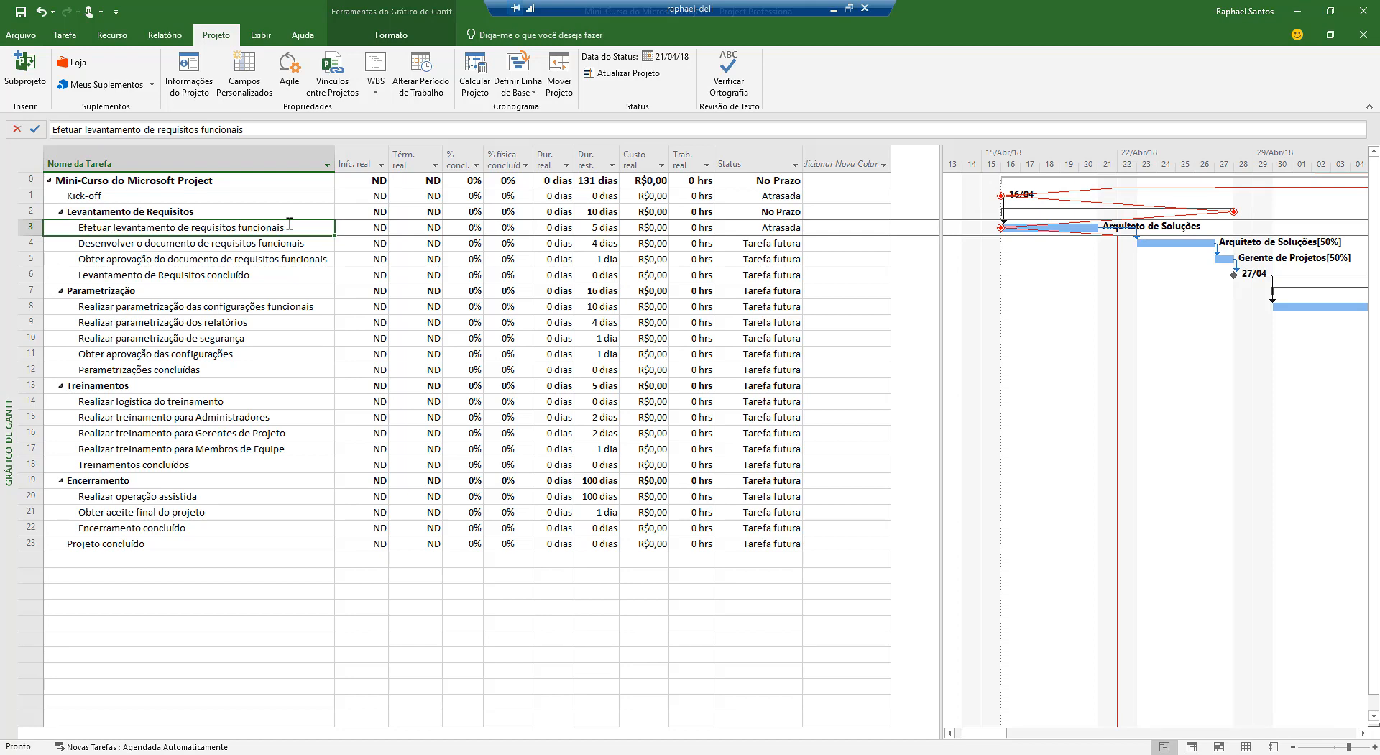
left_click(263, 36)
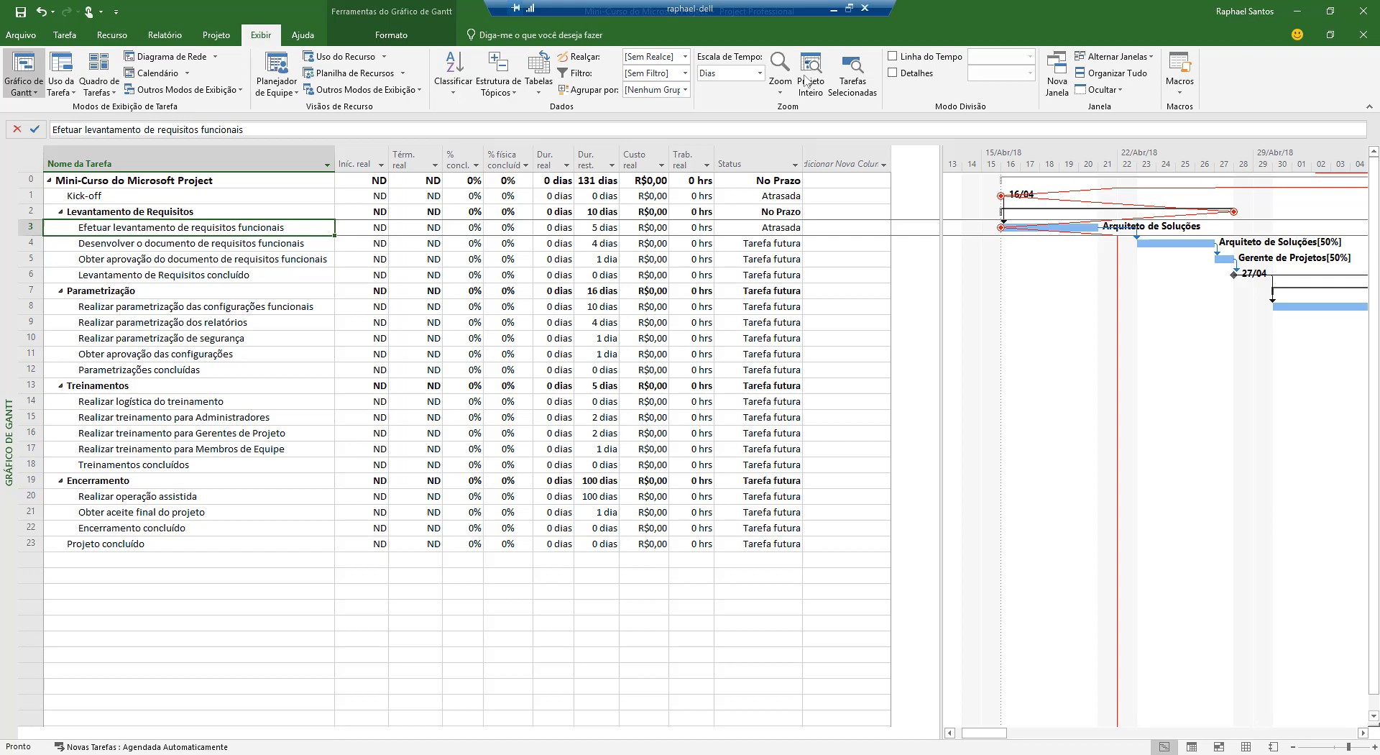
left_click(921, 75)
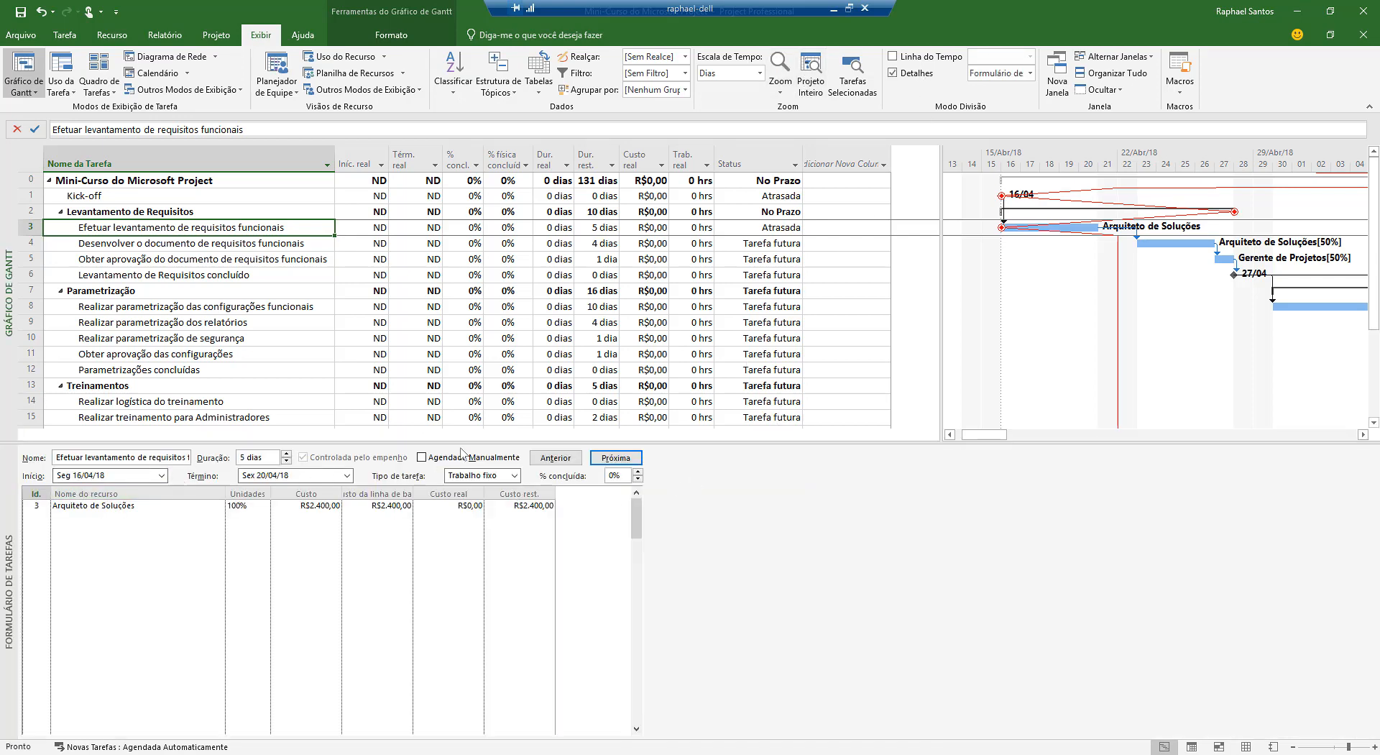
left_click_drag(468, 442, 466, 496)
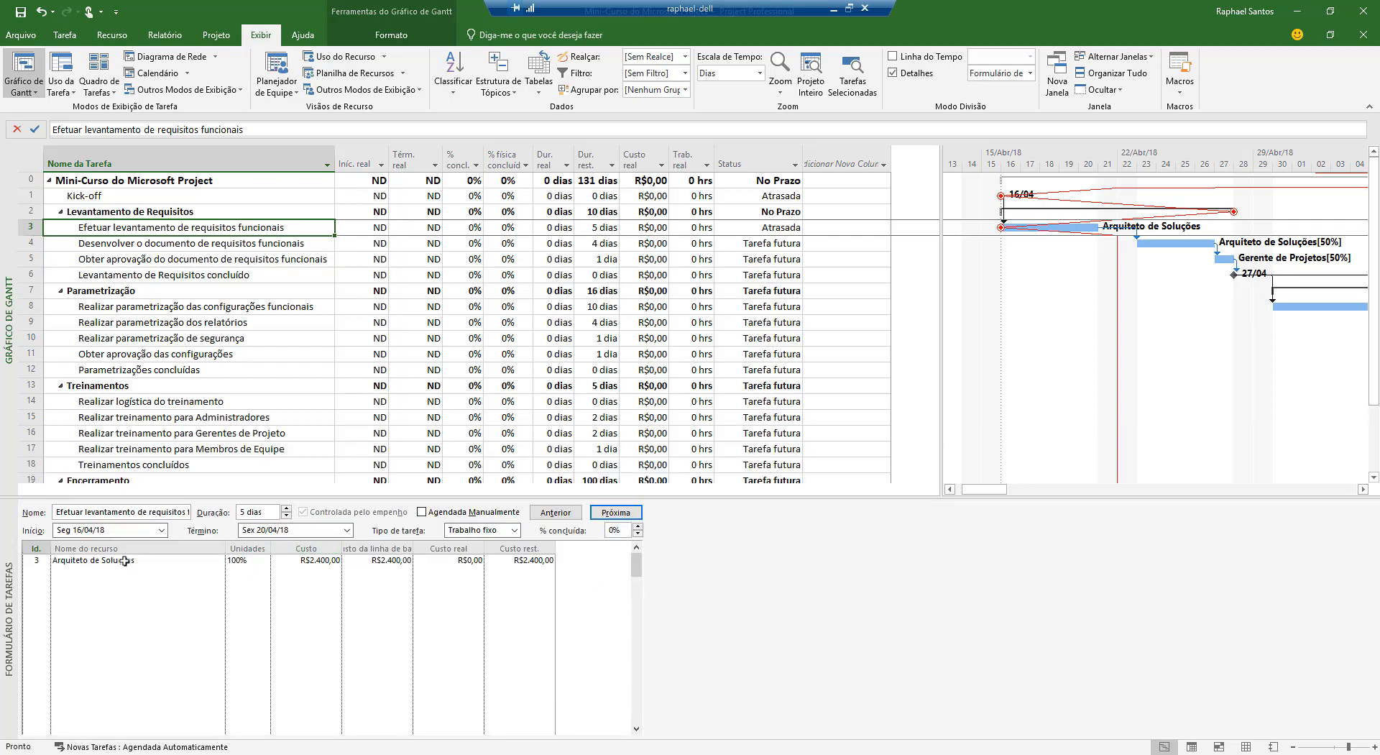
- Switch the task form's details for Efetuar levantamento de requisitos funcionais to Trabalho
right_click(798, 597)
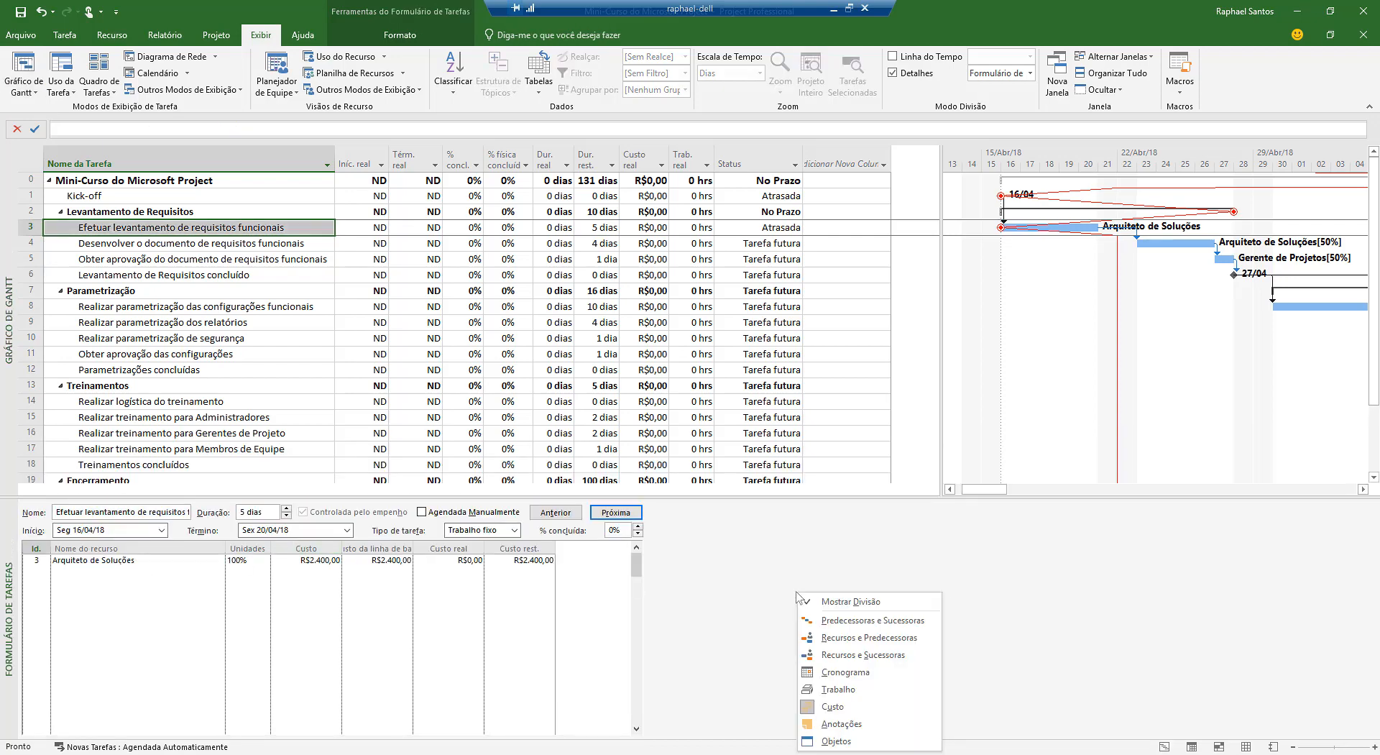
left_click(855, 689)
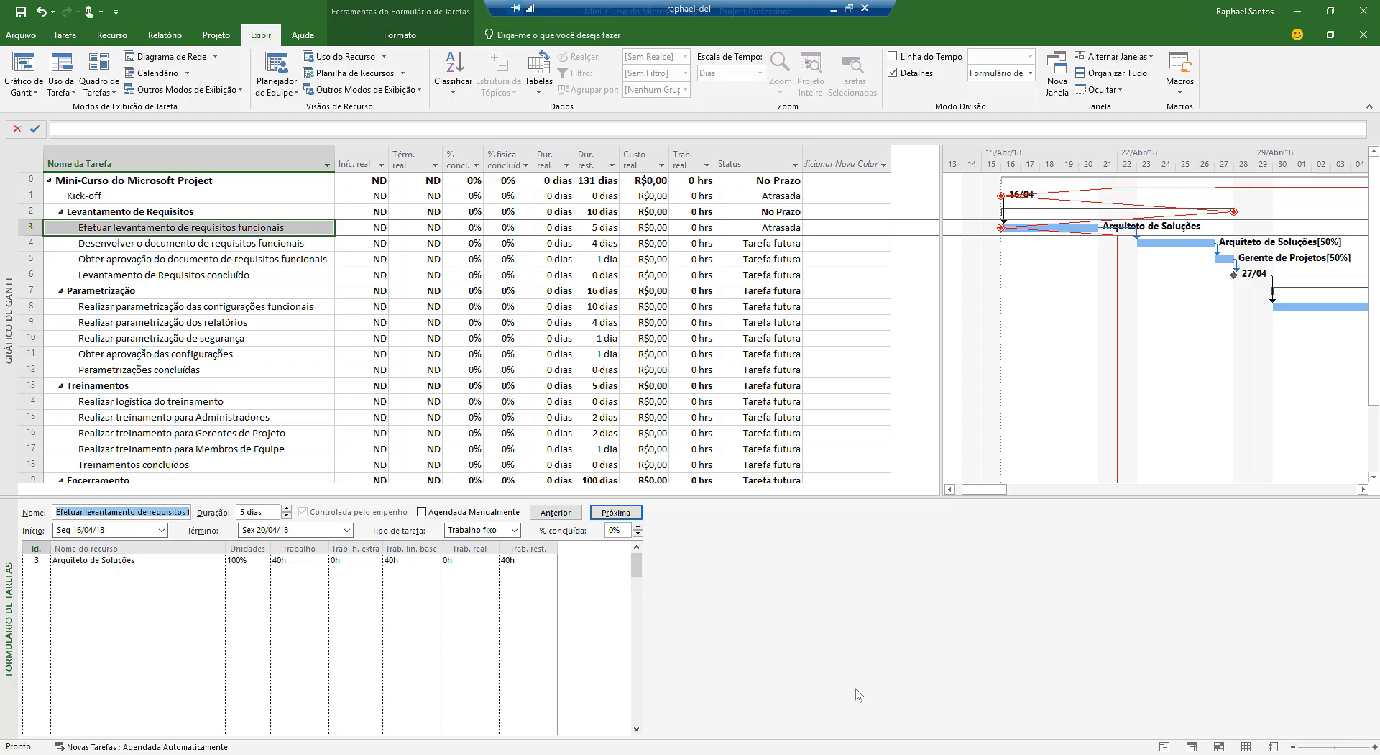
- Examine the actual start, actual finish and % complete fields of Efetuar levantamento de requisitos funcionais and the Atualizar projeto options
left_click(66, 36)
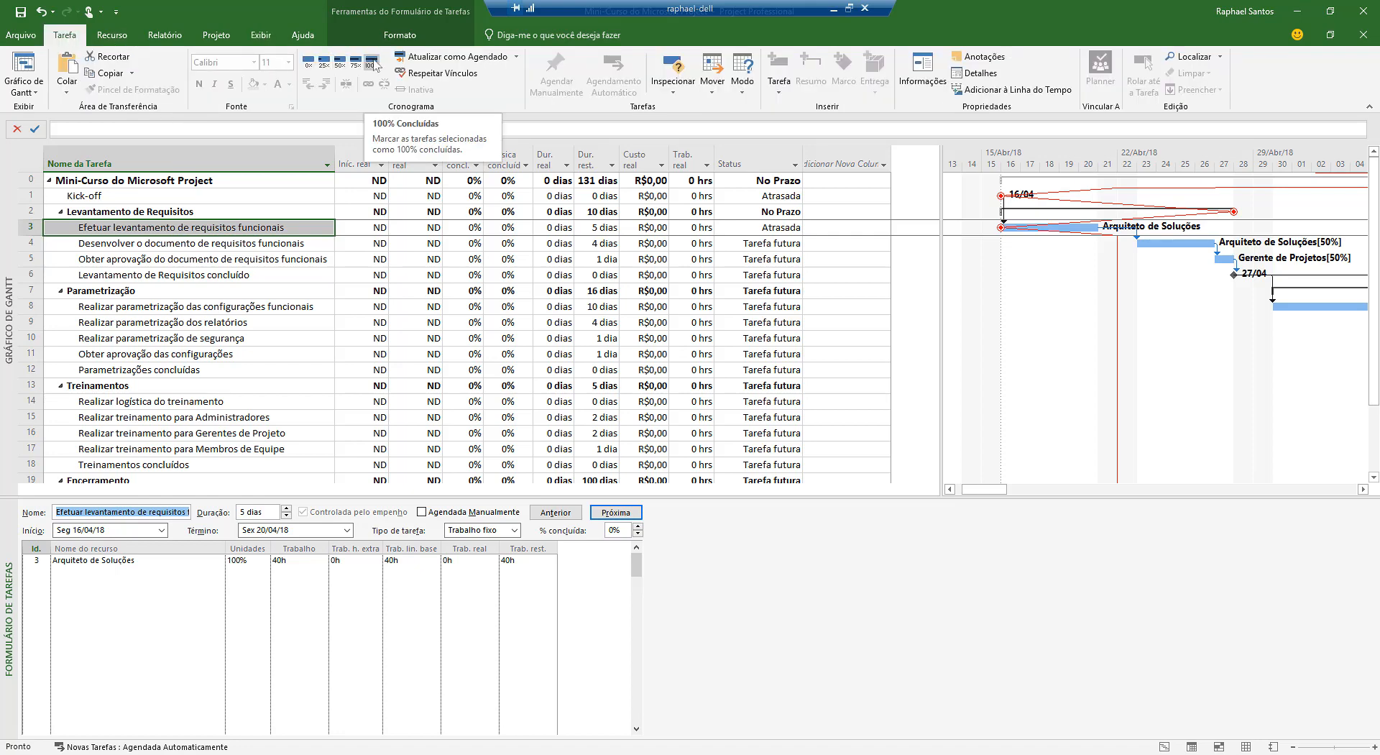
left_click(361, 243)
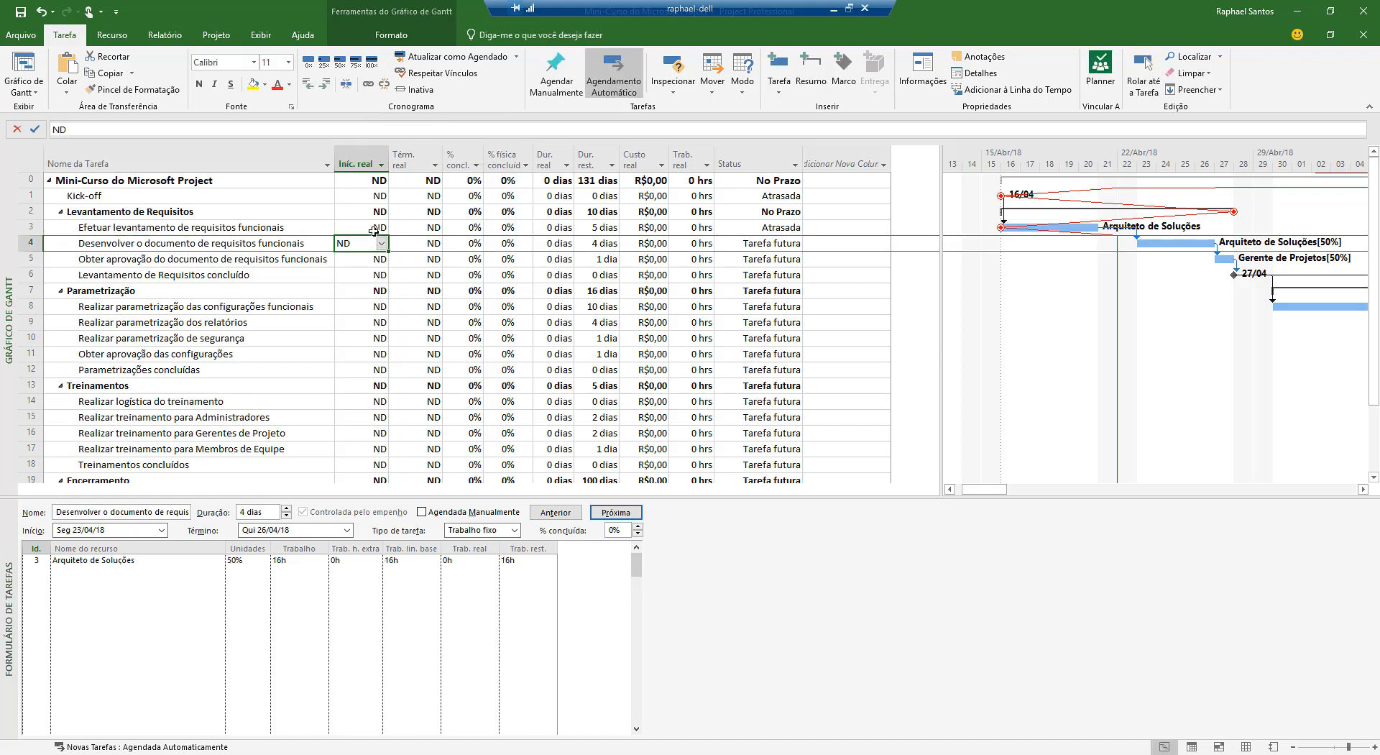
left_click(373, 228)
left_click(417, 228)
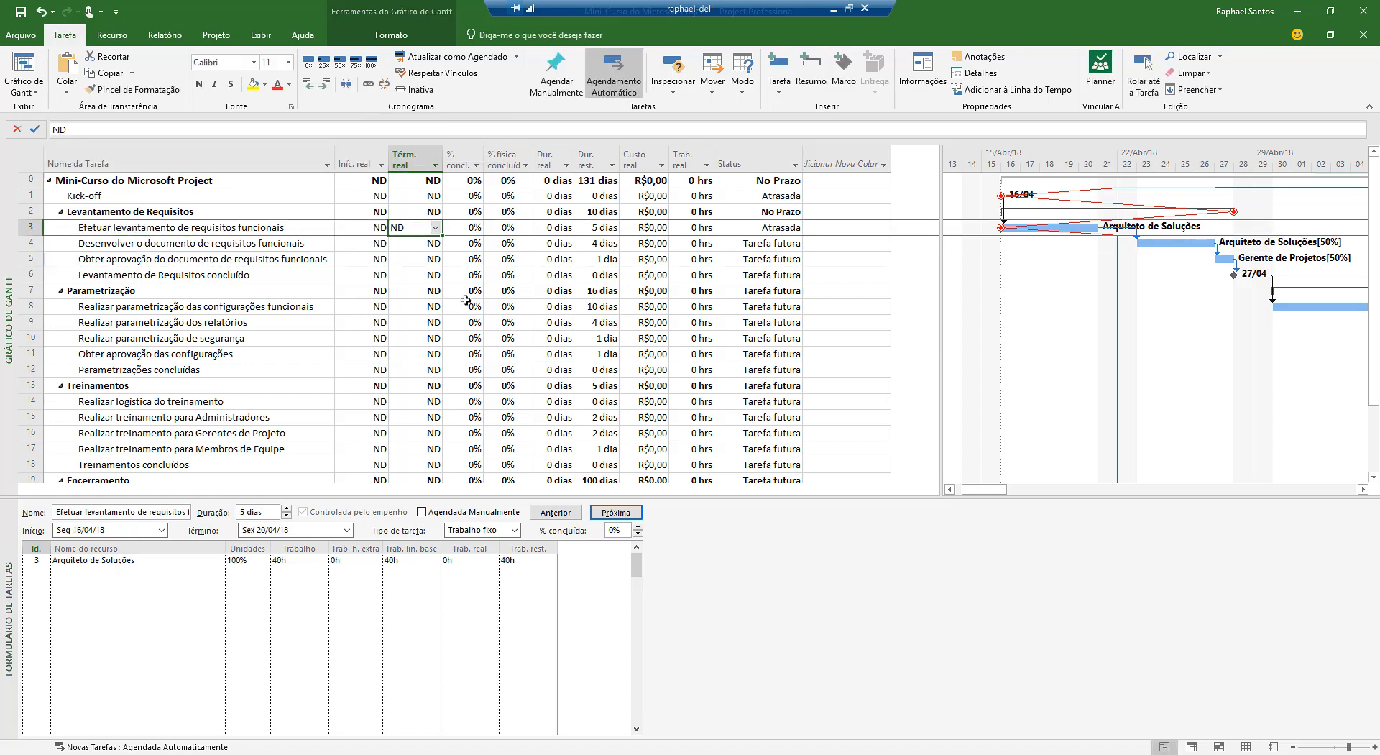
left_click(474, 228)
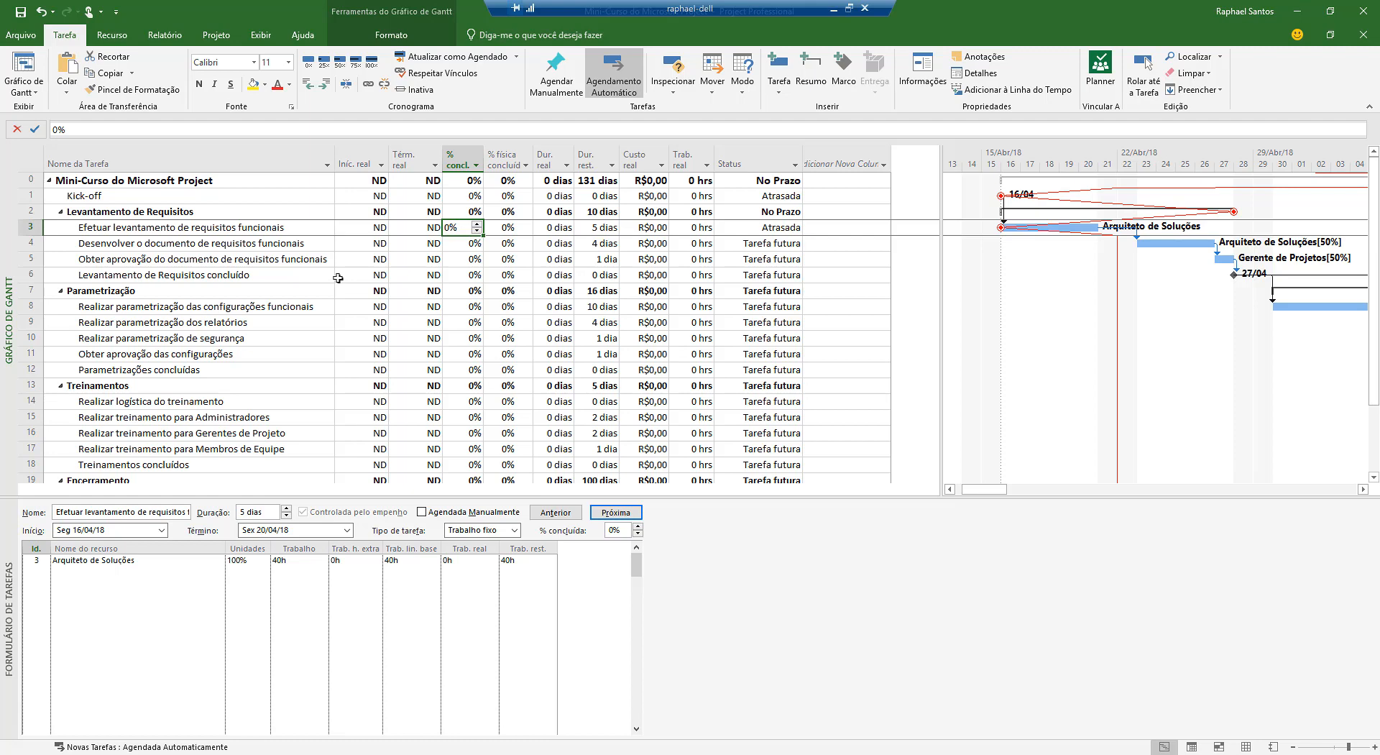
left_click(216, 35)
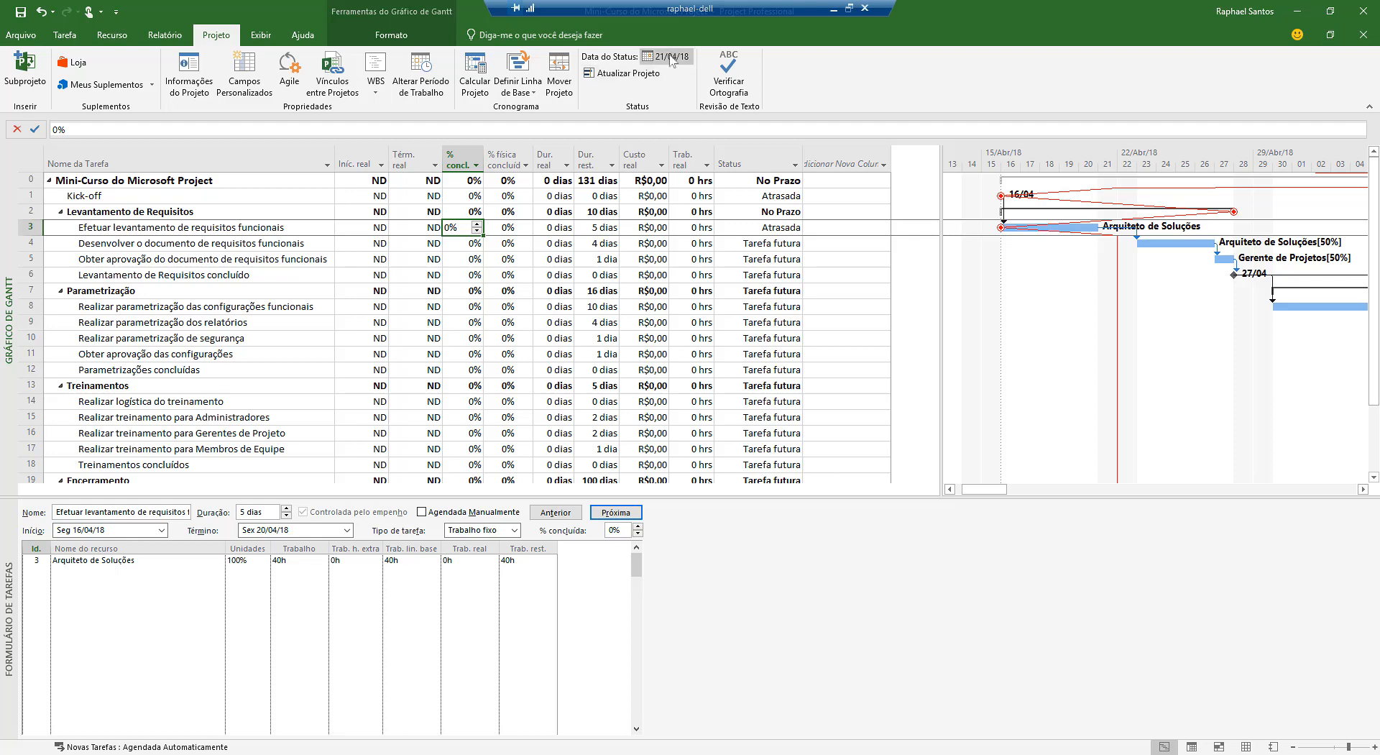
left_click(607, 77)
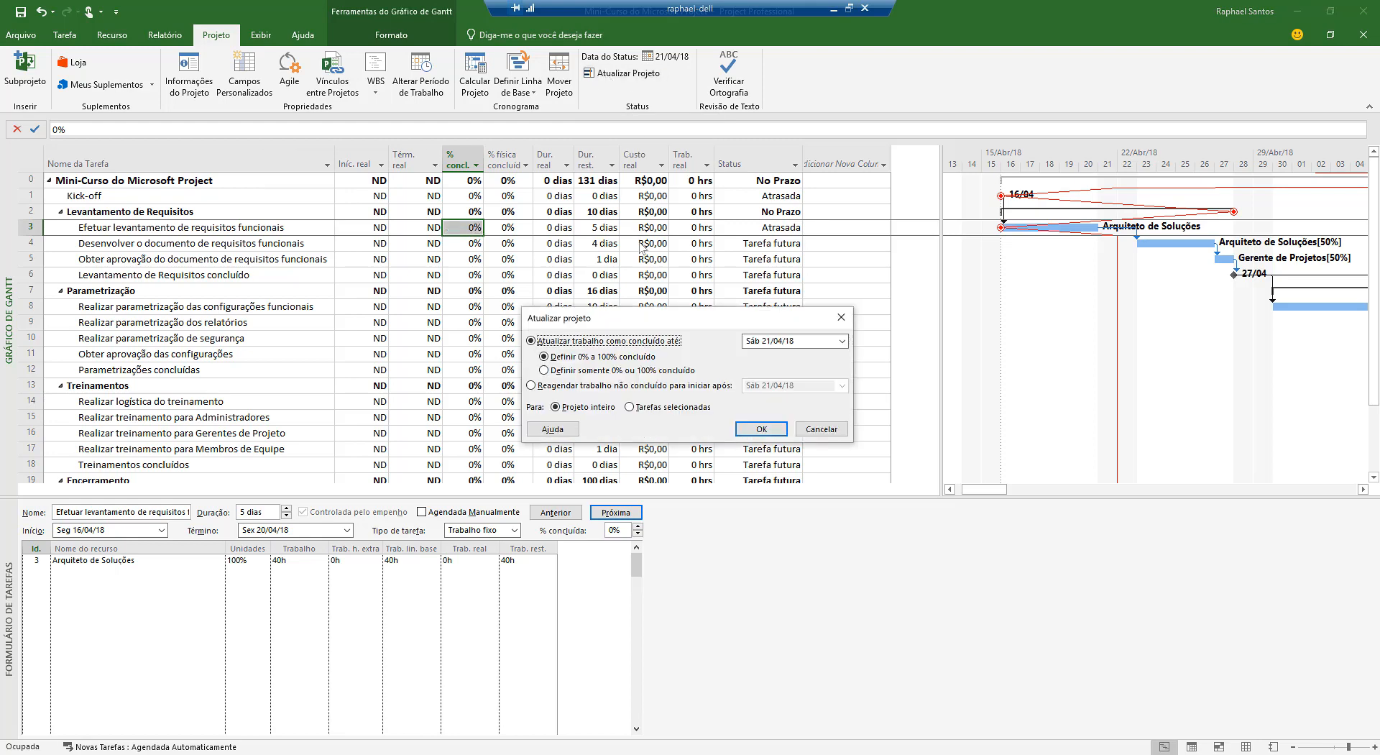
left_click_drag(650, 321, 635, 279)
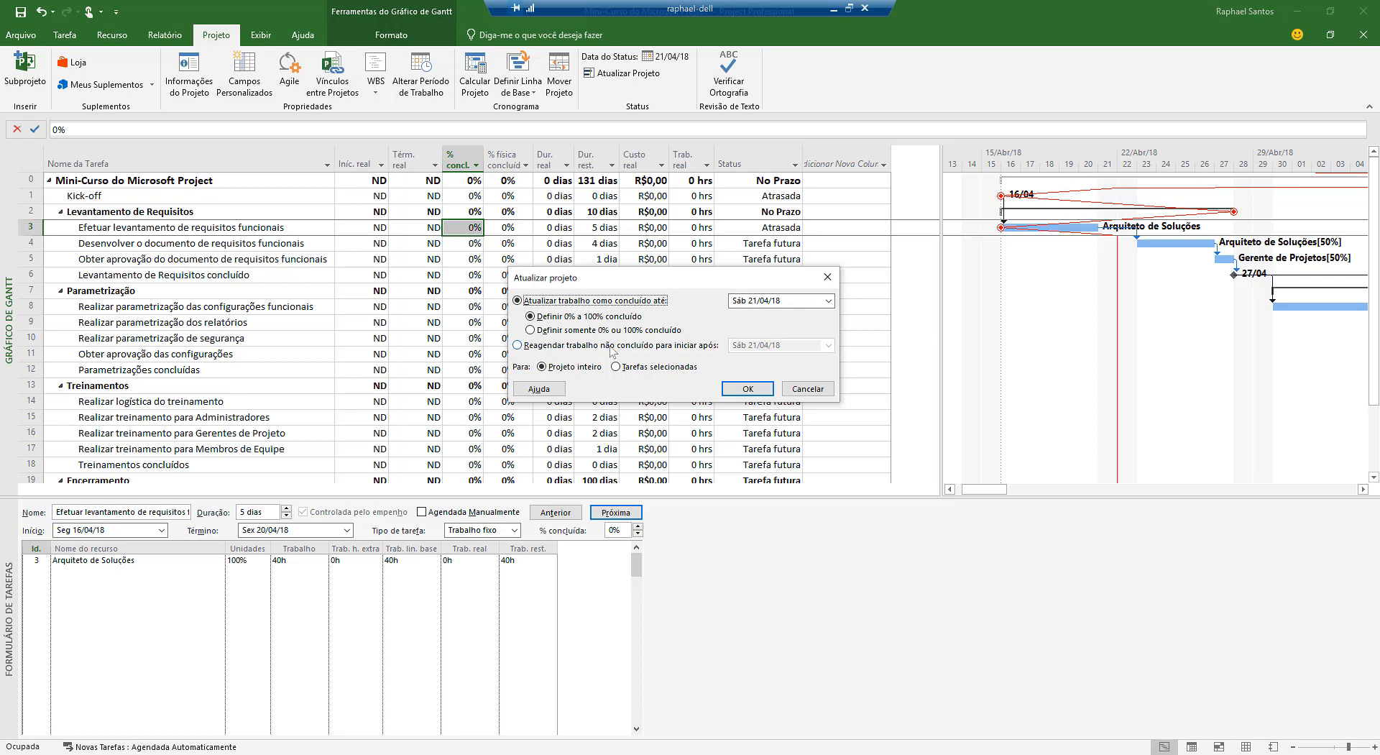
left_click(828, 388)
- Update Efetuar levantamento de requisitos funcionais as completed through 21/04/18 with Atualizar Projeto, using Definir 0% a 100% concluído for selected tasks only
left_click(203, 226)
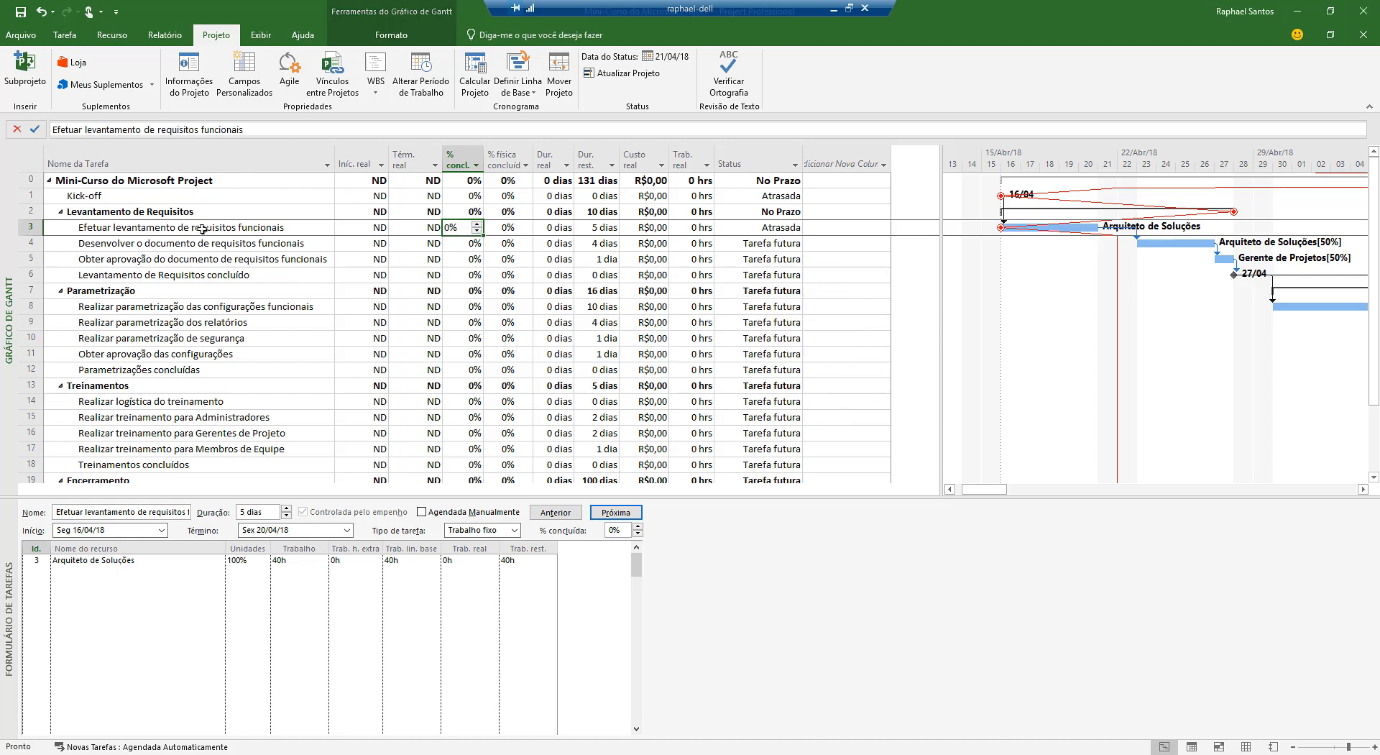
left_click(64, 34)
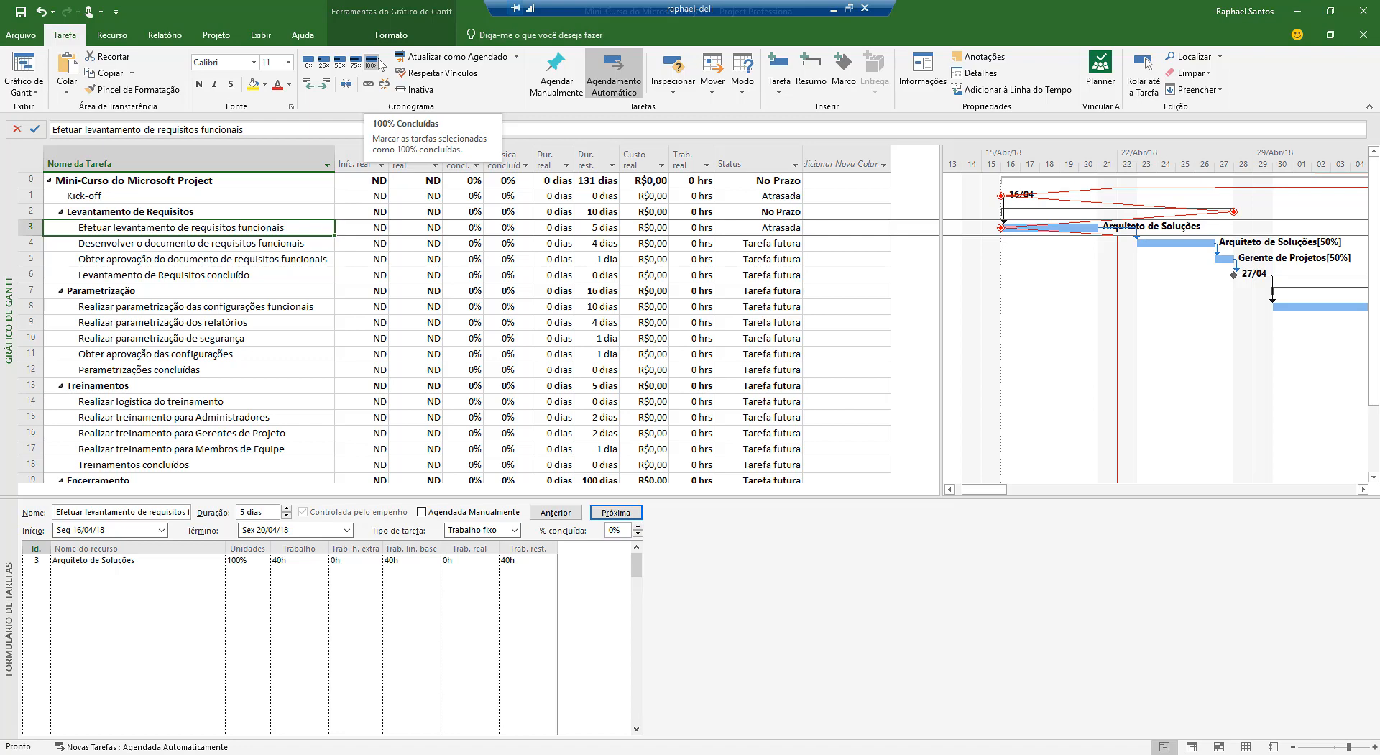
left_click(216, 34)
left_click(643, 75)
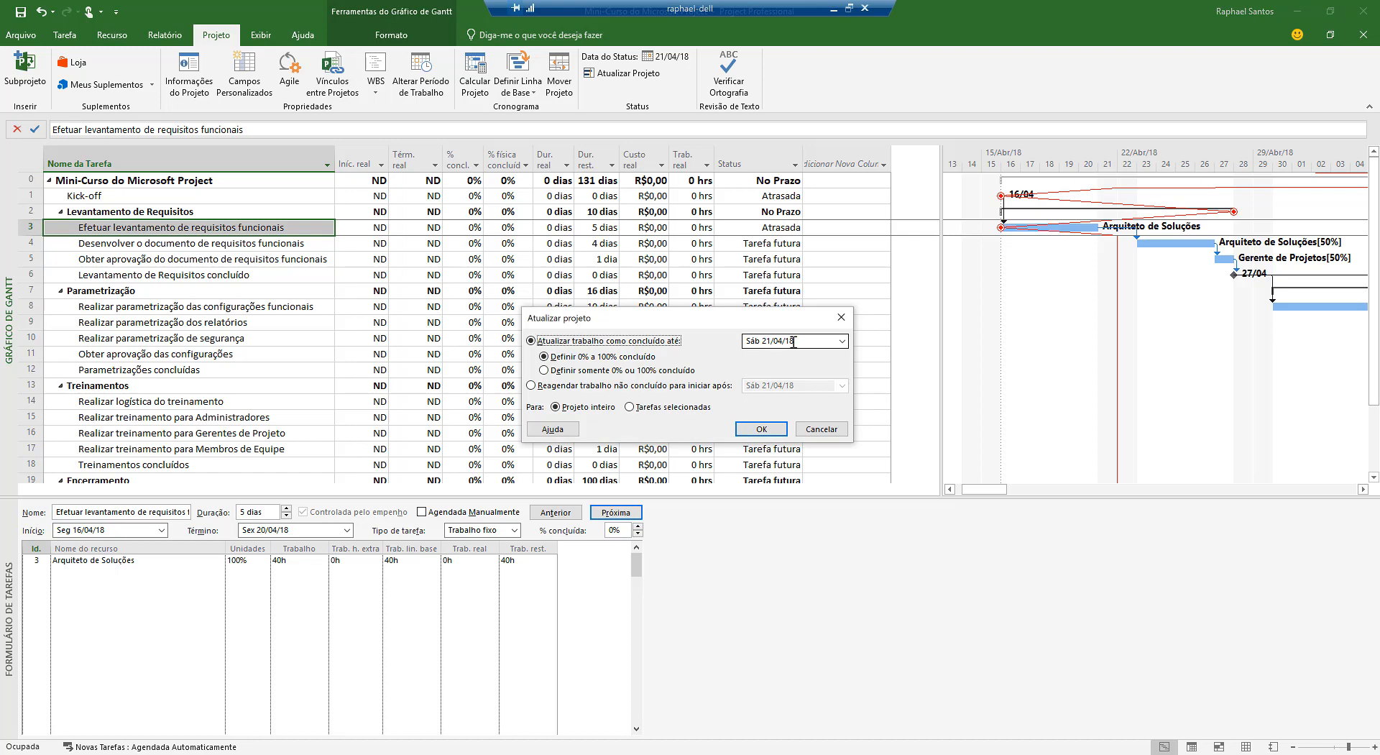
left_click(654, 408)
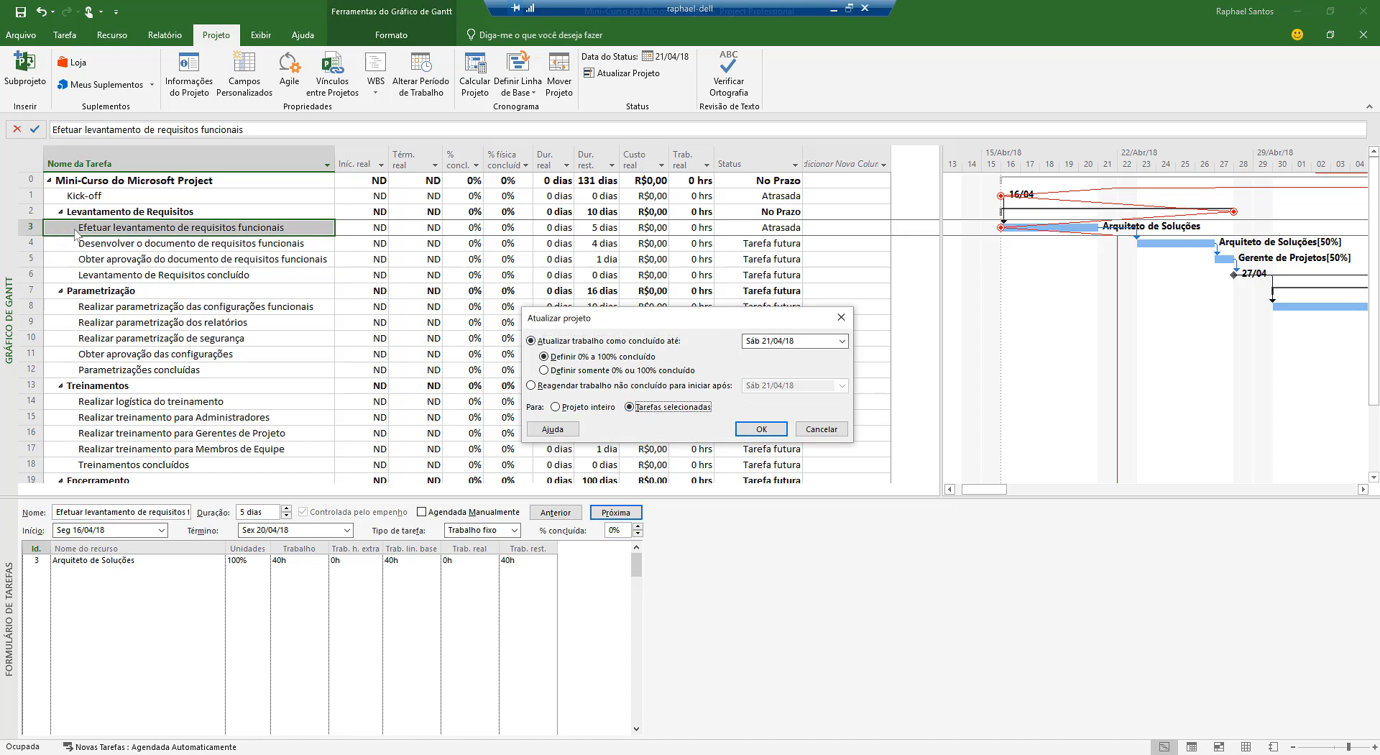
left_click(763, 429)
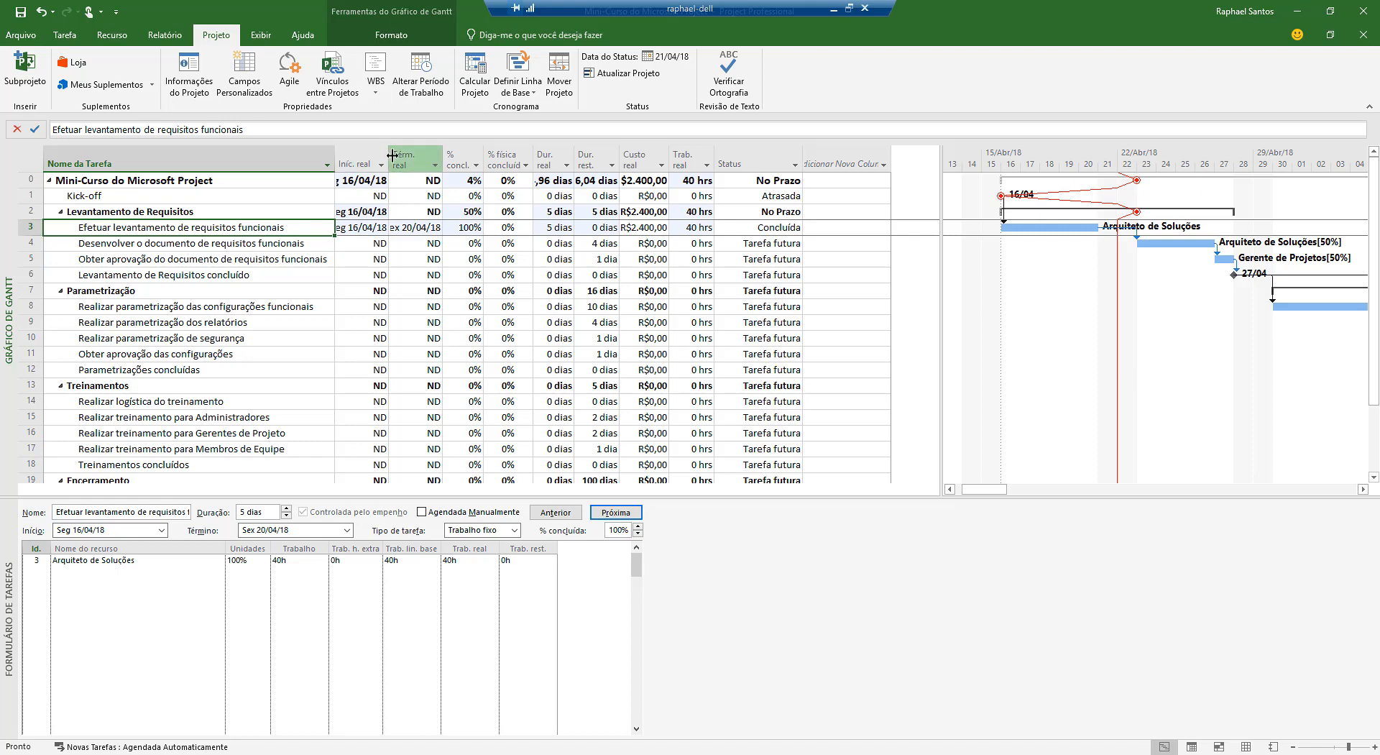
- Widen the actual start and finish, actual and remaining duration, and actual cost columns, and check the updated task's Status
left_click_drag(392, 155, 473, 152)
left_click(378, 230)
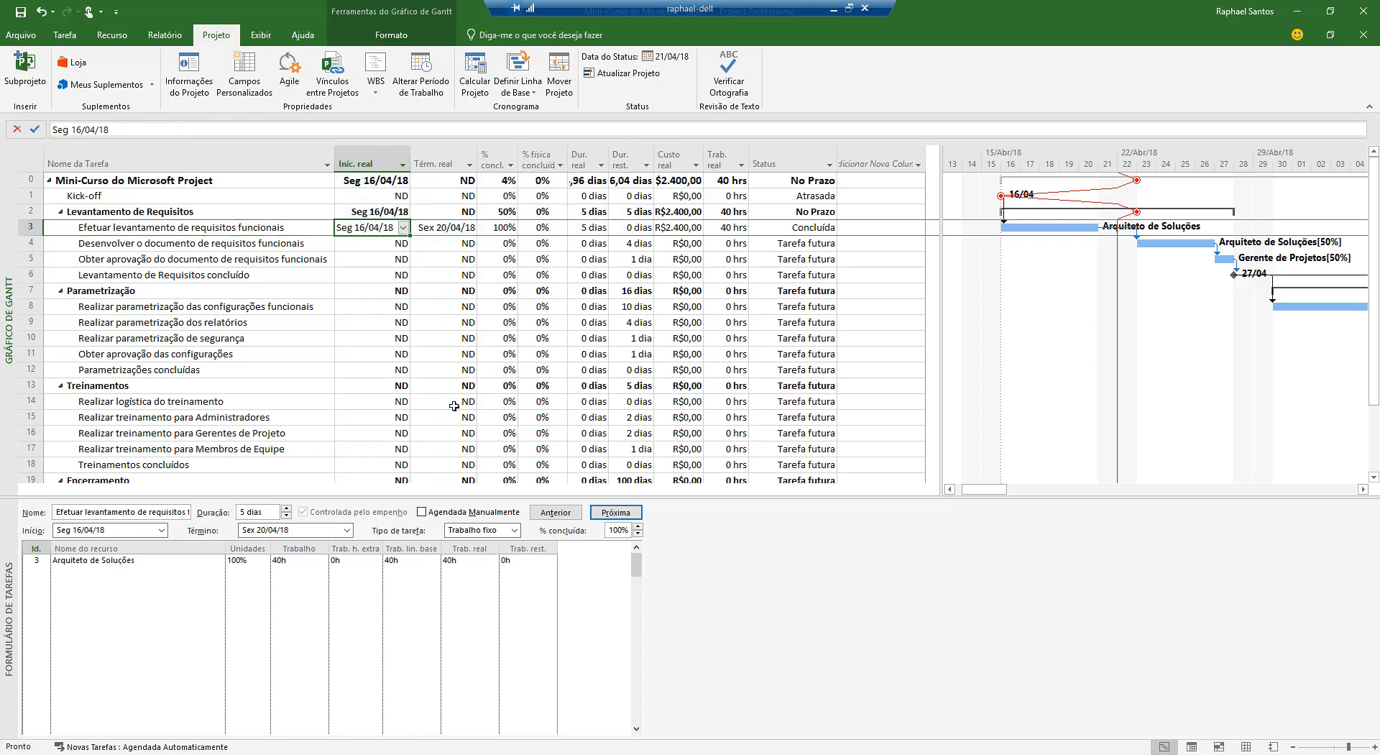
left_click(446, 229)
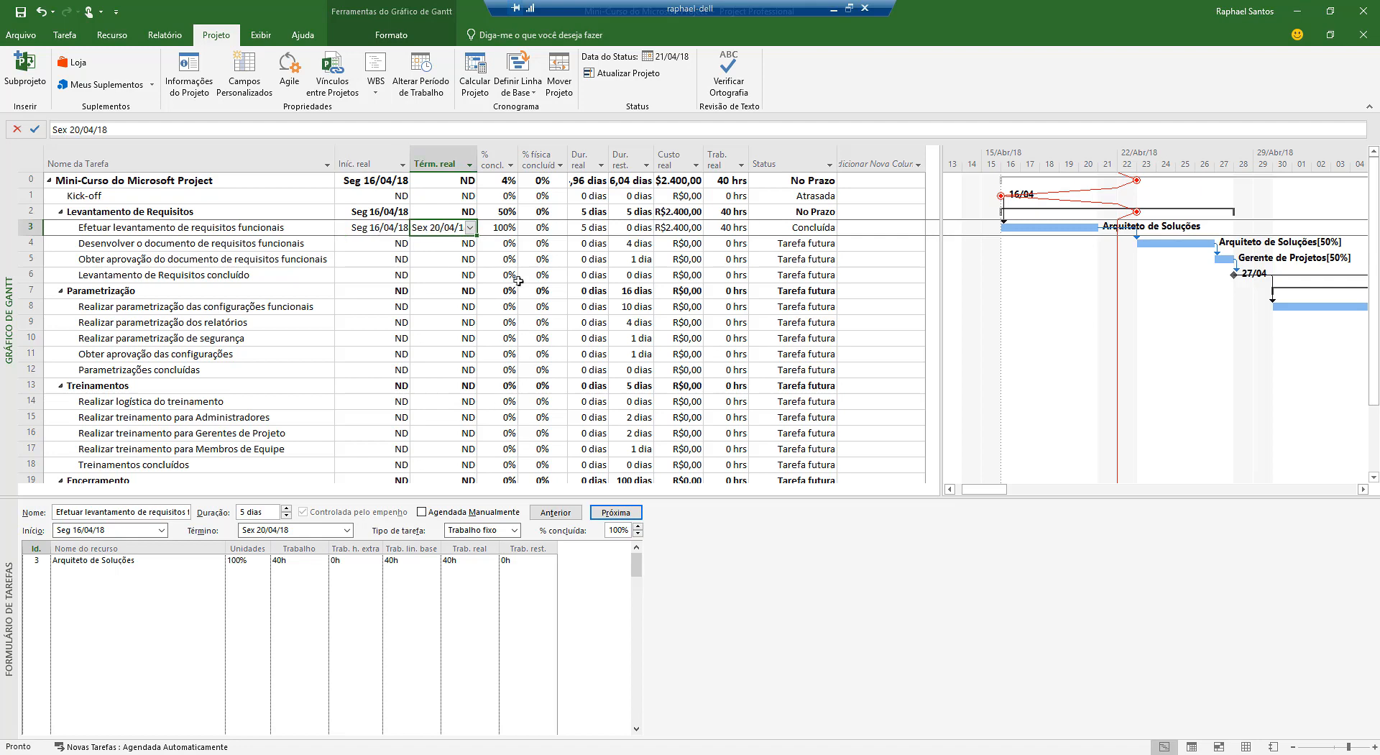
left_click(496, 228)
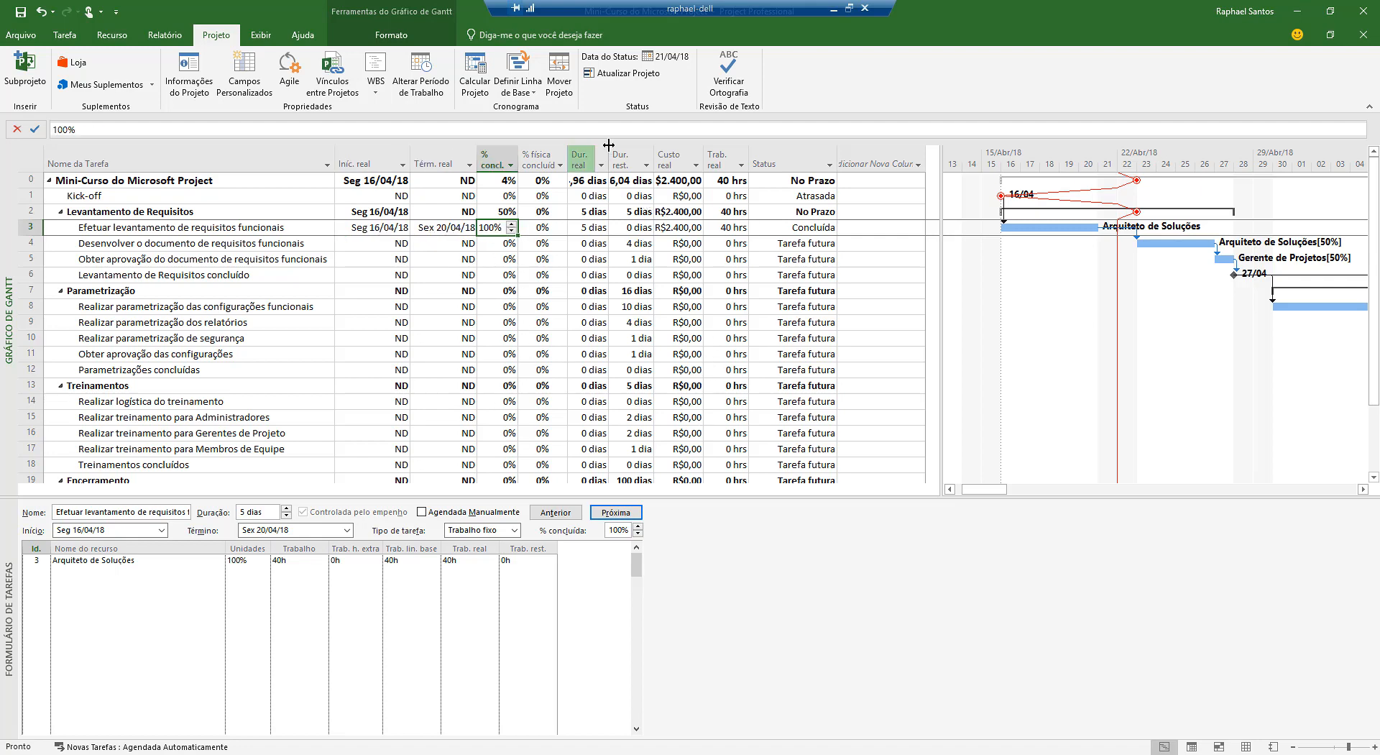
left_click_drag(609, 153, 748, 153)
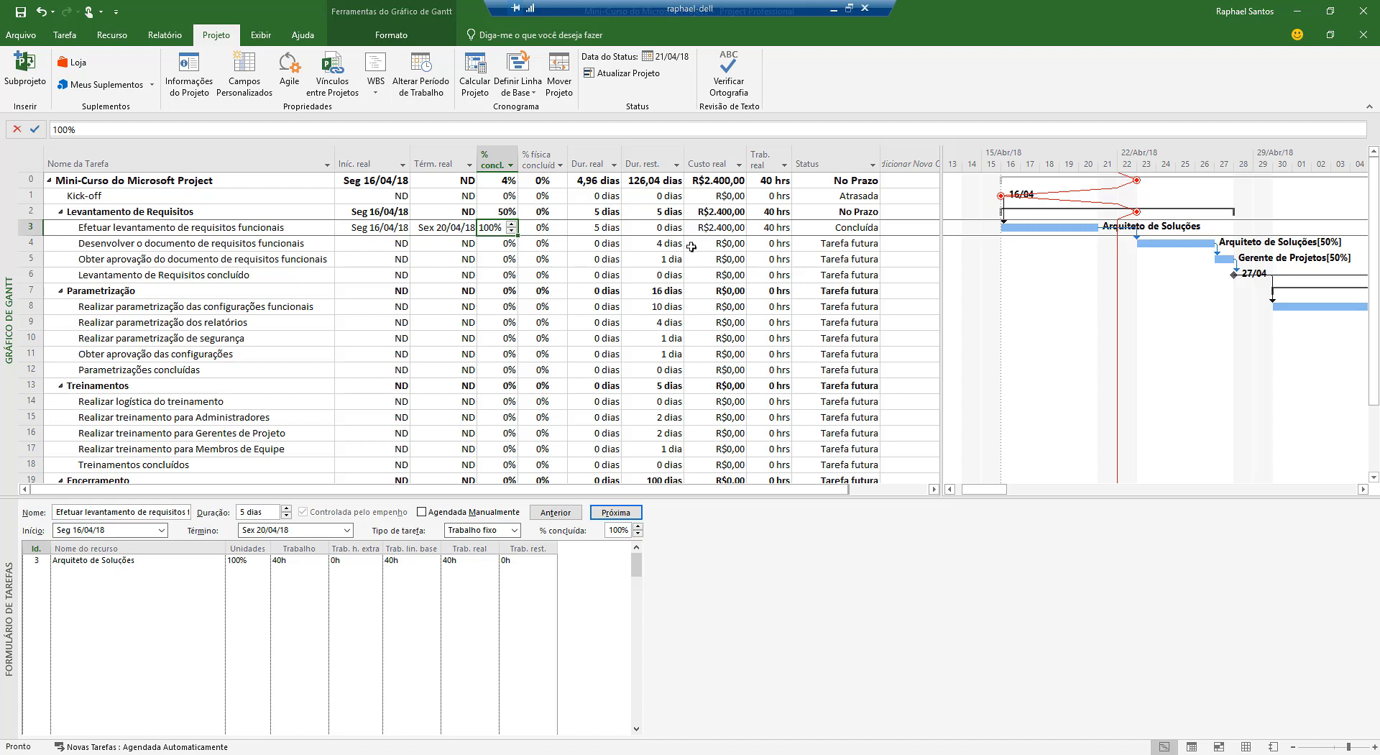
left_click(858, 228)
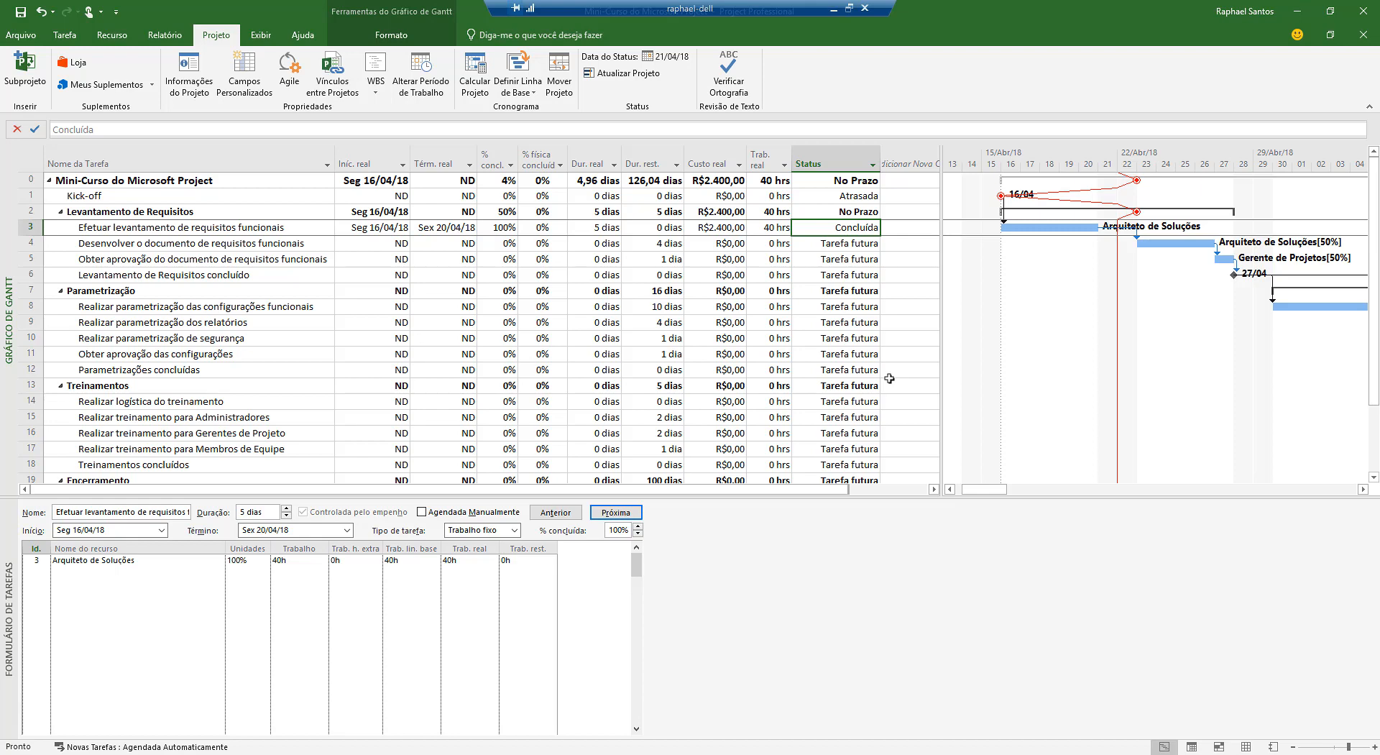
- Update the Kick-off milestone as completed through 21/04/18 with Atualizar Projeto, limited to Tarefas selecionadas
left_click(253, 199)
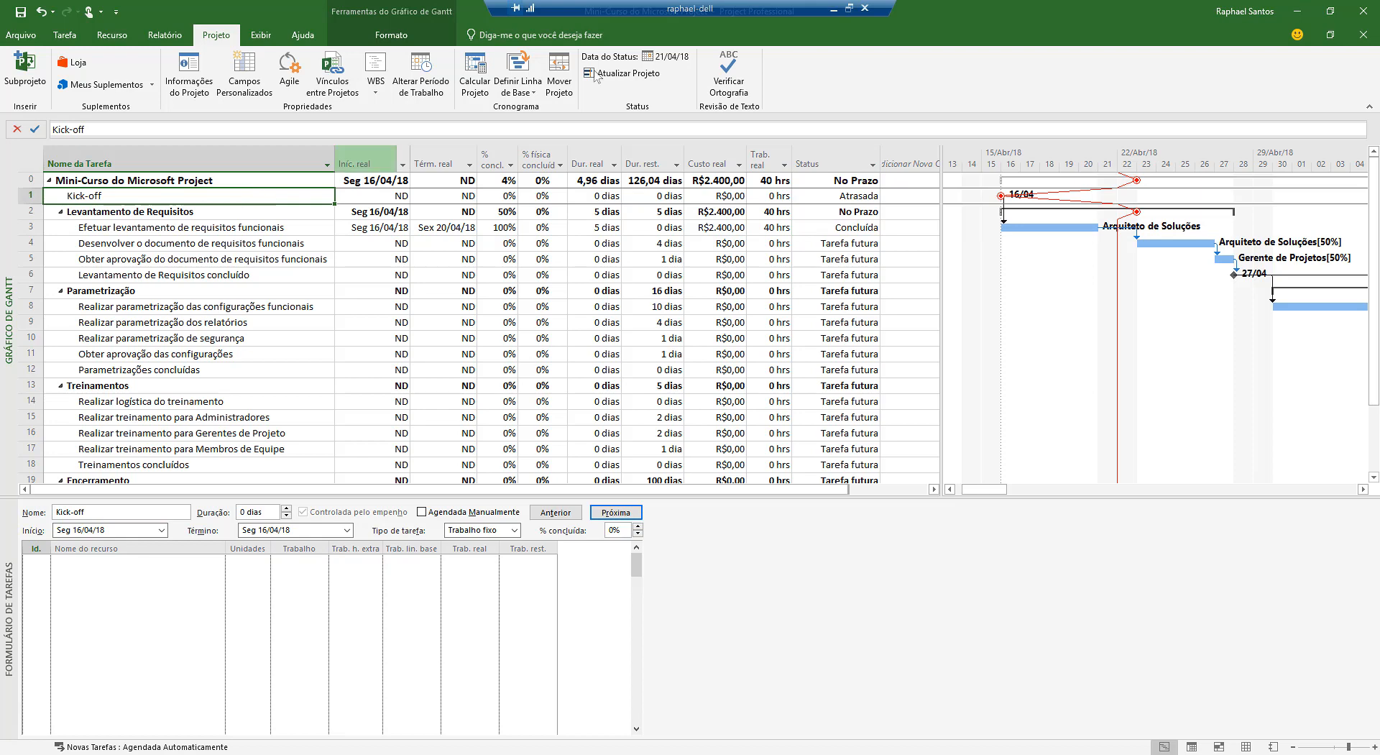
left_click(646, 79)
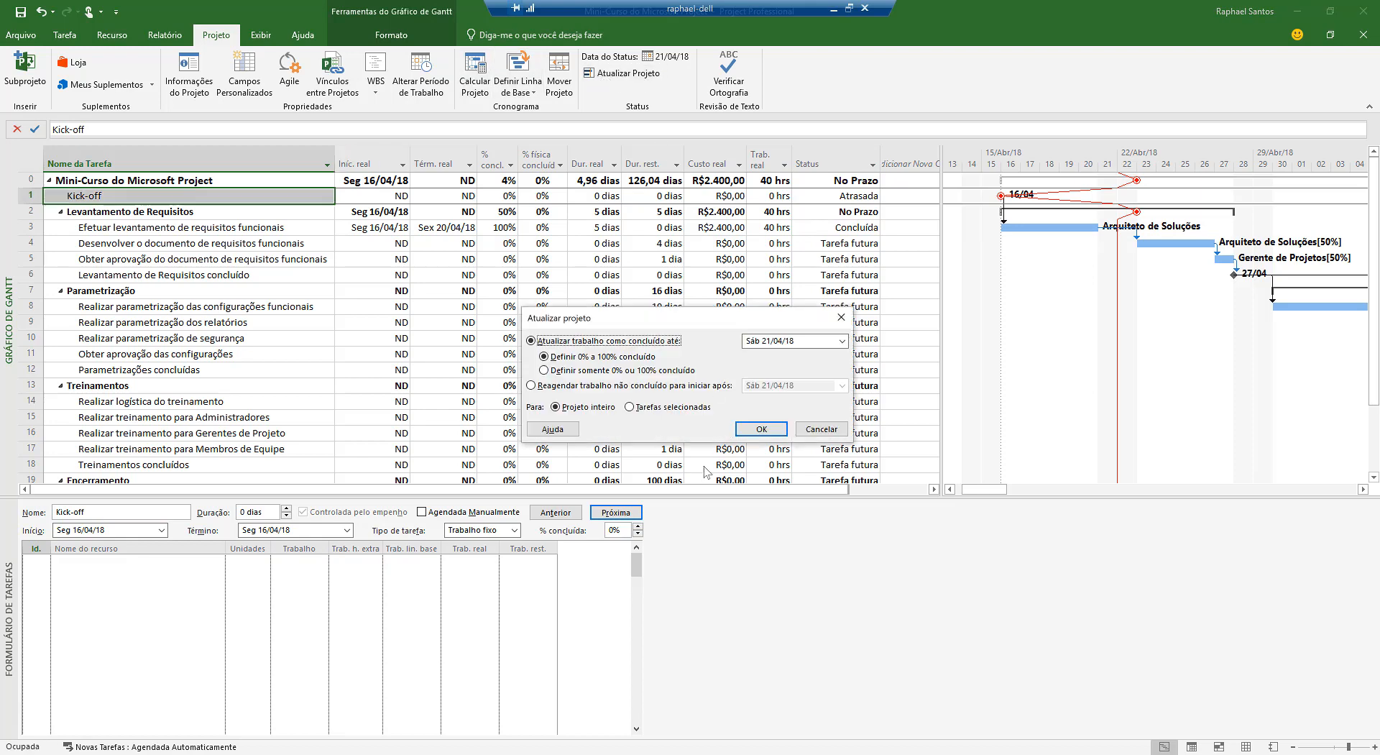
left_click(704, 408)
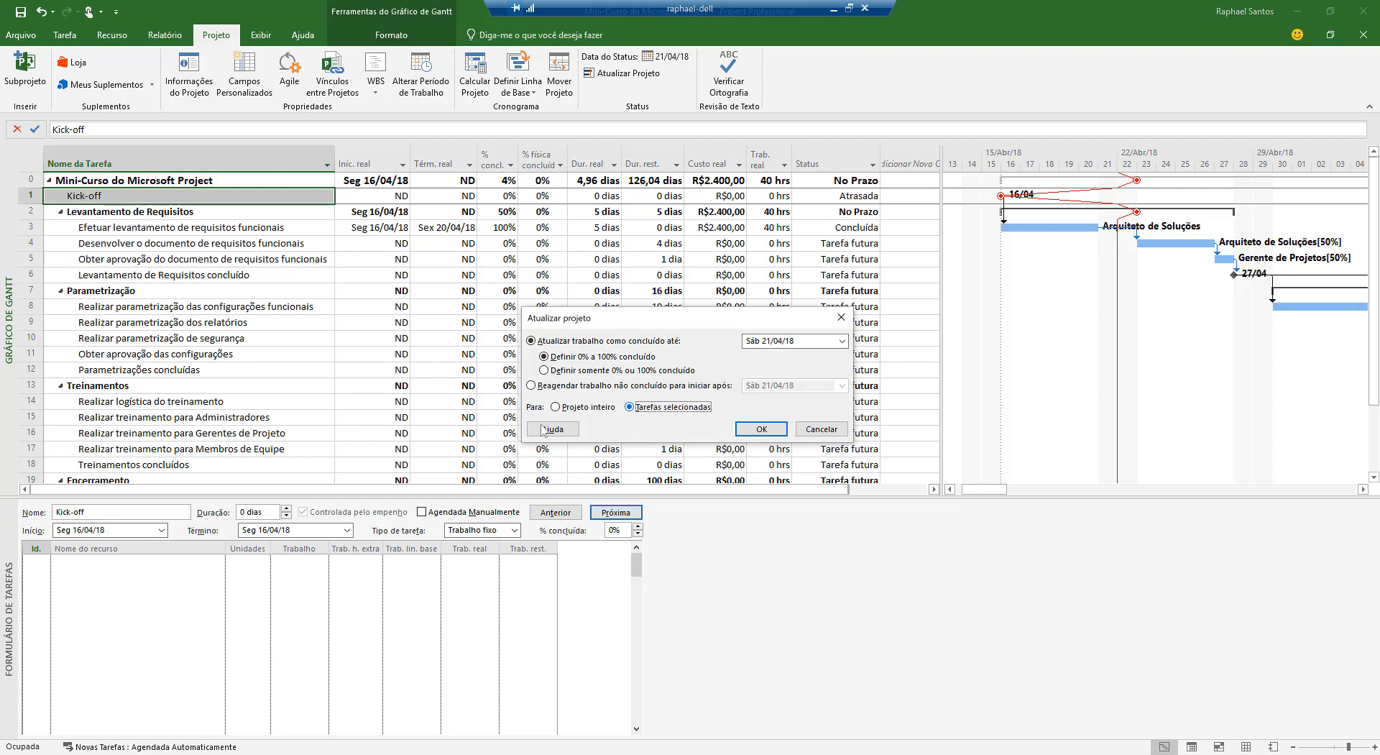
left_click(557, 407)
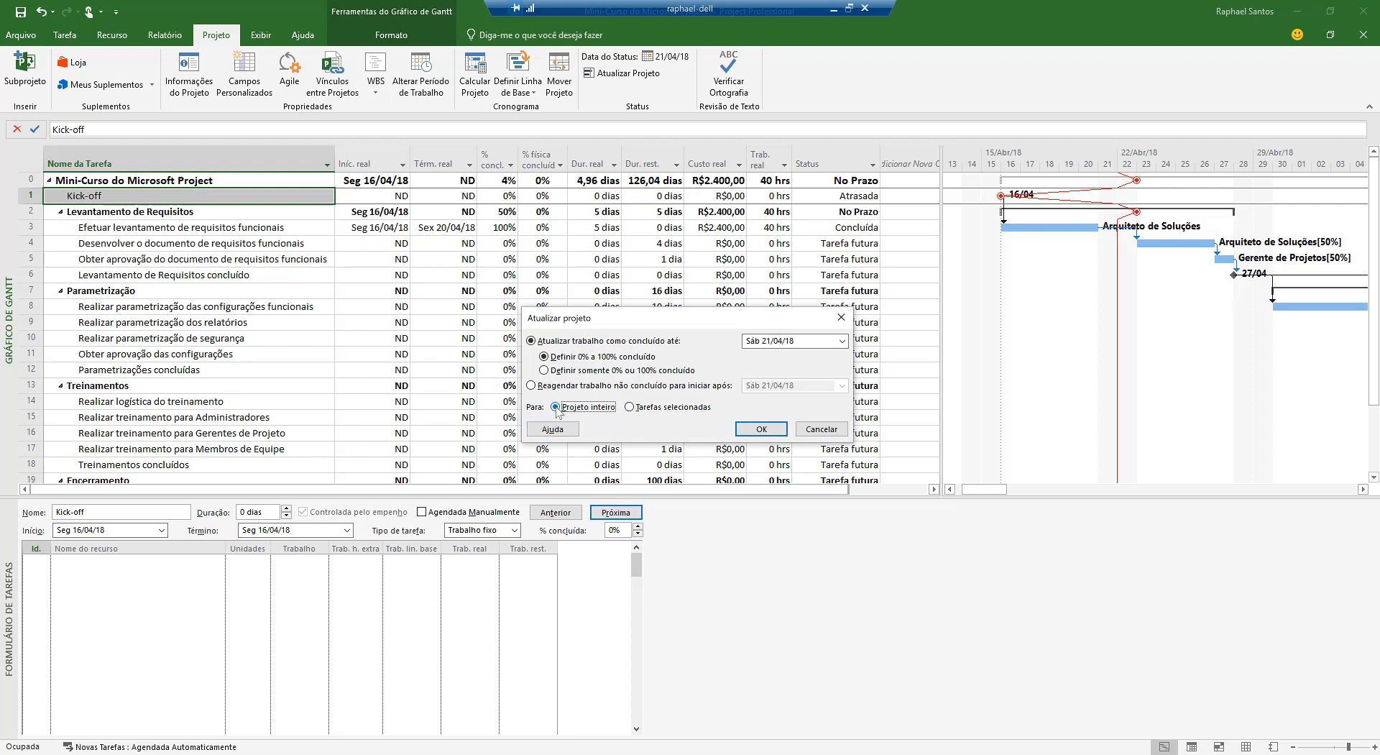
left_click(673, 408)
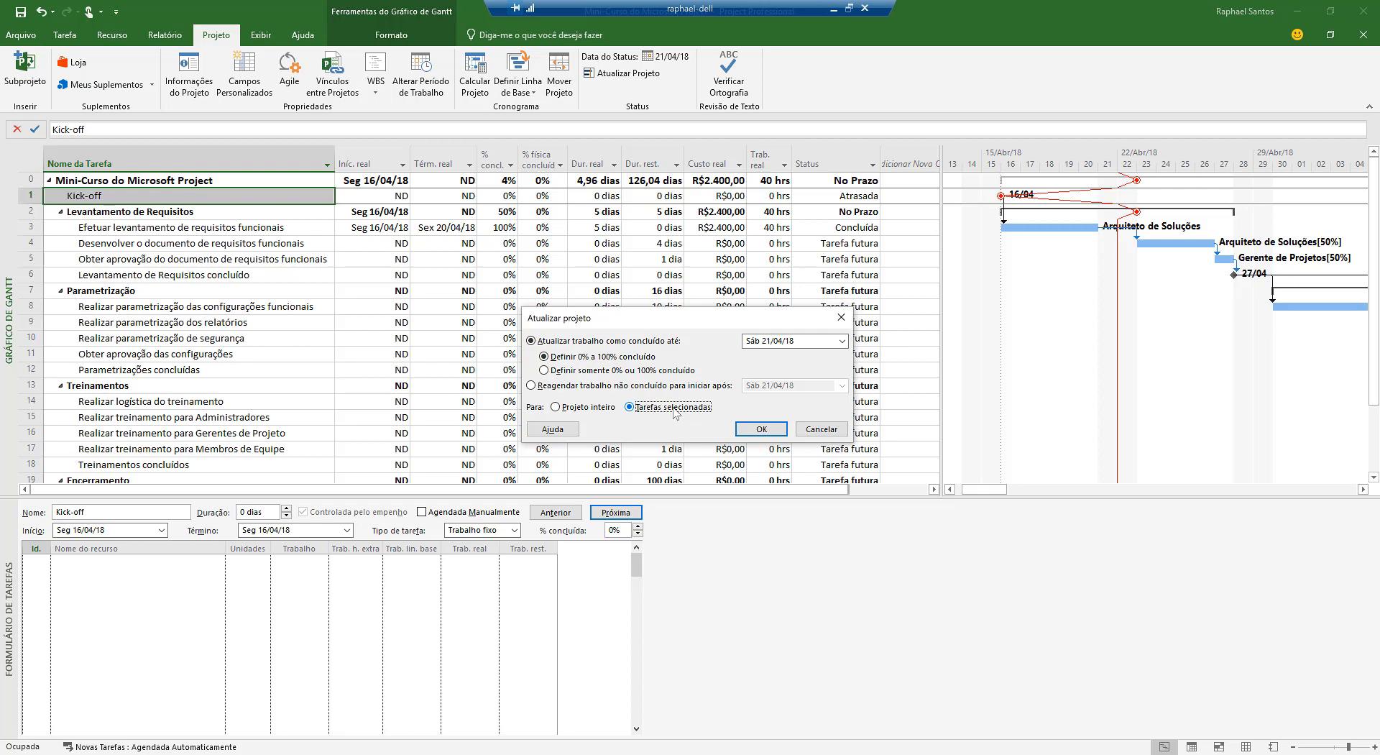
left_click(761, 429)
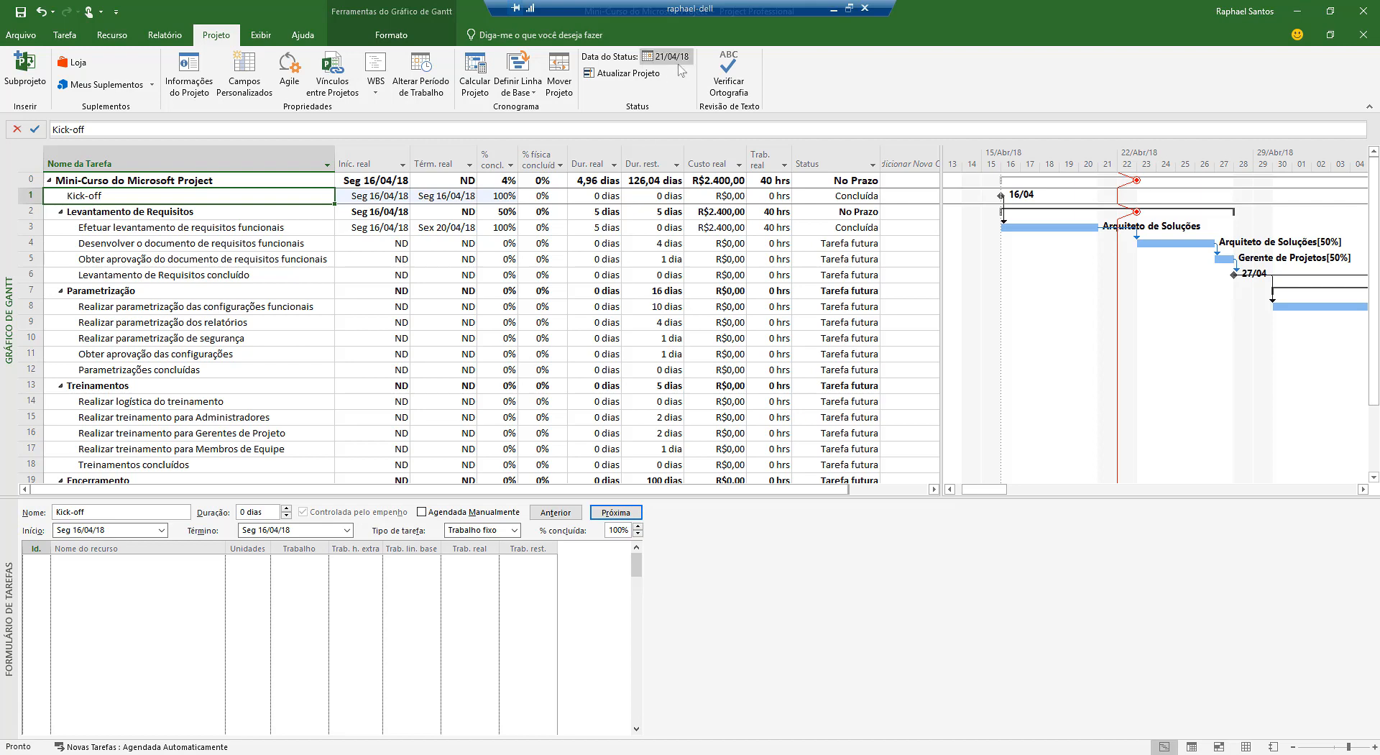
left_click(302, 245)
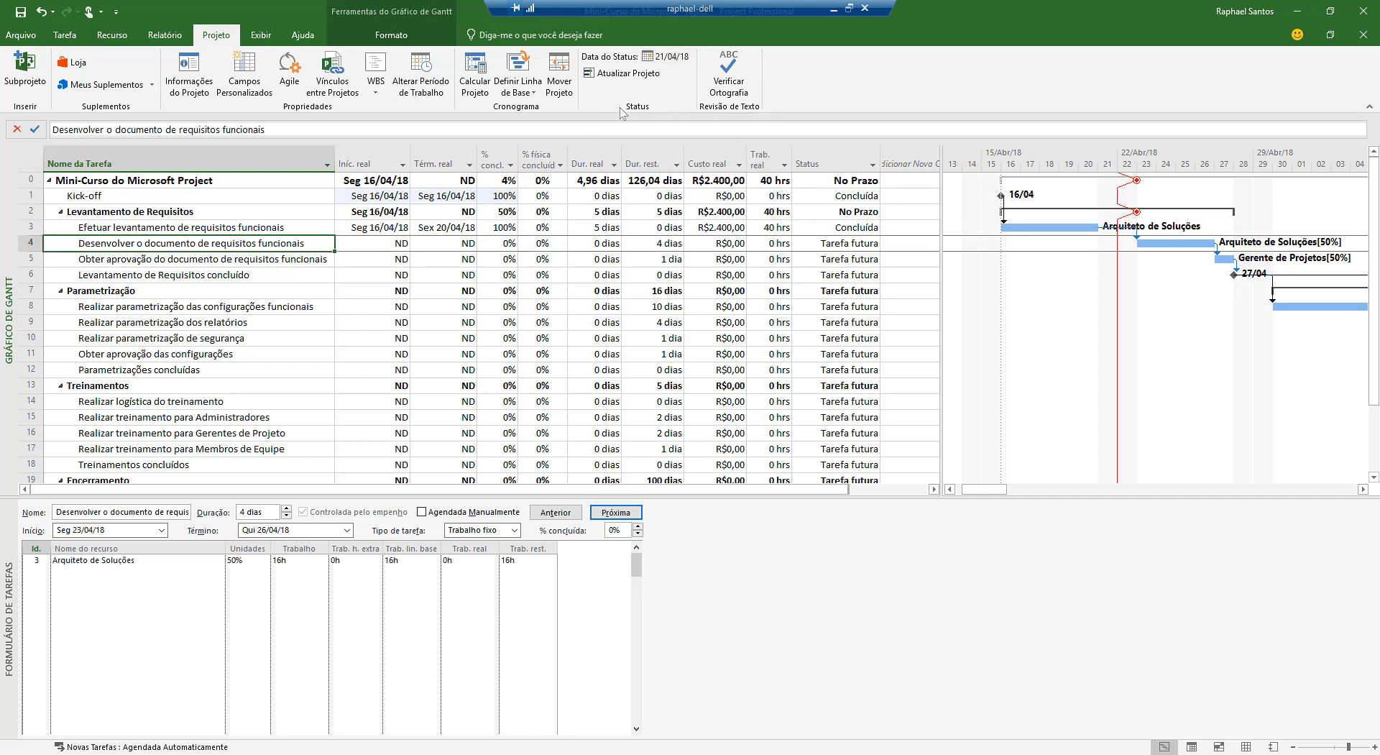
left_click(320, 260, "ctrl")
left_click(311, 276, "ctrl")
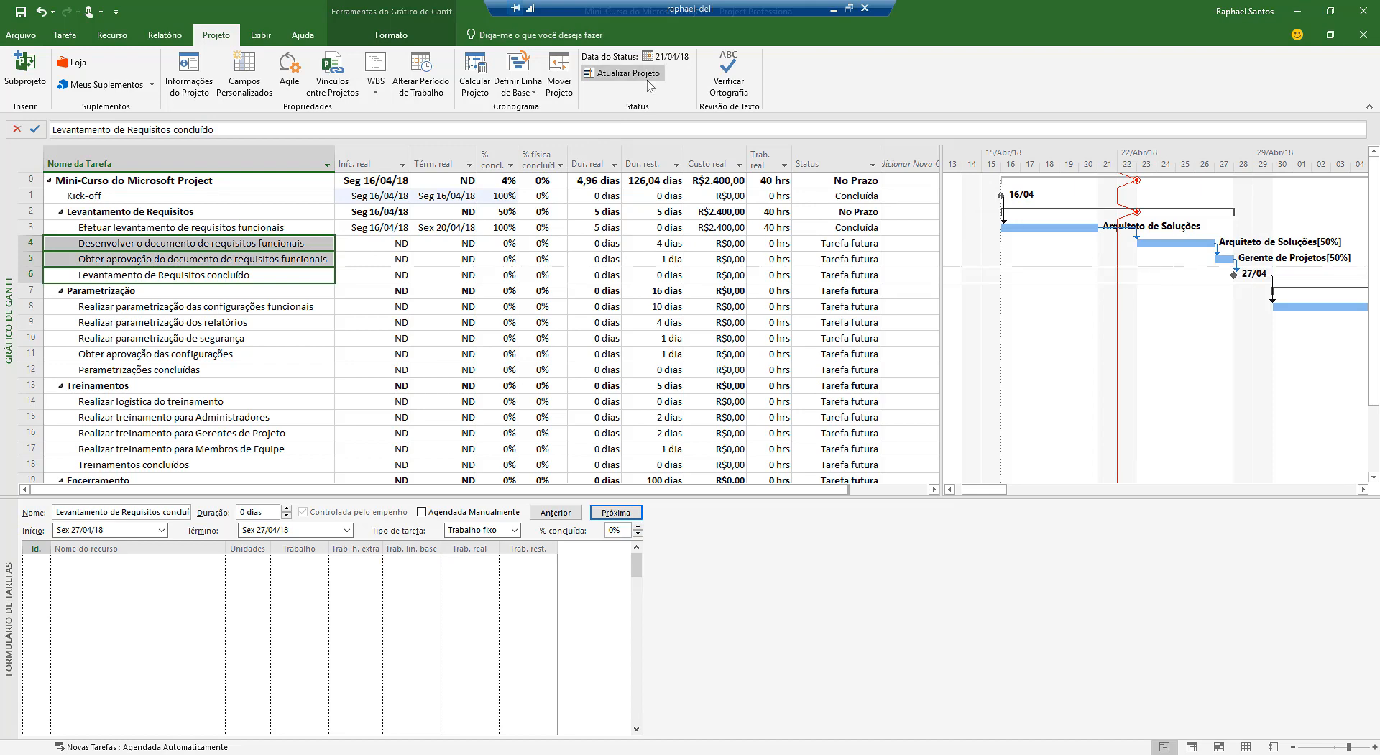
left_click(623, 73)
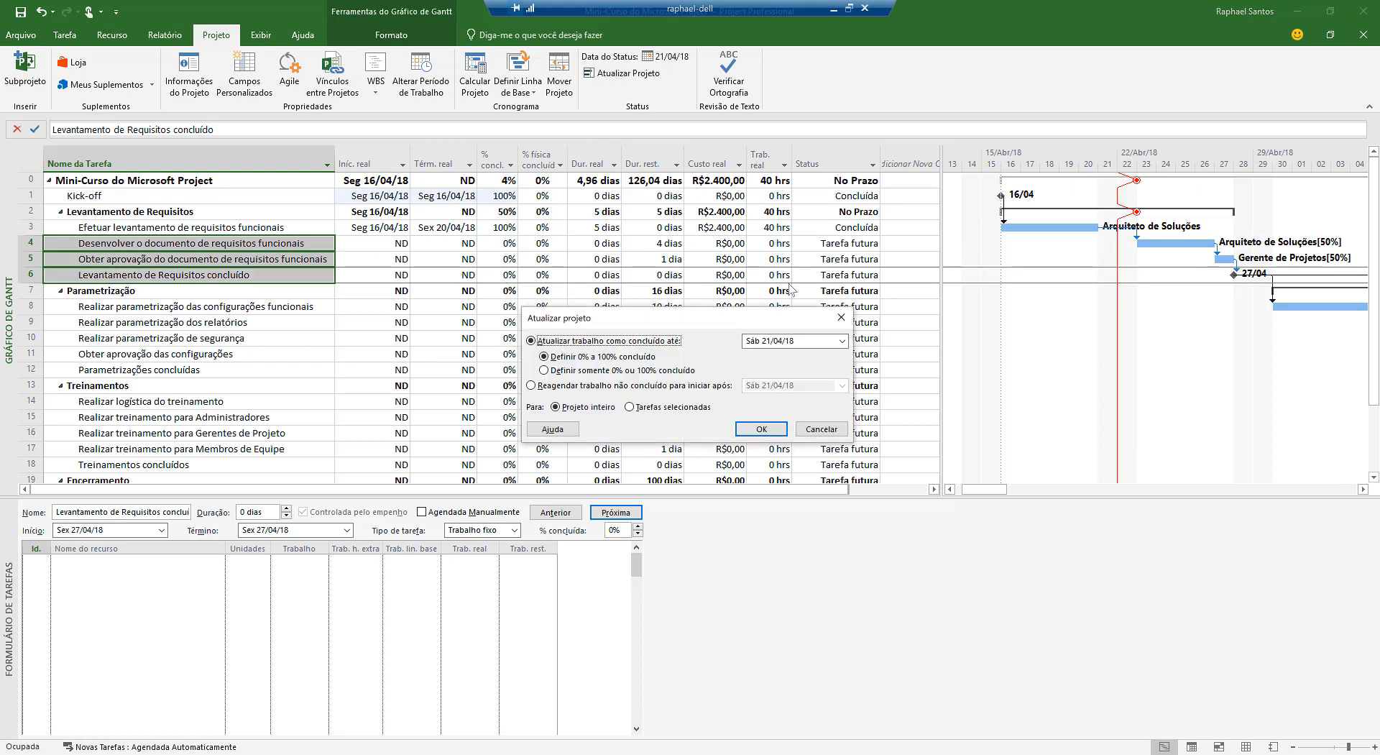
left_click(814, 431)
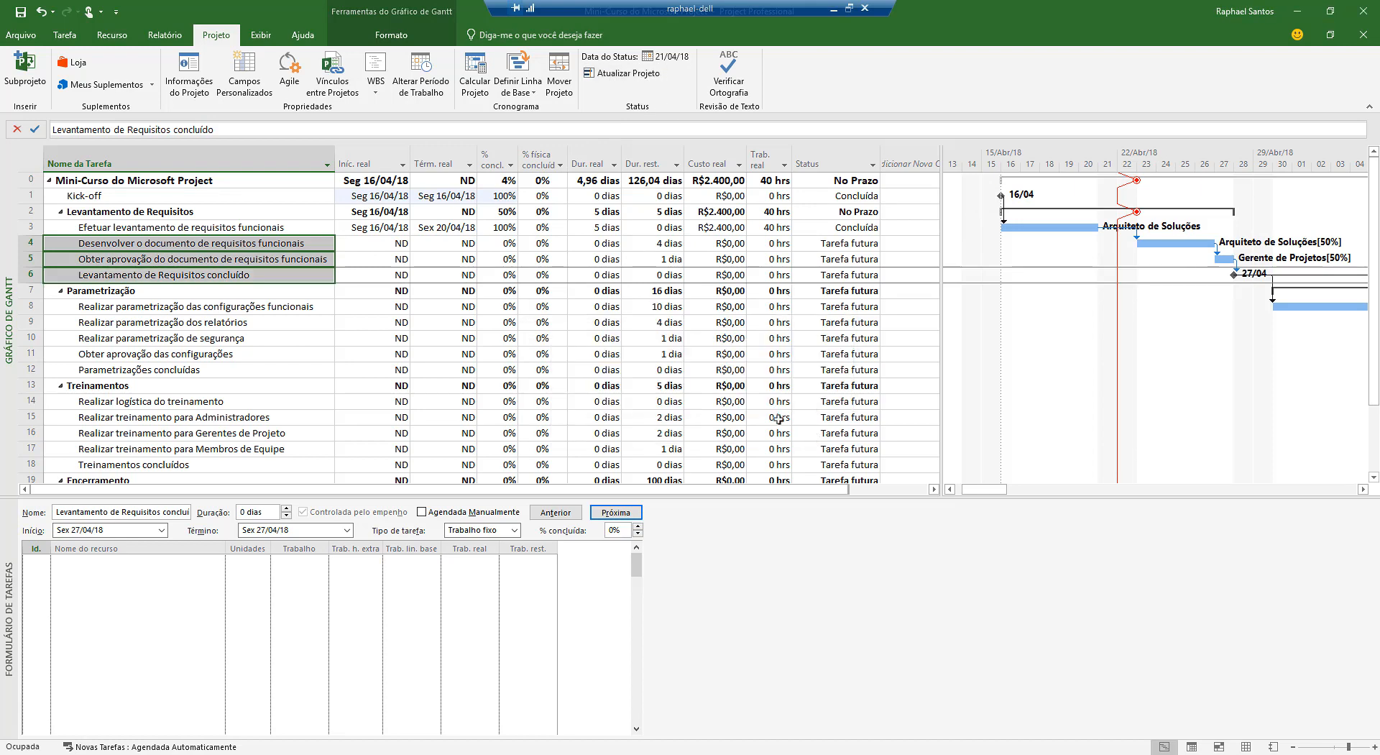
- Select Desenvolver o documento de requisitos funcionais and set the project's status date to Saturday 28/04/18
left_click(253, 244)
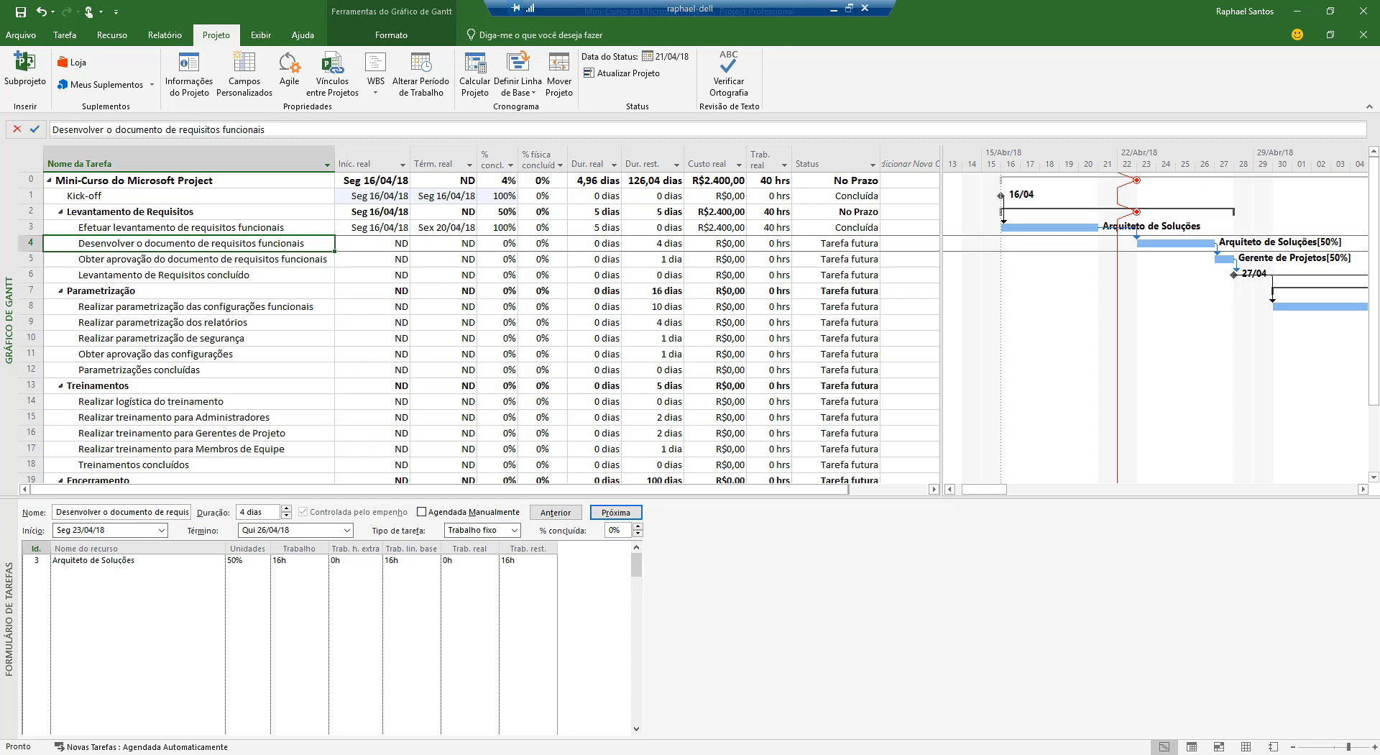
left_click(1362, 489)
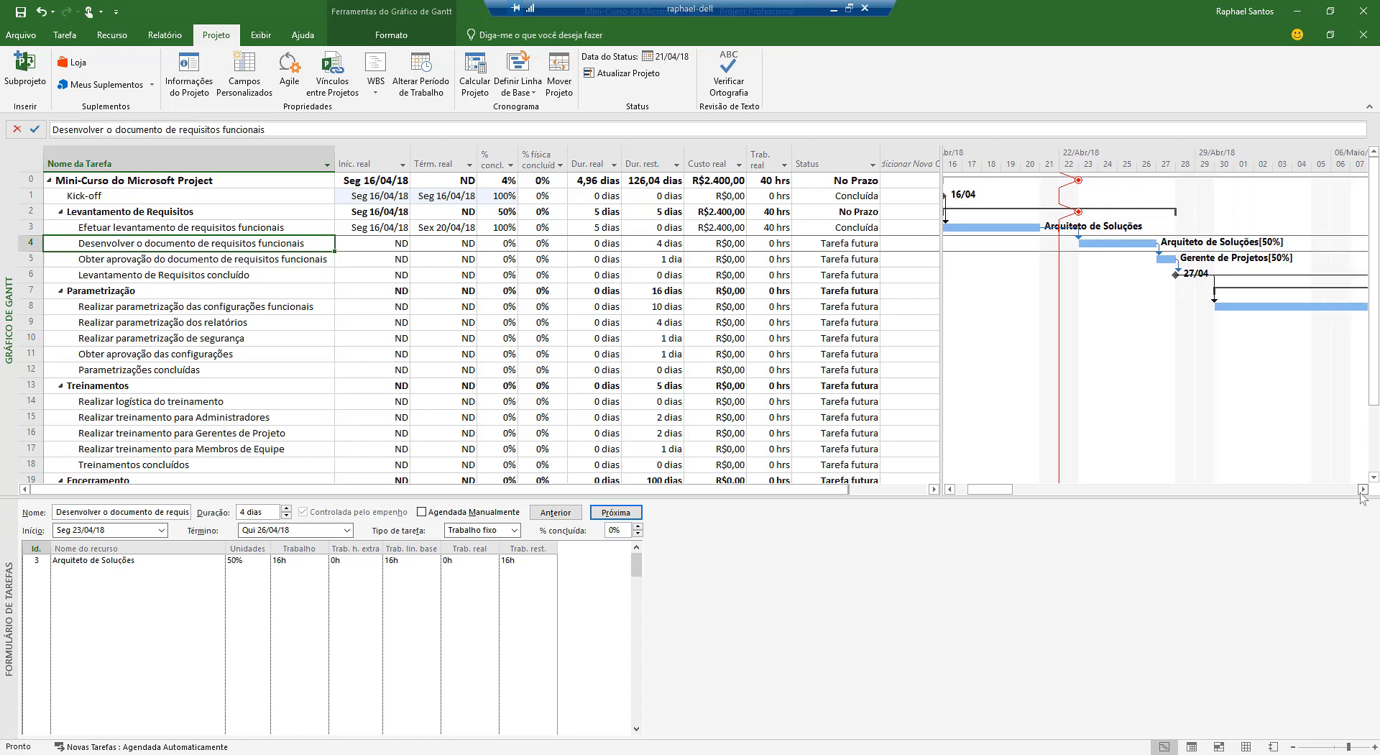
left_click(665, 57)
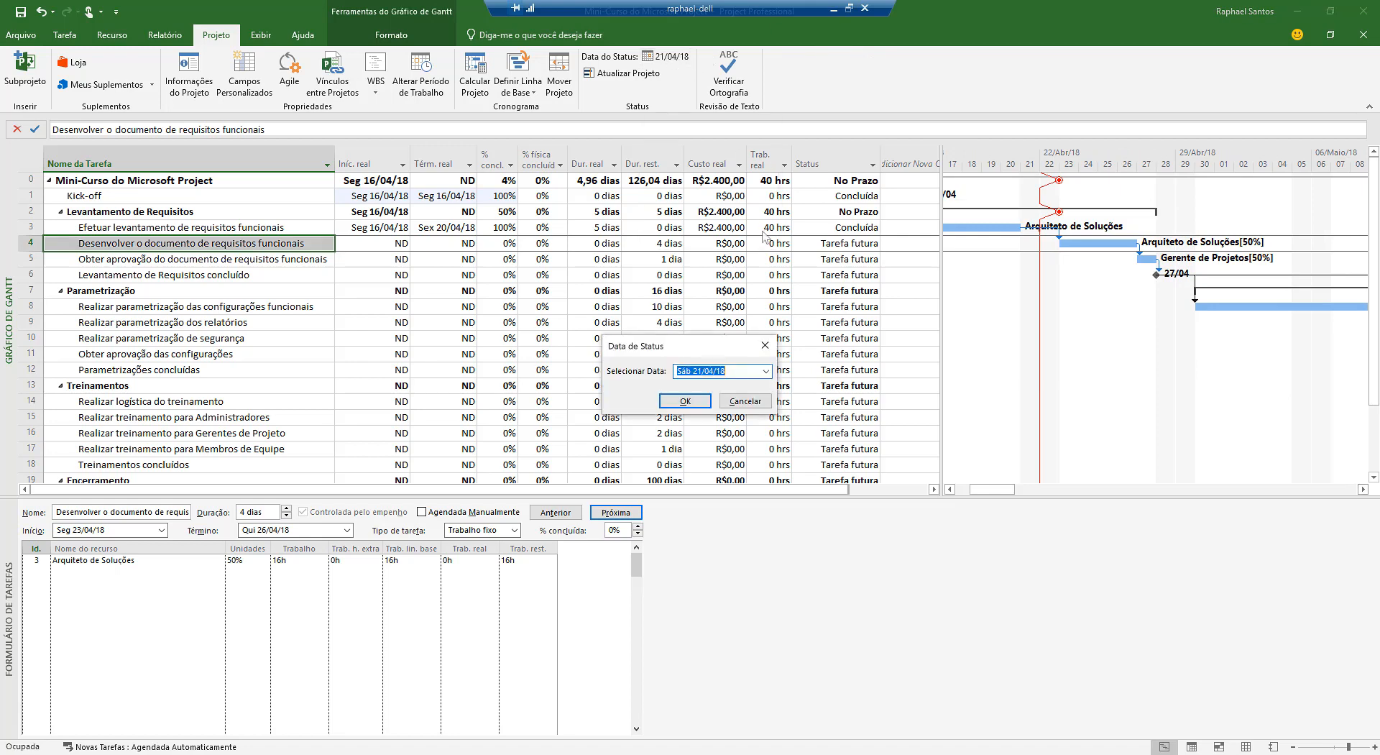
left_click(766, 371)
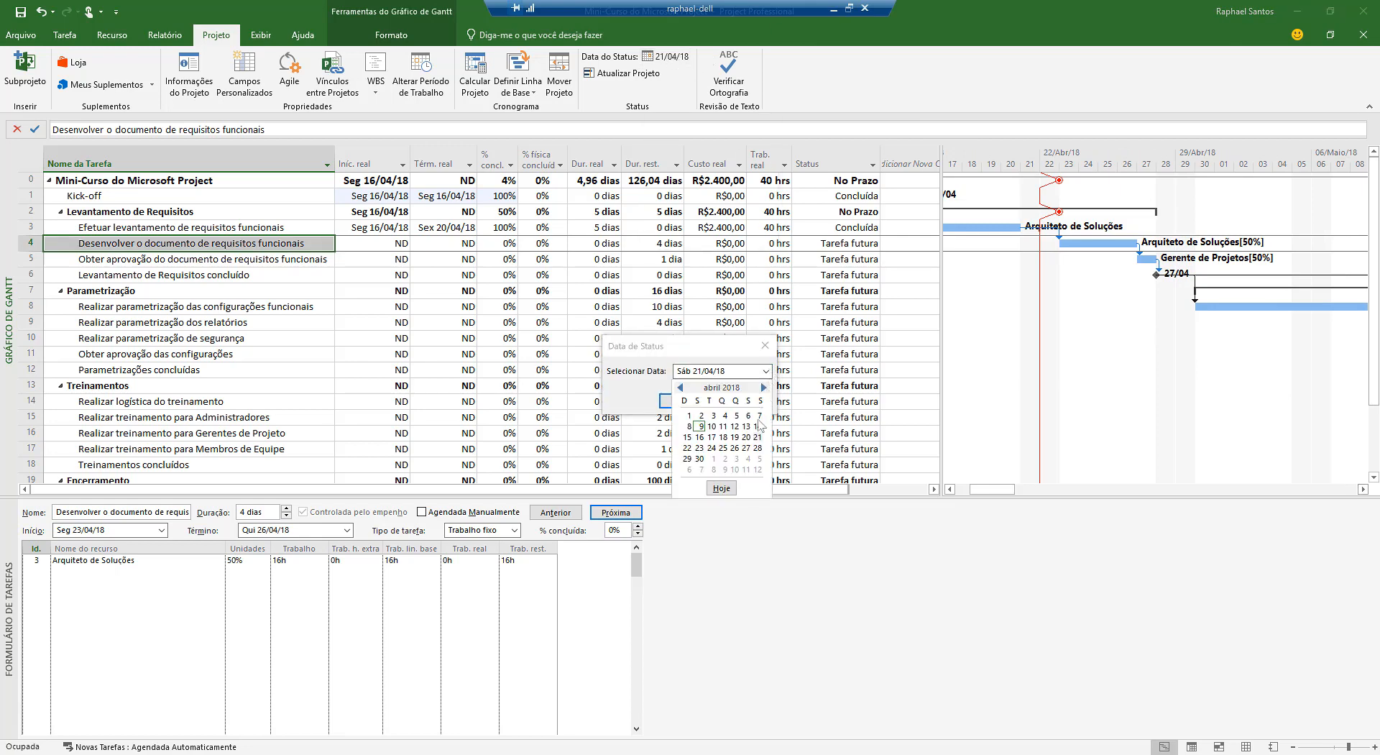
left_click(758, 449)
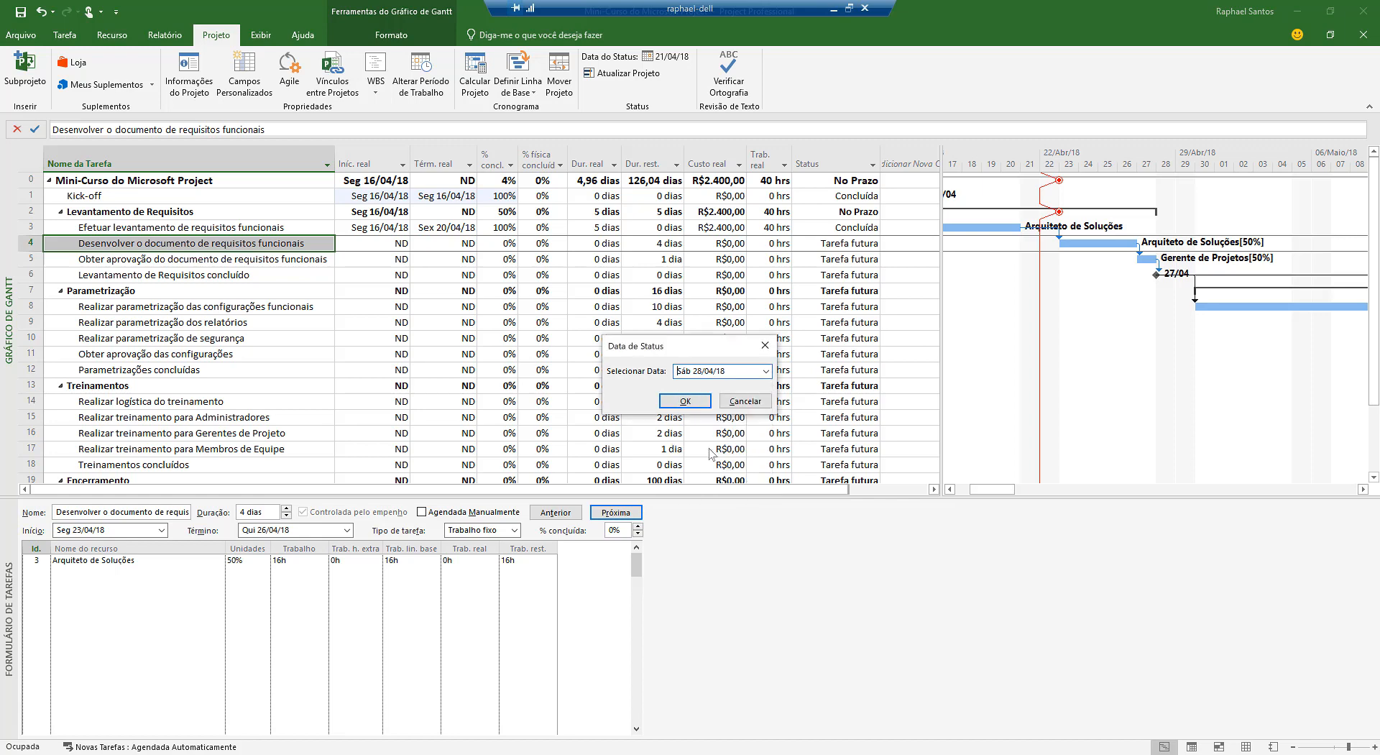
left_click(704, 404)
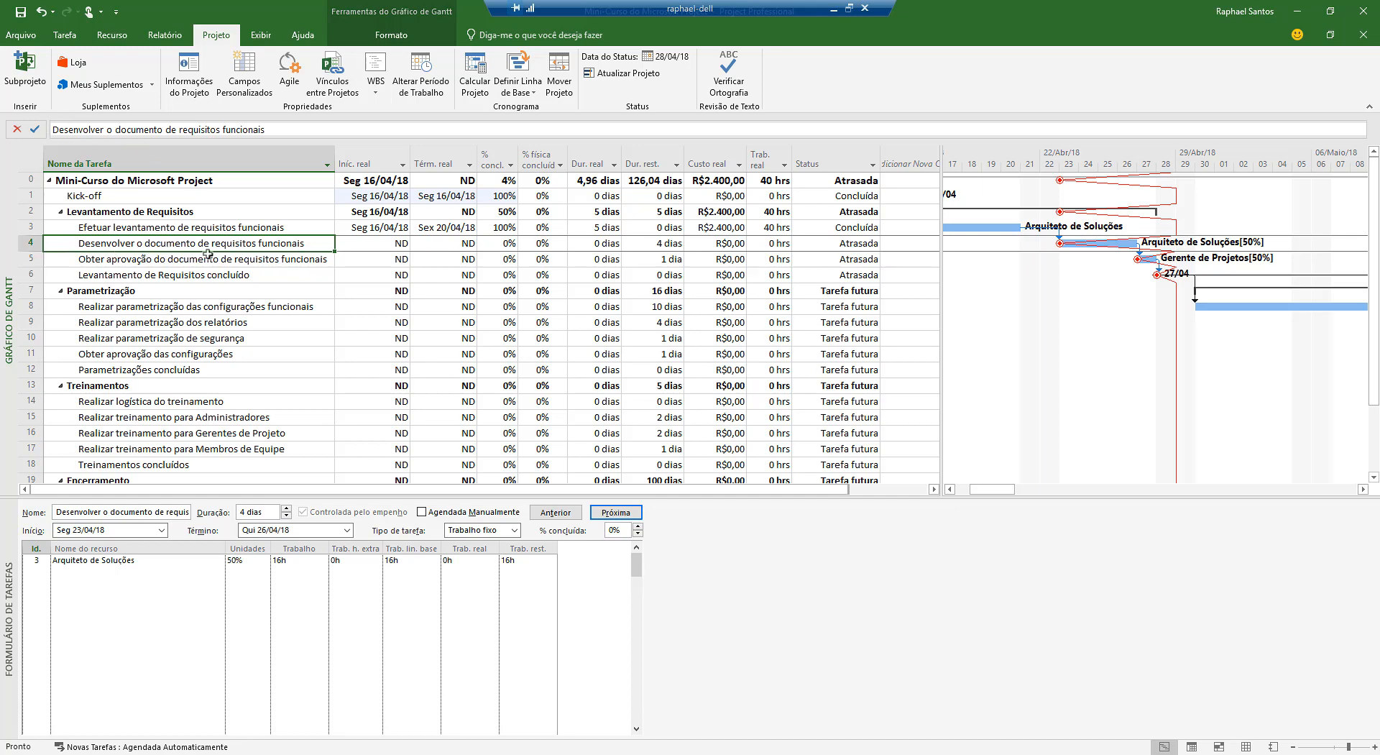
- Update Desenvolver o documento de requisitos funcionais as completed through 28/04/18 with Atualizar Projeto, limited to Tarefas selecionadas
left_click(274, 258)
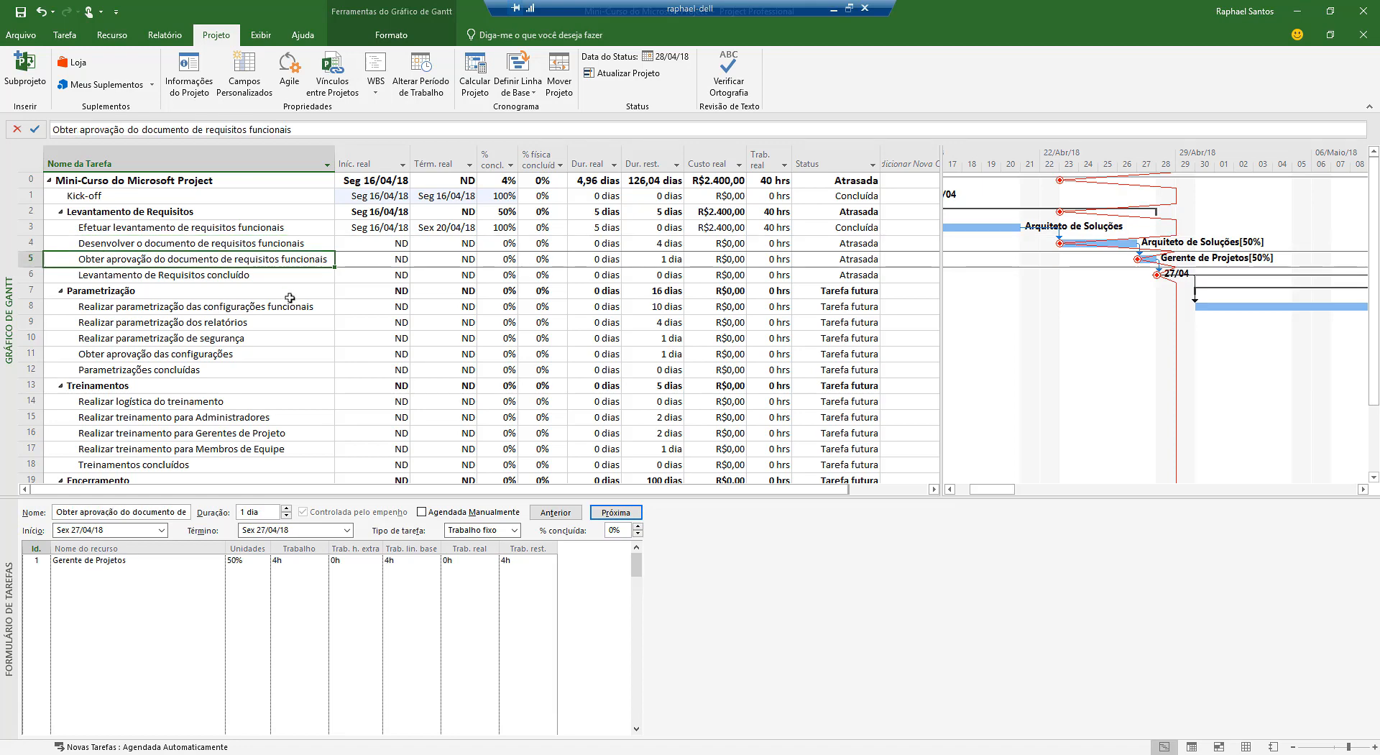
left_click(225, 273)
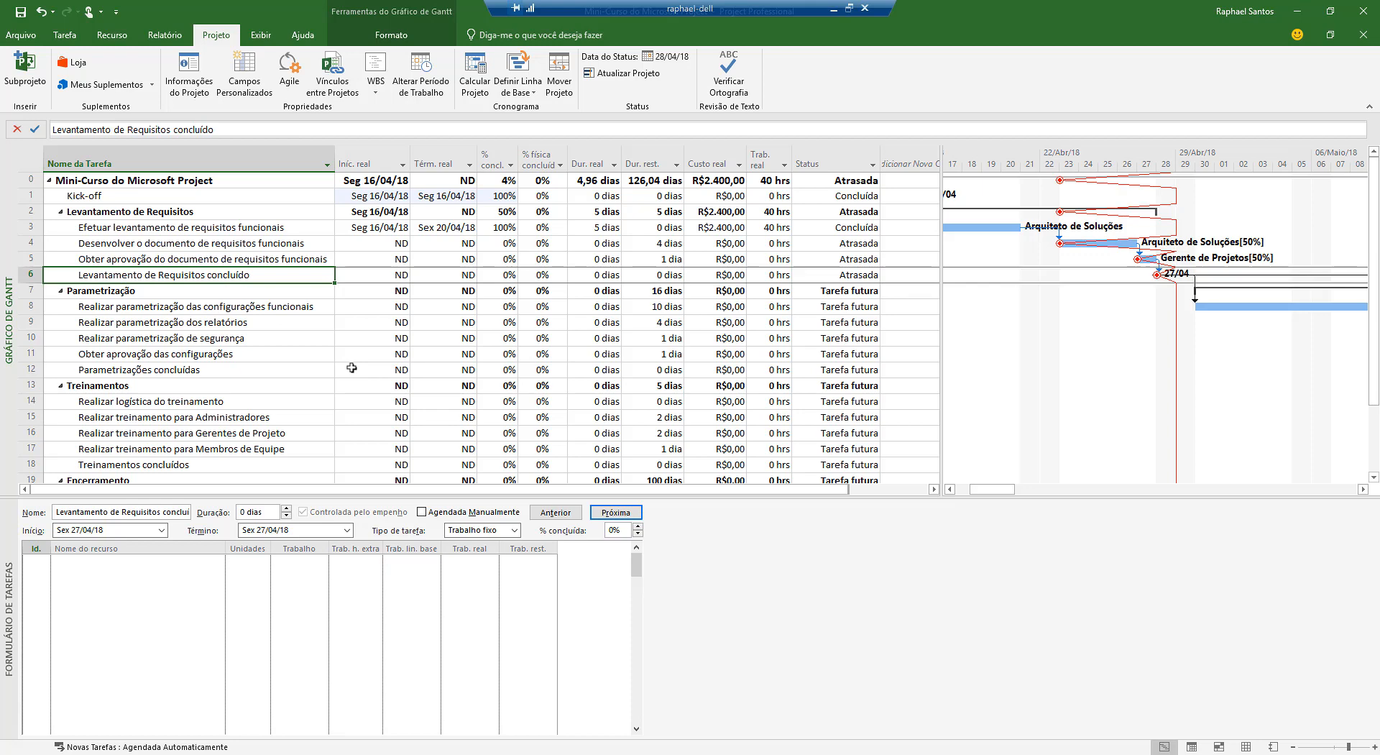
left_click_drag(855, 246, 320, 277)
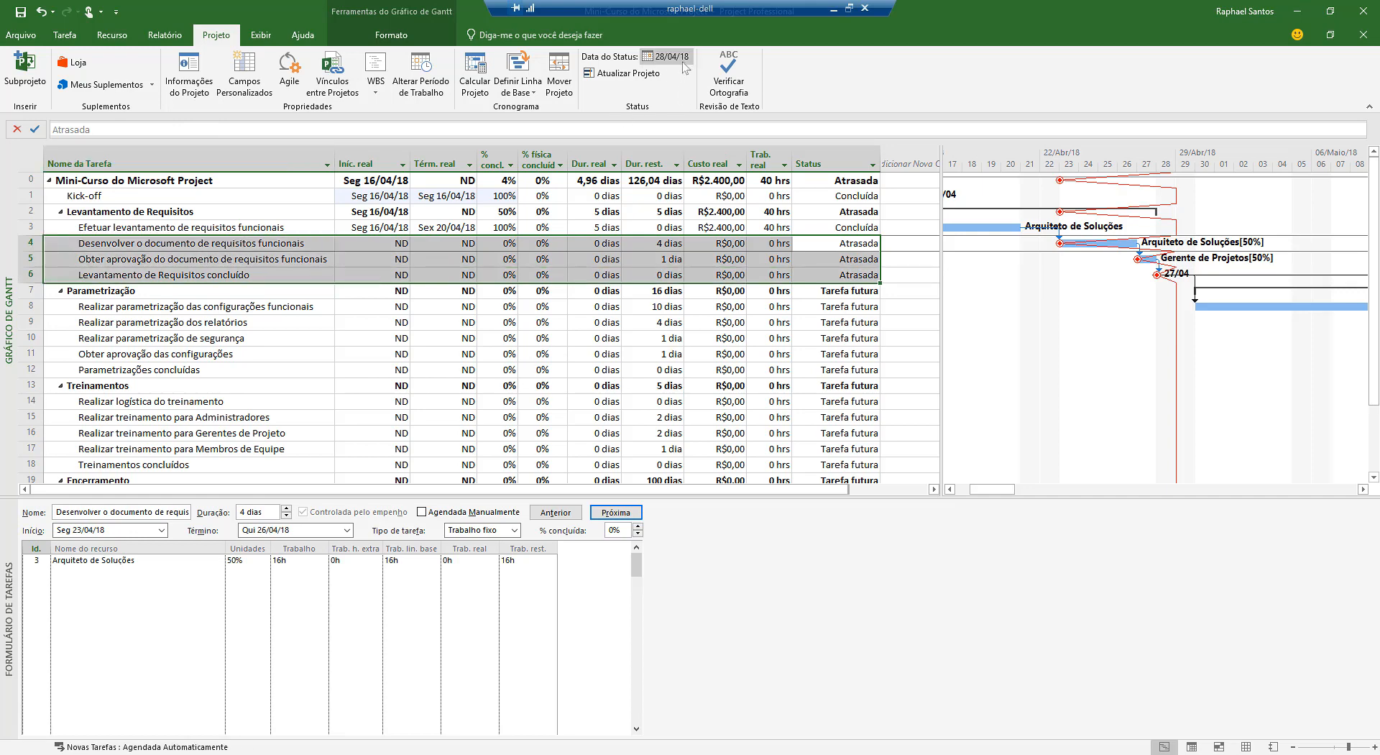
left_click(308, 248)
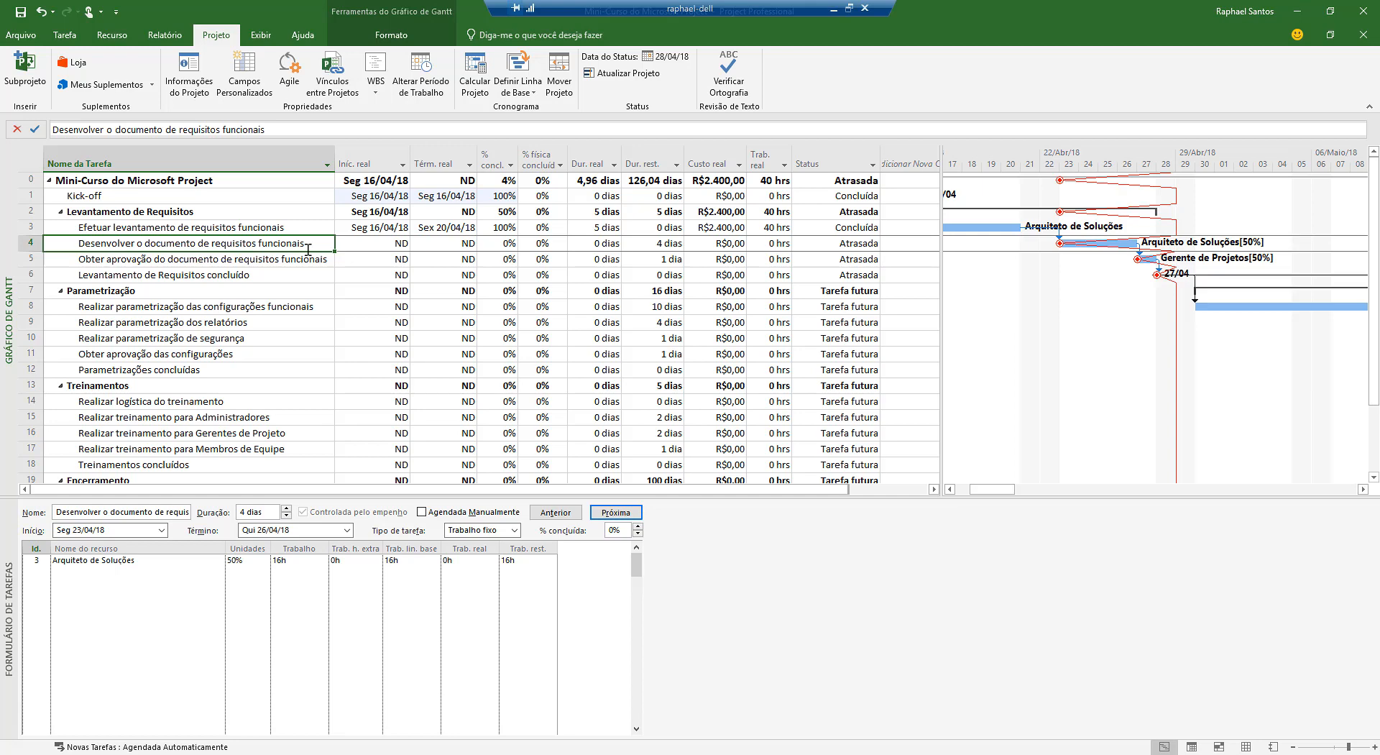
left_click(638, 76)
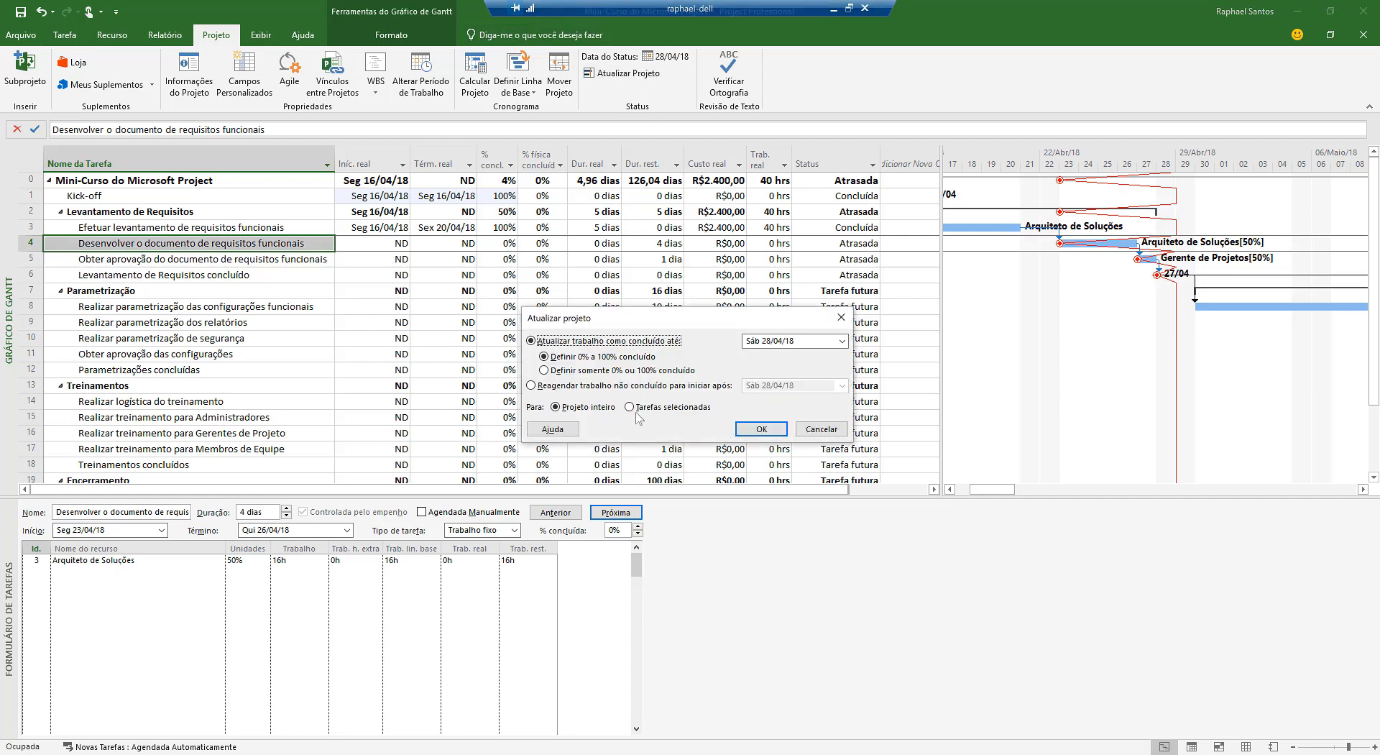
left_click(630, 407)
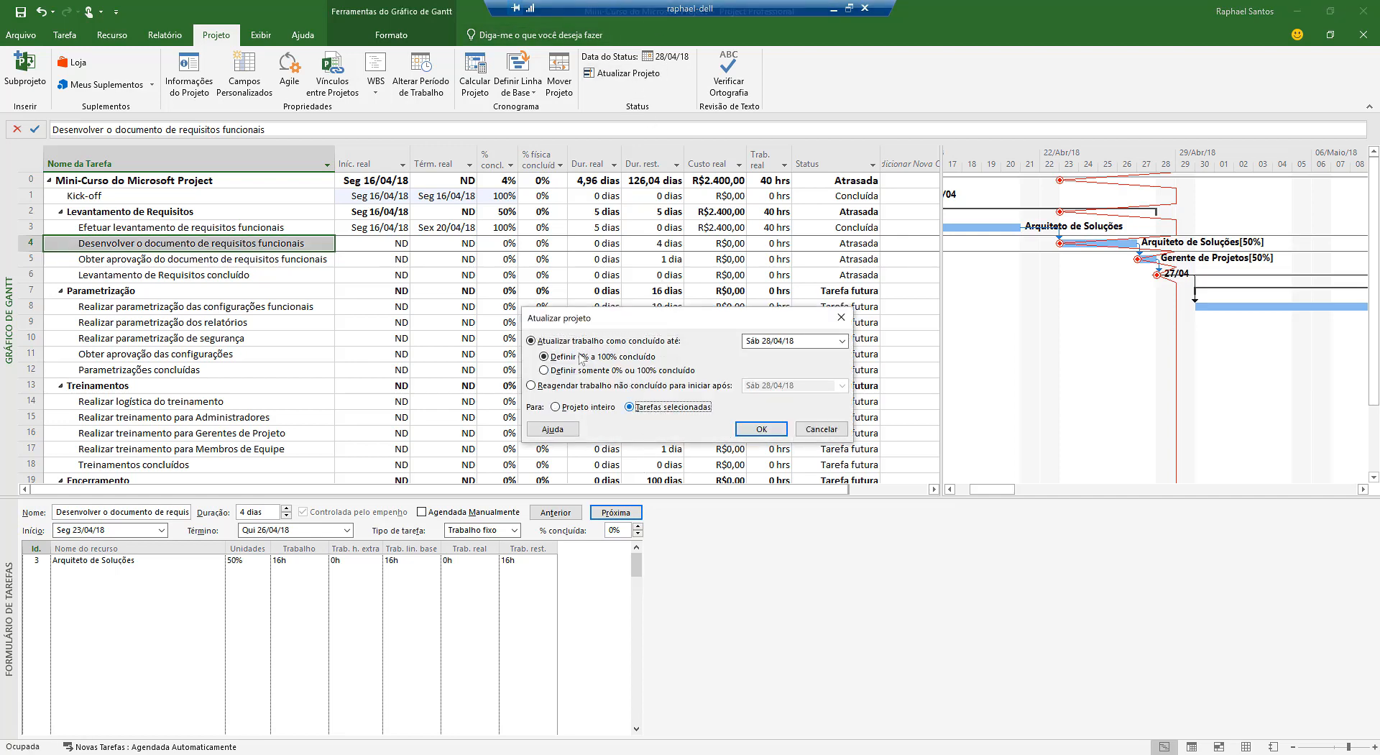
left_click(767, 430)
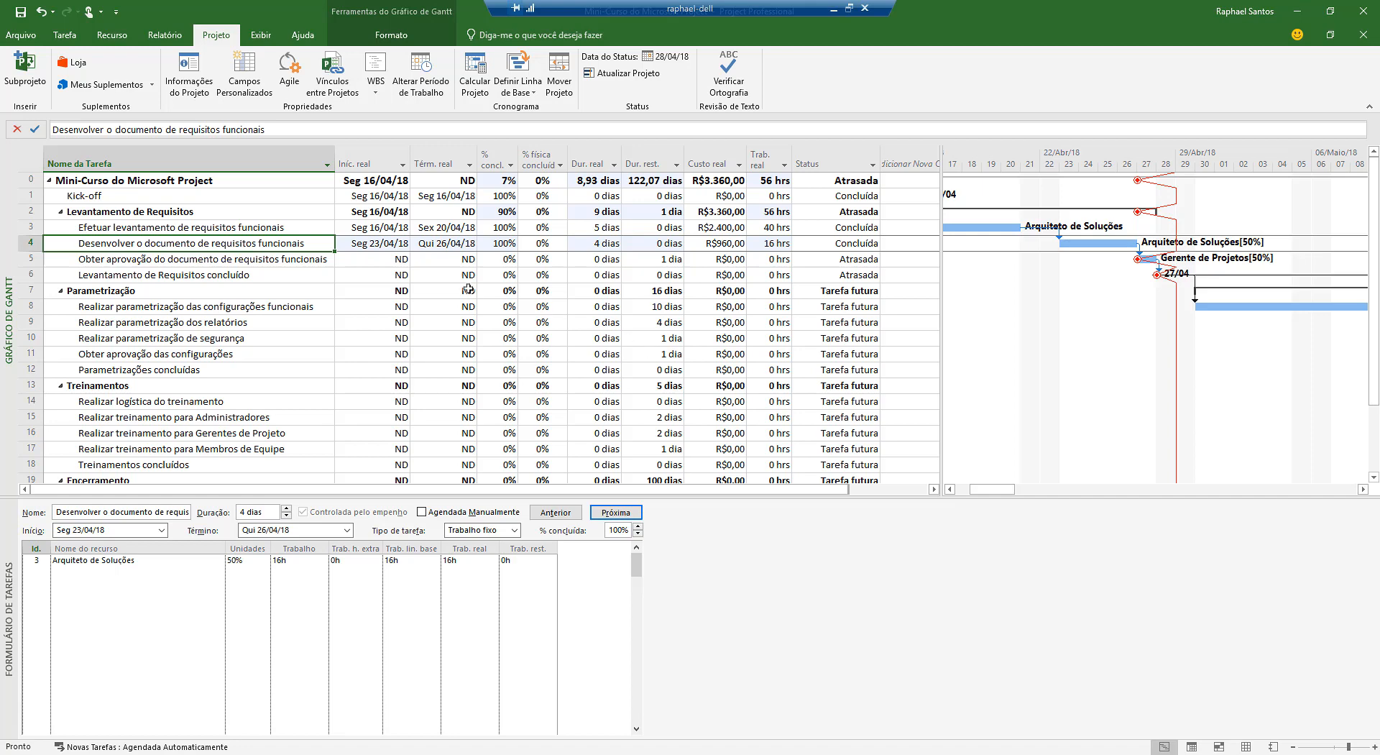
- Select Obter aprovação do documento de requisitos funcionais and show the Cronograma details in the task form
left_click(269, 261)
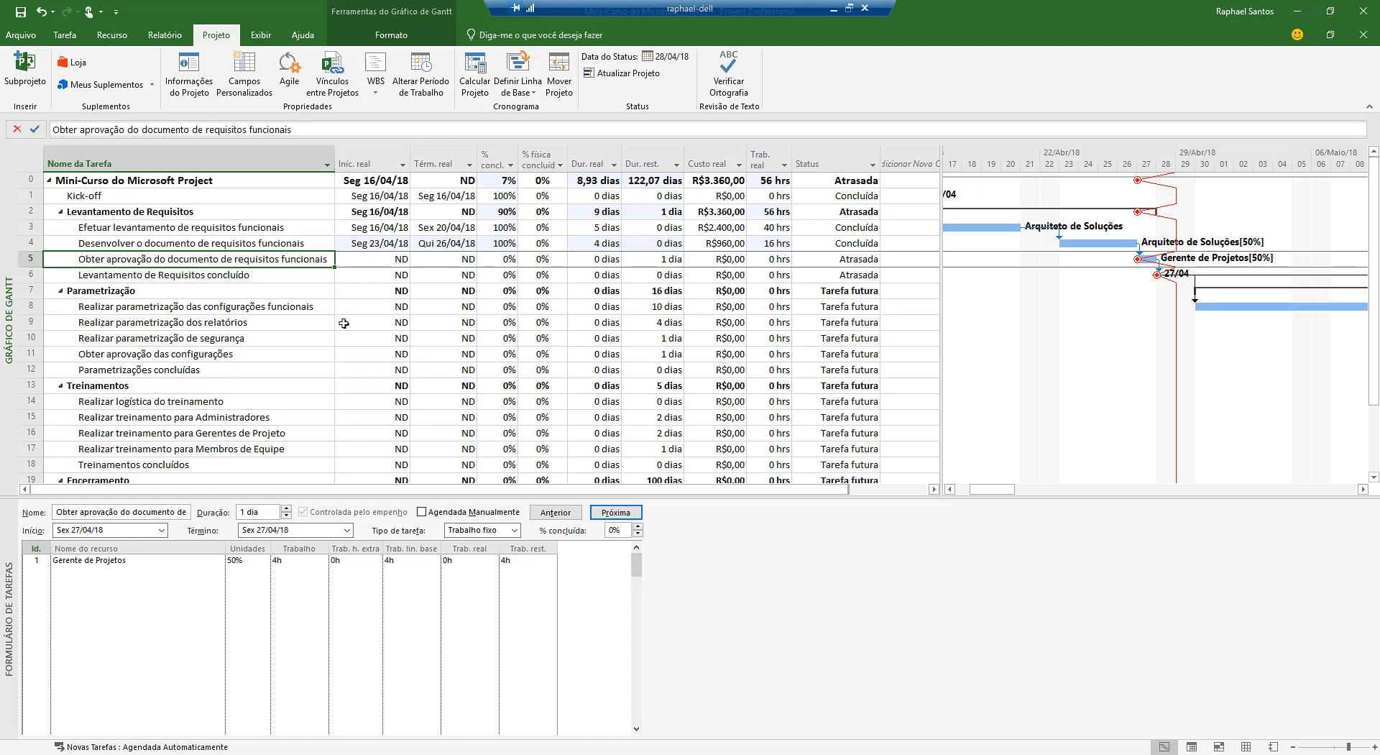
left_click(371, 263)
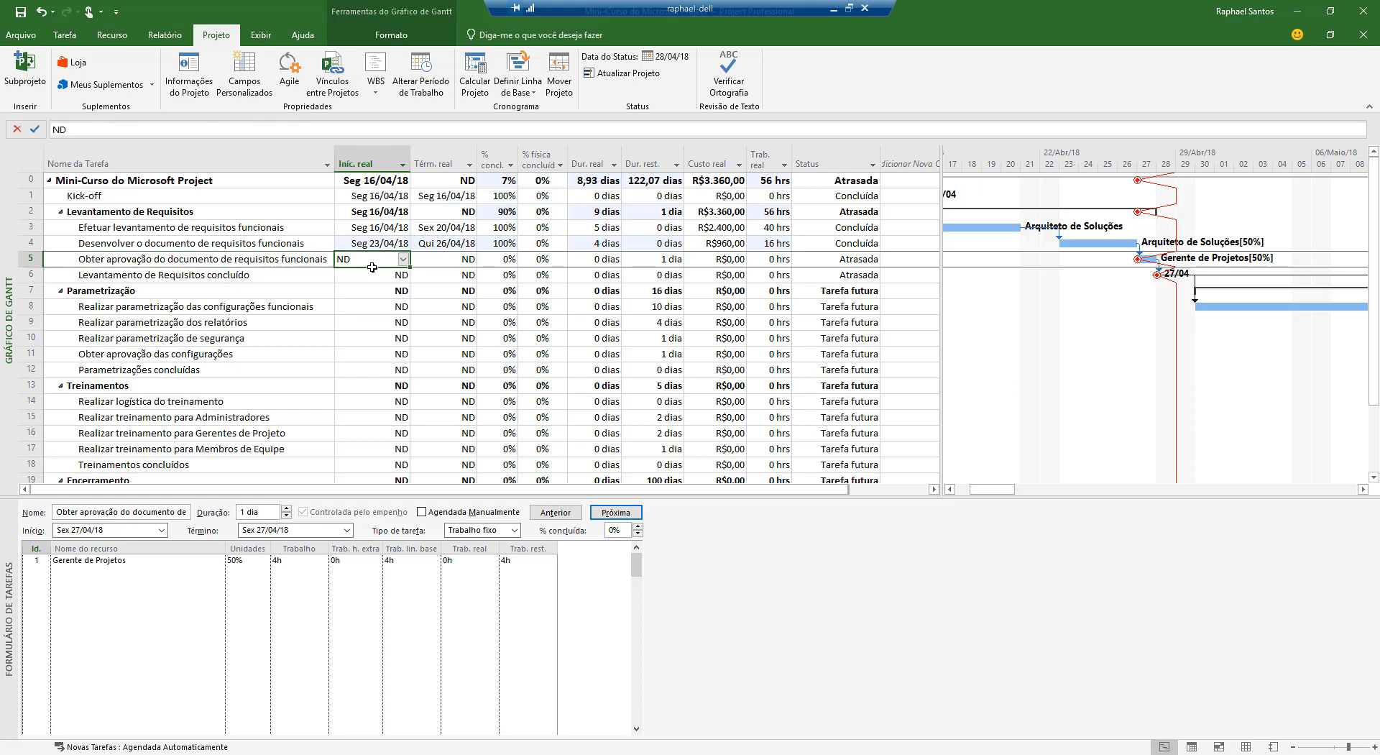
right_click(738, 602)
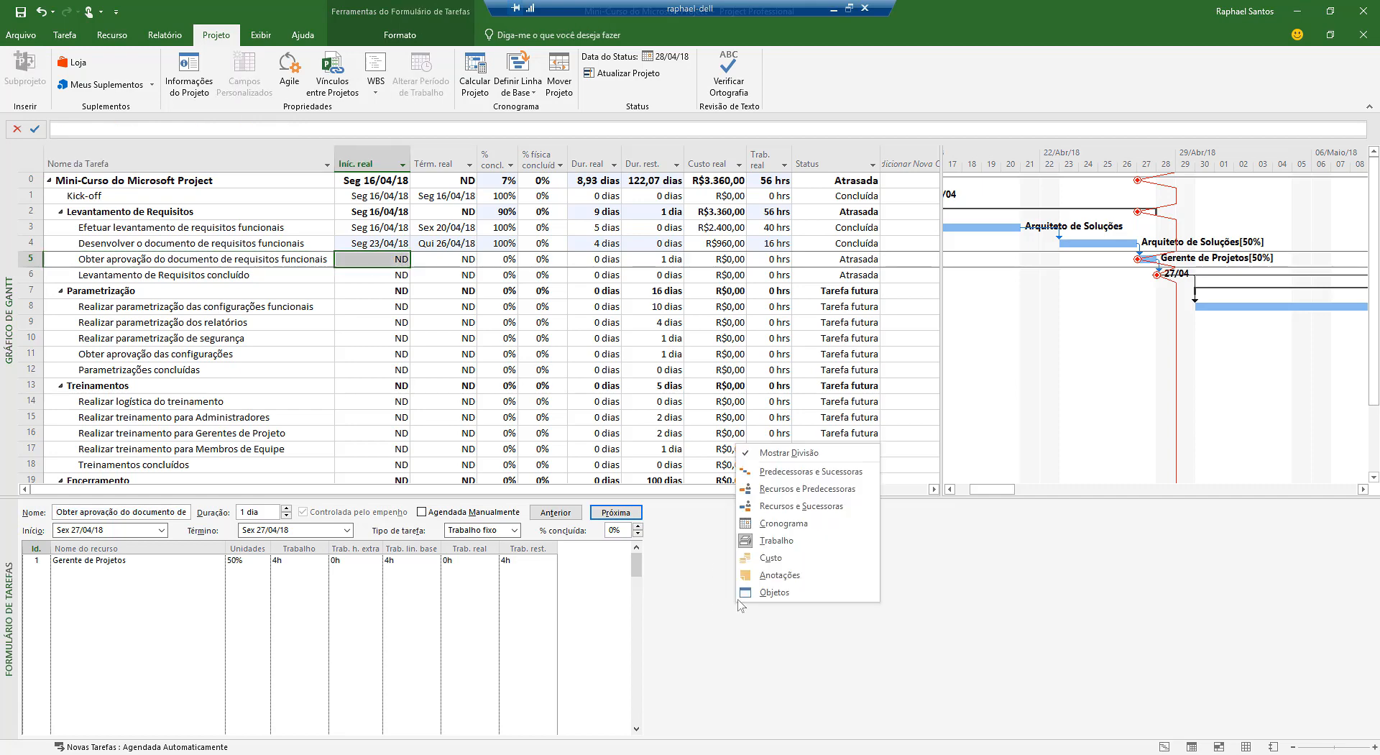
left_click(764, 527)
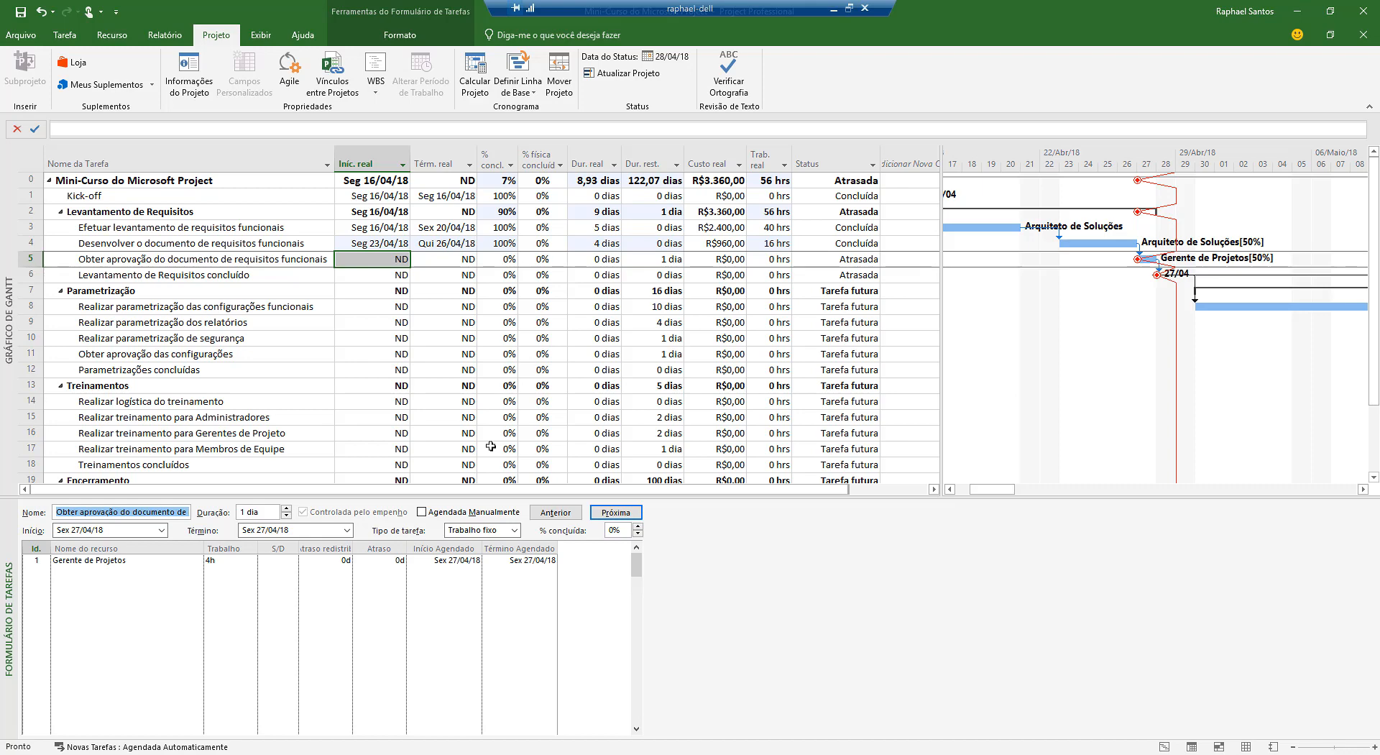
left_click(392, 259)
left_click(392, 259)
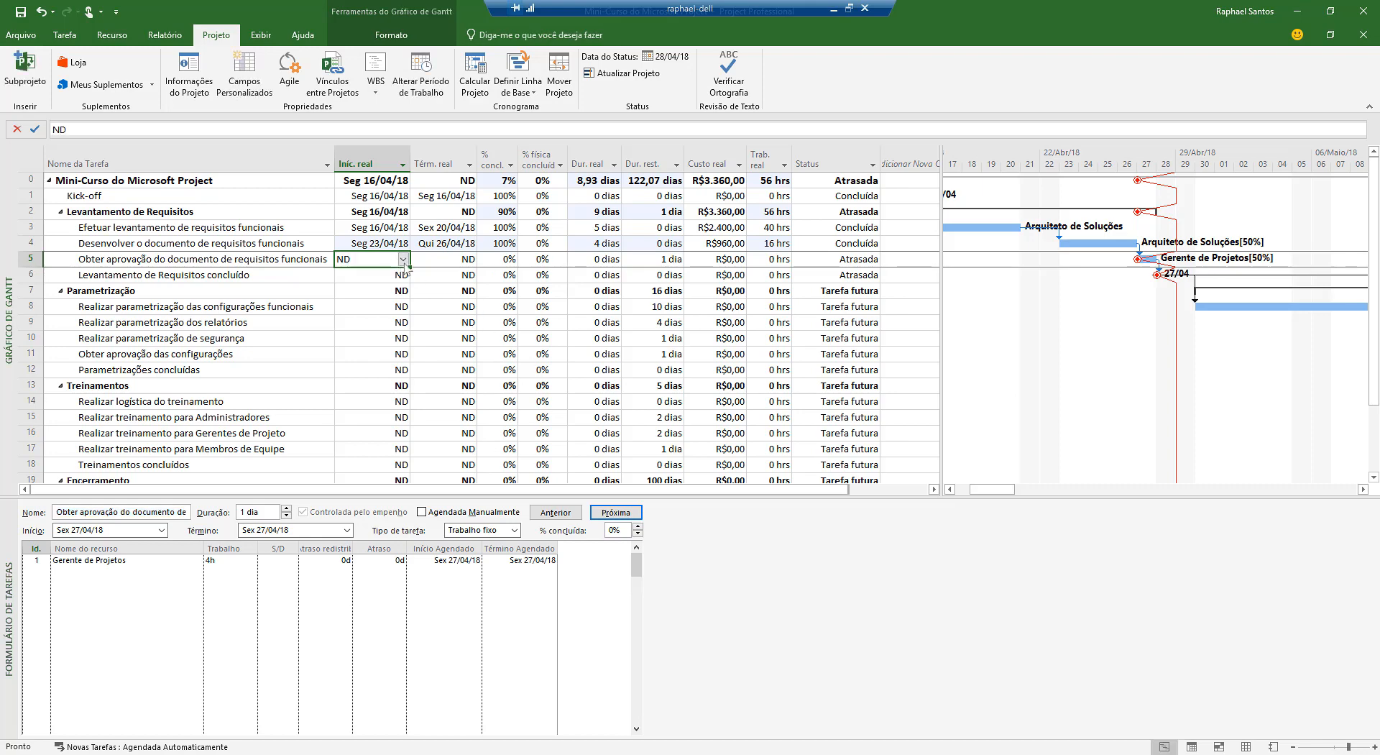
left_click(404, 259)
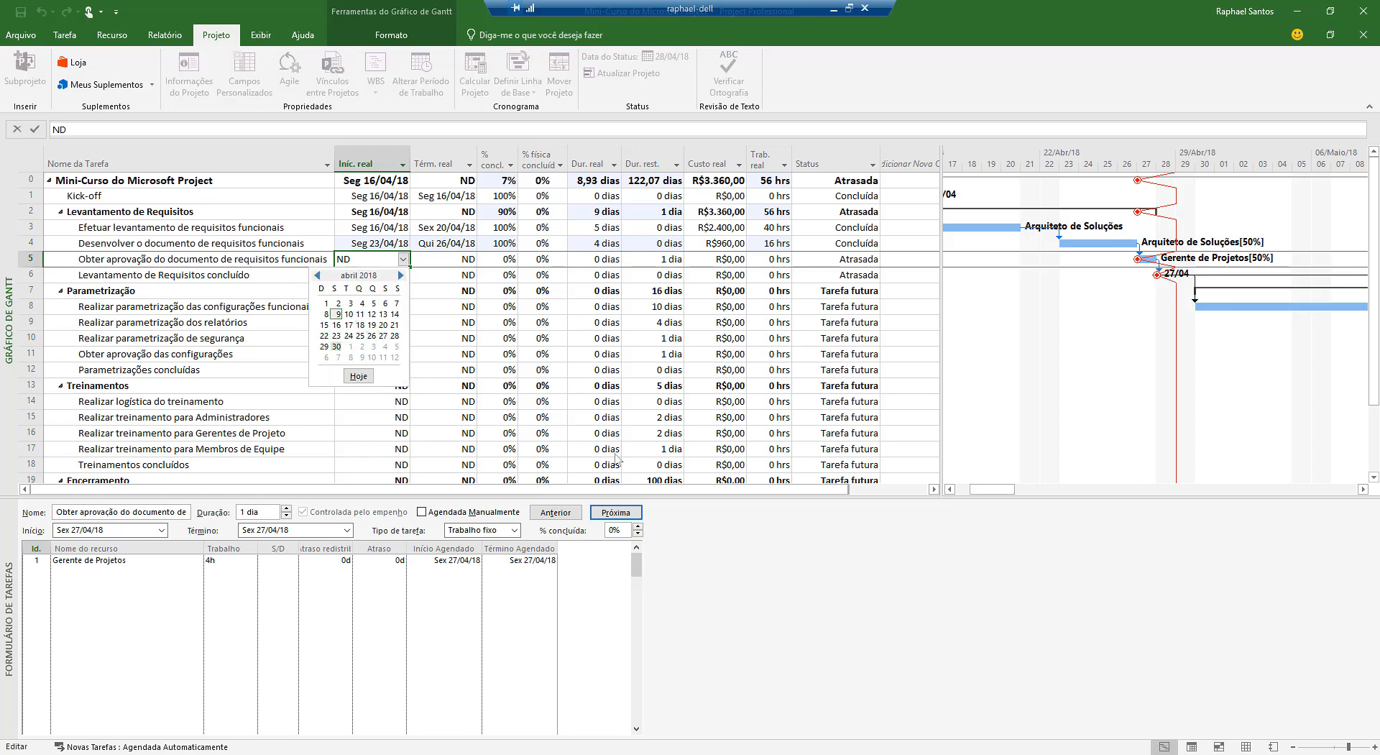
key("Escape")
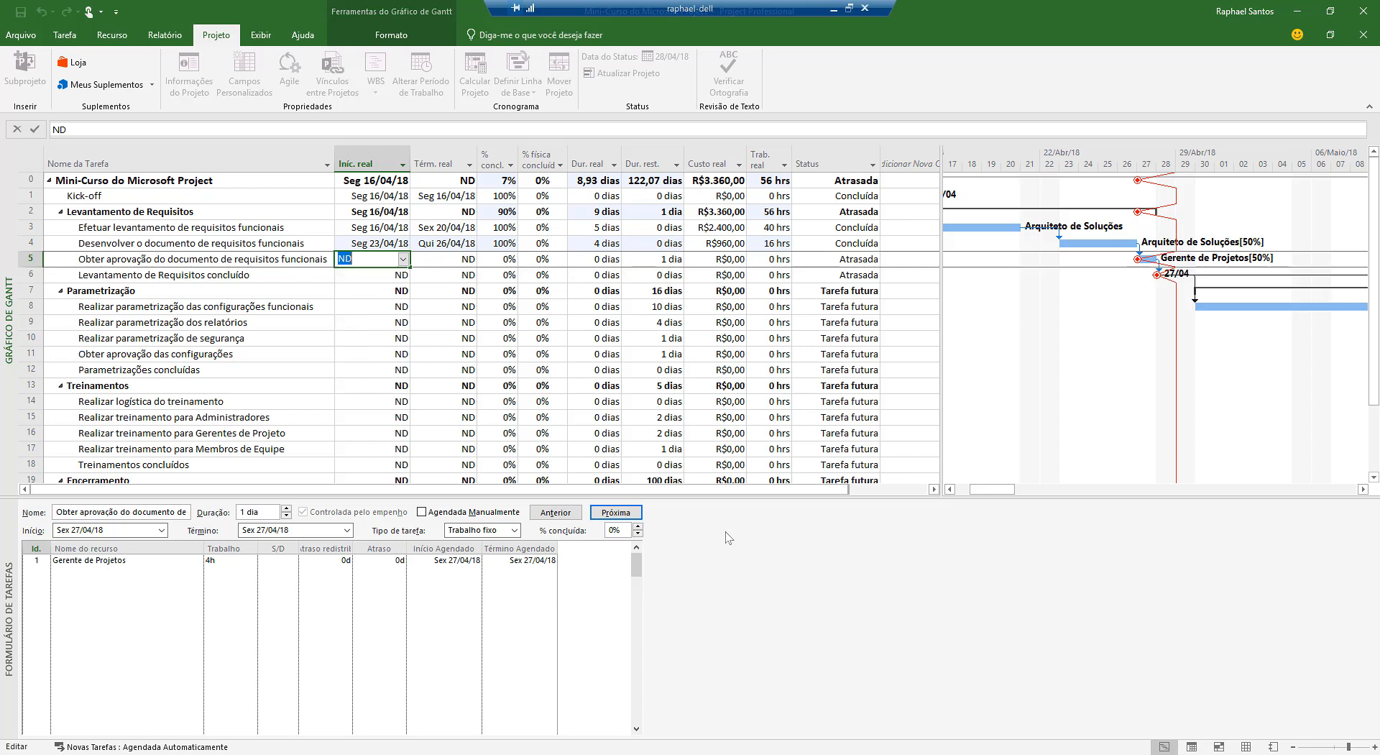
key("Escape")
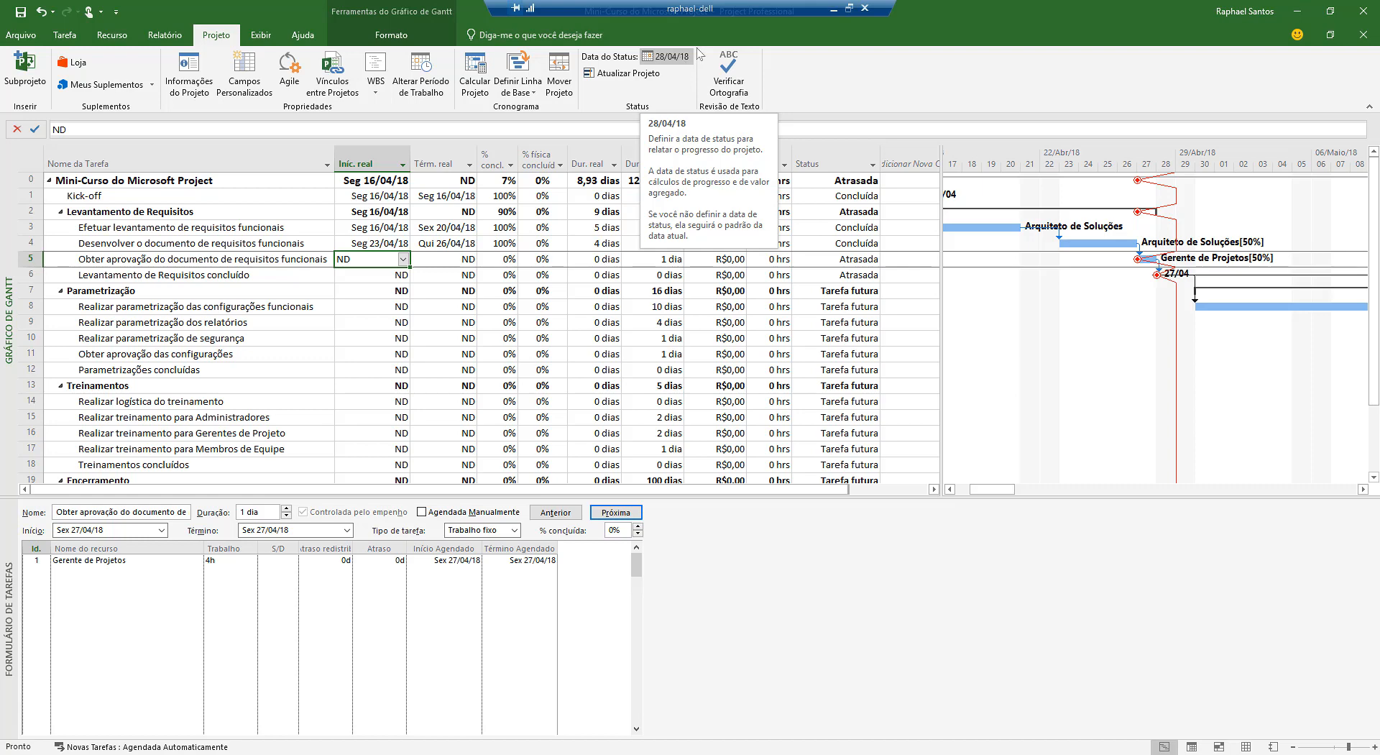
- Reschedule the uncompleted work of Obter aprovação do documento de requisitos funcionais to start after 28/04/18 with Atualizar Projeto, for Tarefas selecionadas only
scroll(622, 84, "up", 3)
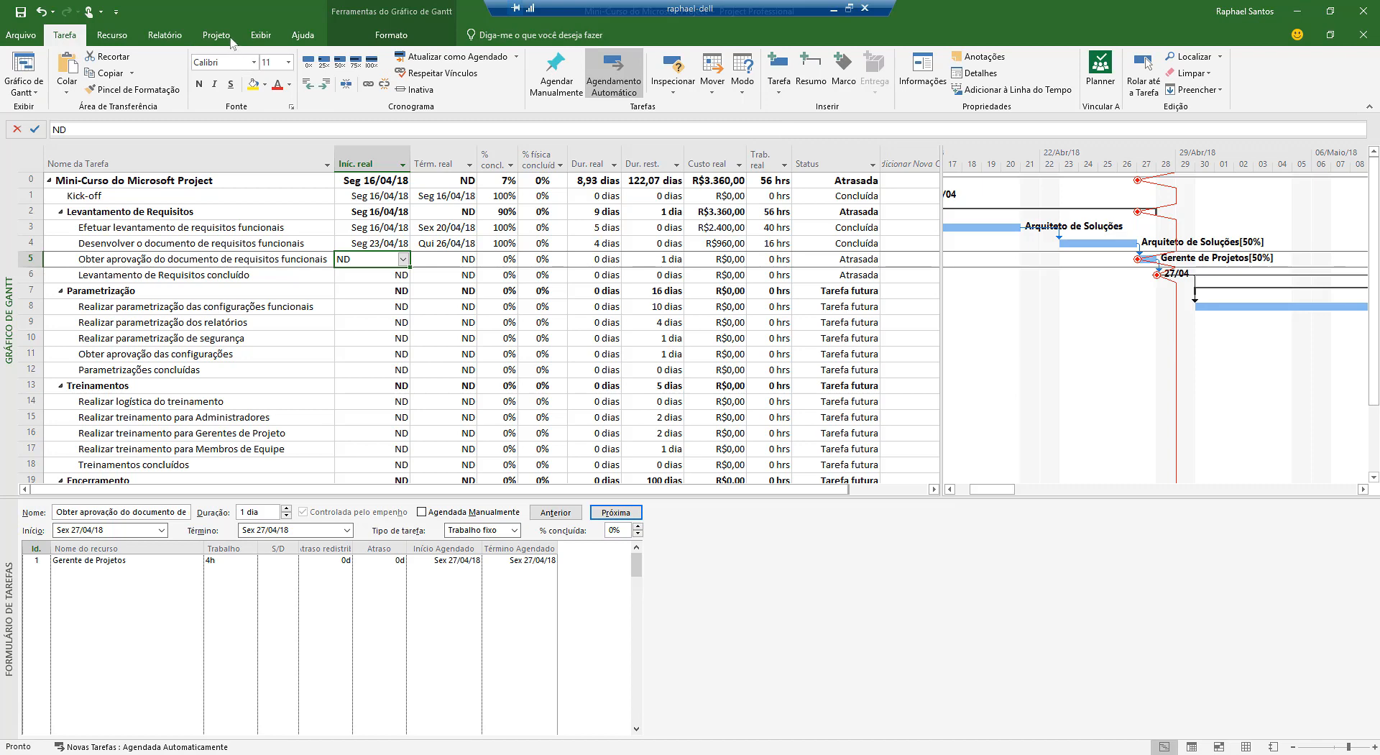
left_click(216, 35)
left_click(631, 80)
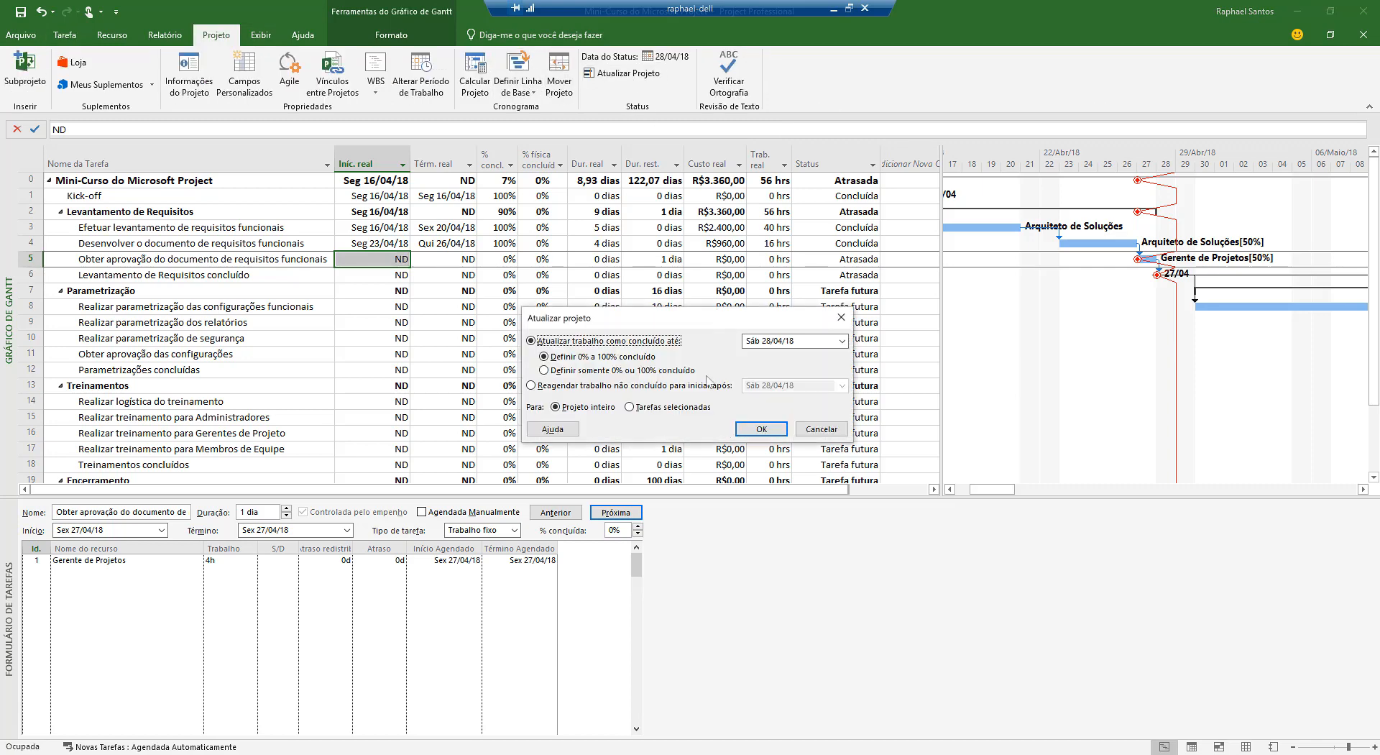
left_click(608, 386)
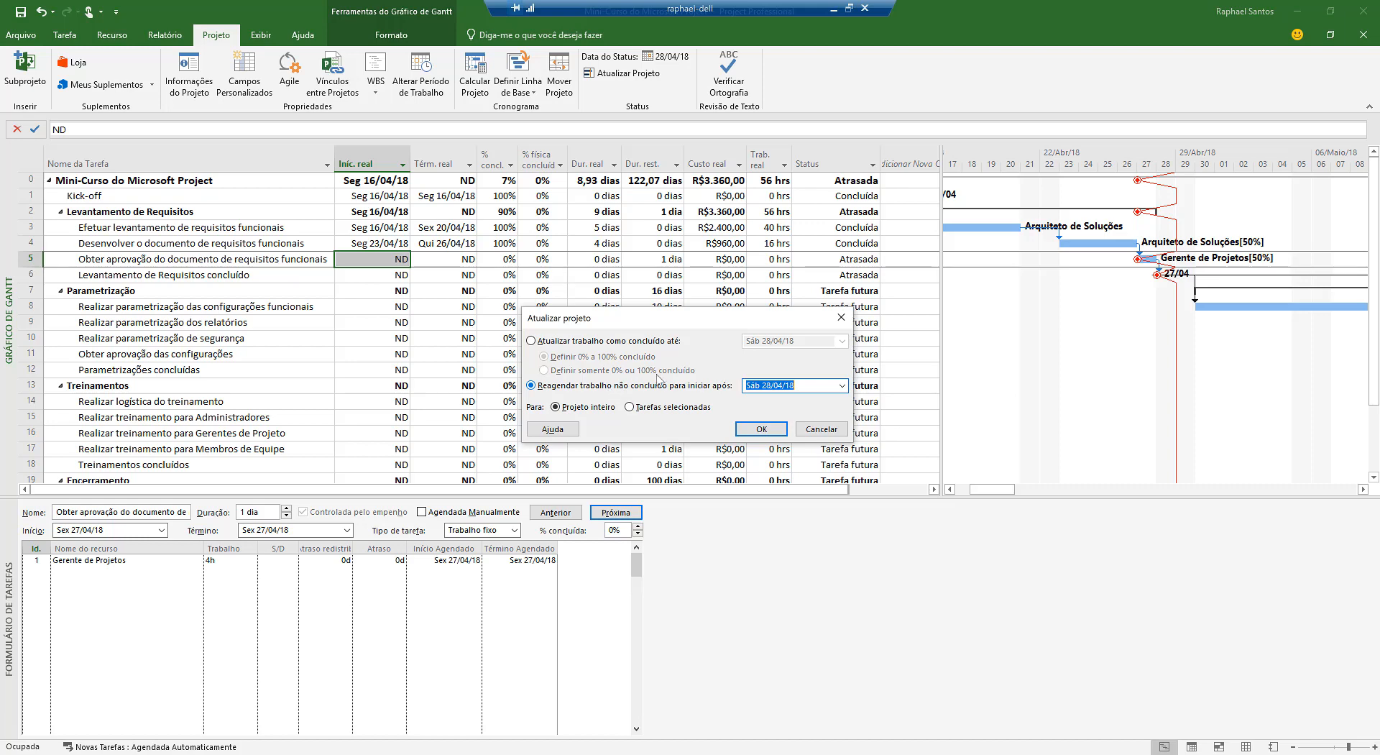
left_click(669, 408)
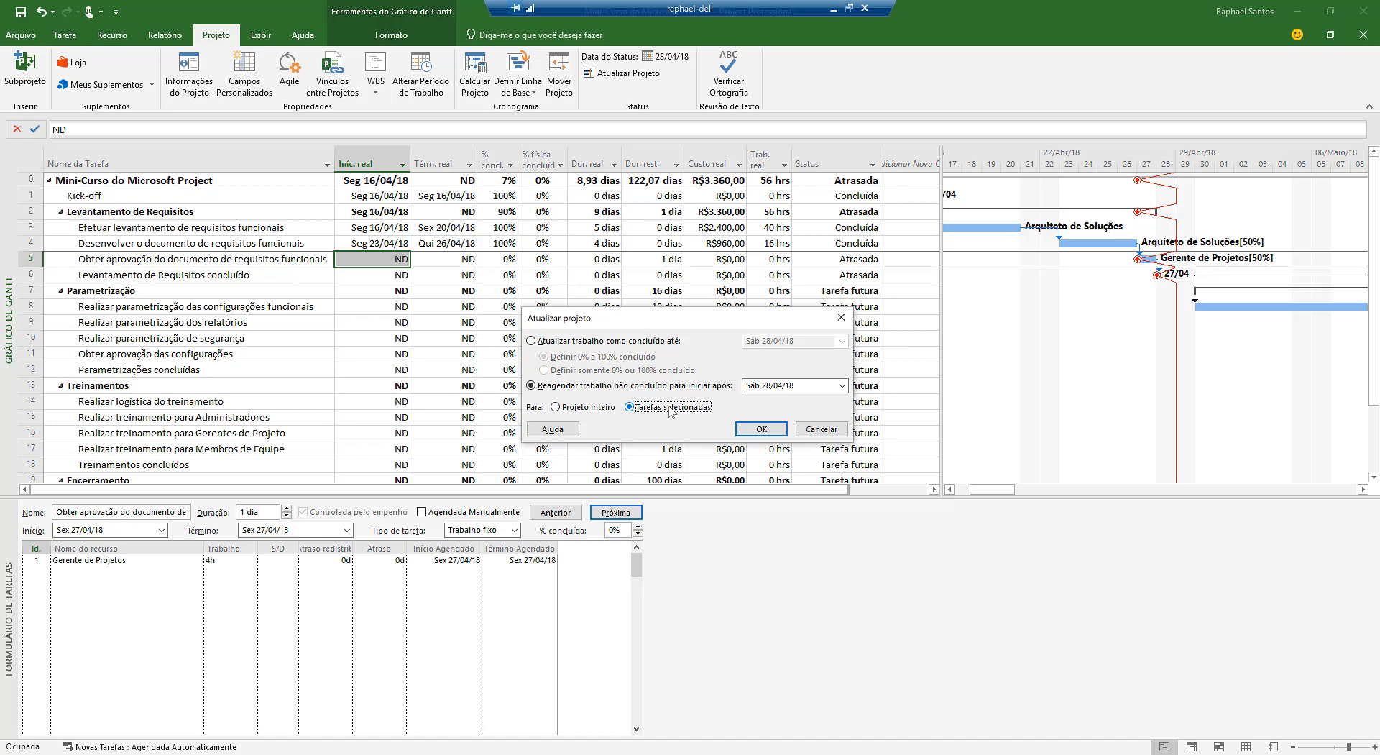
left_click(761, 429)
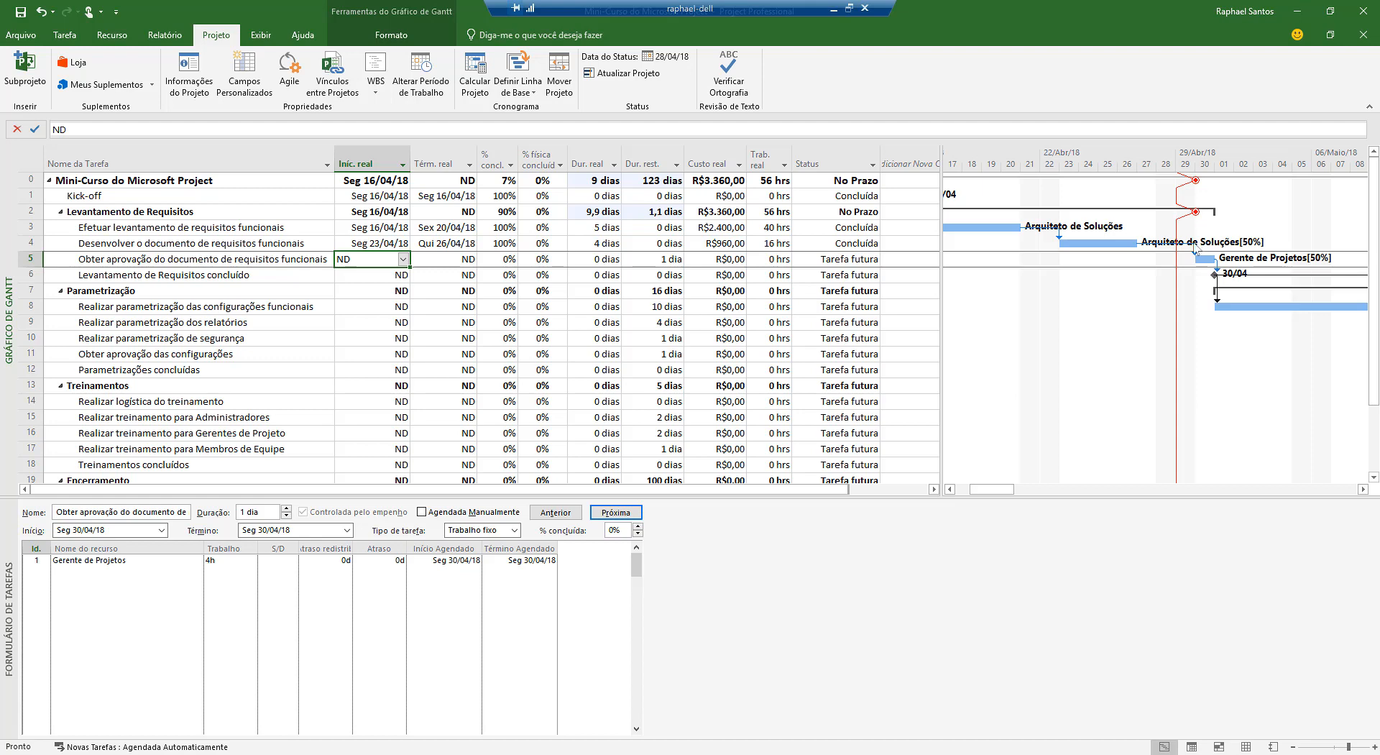
- Display the Variação table in the Gantt chart view
mouse_move(1195, 248)
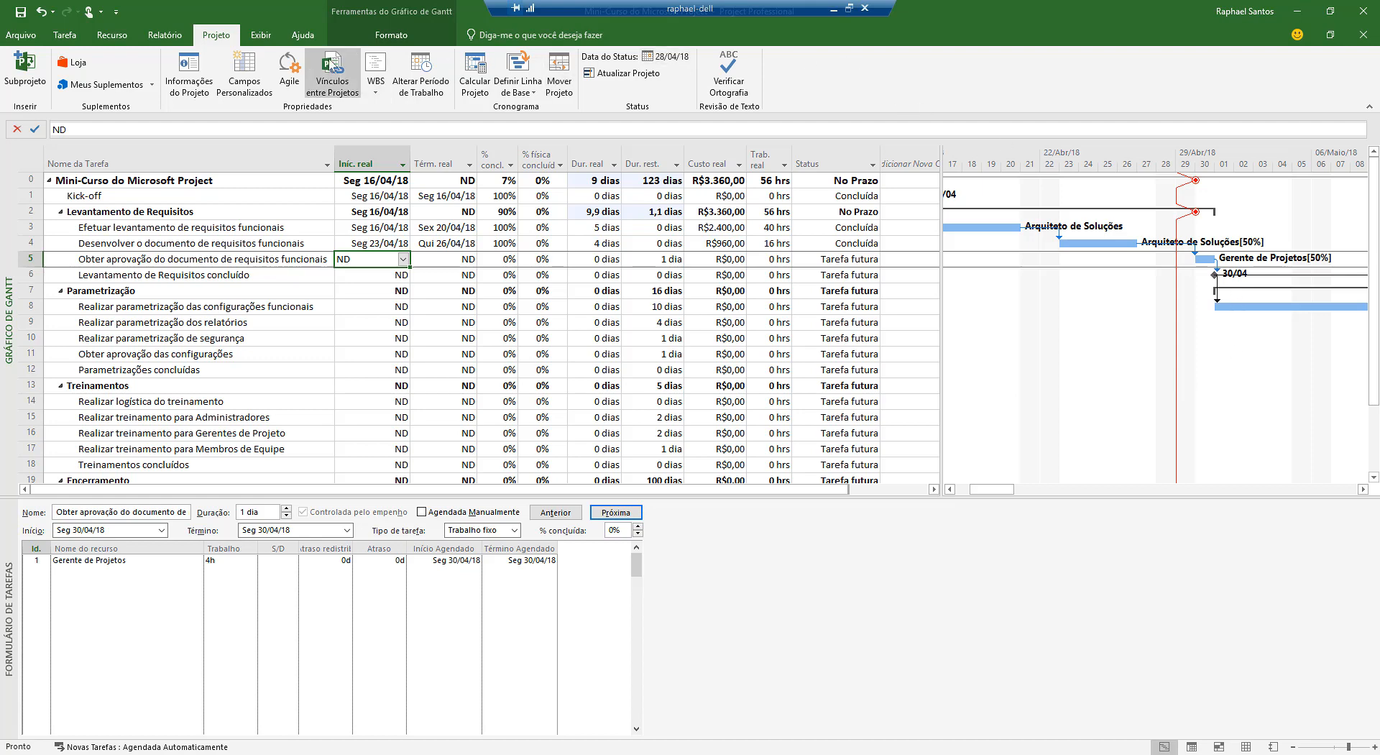
left_click(261, 35)
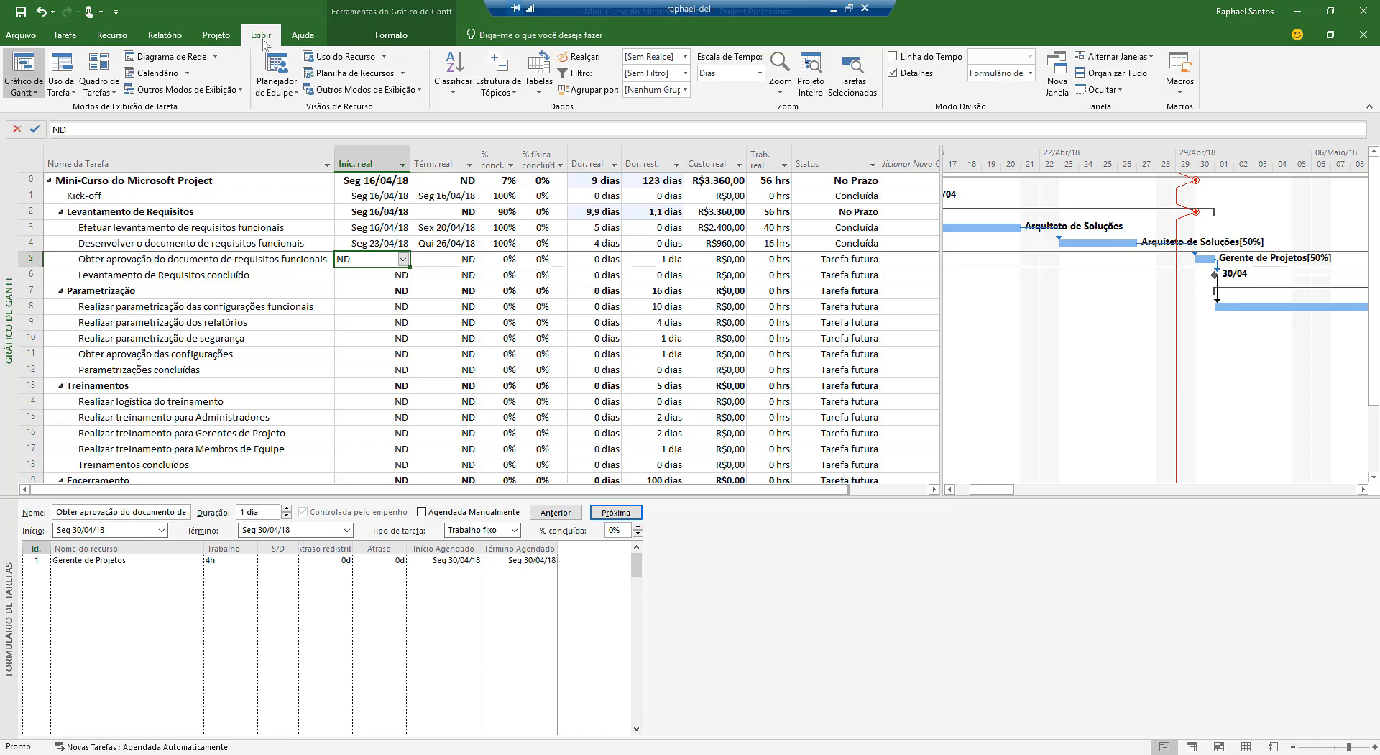
left_click(536, 88)
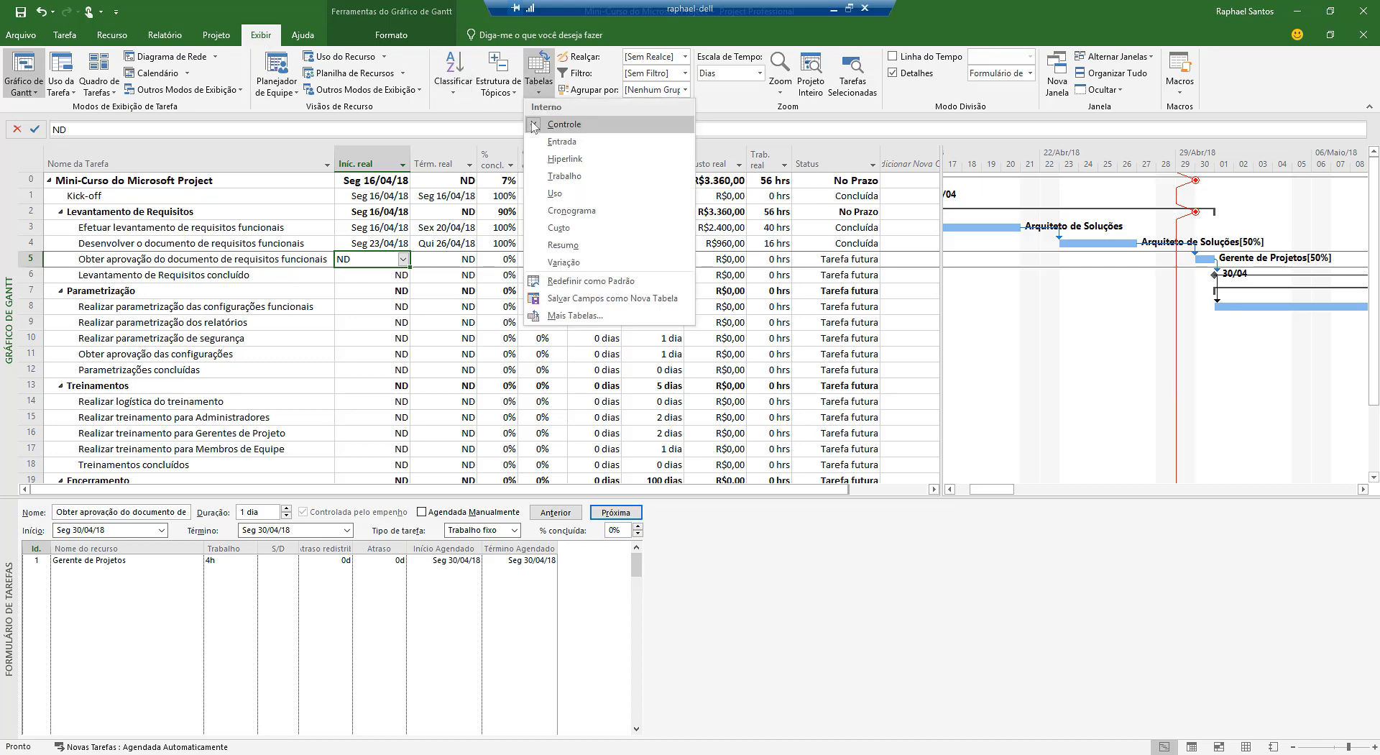
left_click(561, 263)
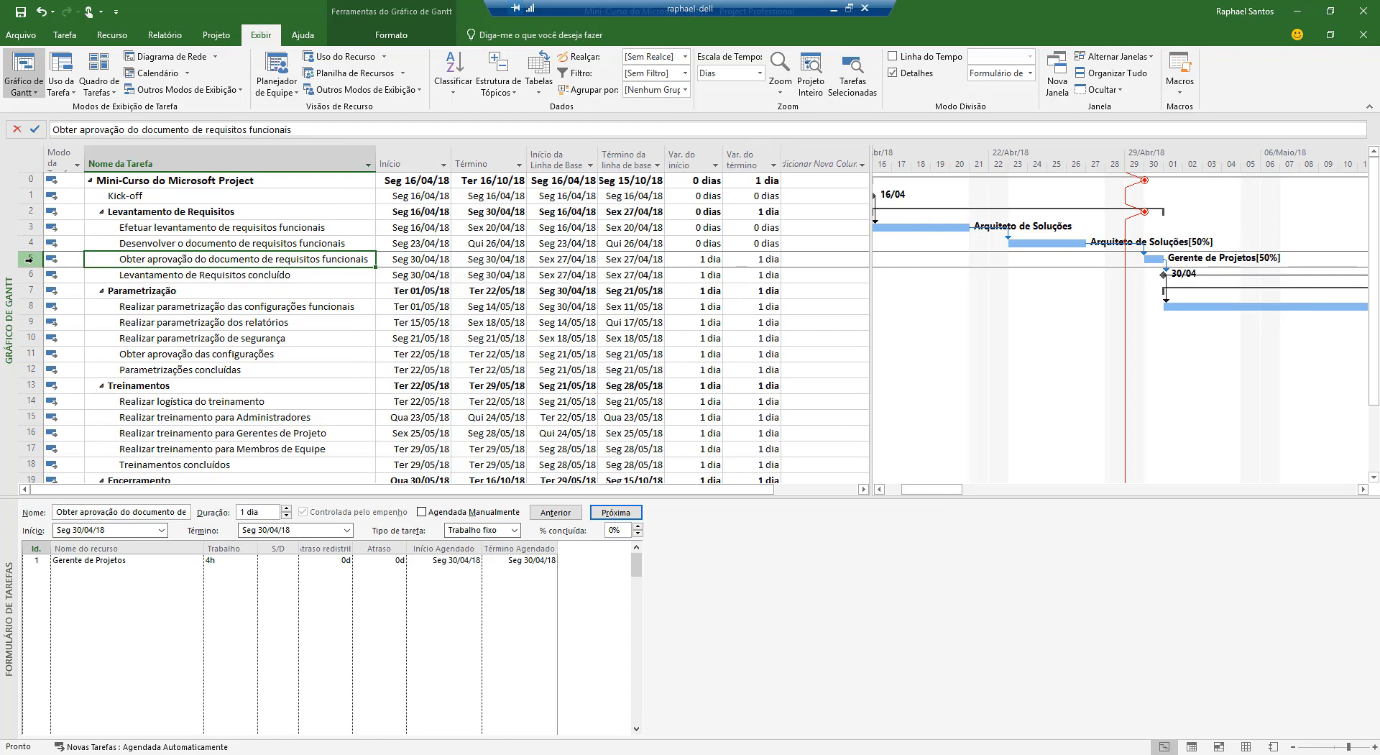
- Compare the scheduled and baseline start and finish dates and their variances for Obter aprovação do documento de requisitos funcionais
left_click(704, 259)
left_click(754, 259)
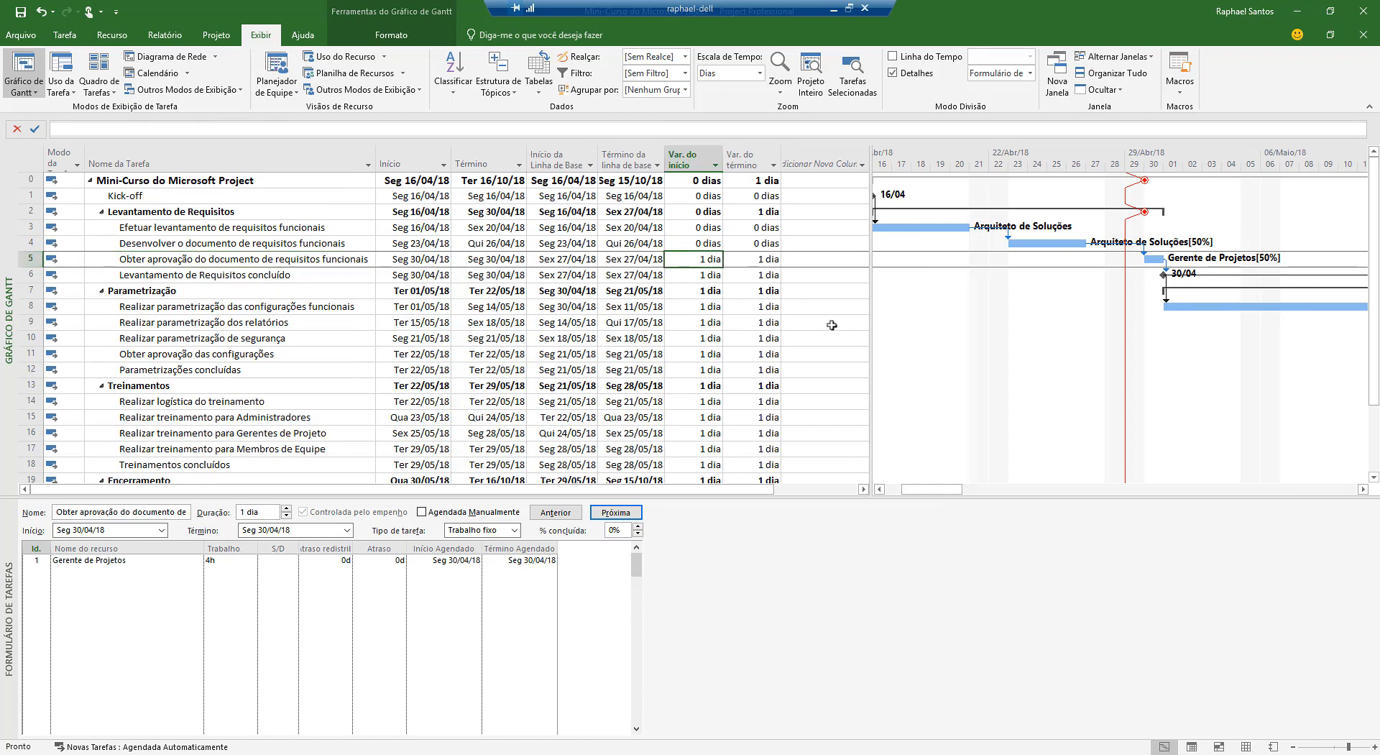
key("Left")
key("Left")
key("Left")
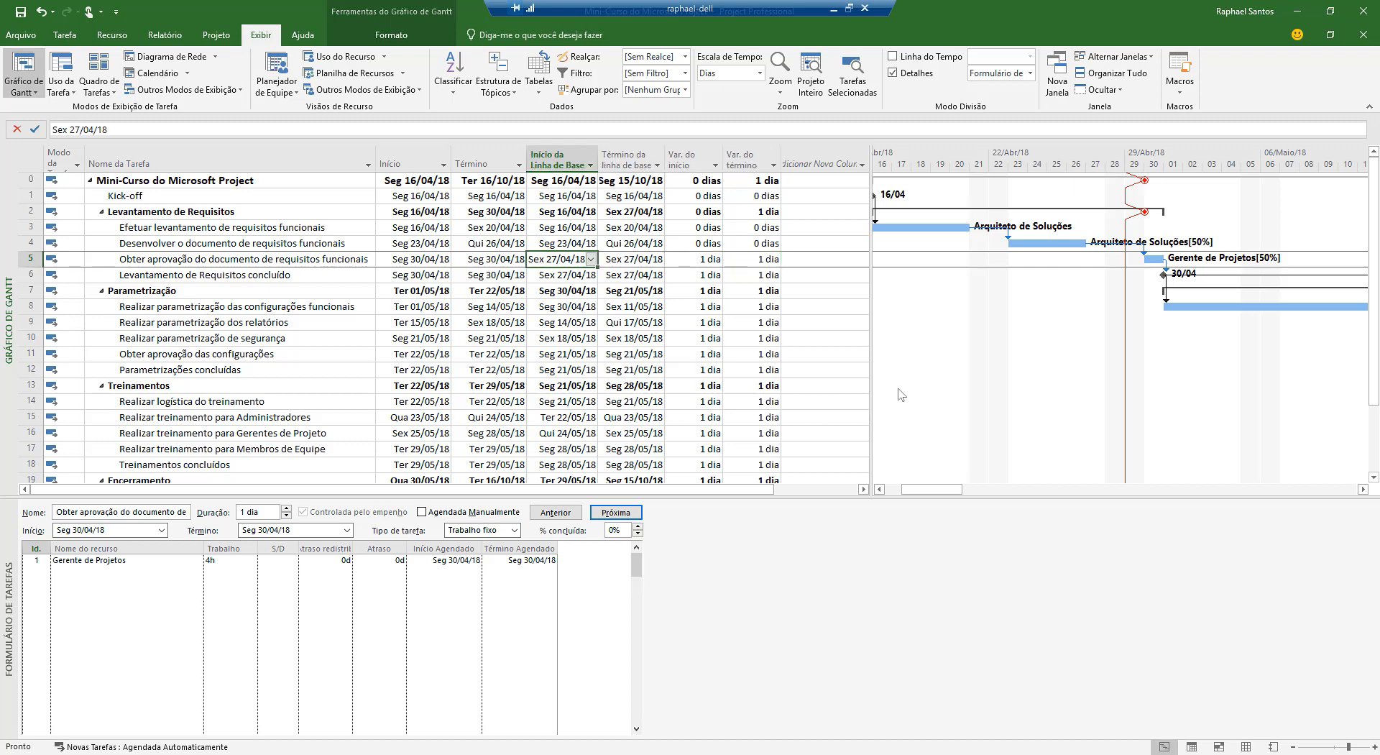
left_click(624, 260)
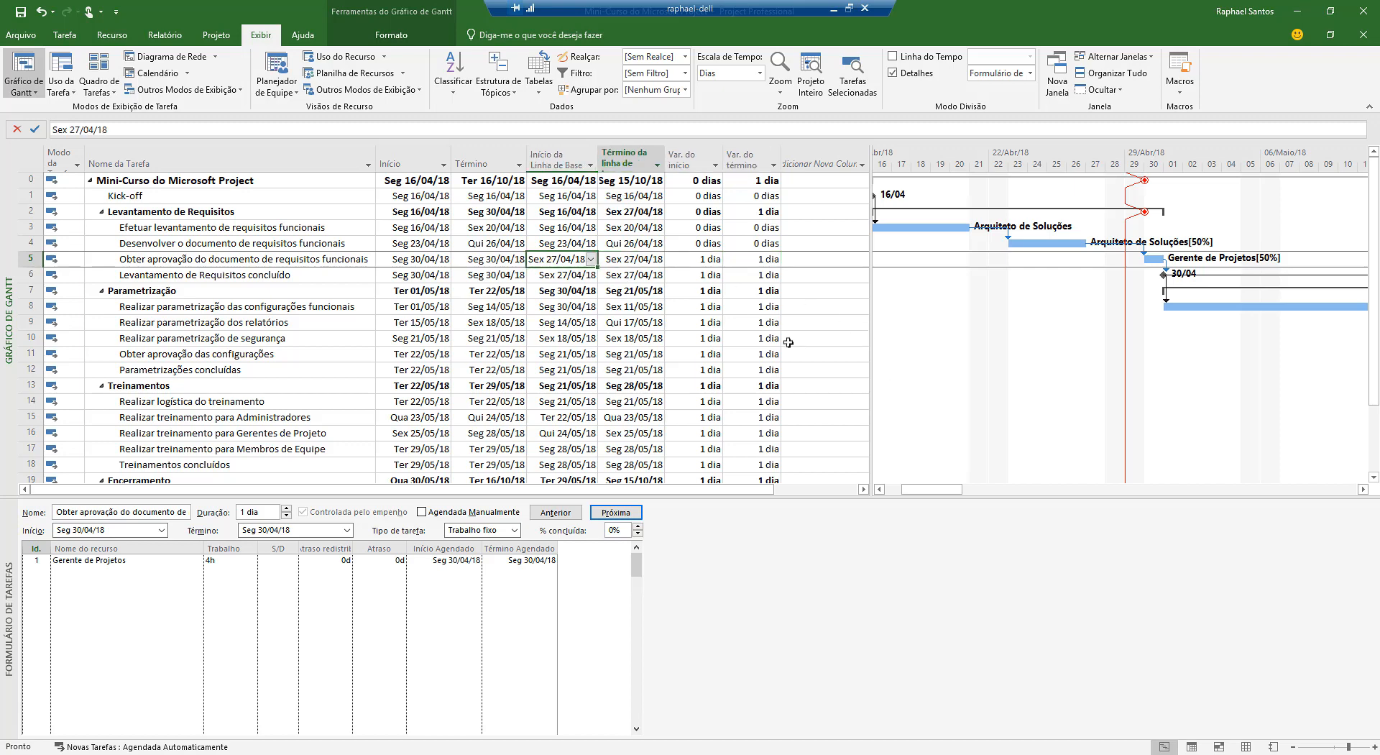
key("Left")
key("Left")
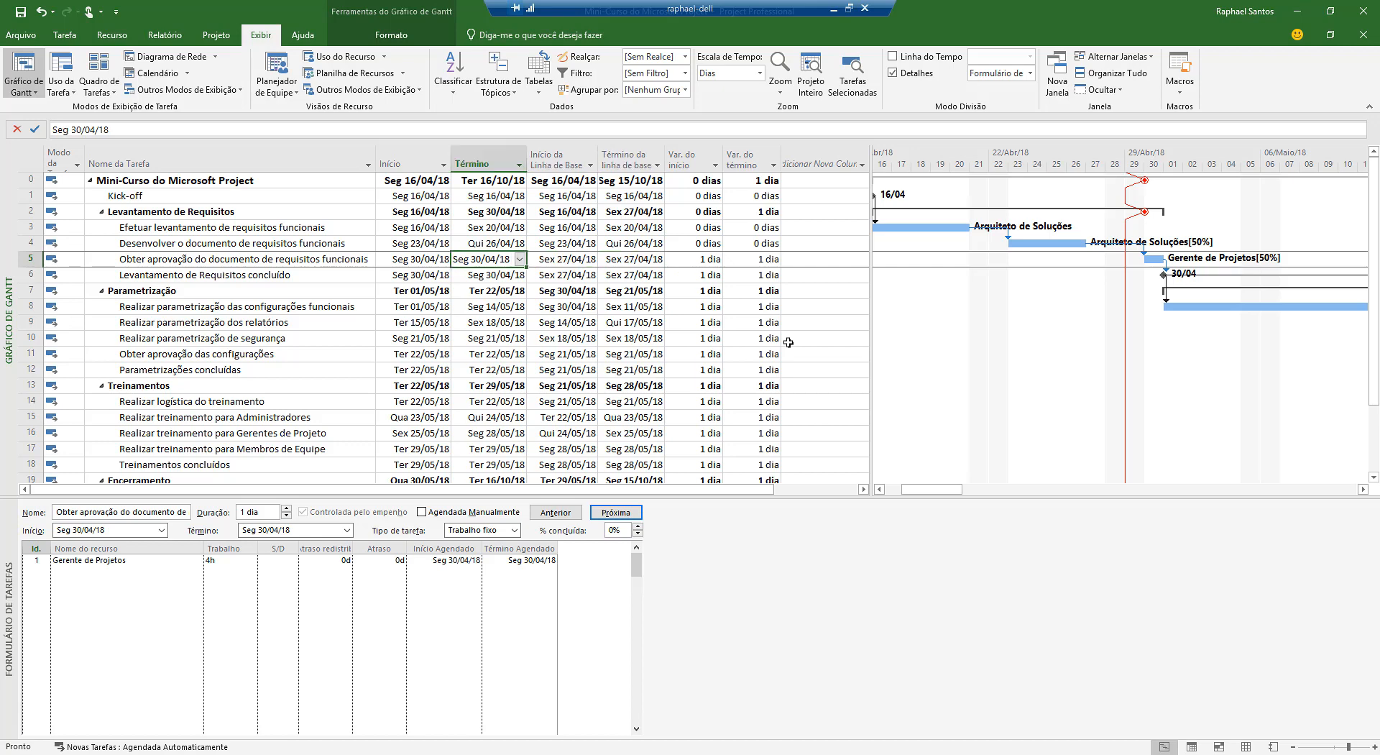
key("Left")
key("Right")
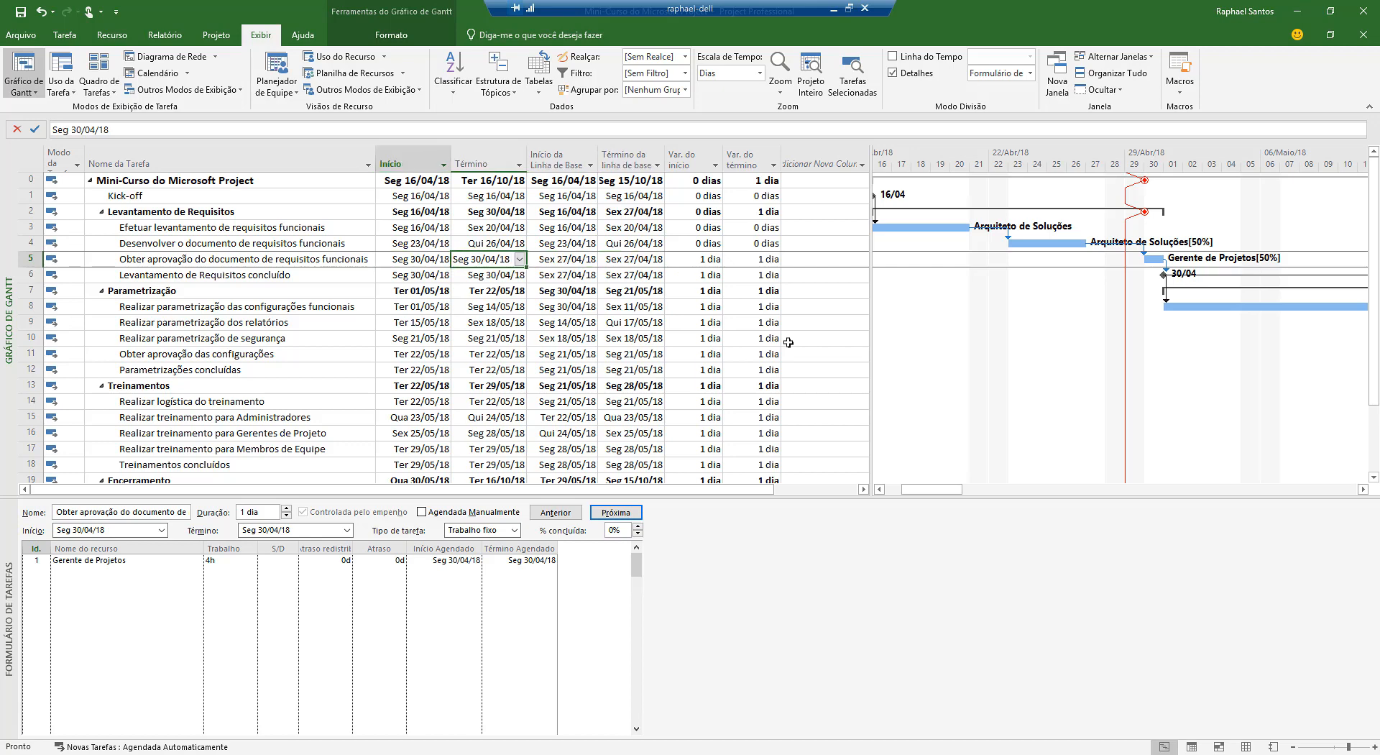
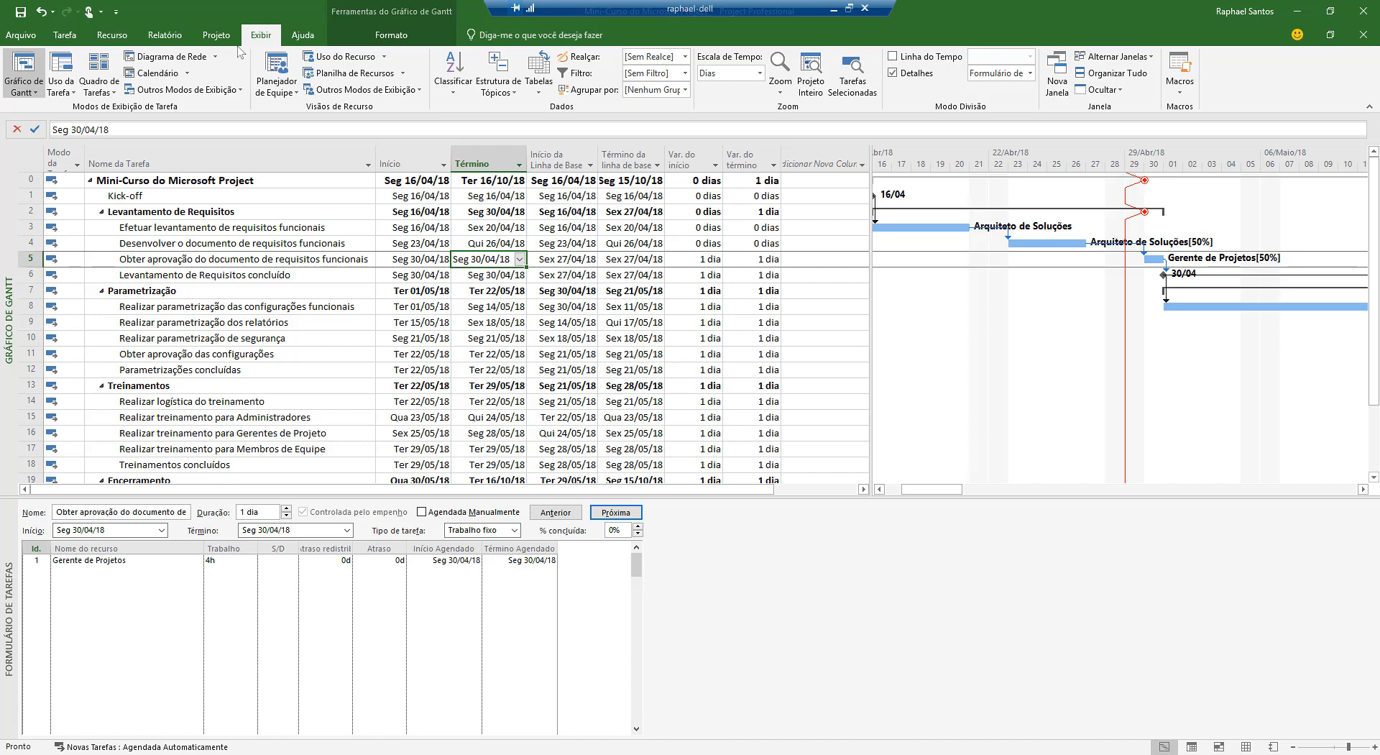
left_click(216, 40)
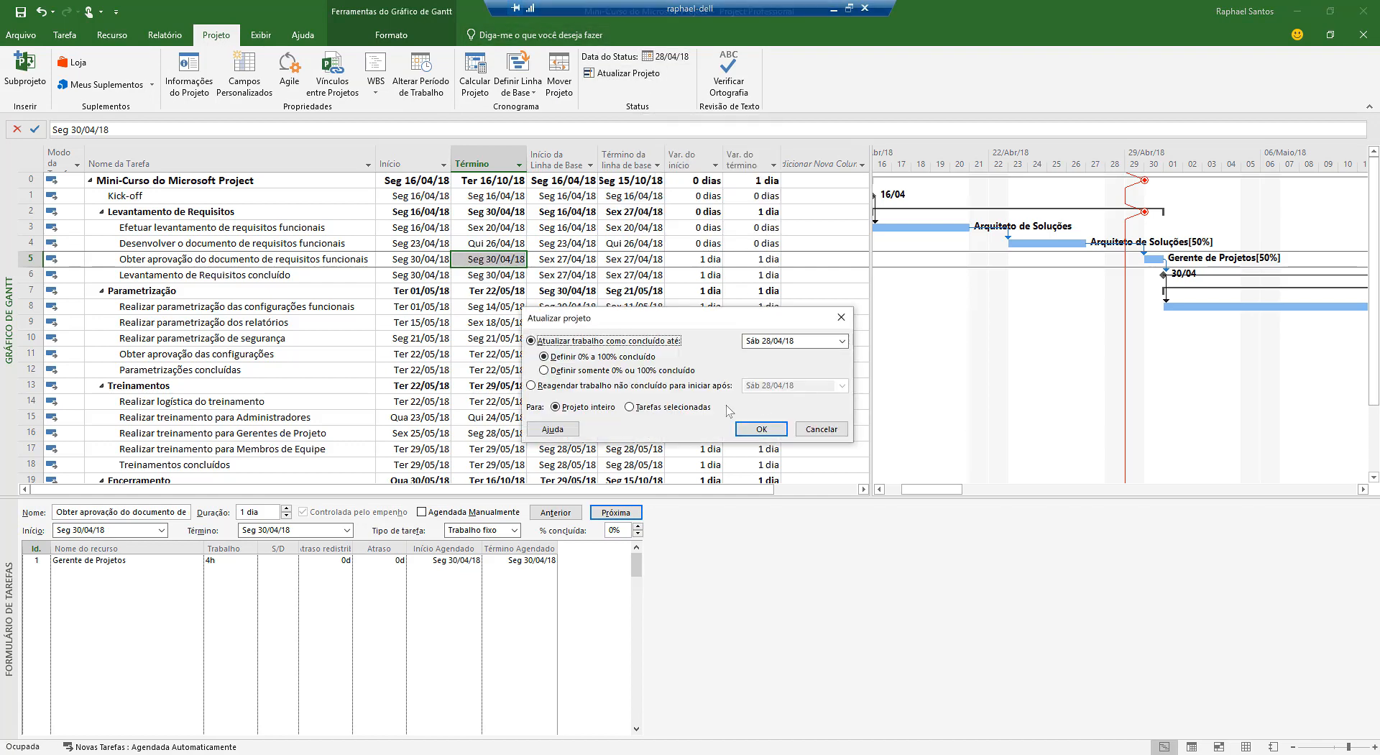
left_click(602, 387)
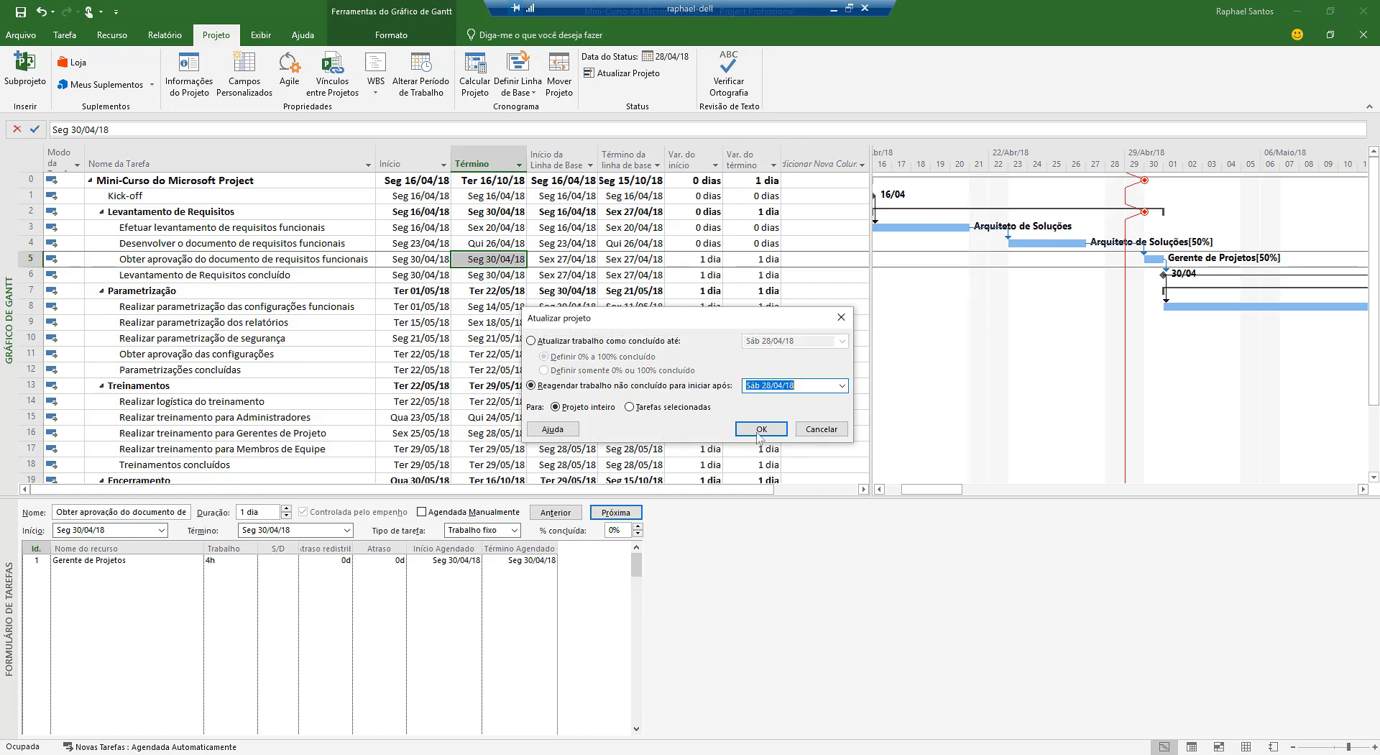
left_click(837, 428)
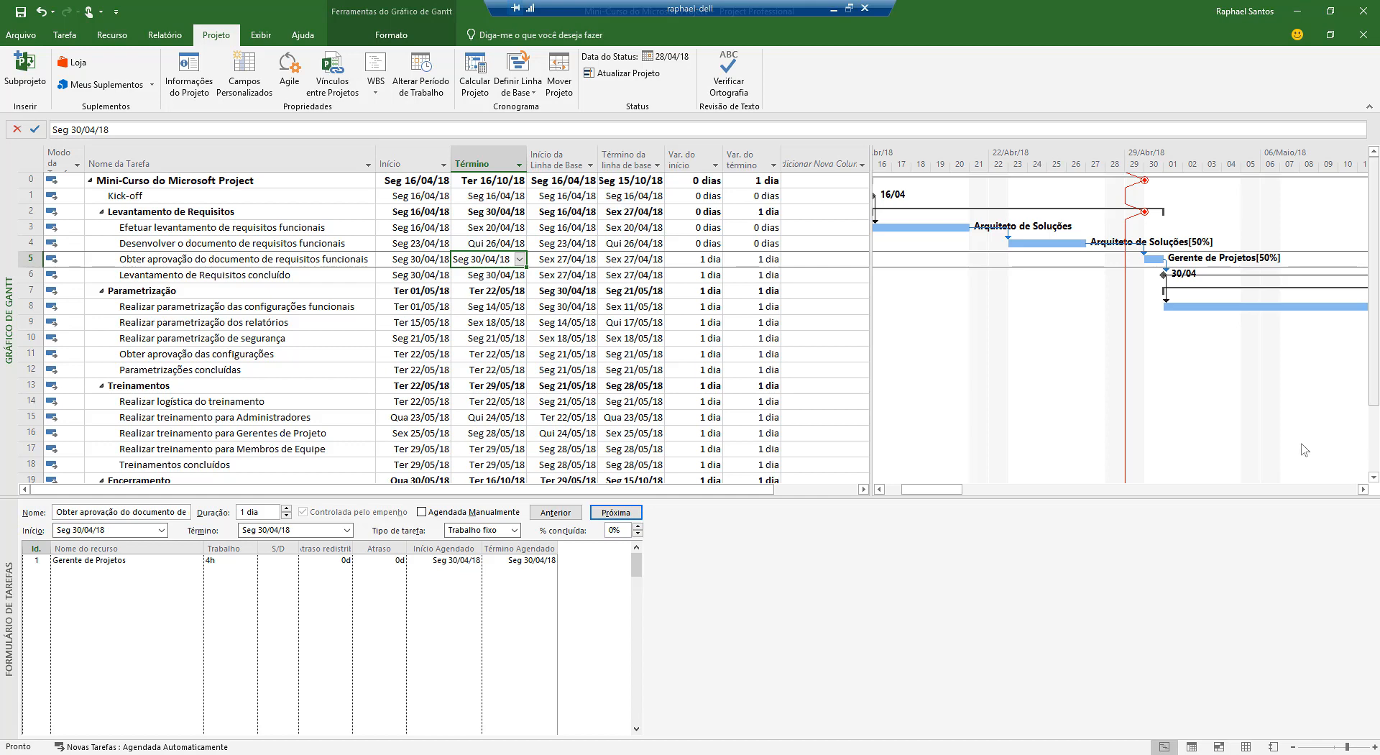
- Switch the Gantt chart's table back to Controle
left_click(266, 38)
left_click(536, 88)
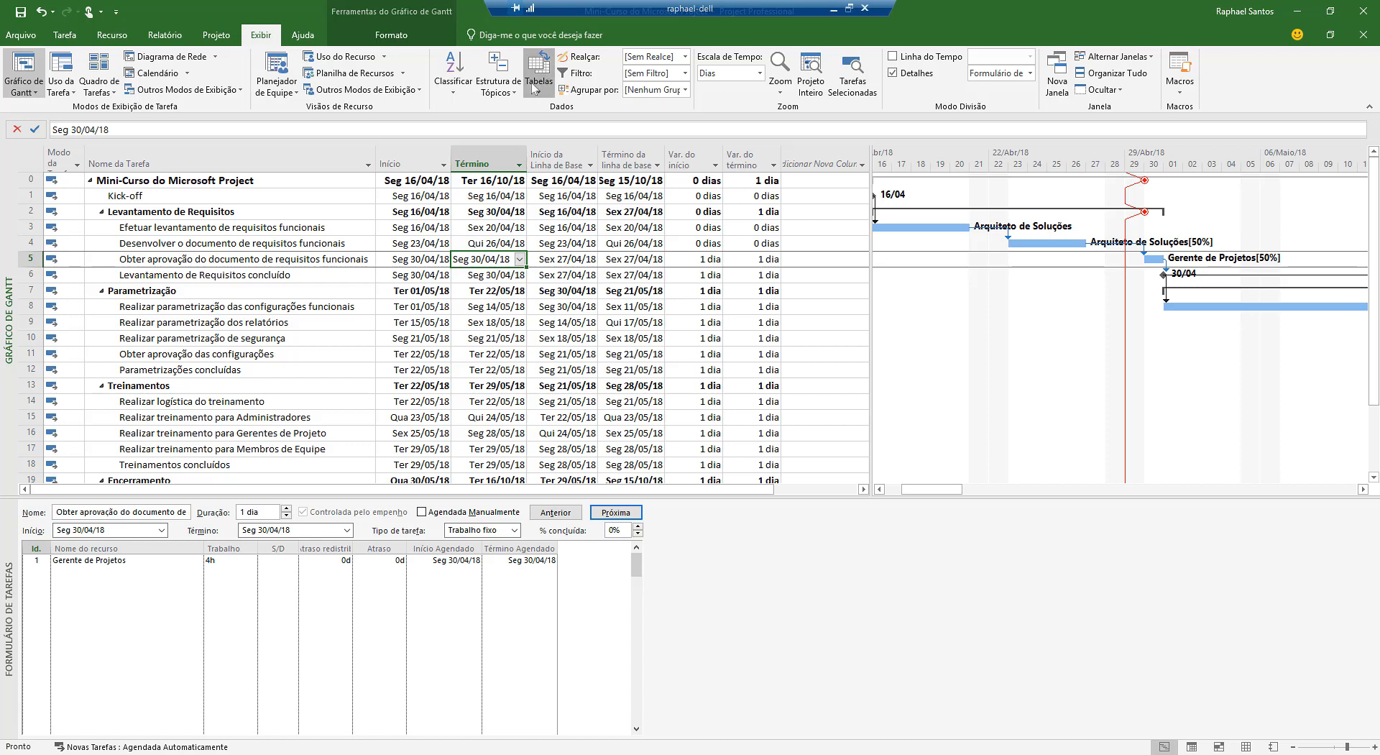
left_click(564, 124)
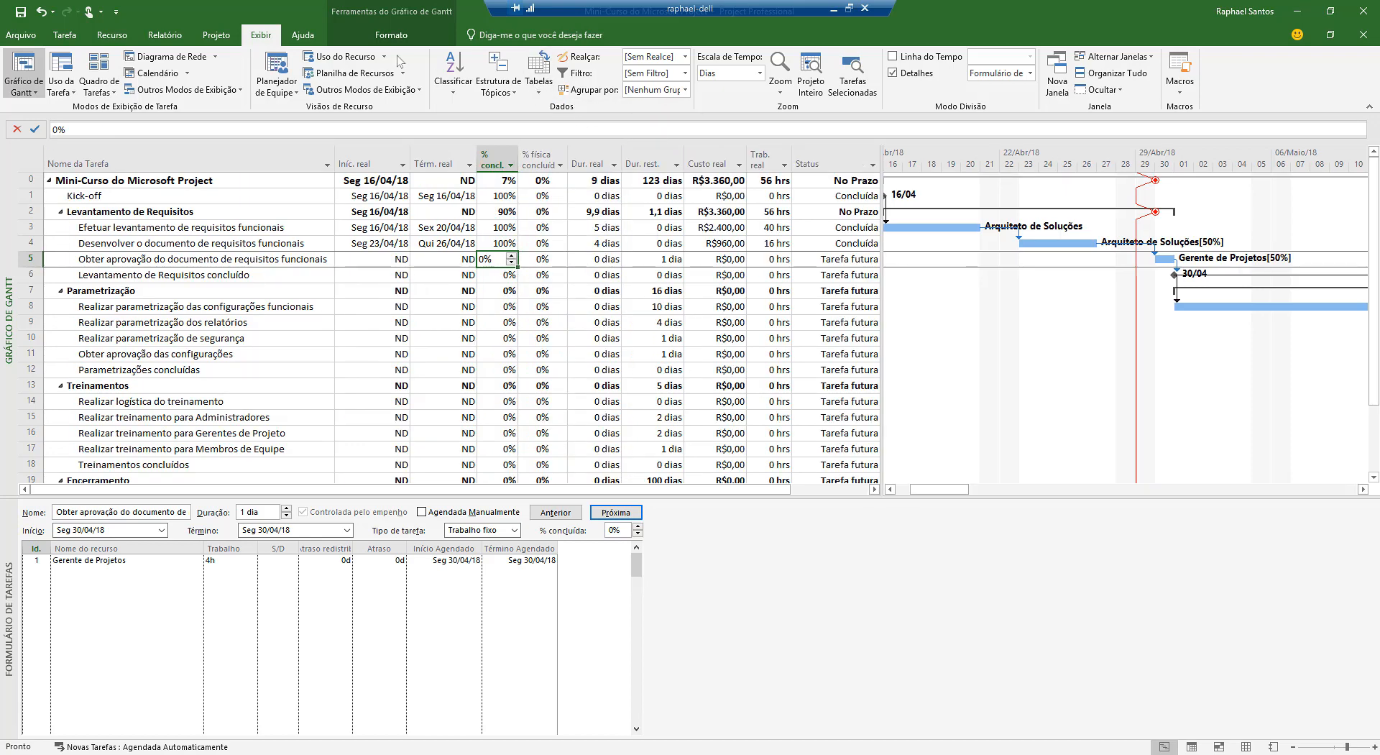
- Set the project's status date to 05/05/18
left_click(225, 36)
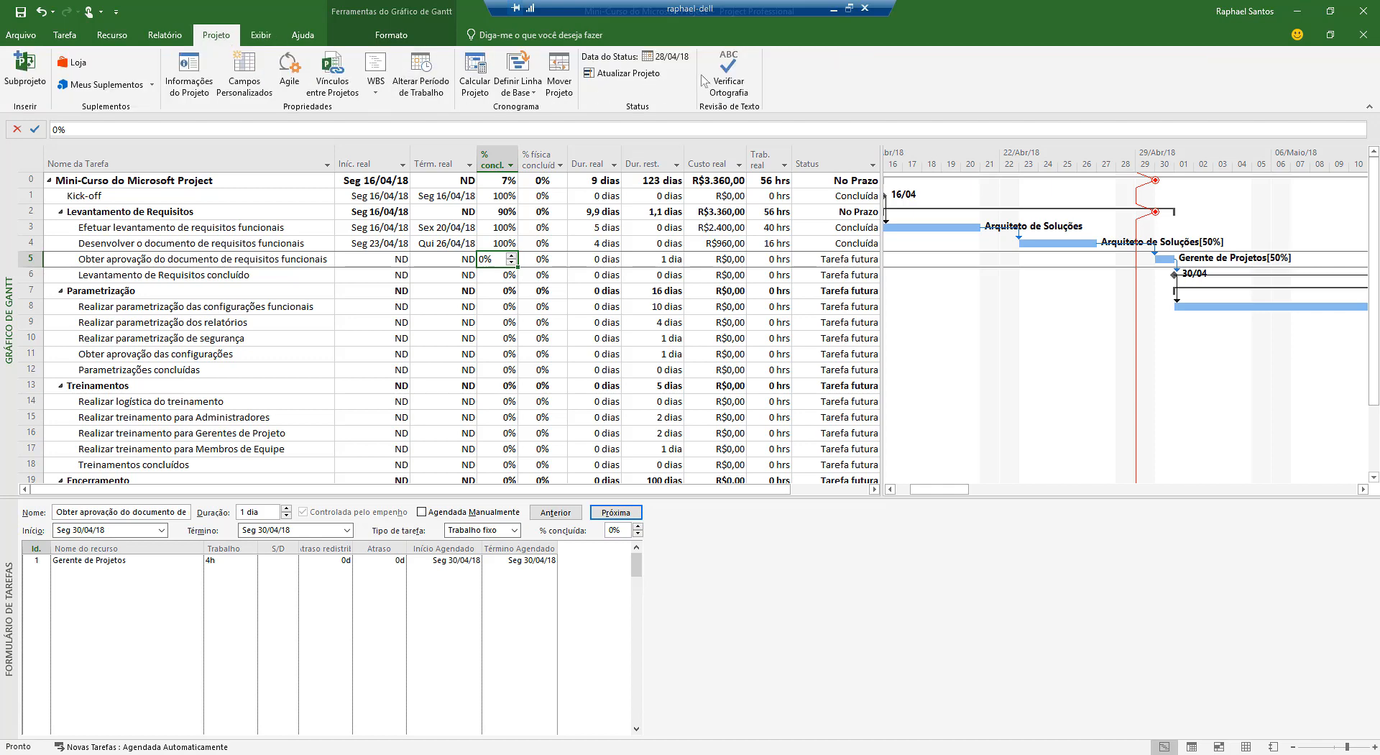
left_click(668, 57)
left_click(766, 371)
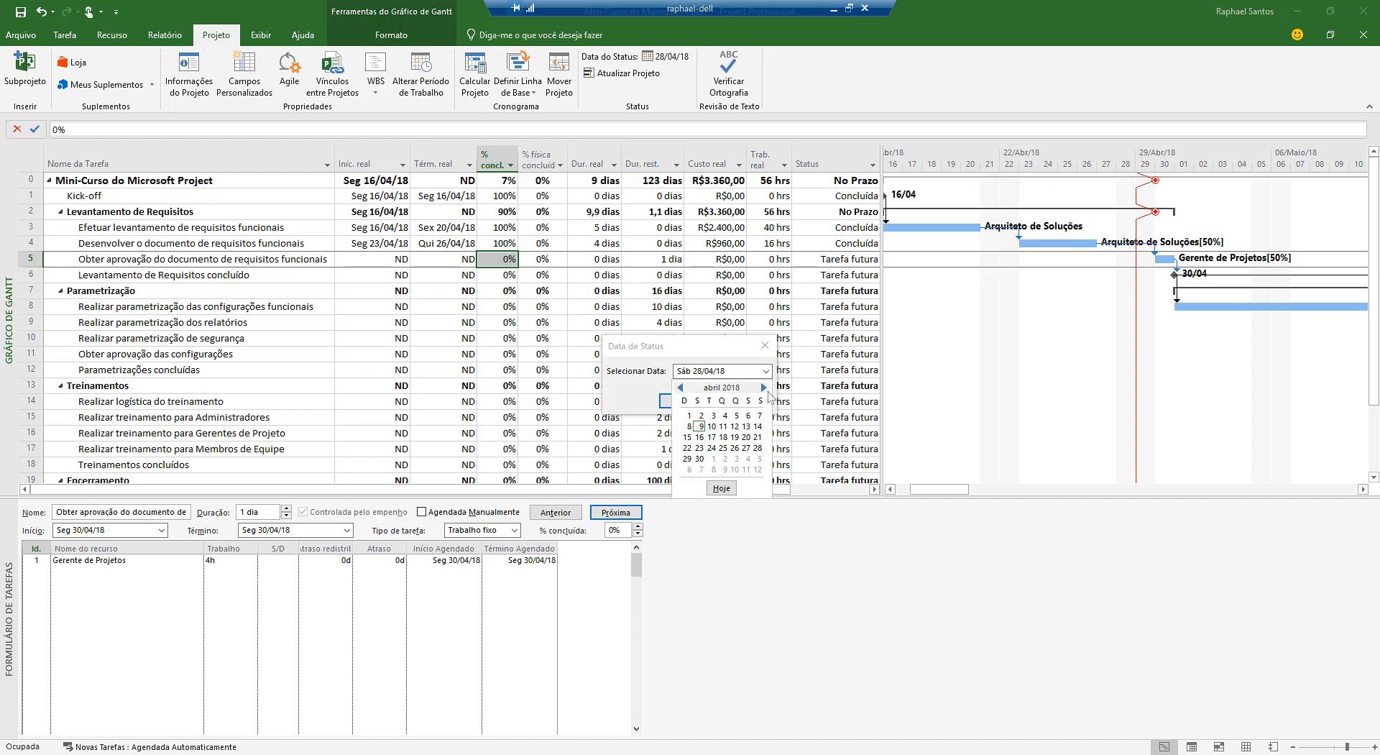
left_click(760, 459)
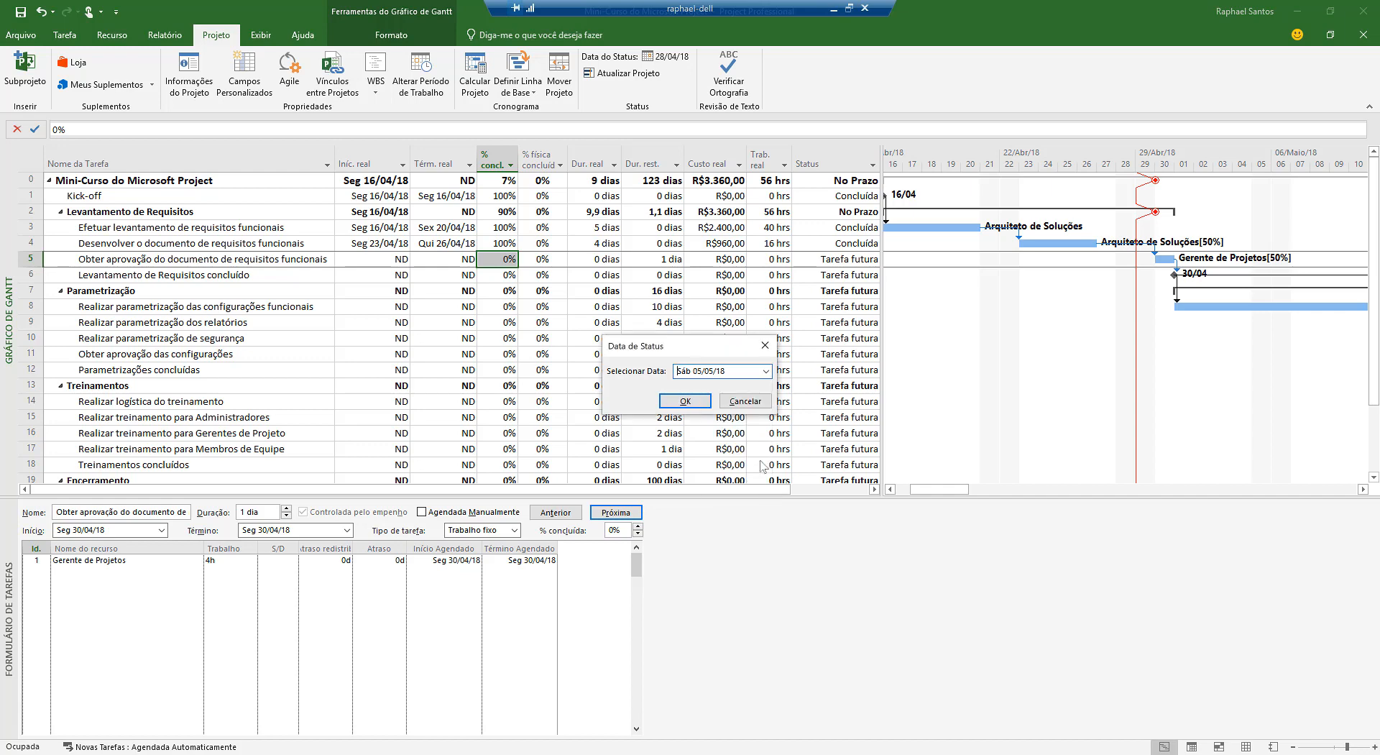
left_click(685, 401)
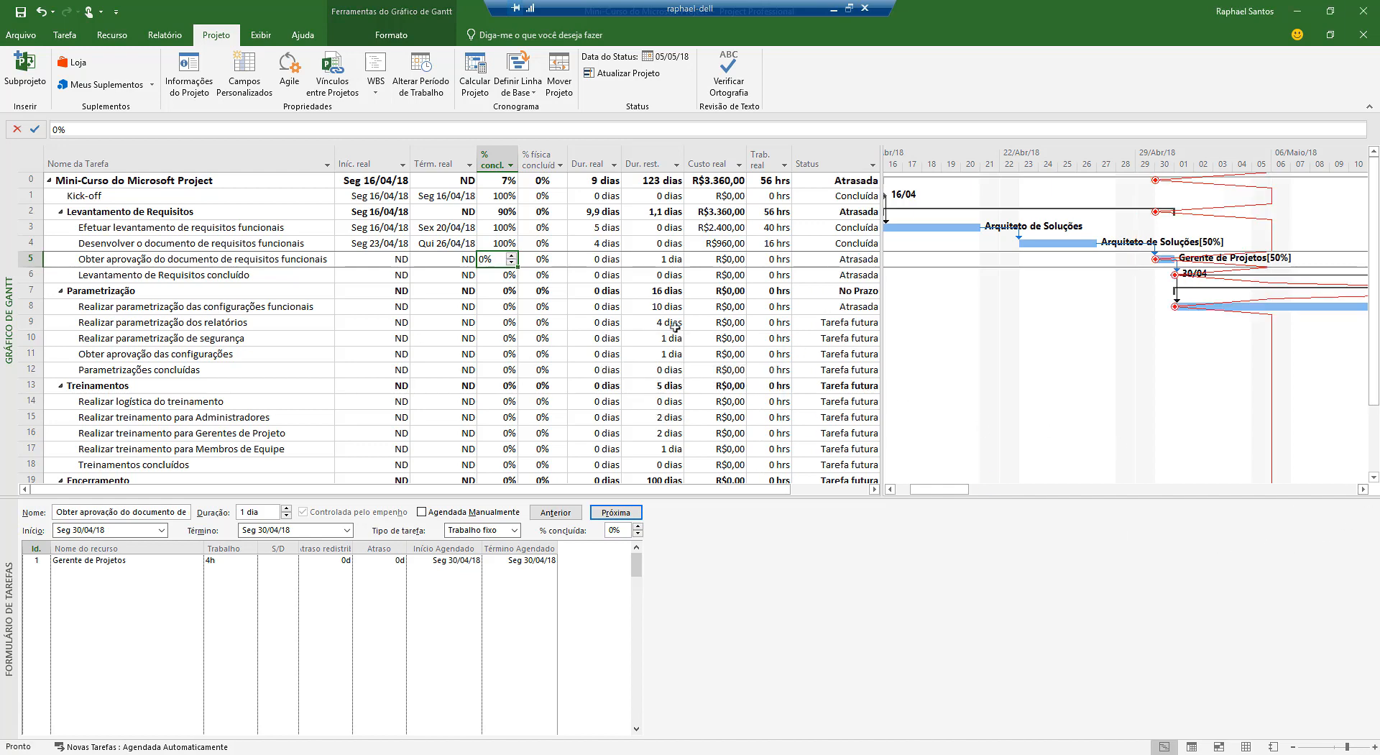
- Examine the late tasks 5, 6 and 8 against the status date line in the Gantt chart
left_click(214, 263)
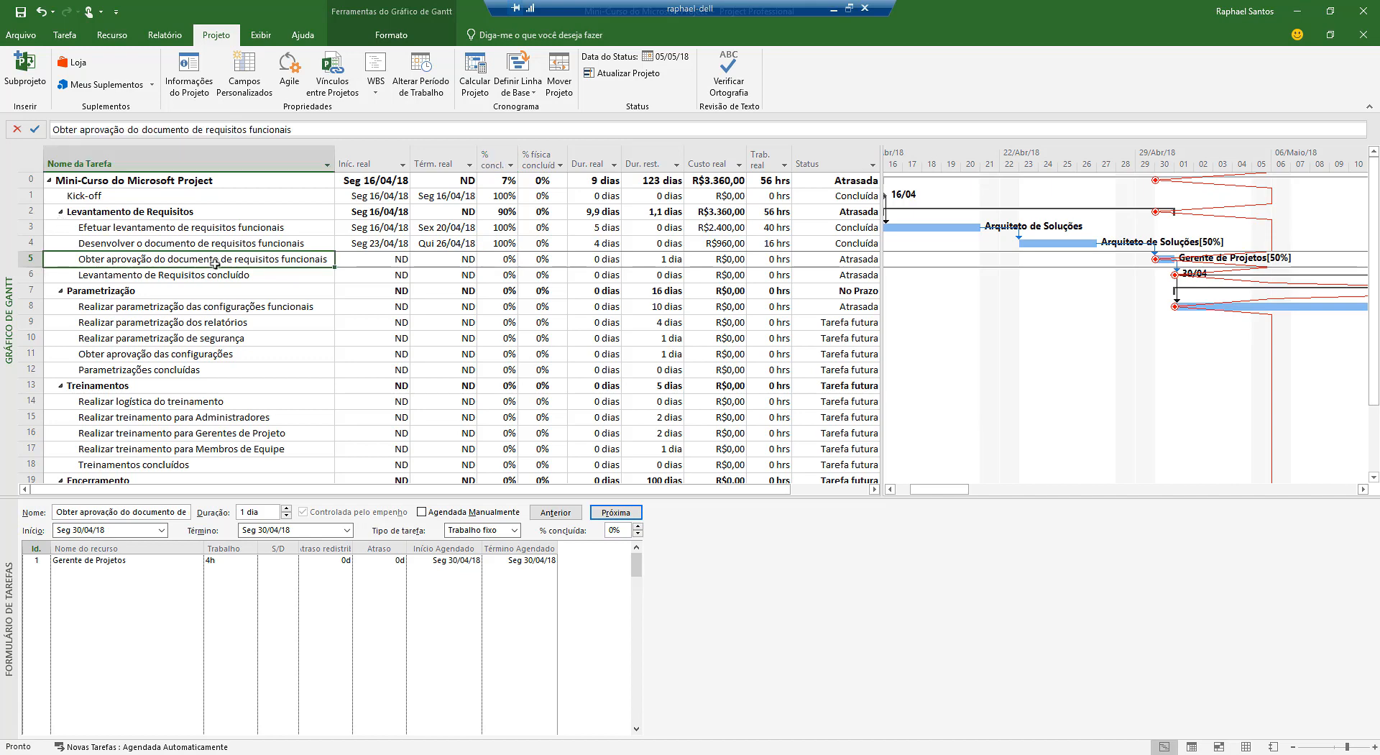
left_click(220, 279)
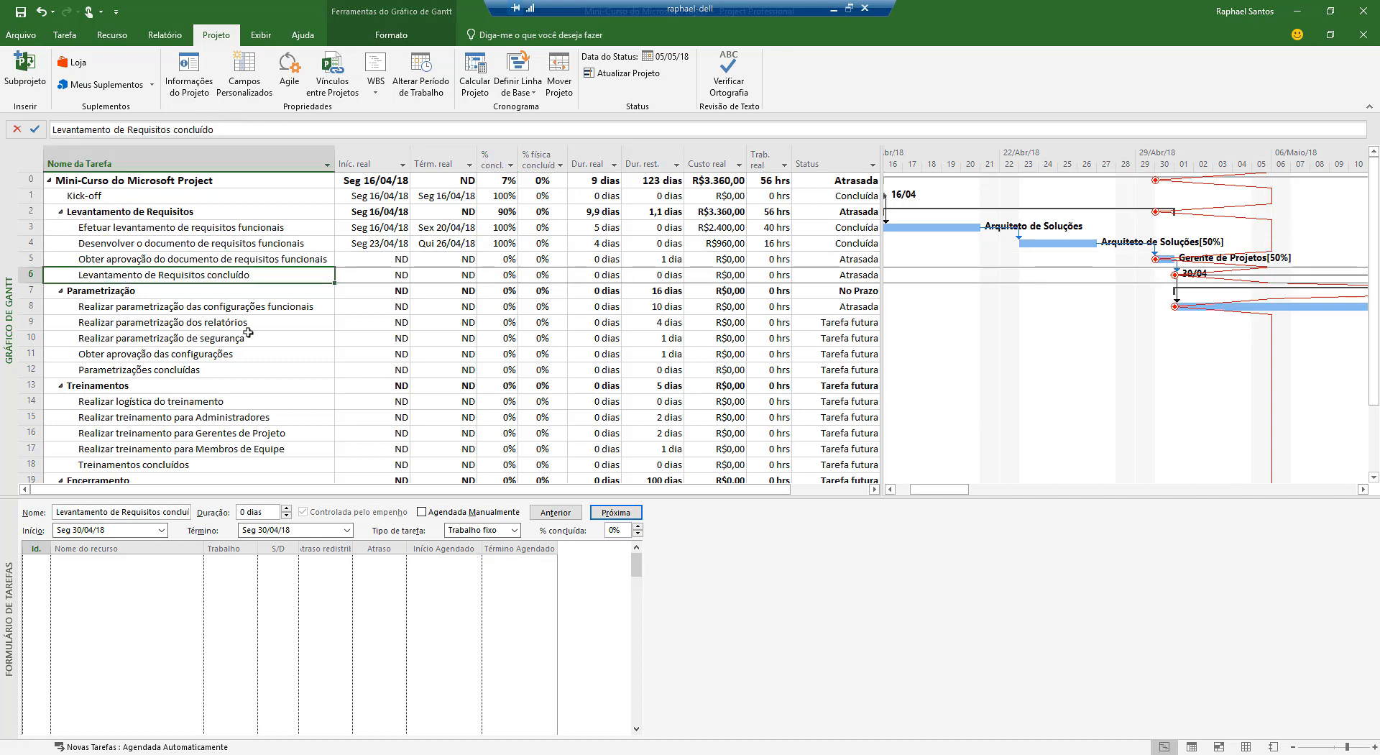
left_click(187, 308)
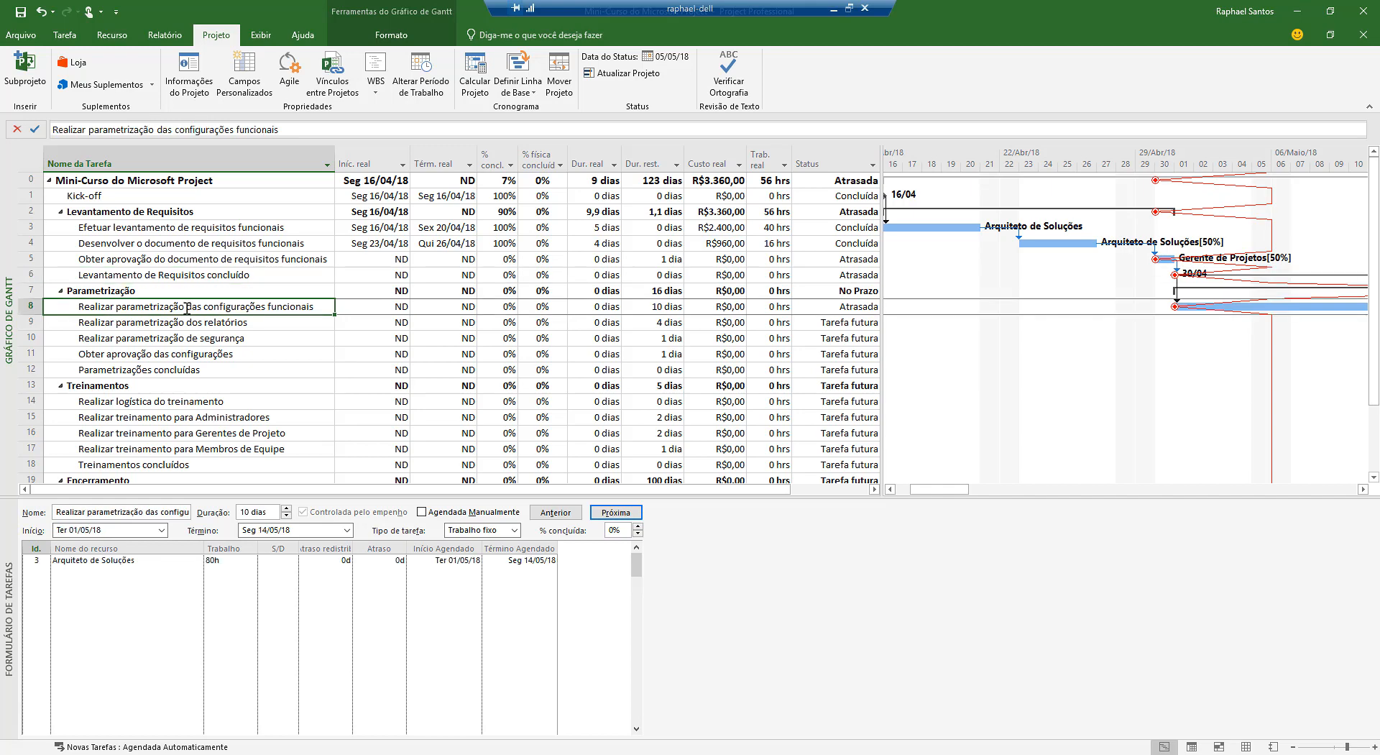
left_click(1362, 489)
left_click(1362, 490)
left_click(1362, 489)
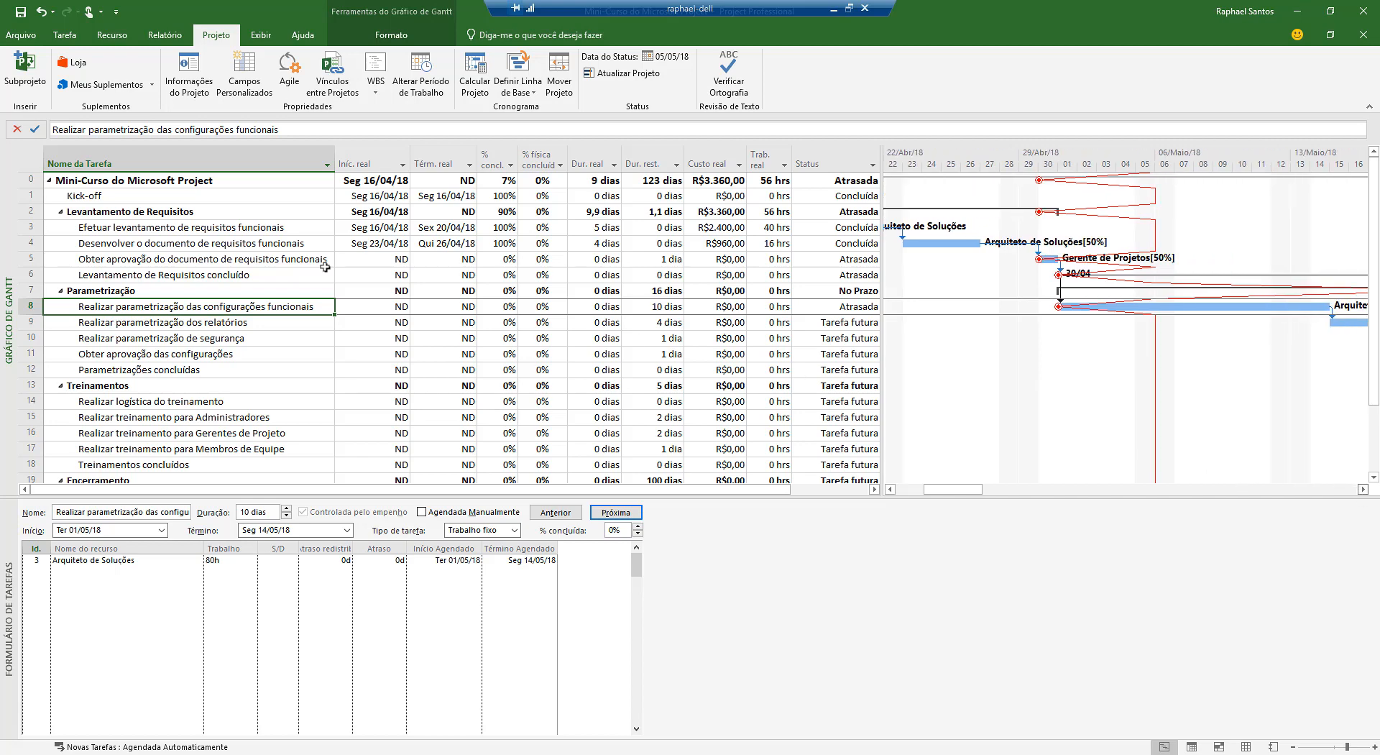
left_click(164, 259)
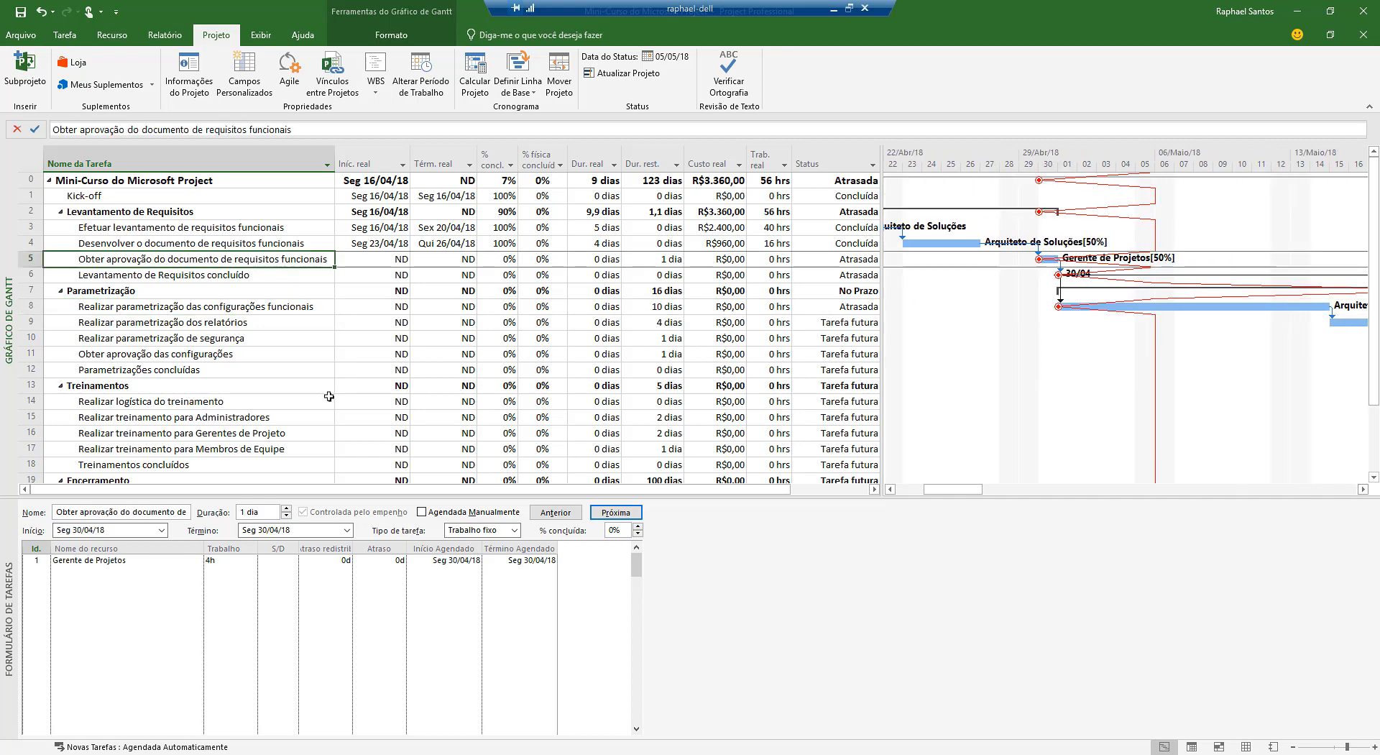
left_click(155, 278)
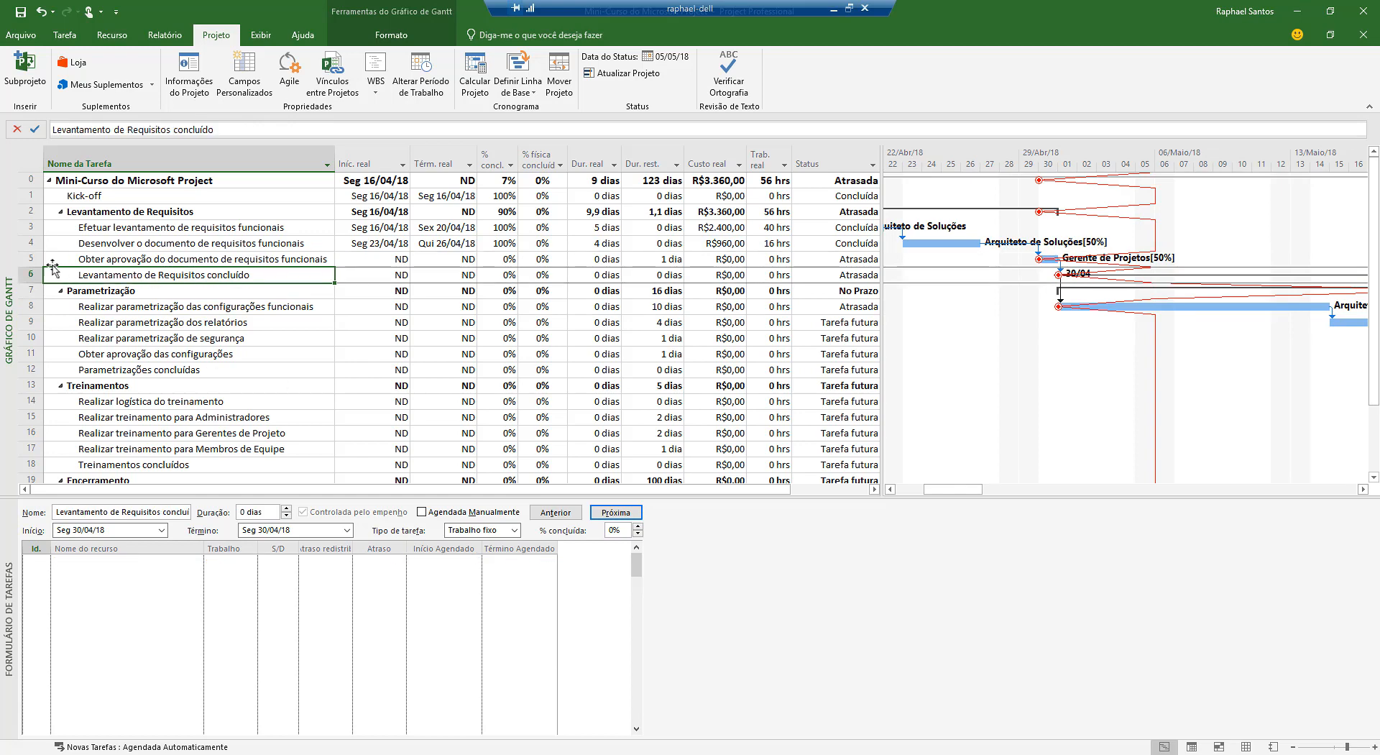
- Update Obter aprovação do documento de requisitos funcionais and Levantamento de Requisitos concluído as completed through 05/05/18 with Atualizar Projeto, for Tarefas selecionadas only
left_click_drag(31, 259, 24, 280)
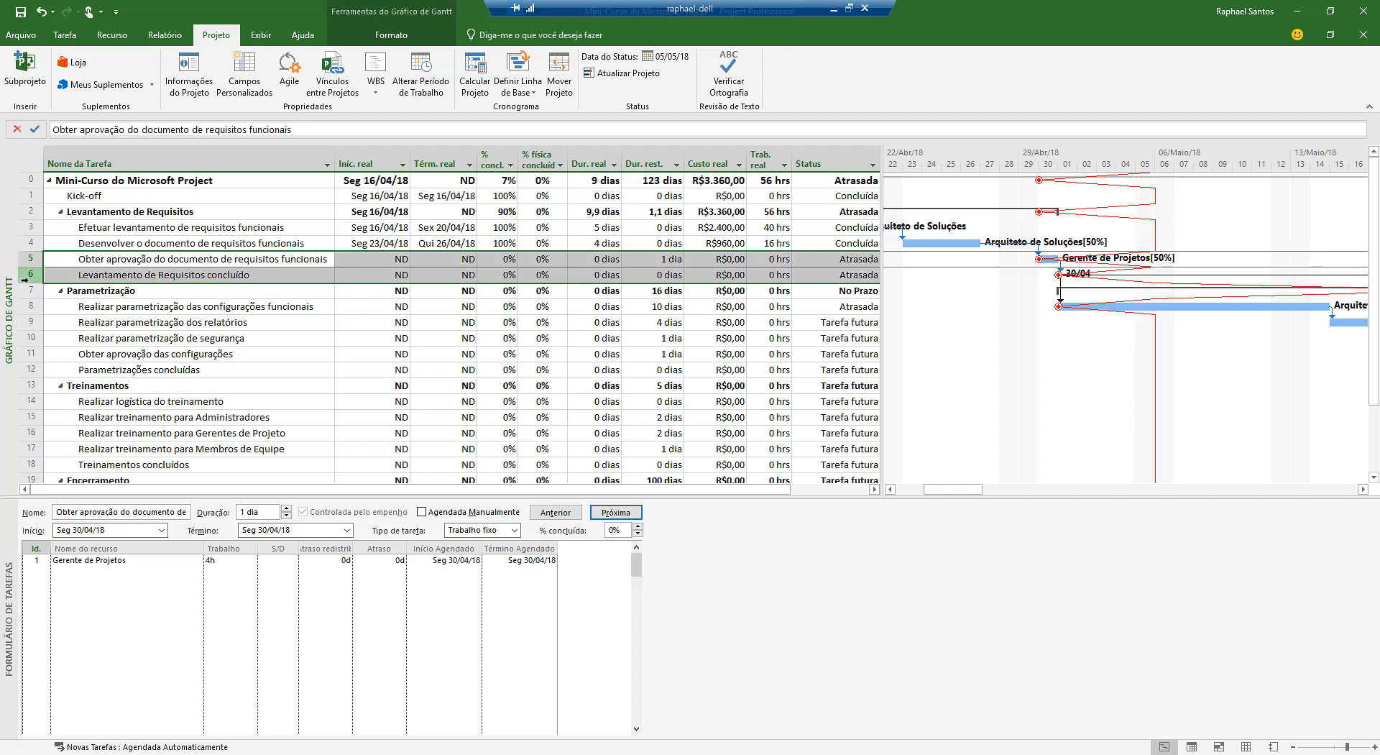
left_click(631, 73)
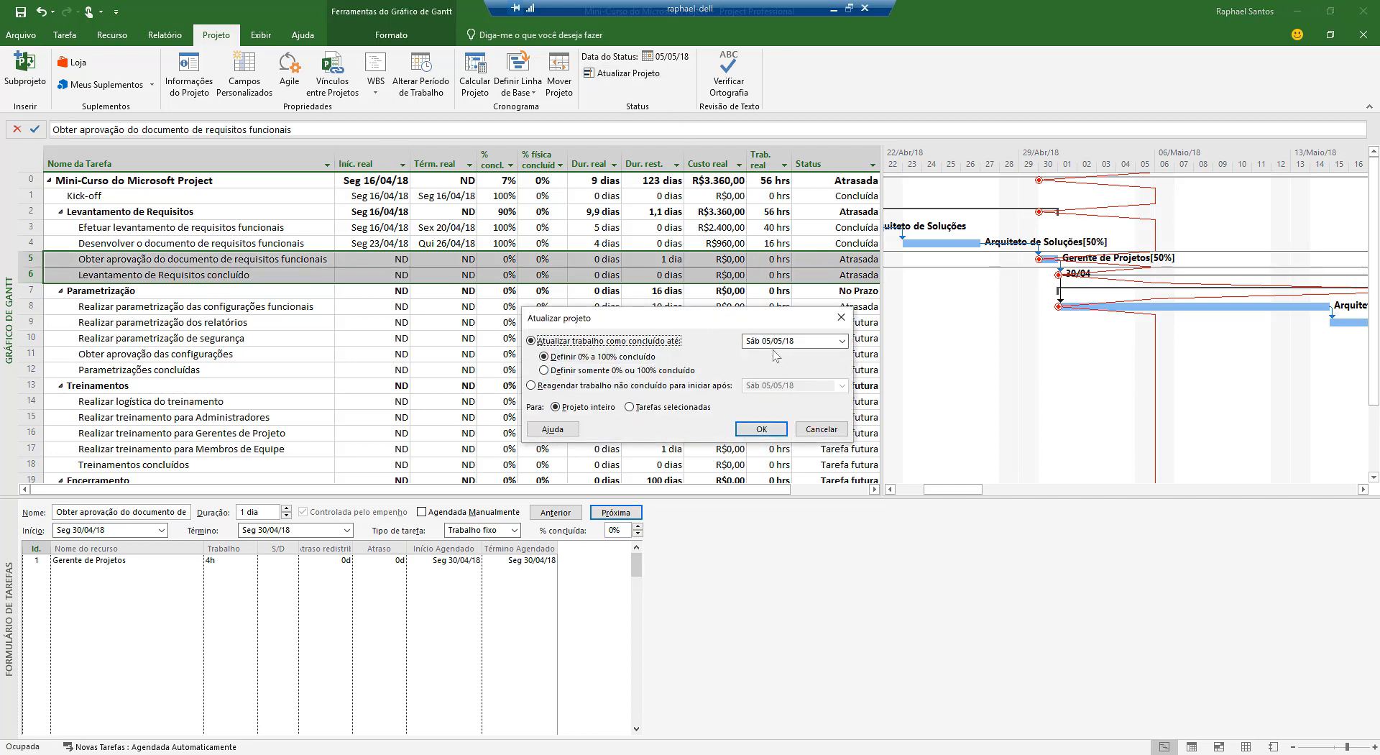
left_click(673, 407)
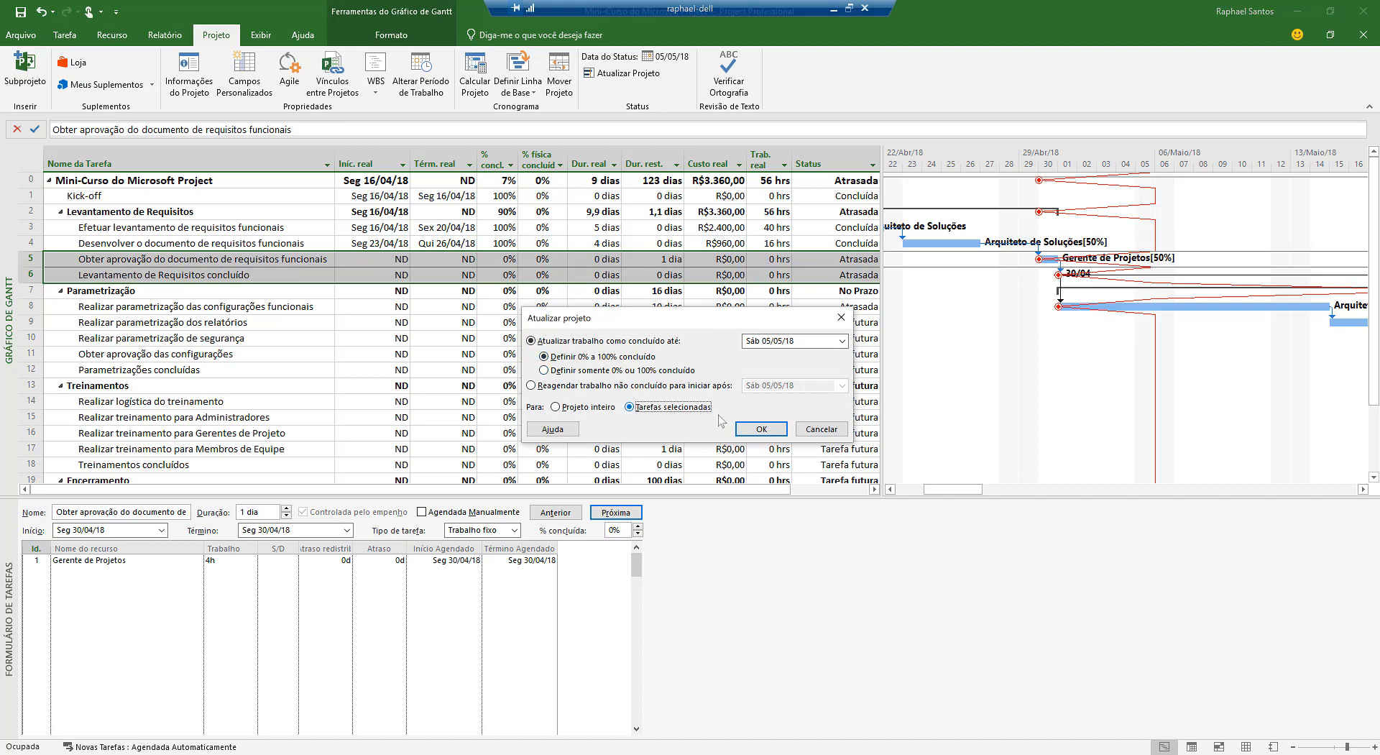
left_click(771, 431)
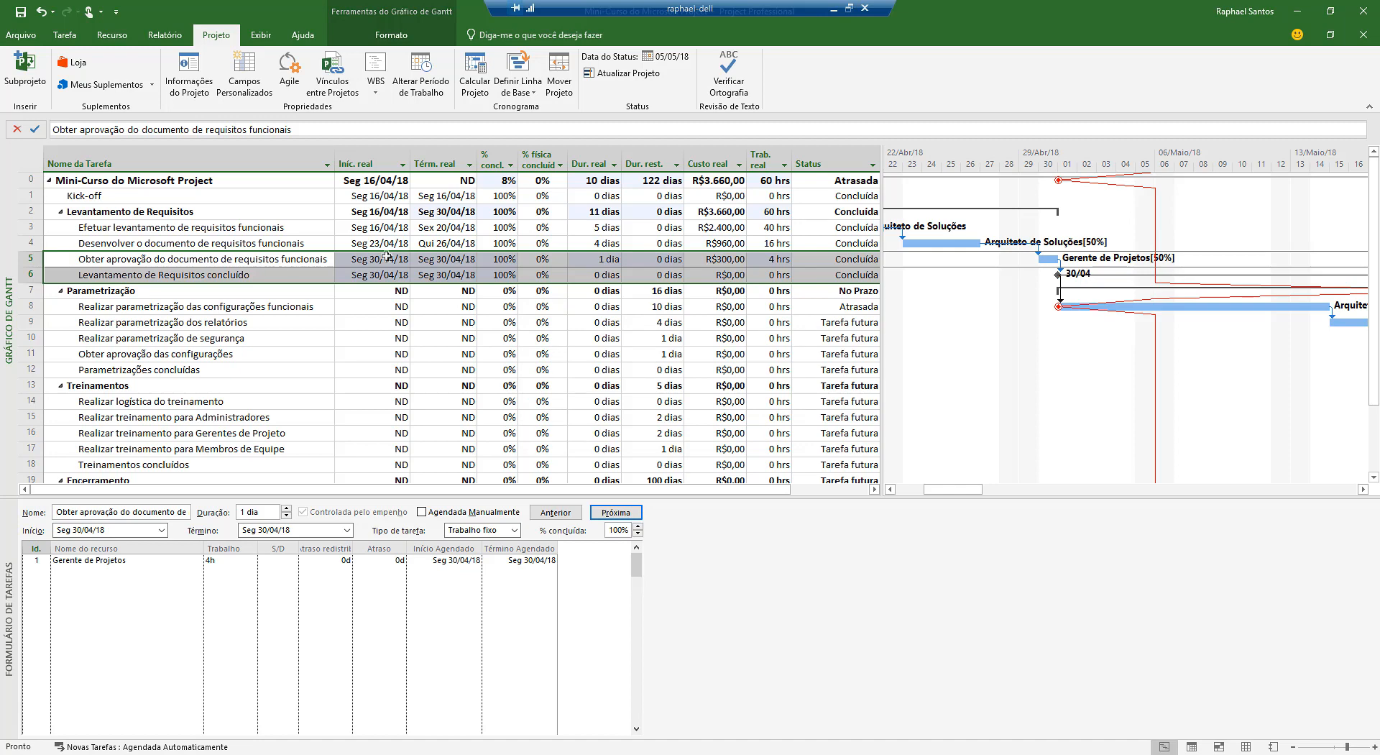
- Update Realizar parametrização das configurações funcionais as completed through 05/05/18 with Atualizar Projeto, using Definir 0% a 100% concluído for Tarefas selecionadas
left_click(198, 308)
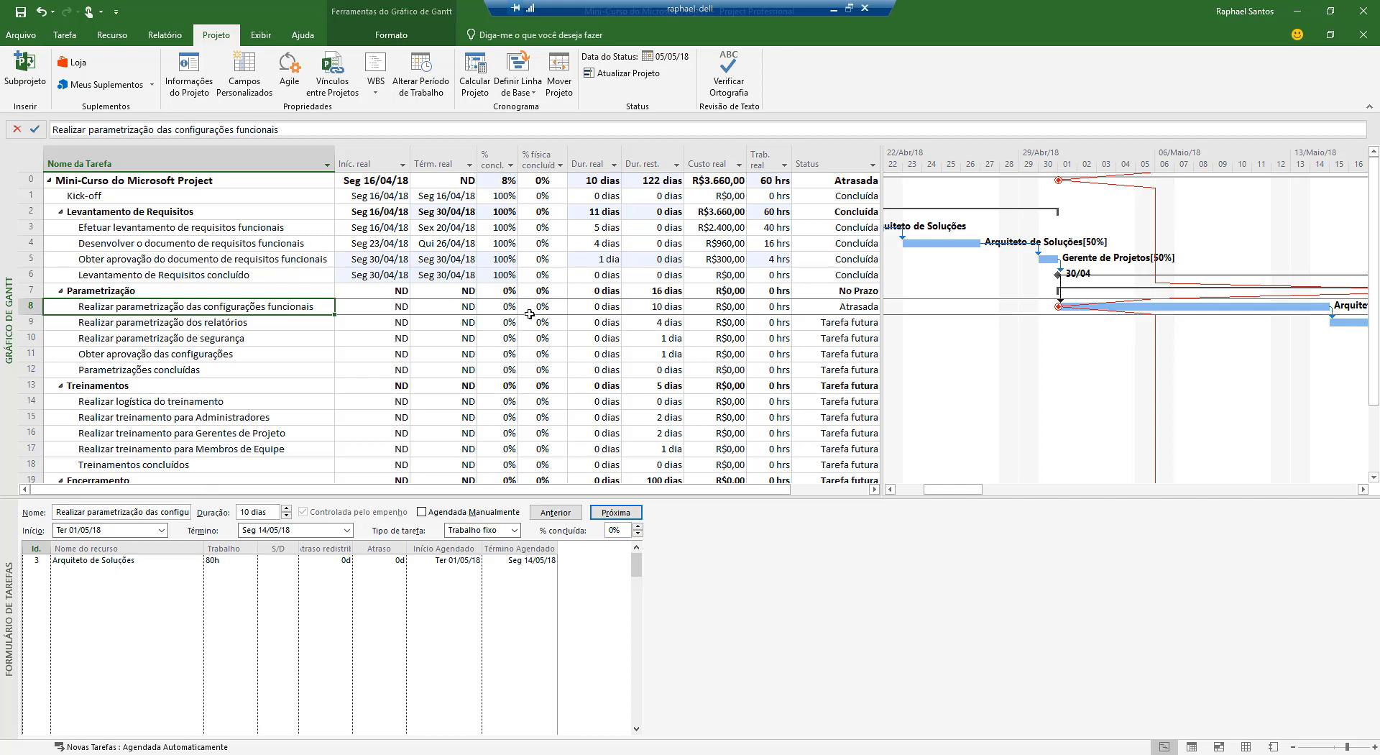
left_click(487, 307)
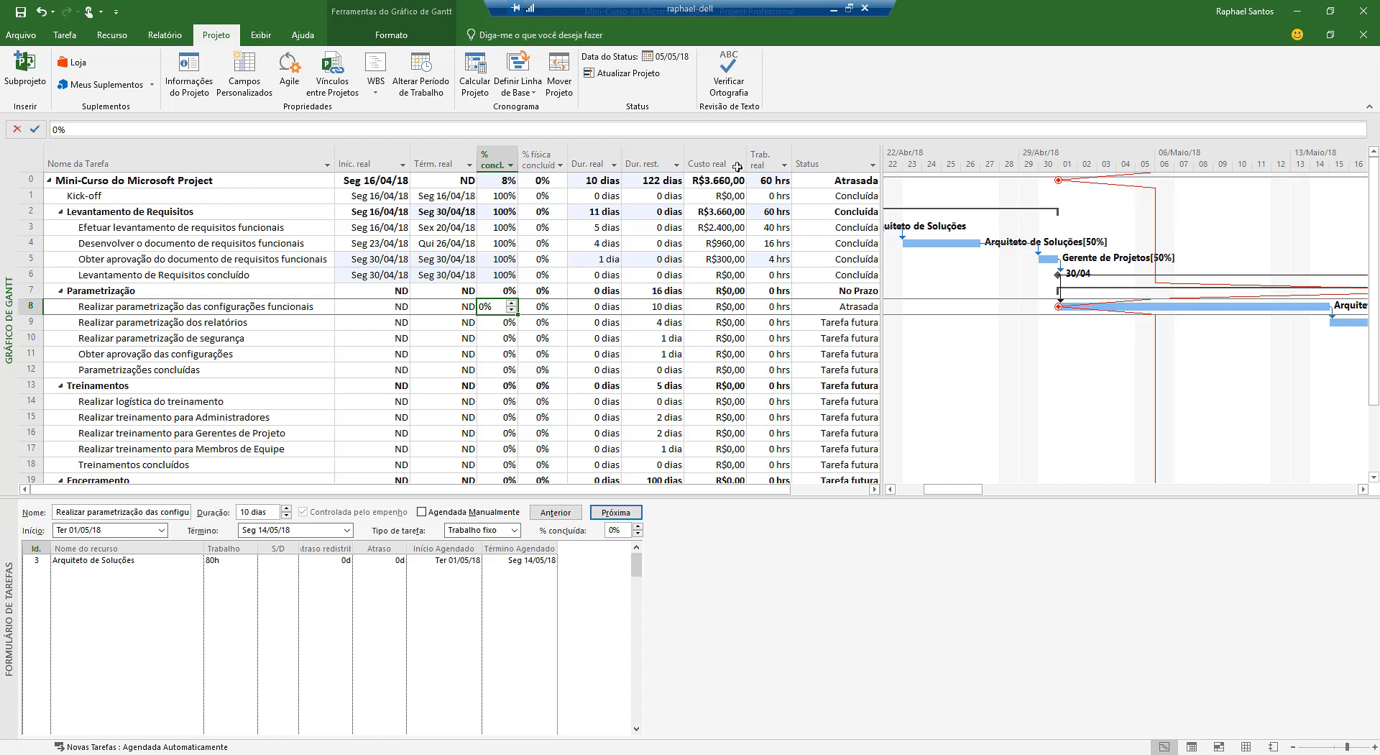
left_click(655, 75)
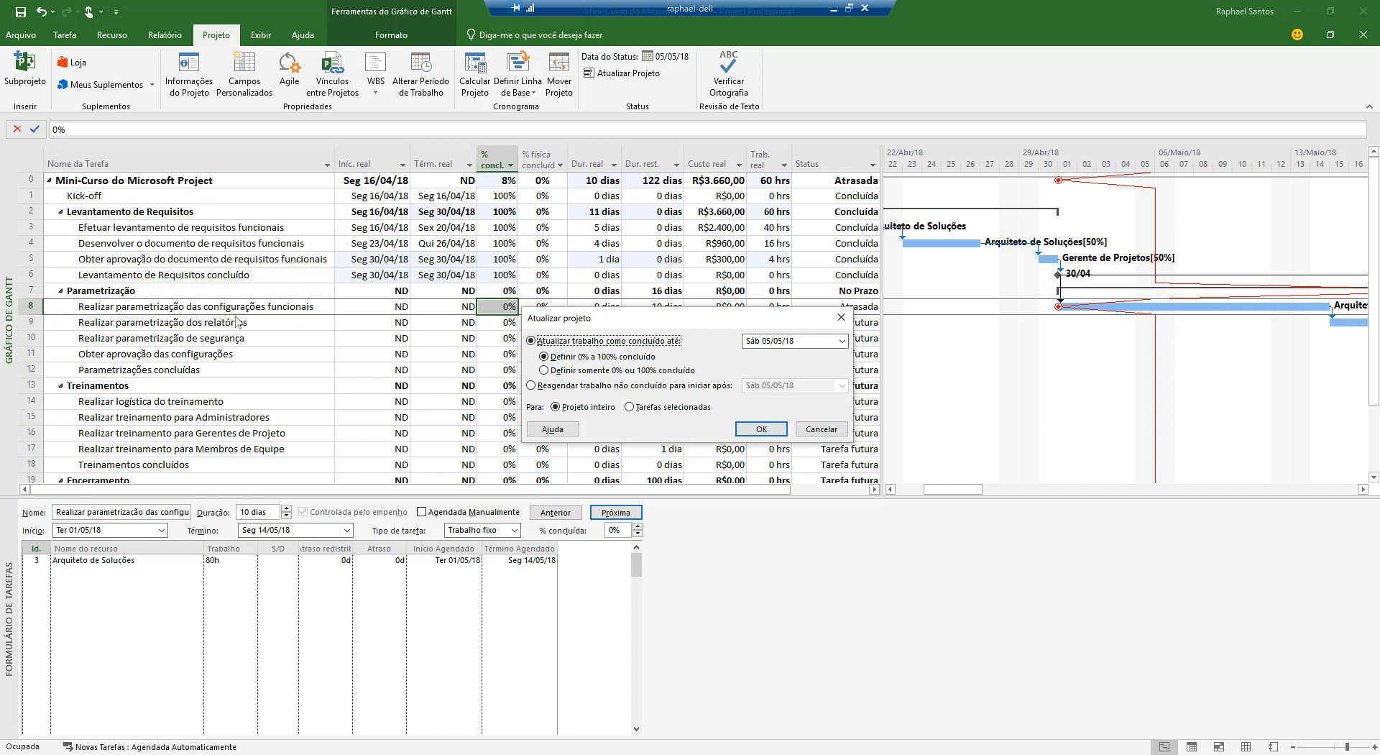
left_click(673, 409)
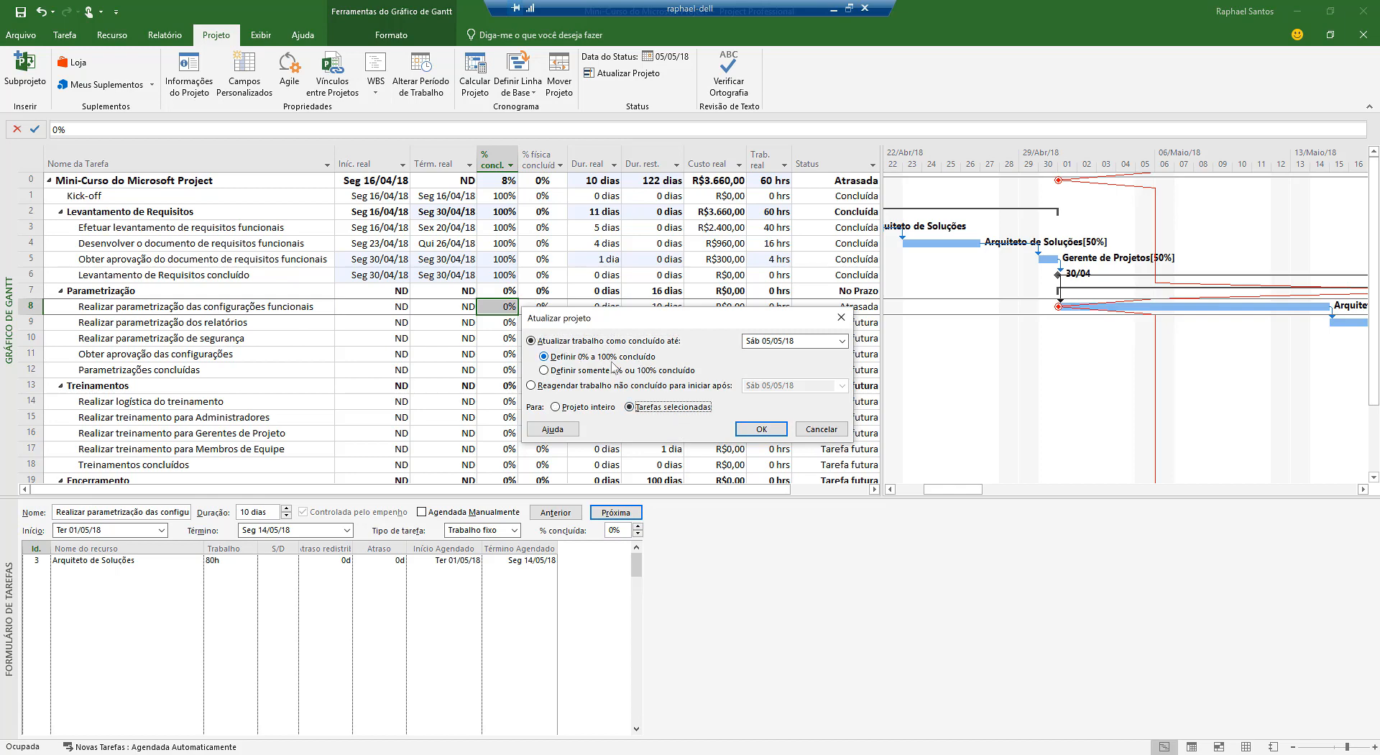
left_click(761, 431)
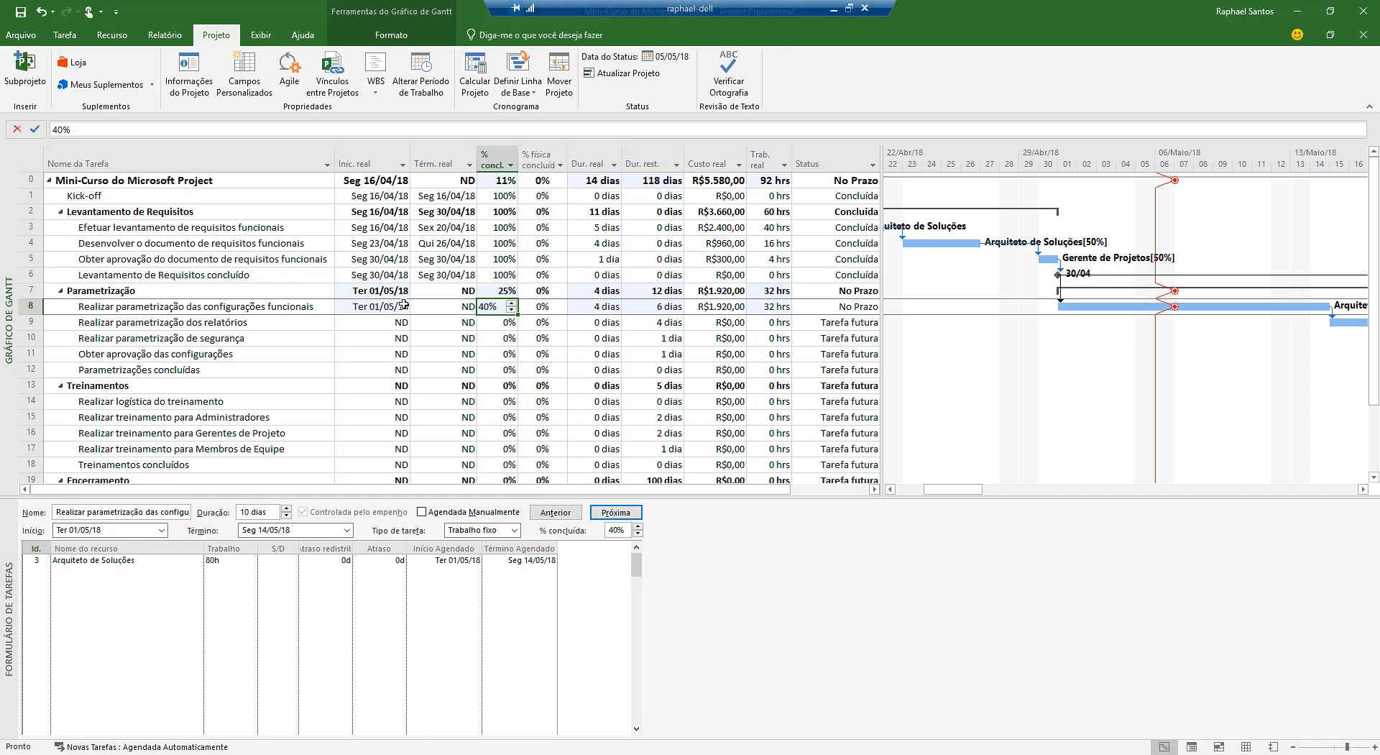
- Check the actual finish, completion percentage, actual and remaining duration, actual cost, actual work and status of Realizar parametrização das configurações funcionais
left_click(442, 306)
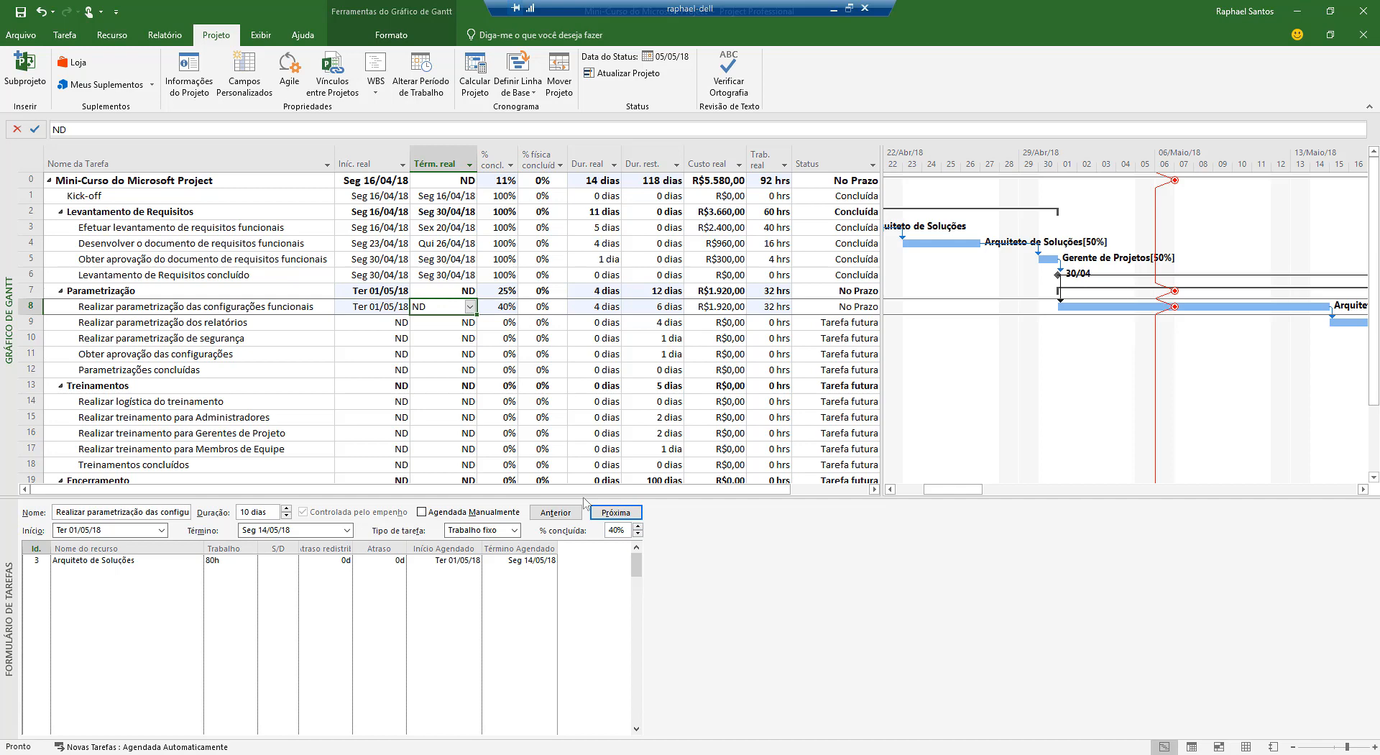
key("Tab")
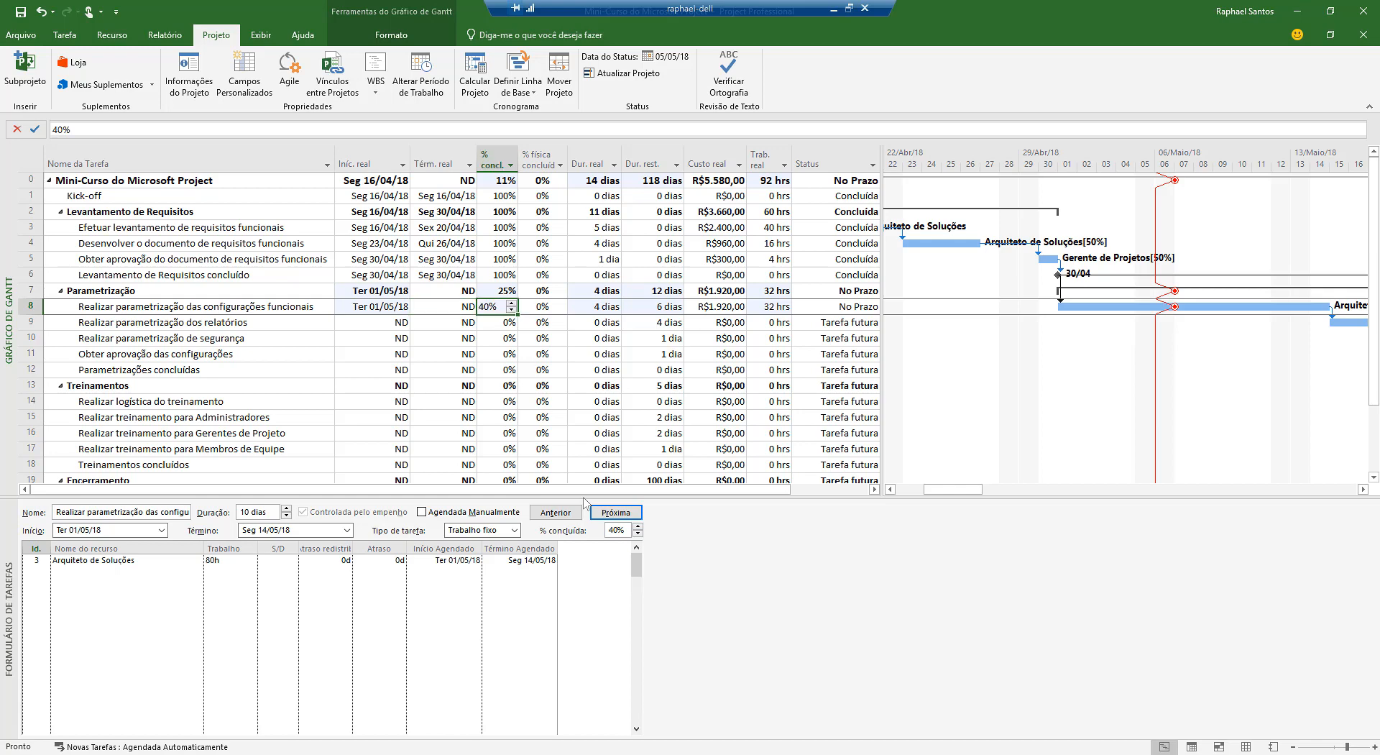
left_click(601, 308)
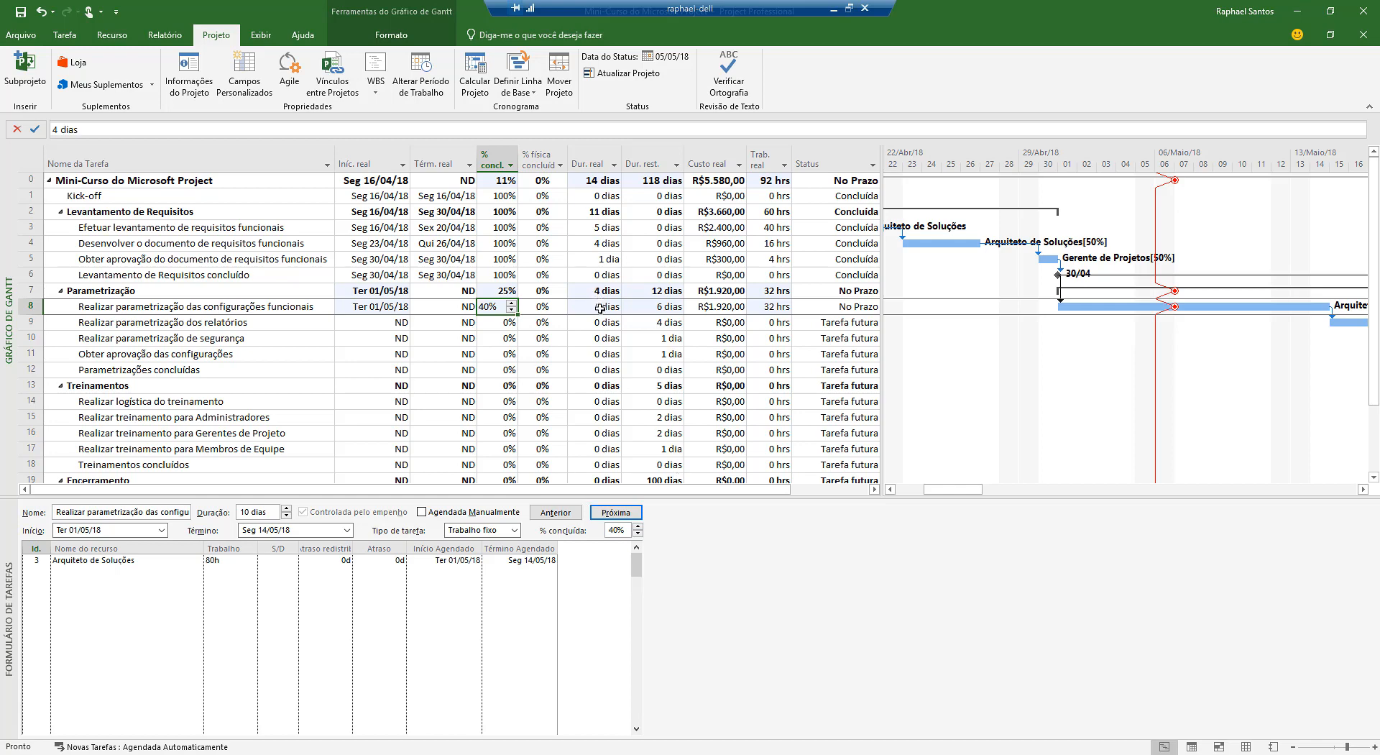
left_click(675, 307)
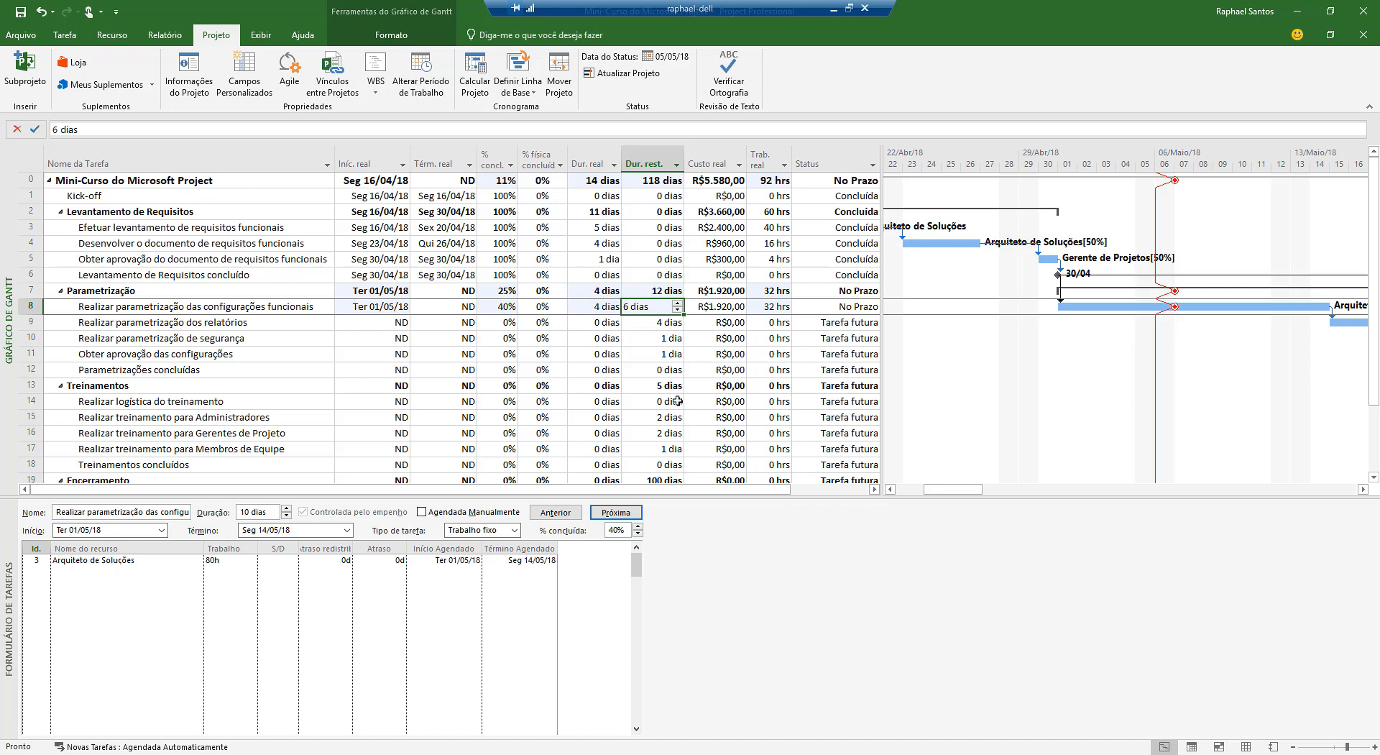
left_click(704, 306)
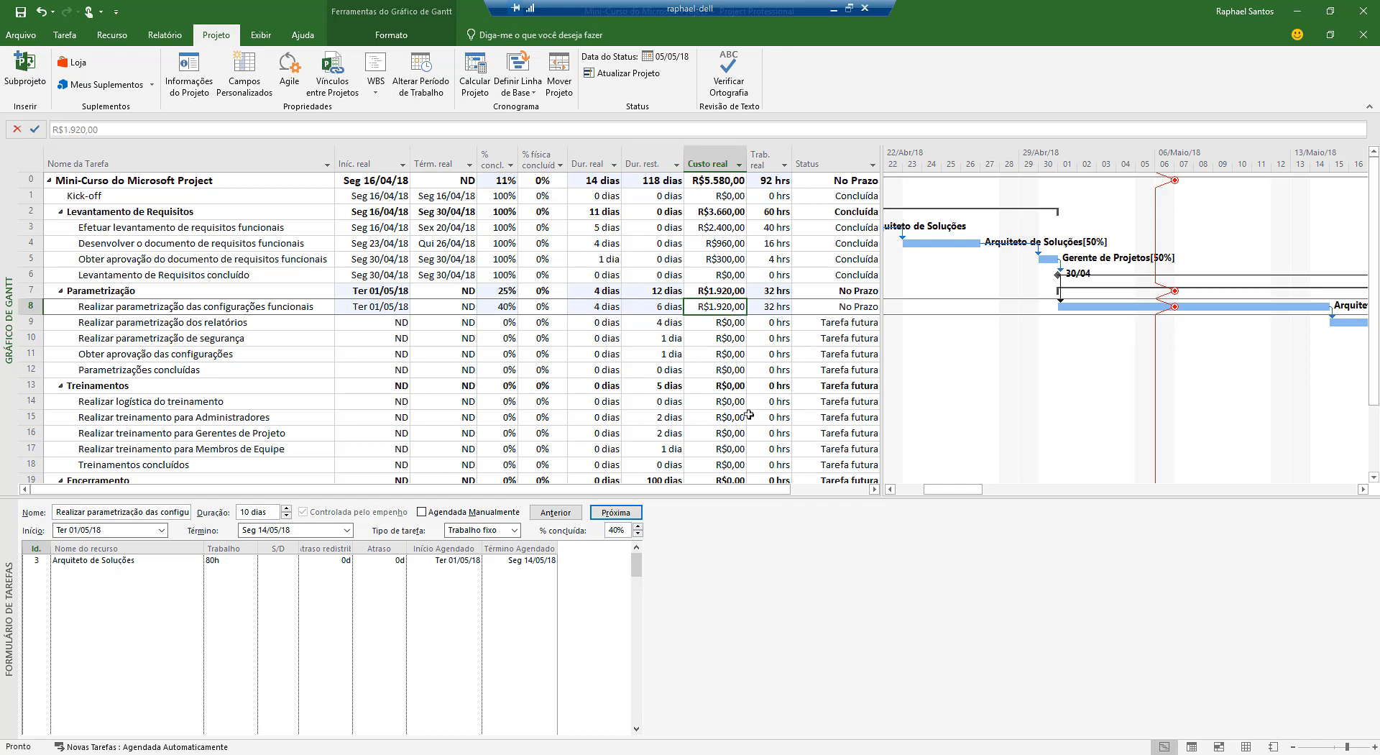
left_click(772, 309)
left_click(857, 309)
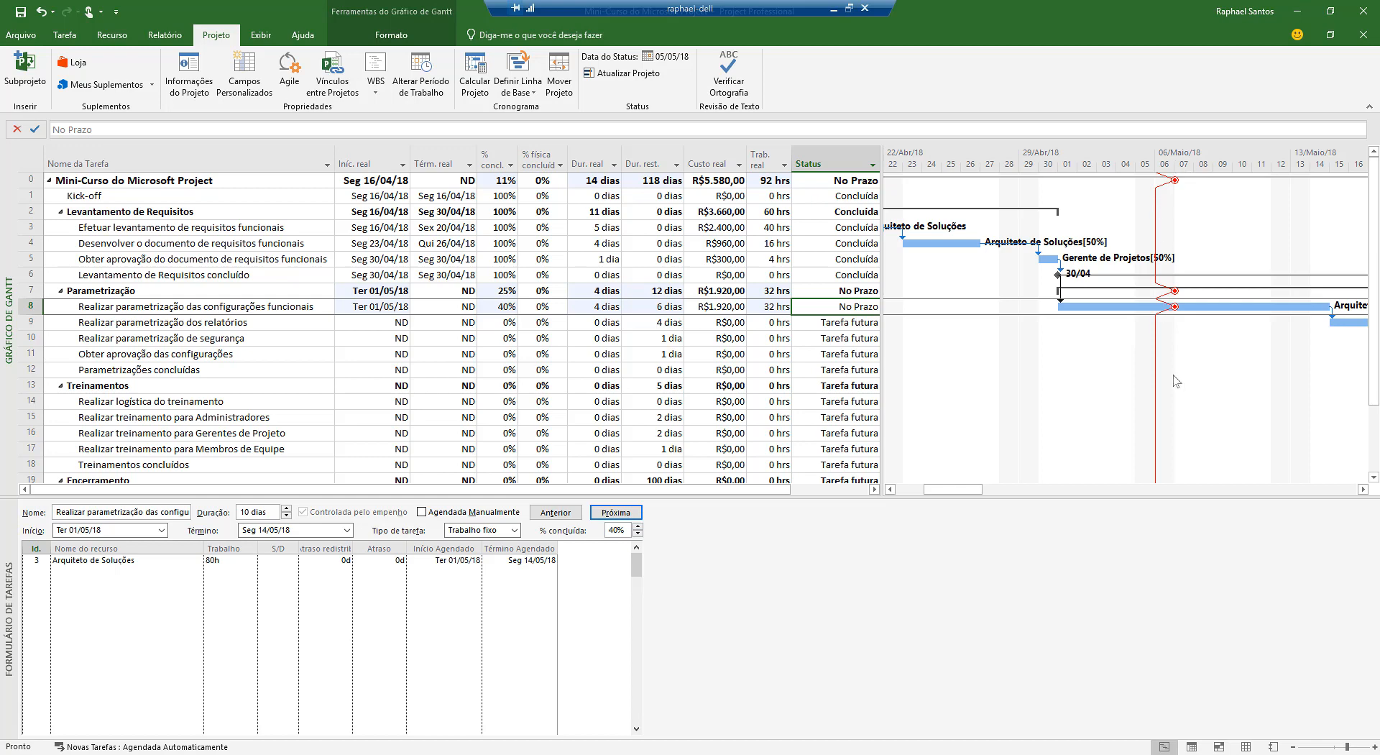
- Set the project's status date to 12/05/18
left_click(1361, 489)
left_click(1362, 489)
left_click(1362, 490)
left_click(1362, 490)
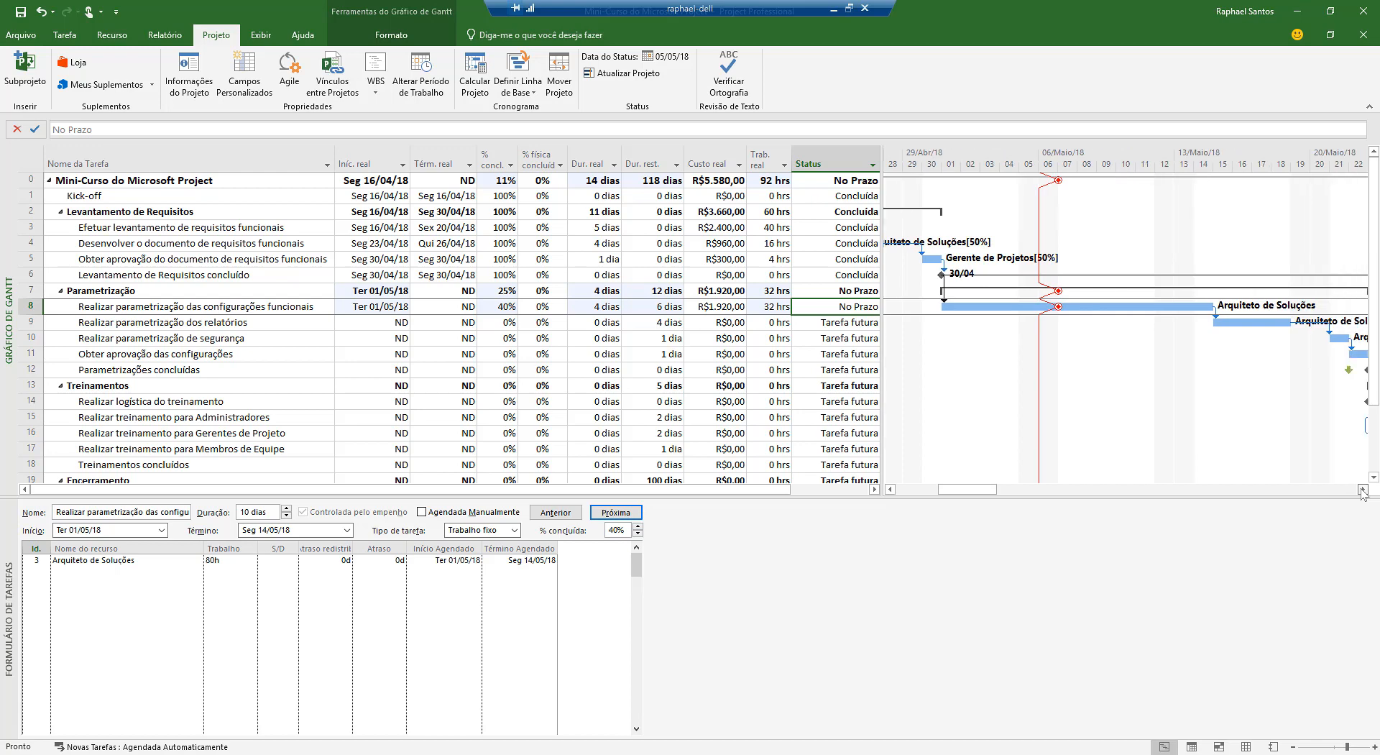
left_click(1361, 489)
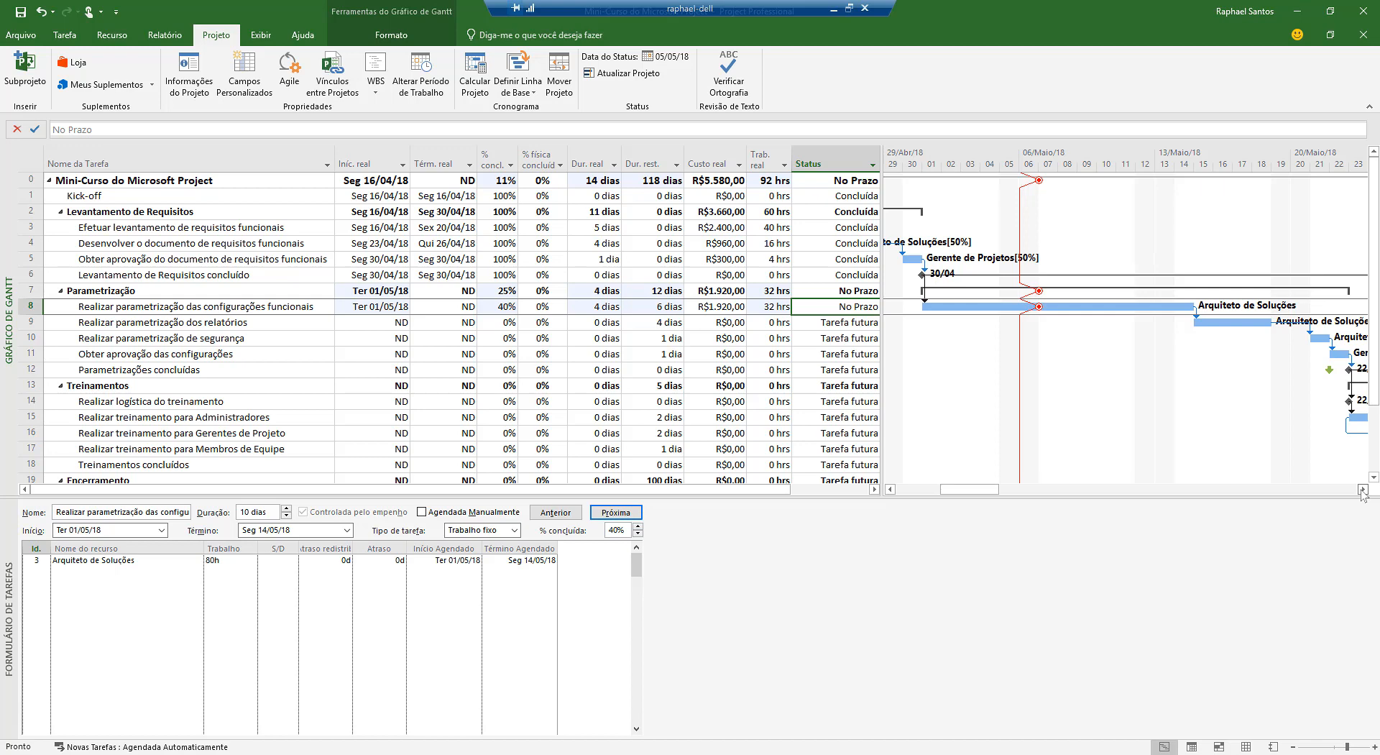
left_click(683, 58)
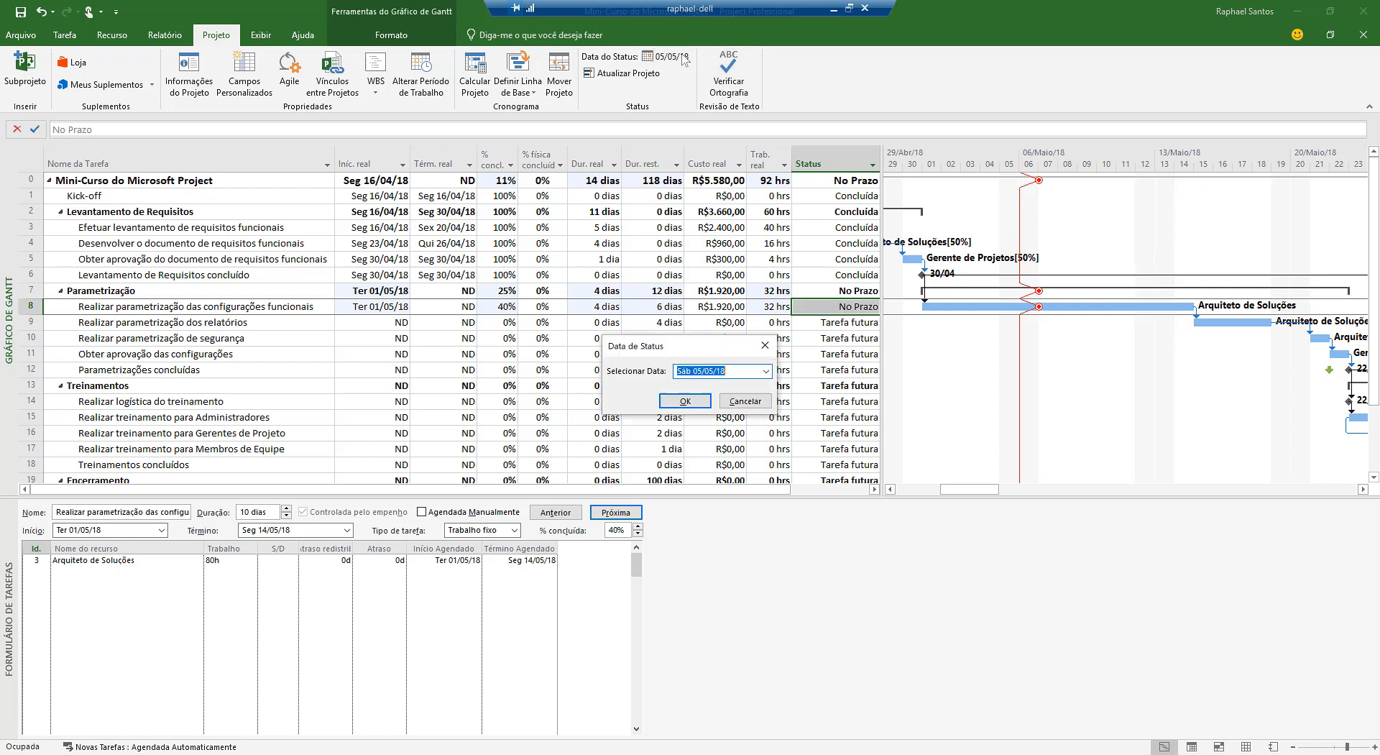
left_click(766, 371)
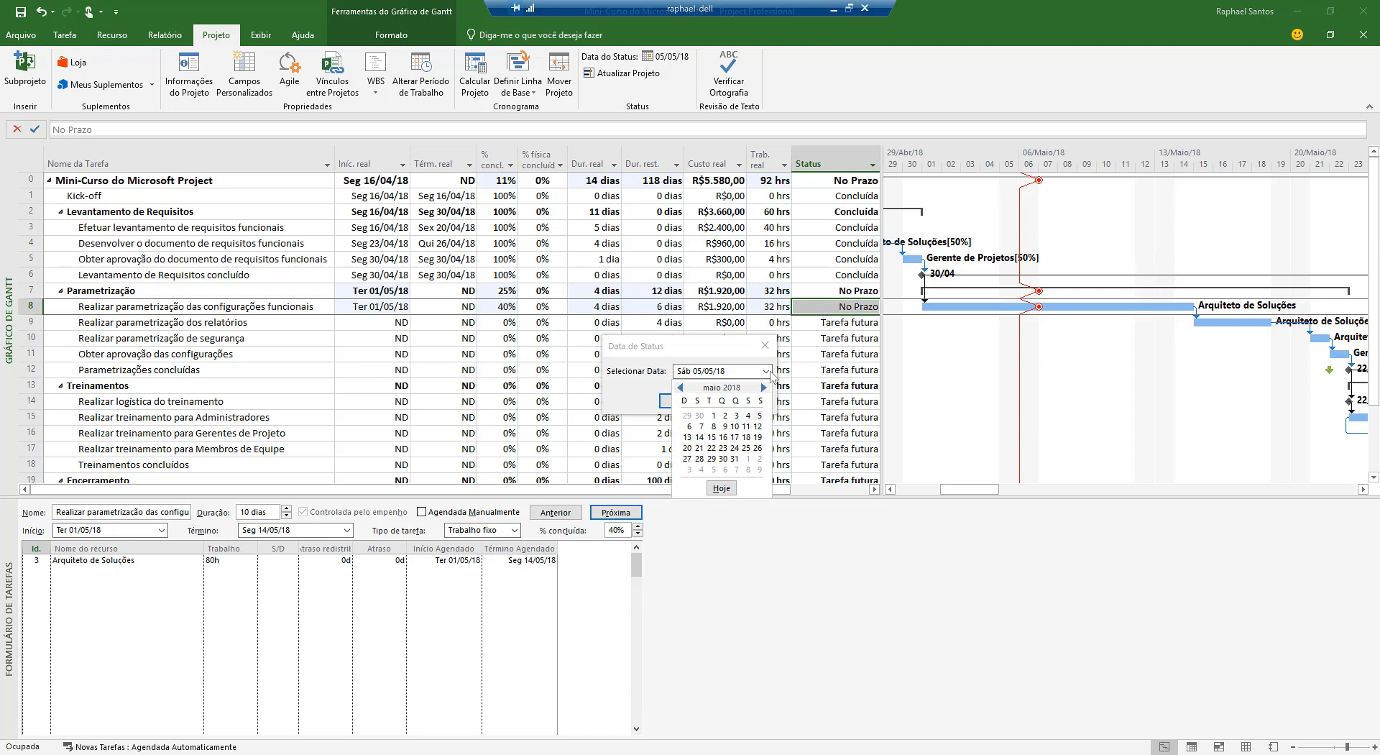
left_click(758, 427)
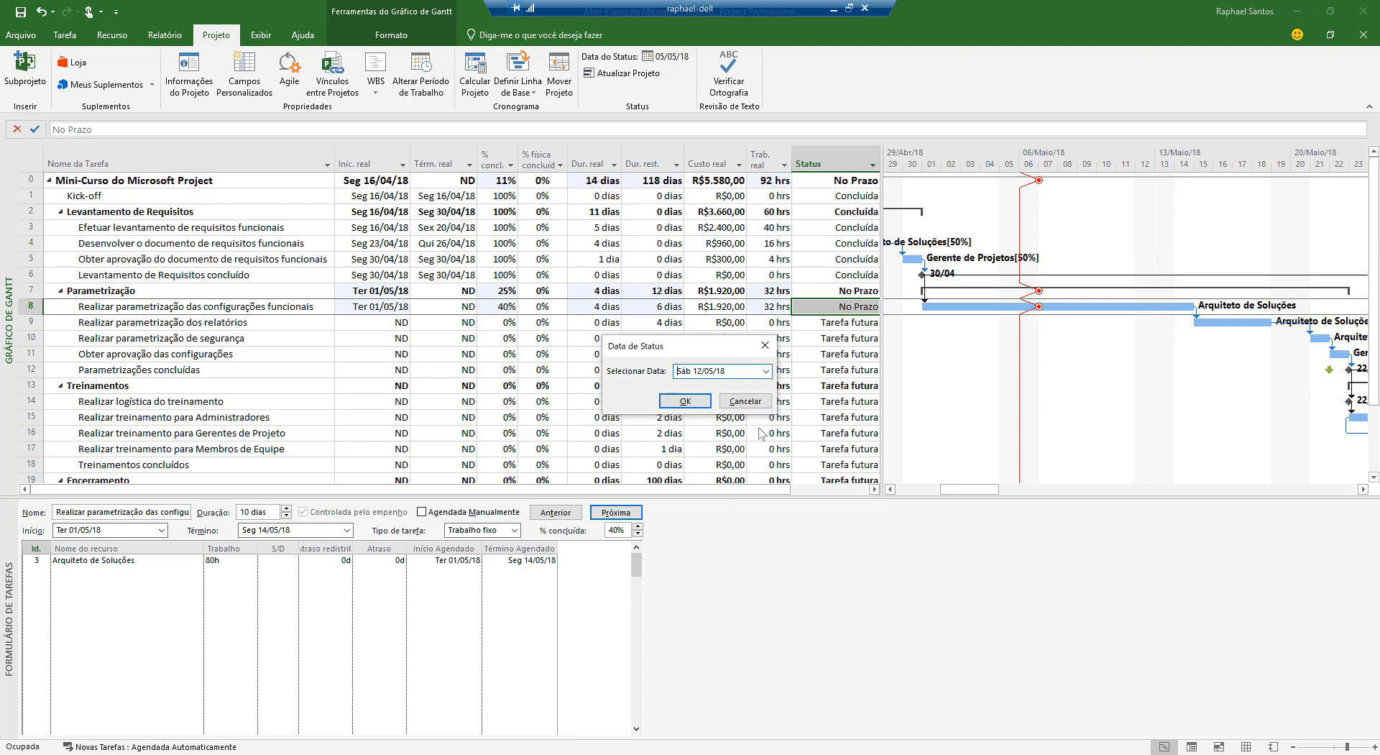
left_click(683, 402)
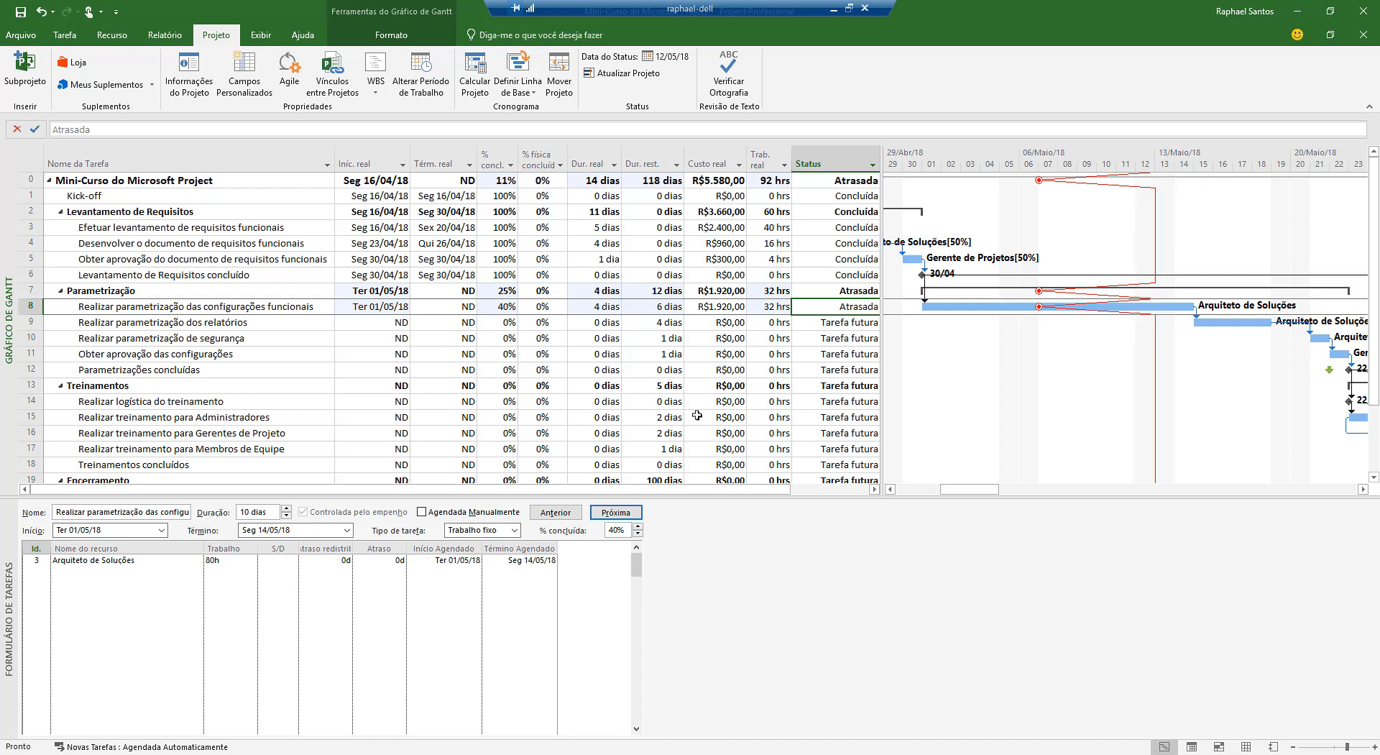
- Reschedule the uncompleted work of Realizar parametrização das configurações funcionais to start after 12/05/18 with Atualizar Projeto, for Tarefas selecionadas only
left_click(674, 309)
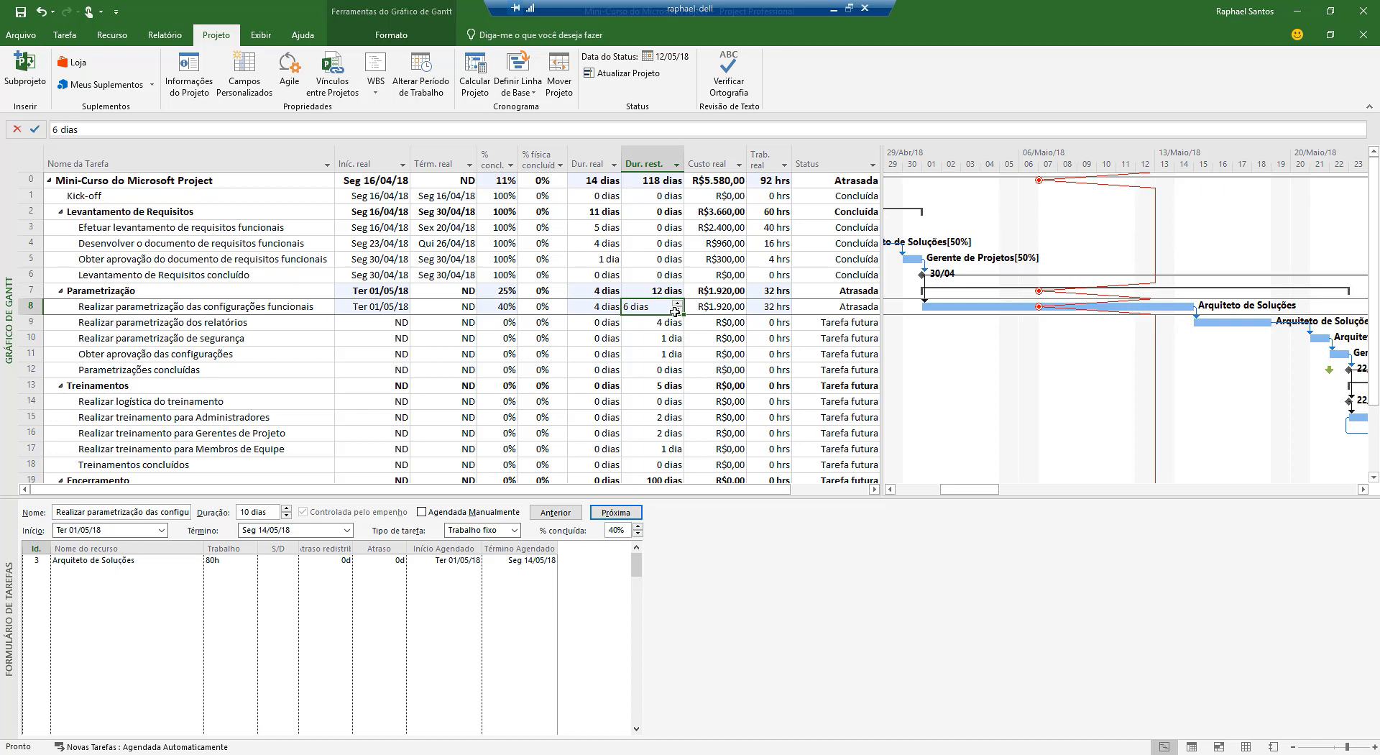
left_click(640, 78)
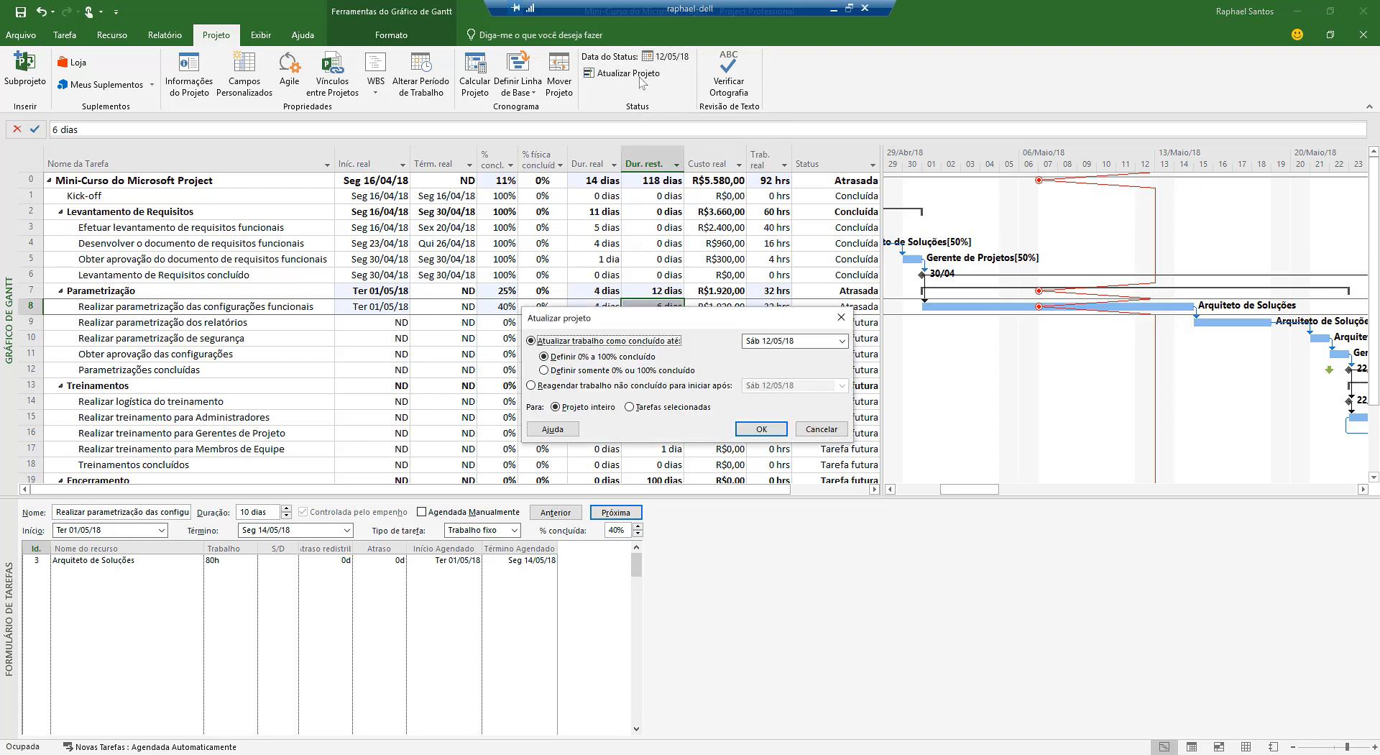
left_click(626, 389)
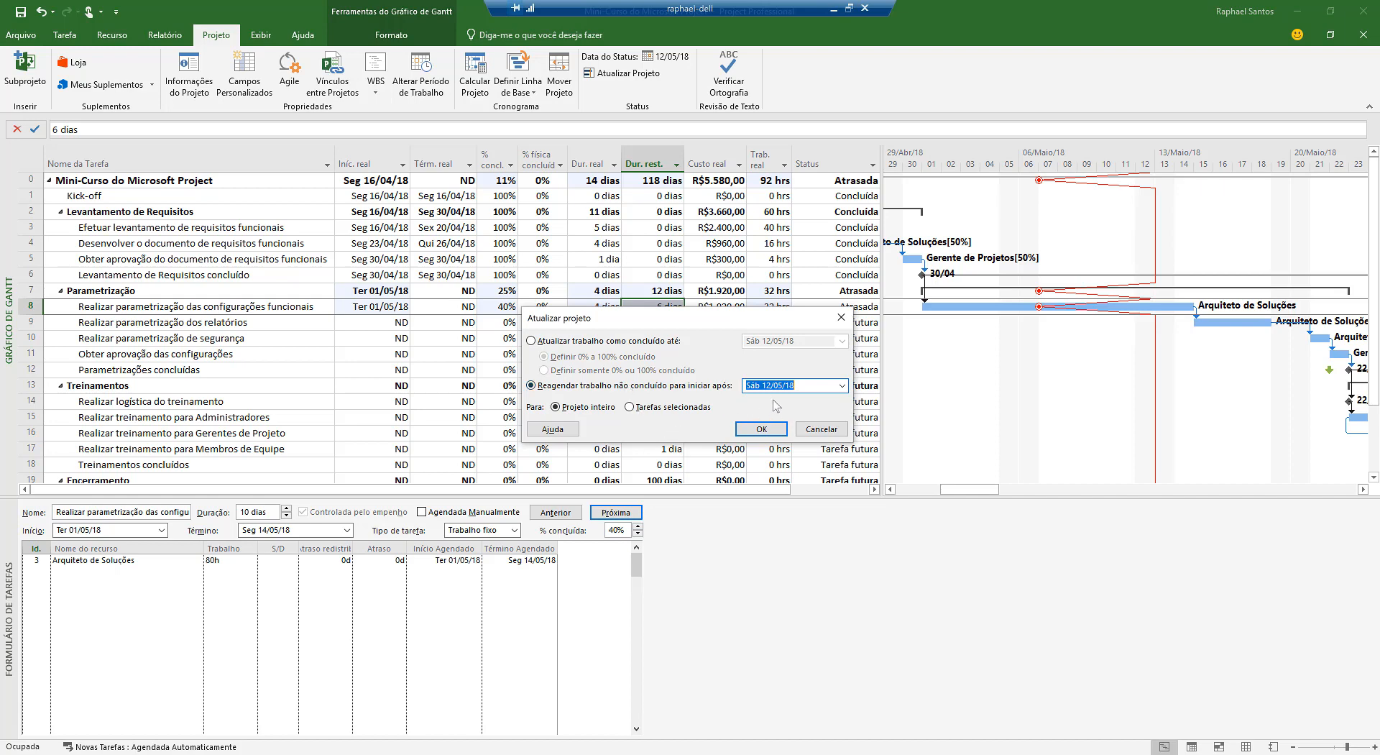
left_click(643, 407)
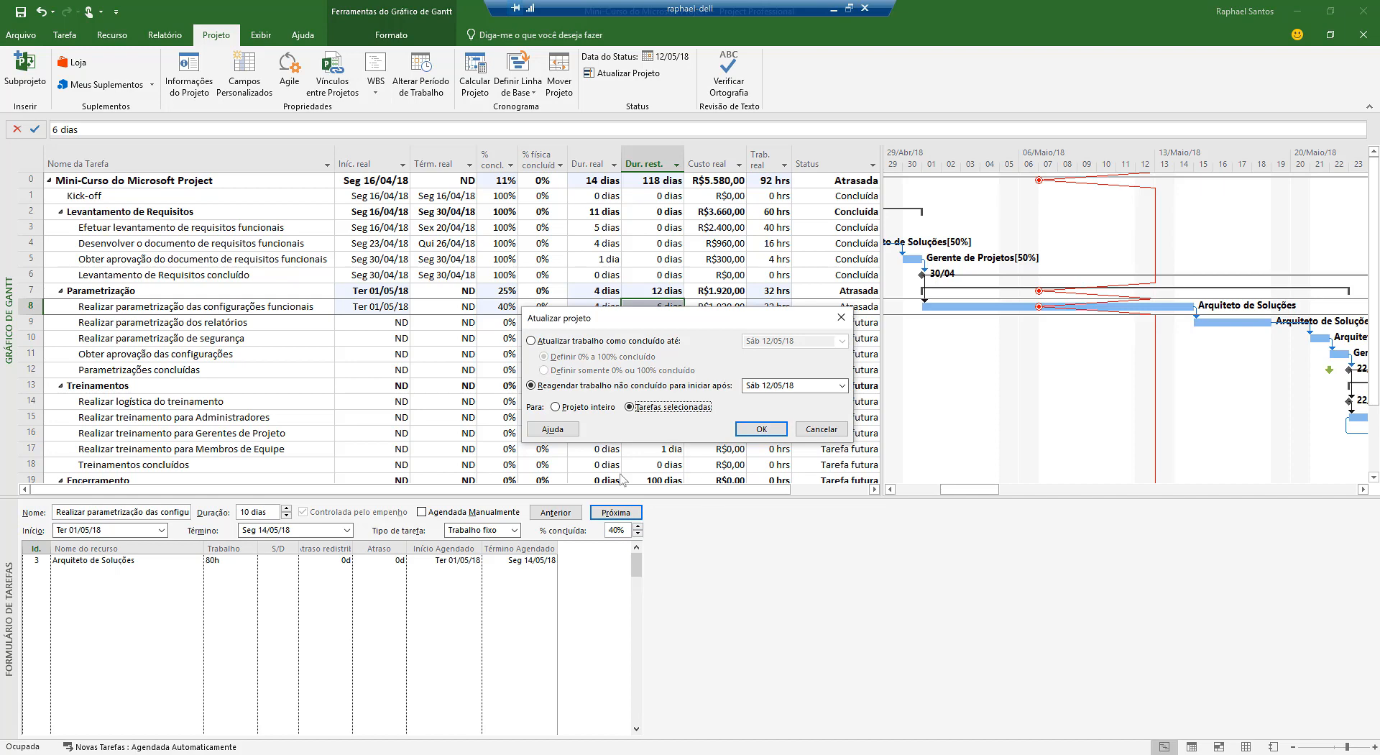
left_click(785, 429)
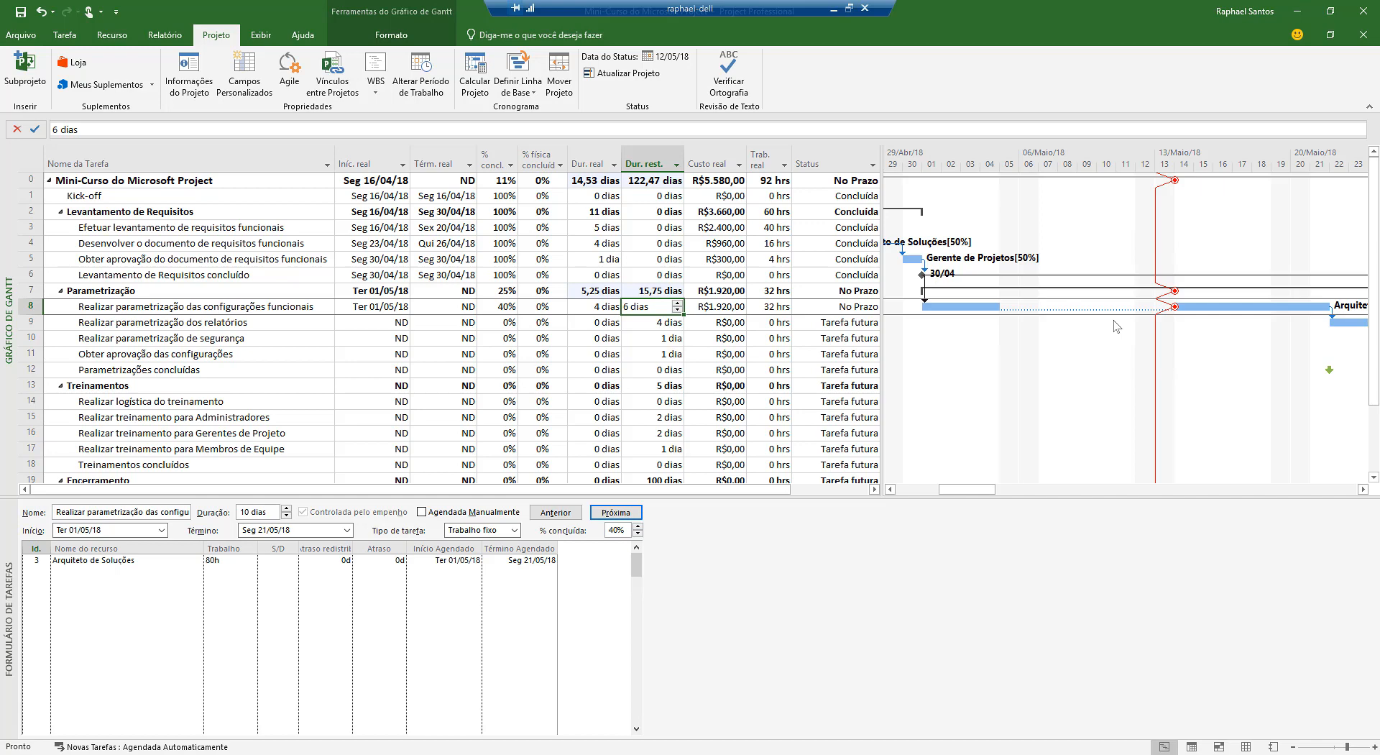
left_click(1359, 492)
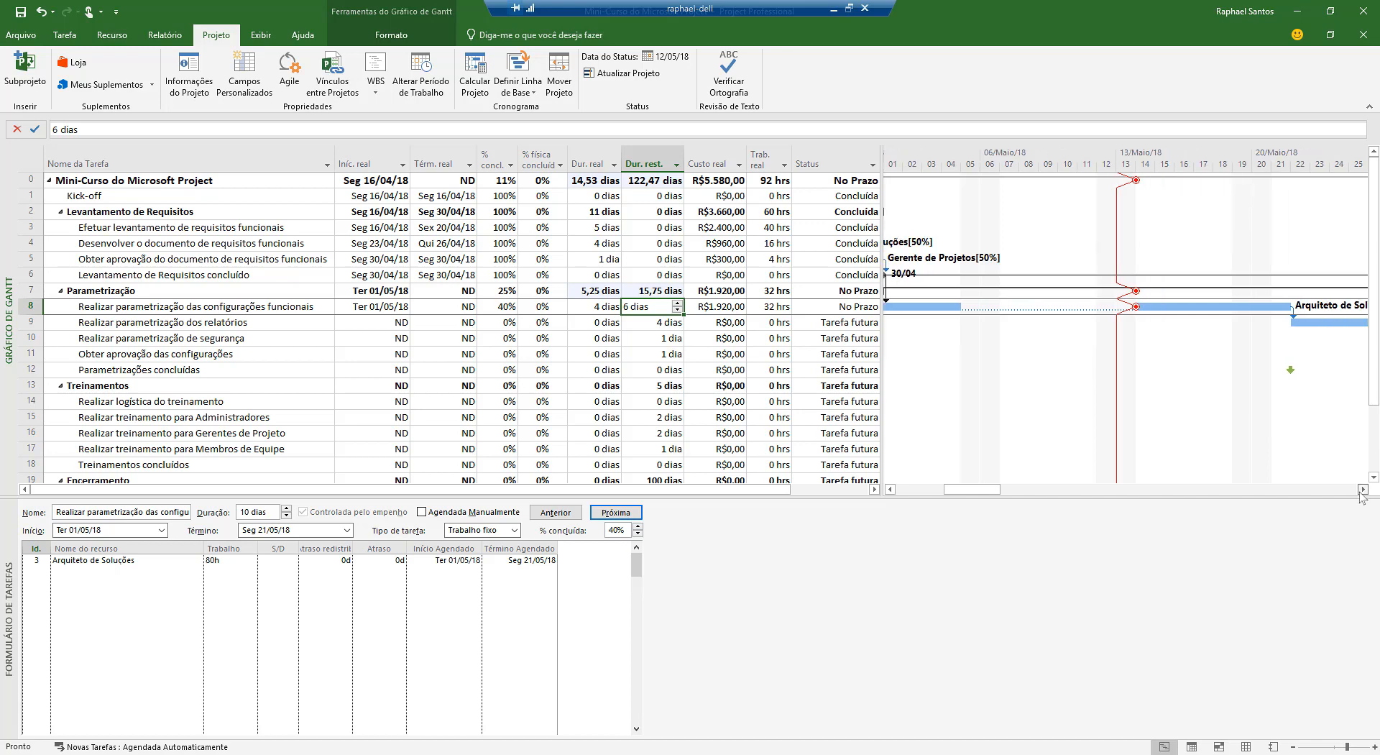
- Check the start and finish variances of Realizar parametrização das configurações funcionais in the Variação table and its rescheduled bars in the Gantt chart
left_click(269, 42)
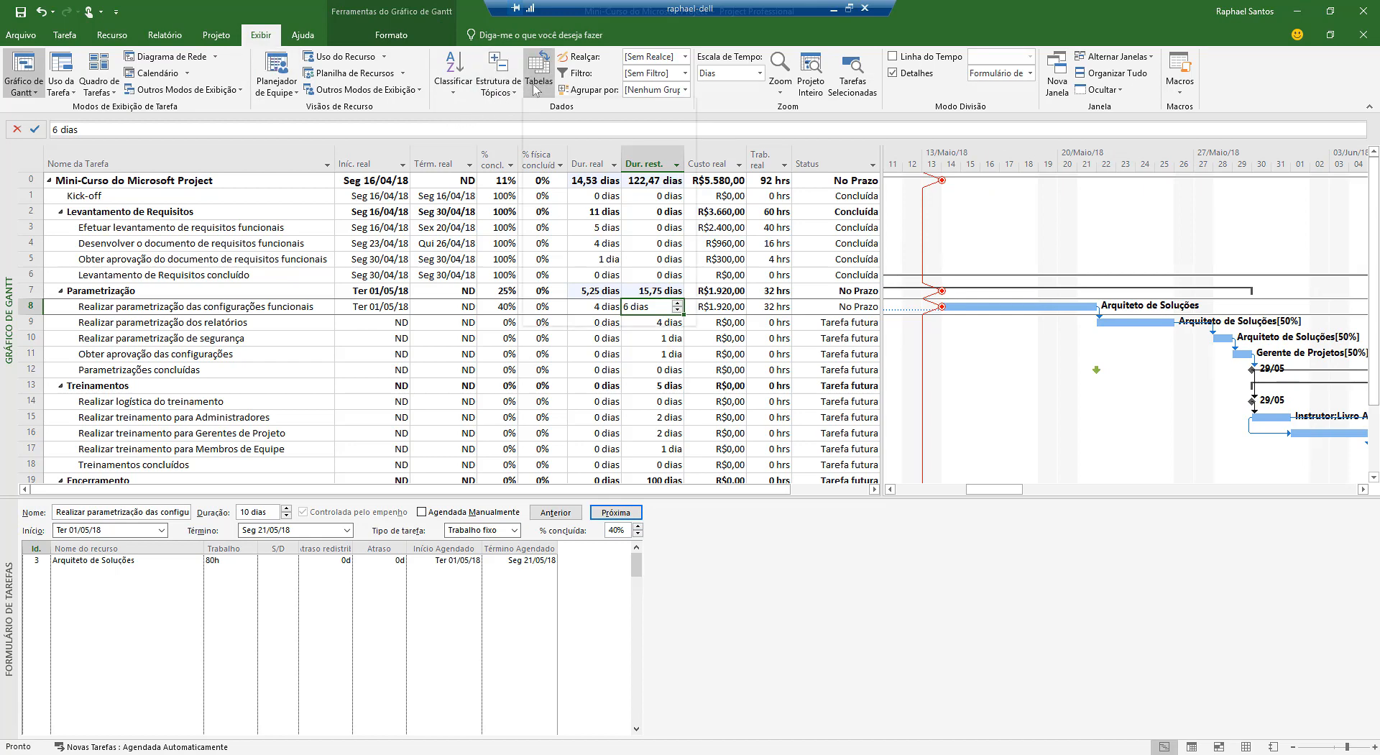
left_click(535, 87)
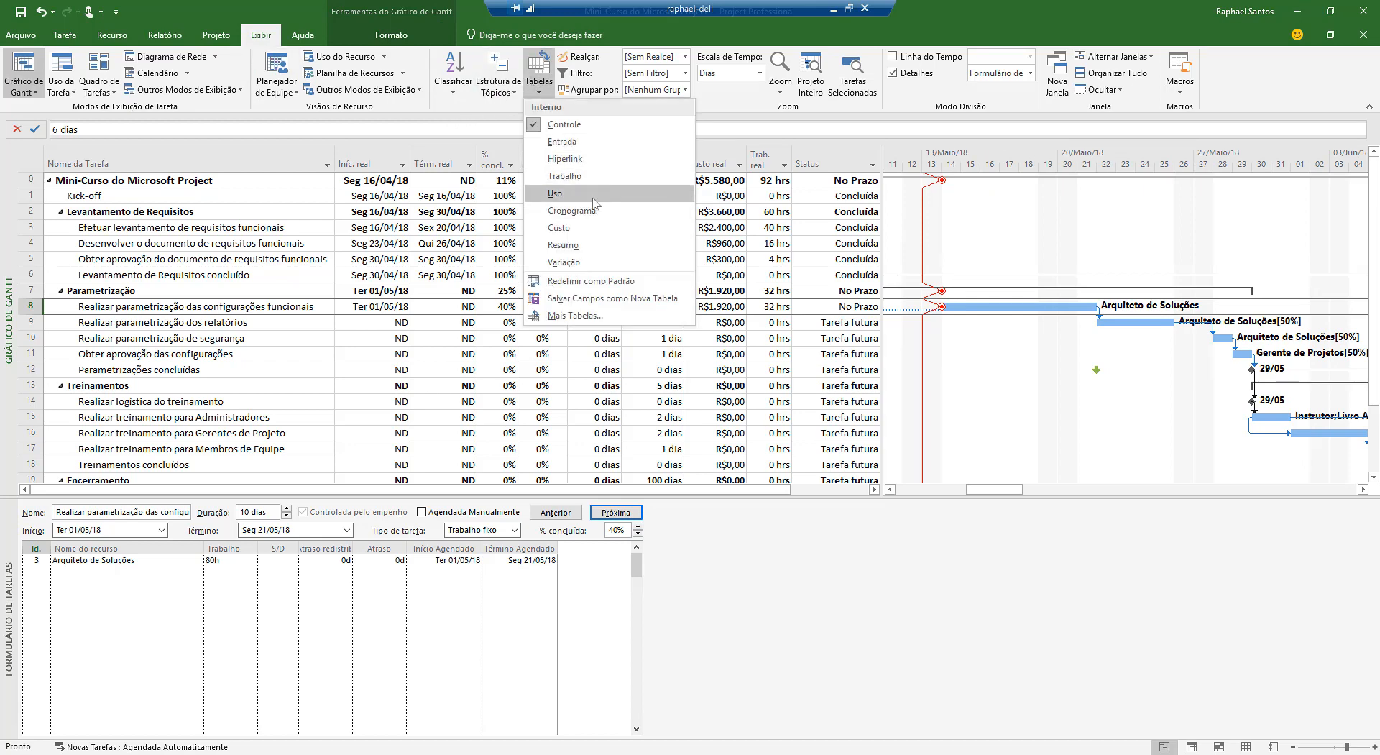
left_click(568, 263)
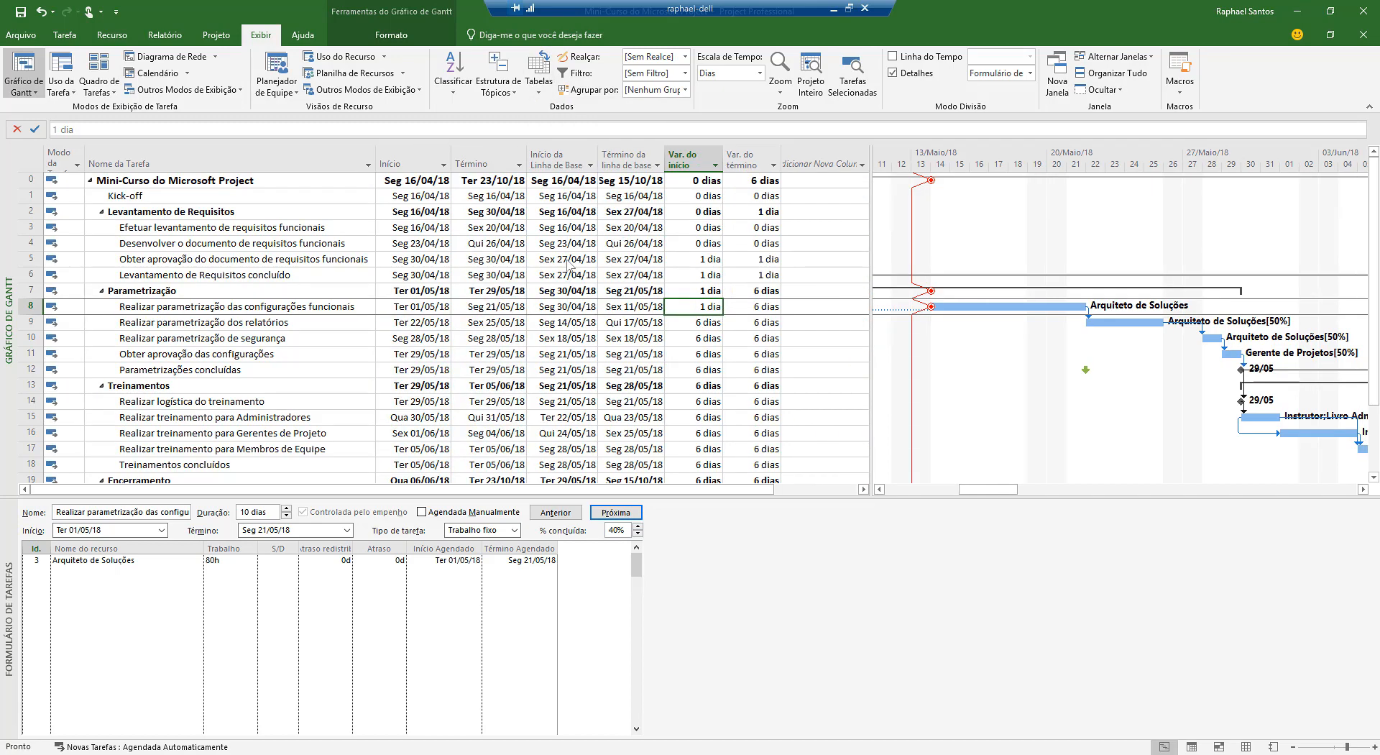
left_click(269, 308)
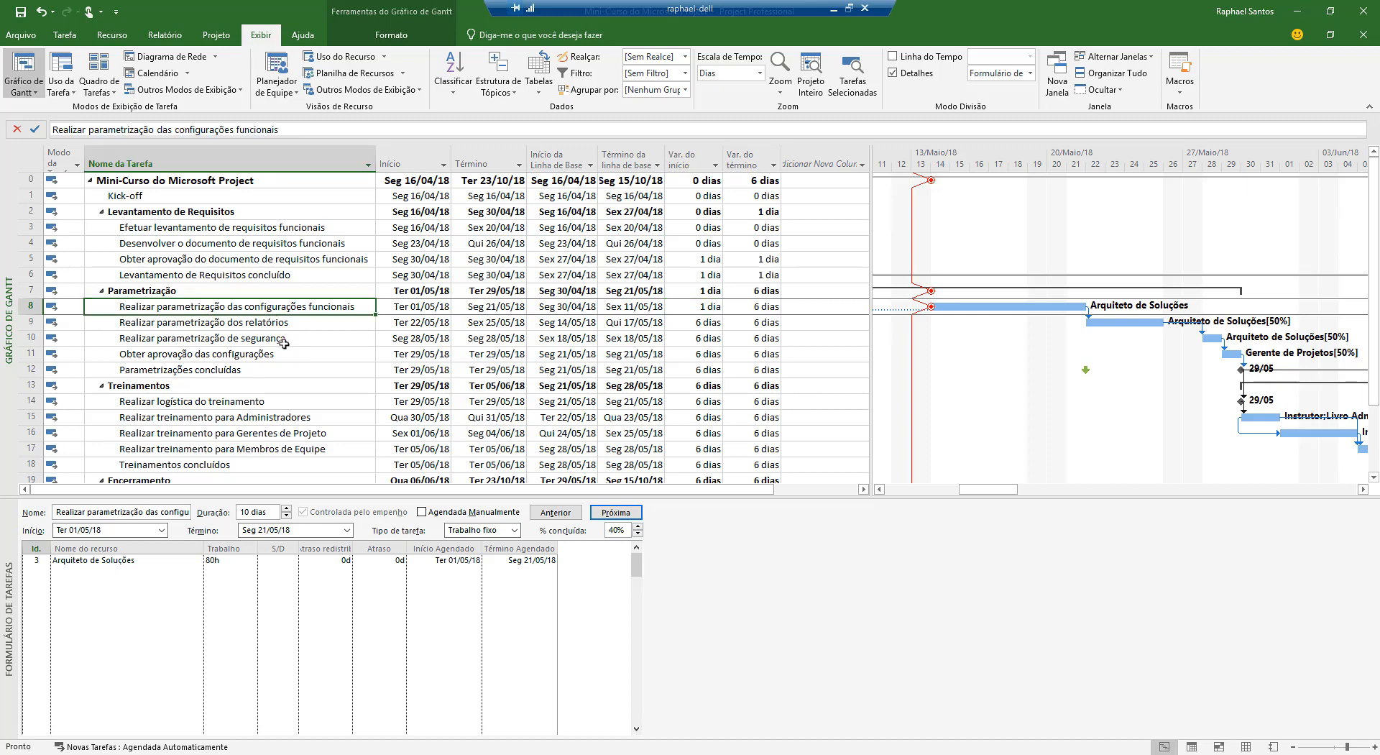
left_click(688, 307)
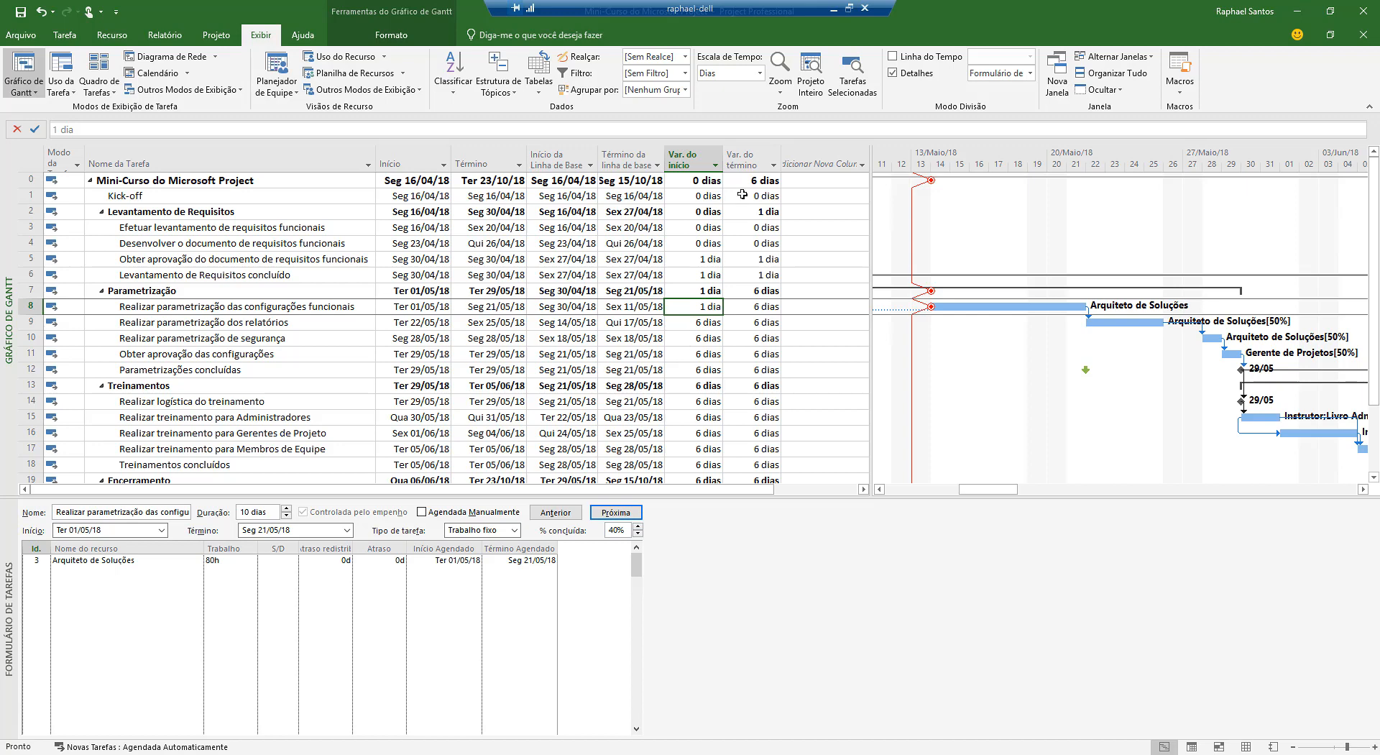
left_click(750, 304)
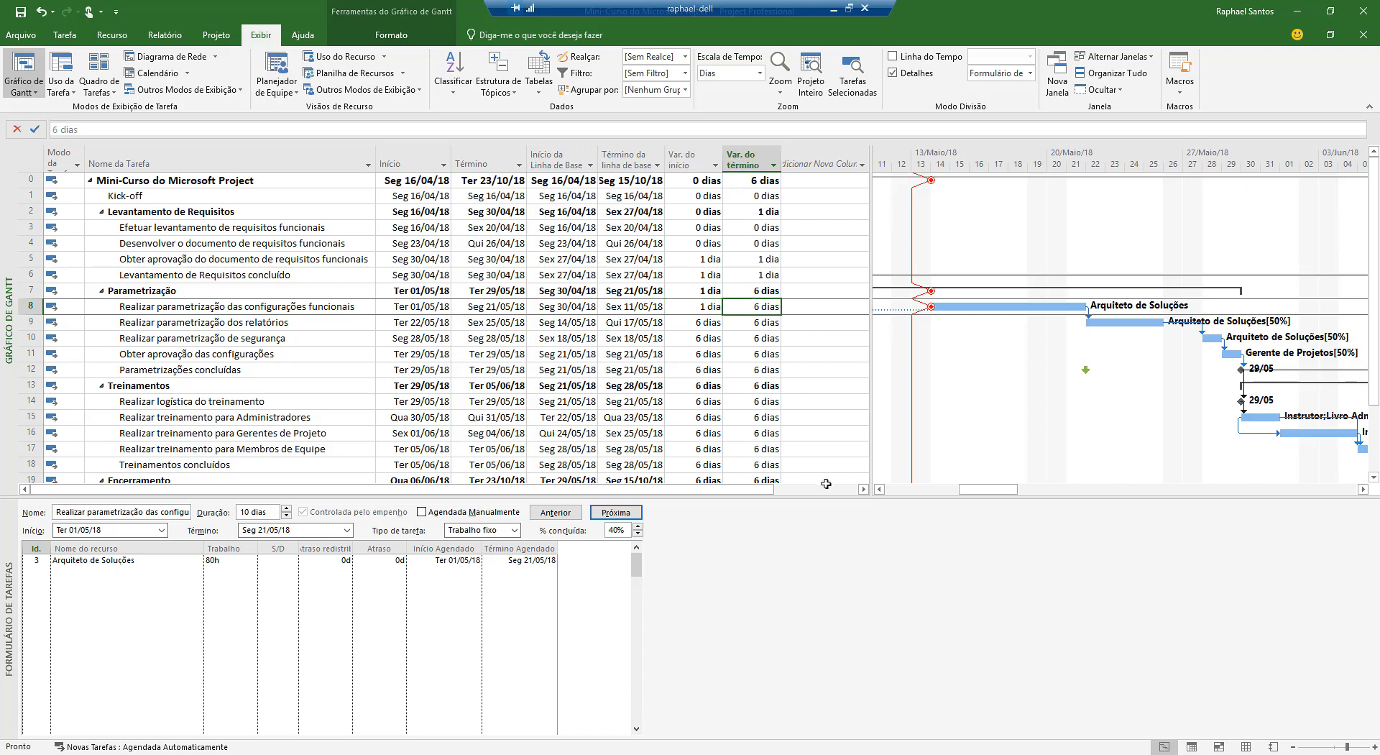
left_click(878, 489)
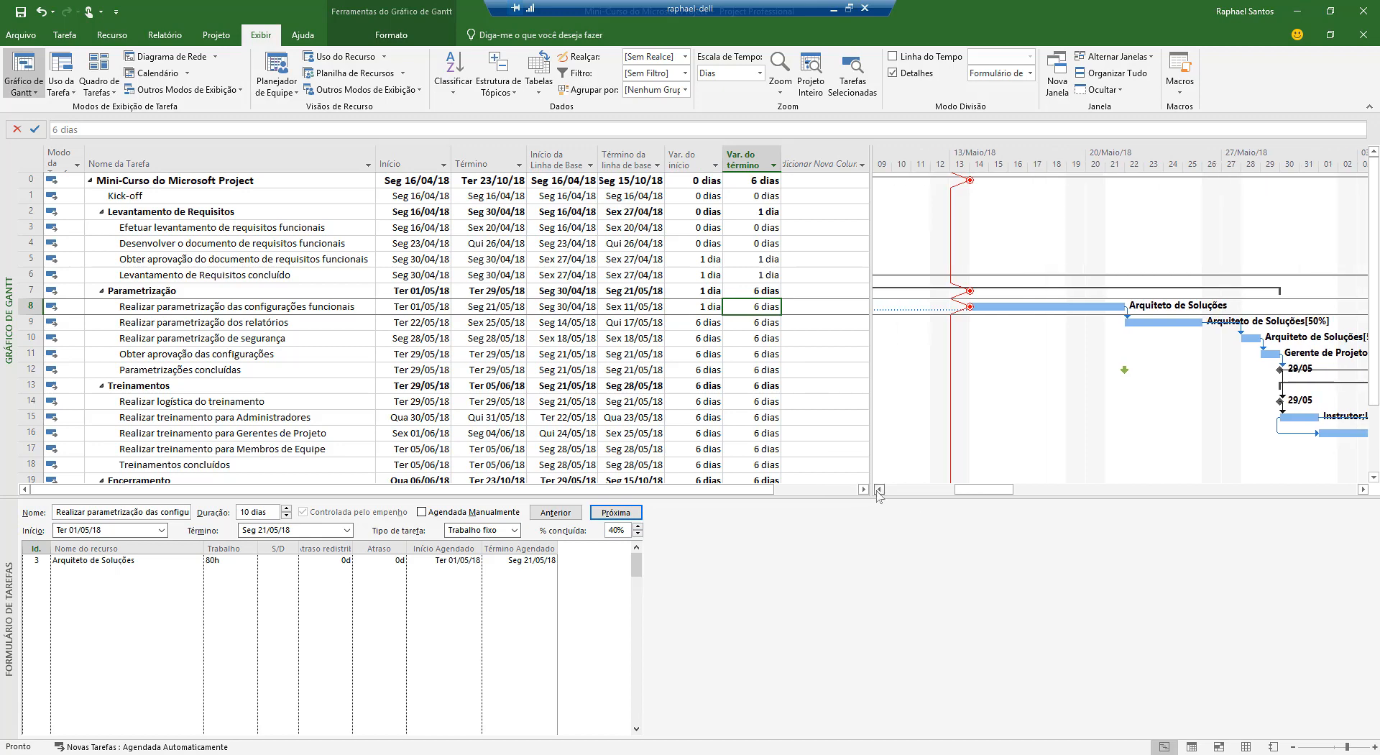
left_click(879, 490)
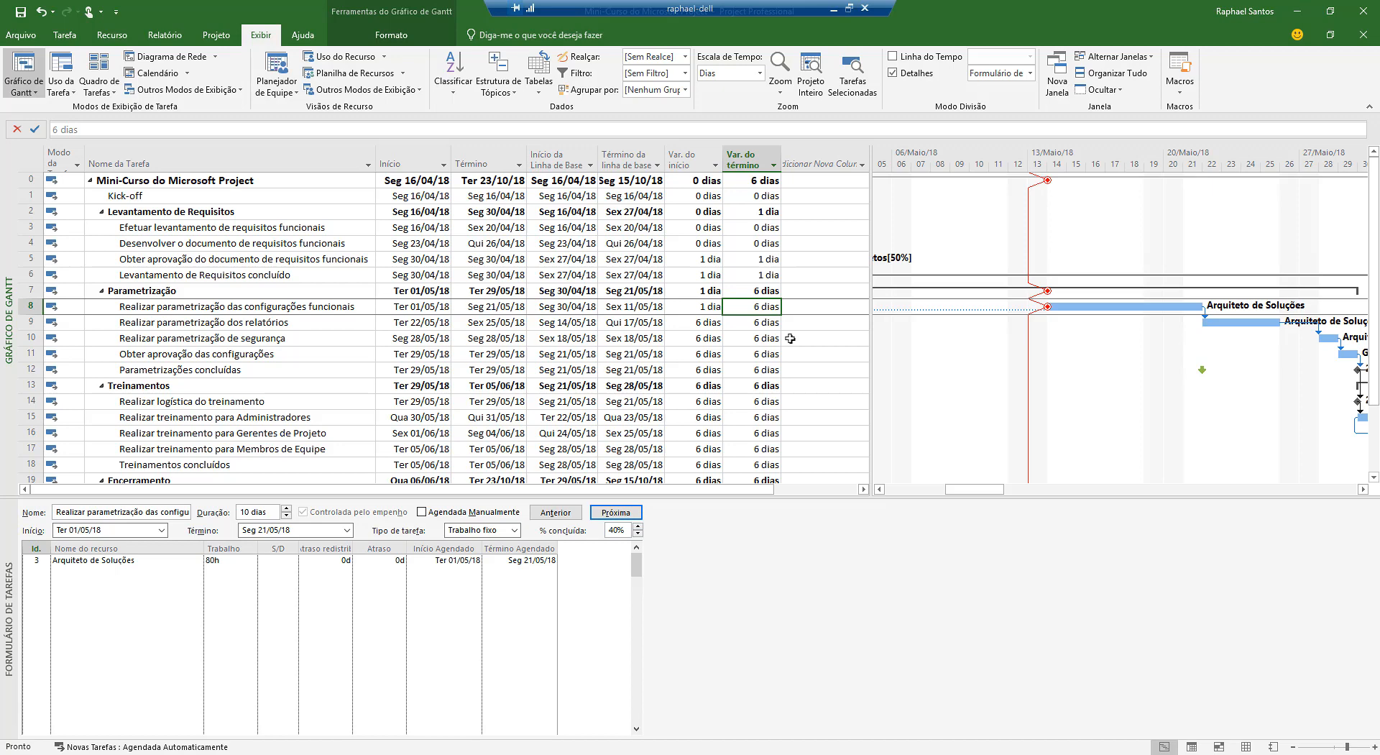
left_click(1364, 489)
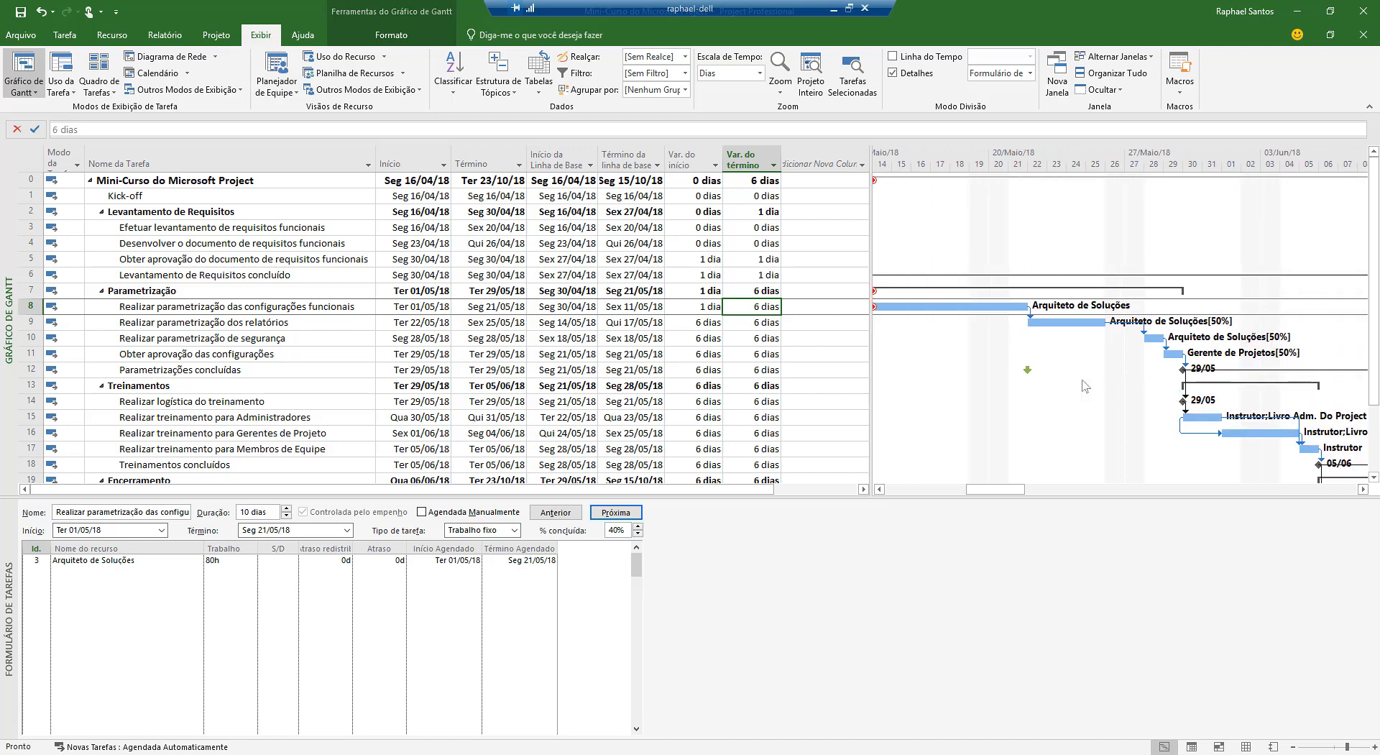
left_click(879, 489)
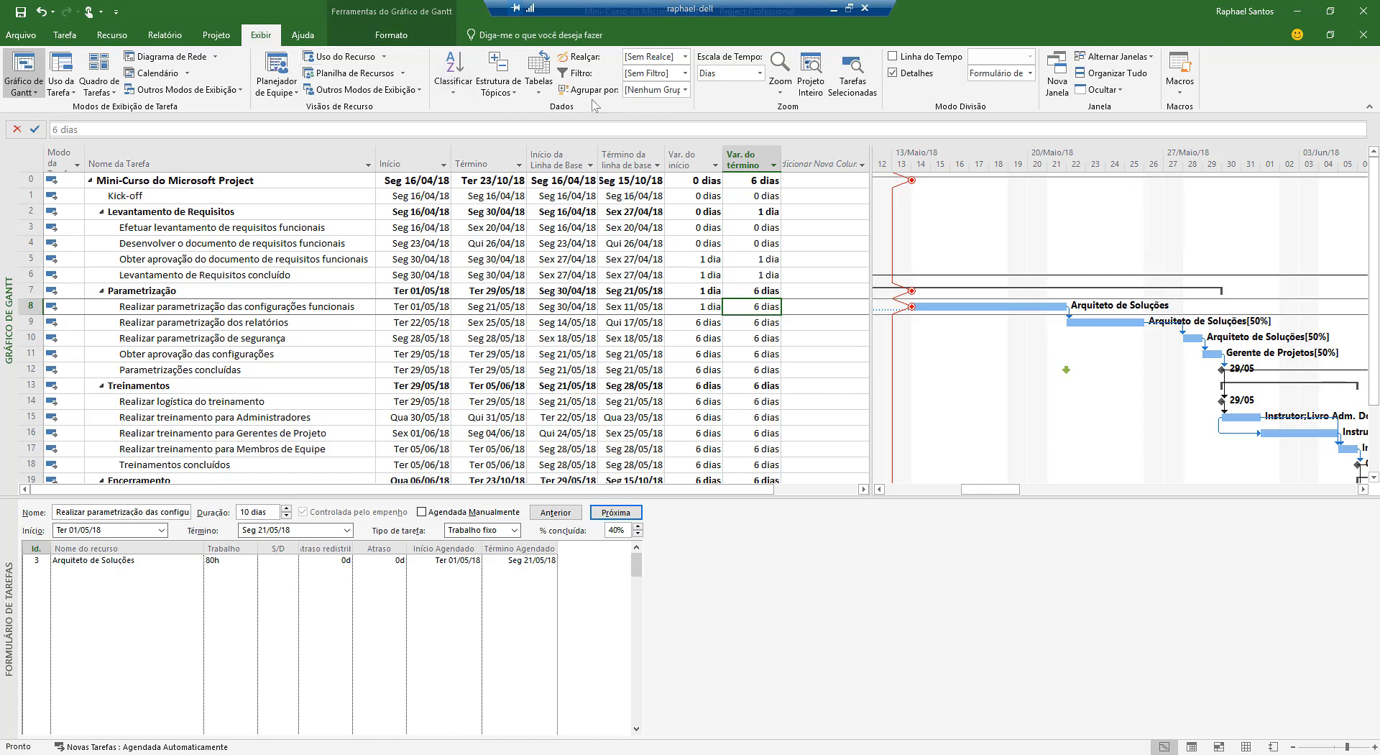
- Return to the Controle table and set the project's status date to 19/05/18
left_click(540, 94)
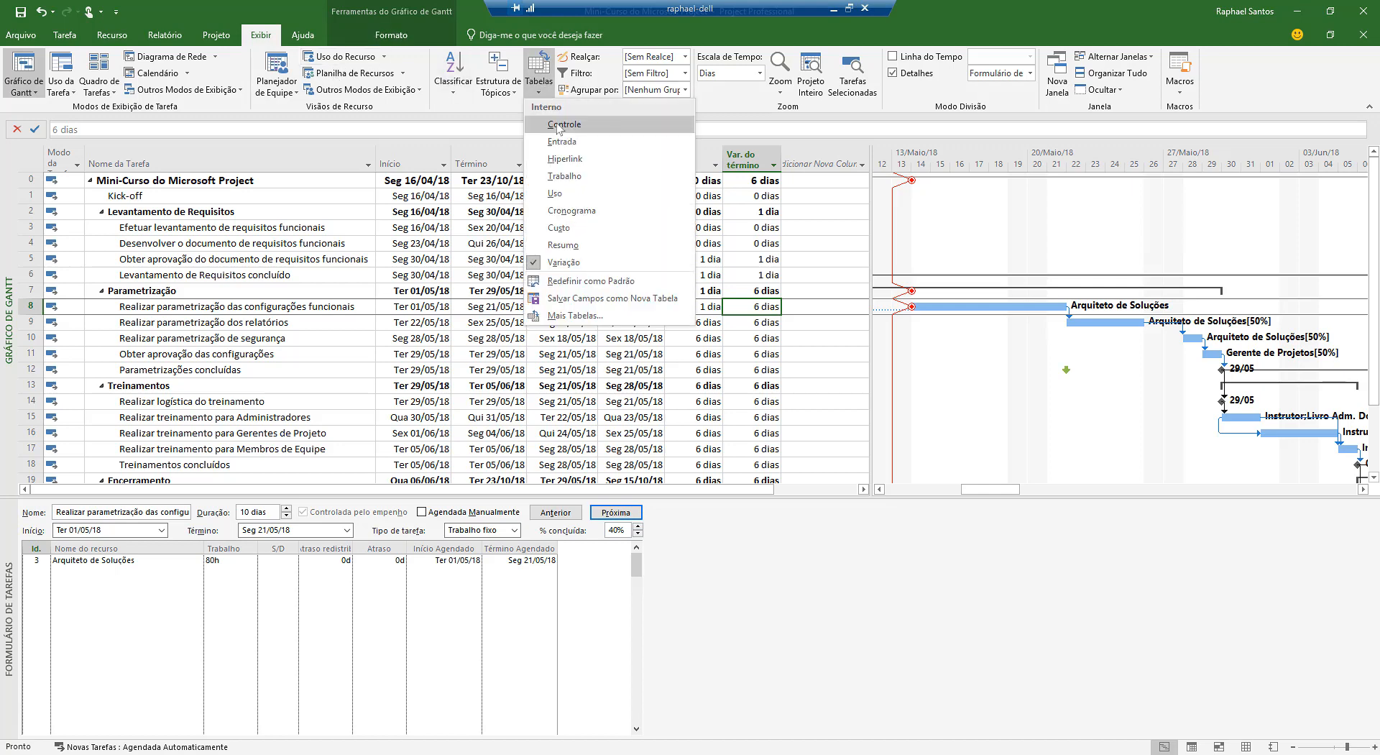
left_click(560, 132)
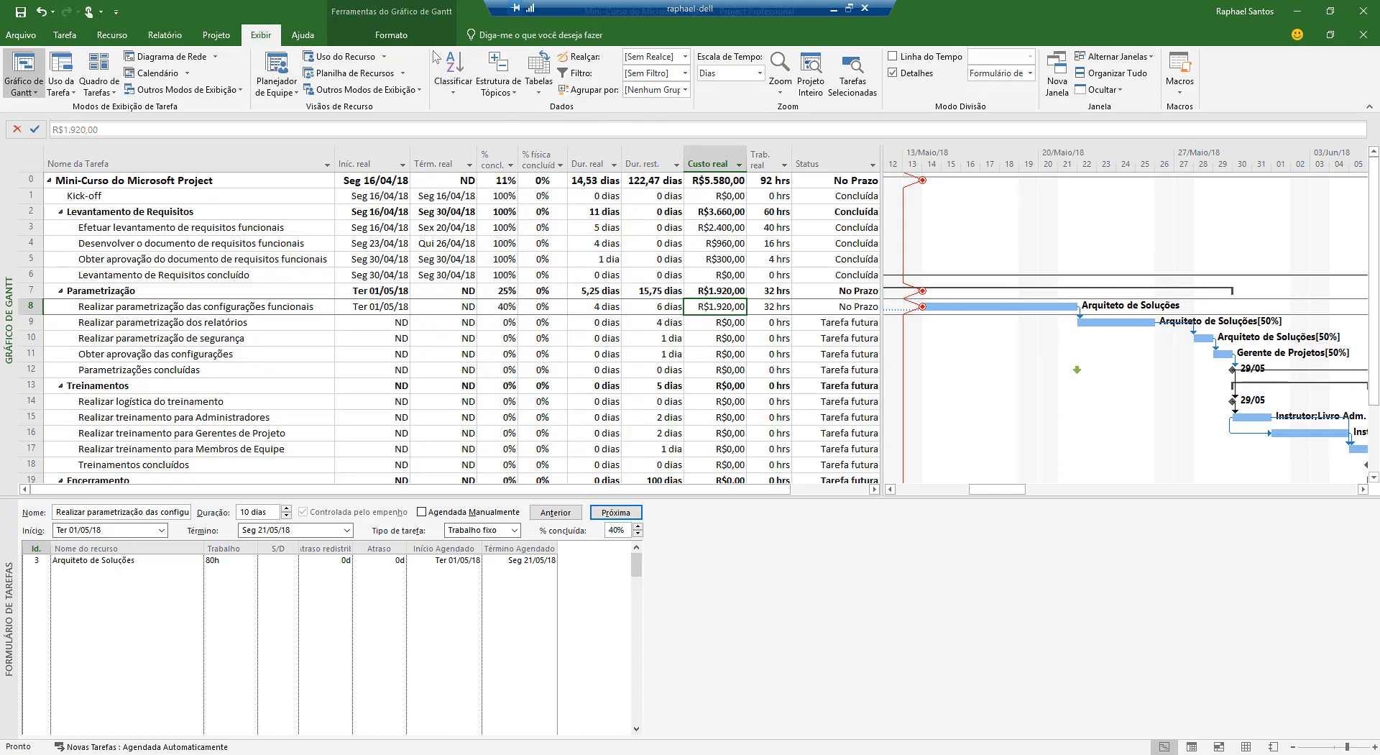
left_click(229, 37)
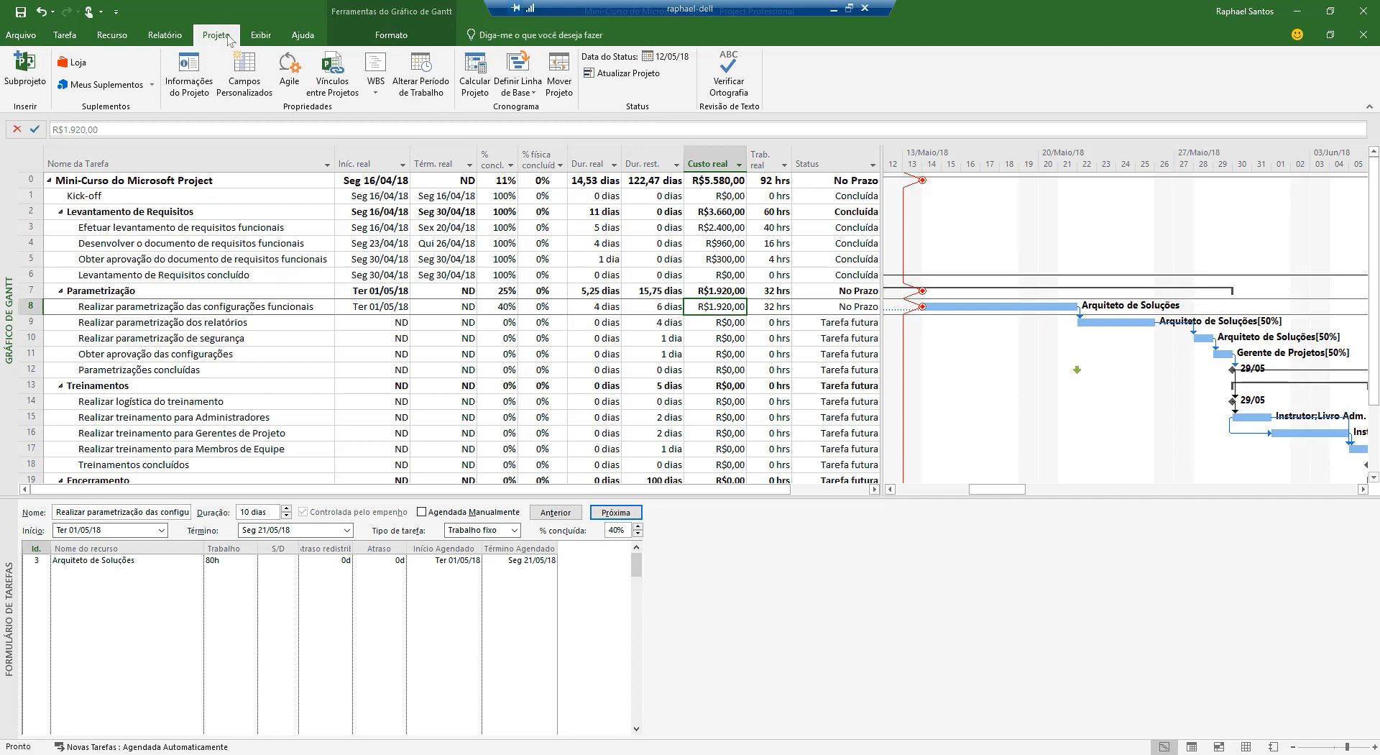
left_click(665, 58)
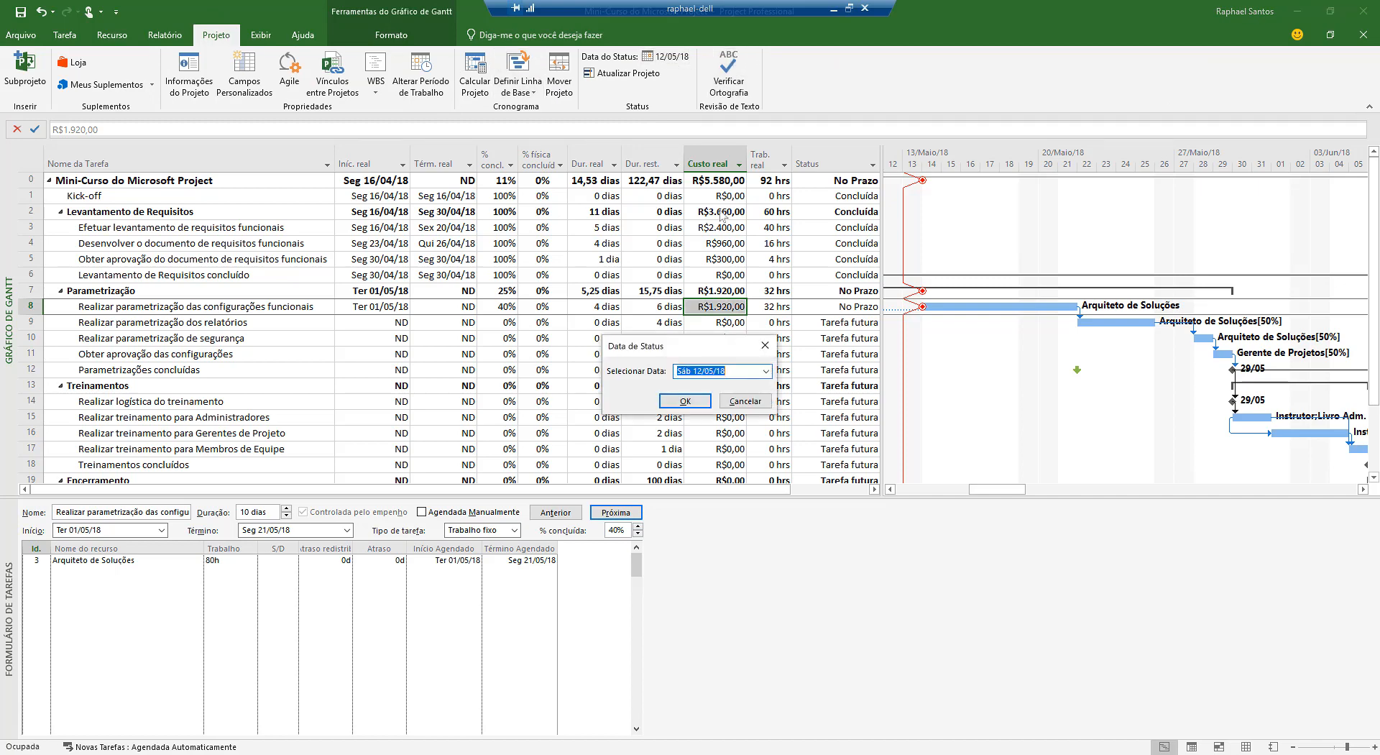
left_click(766, 371)
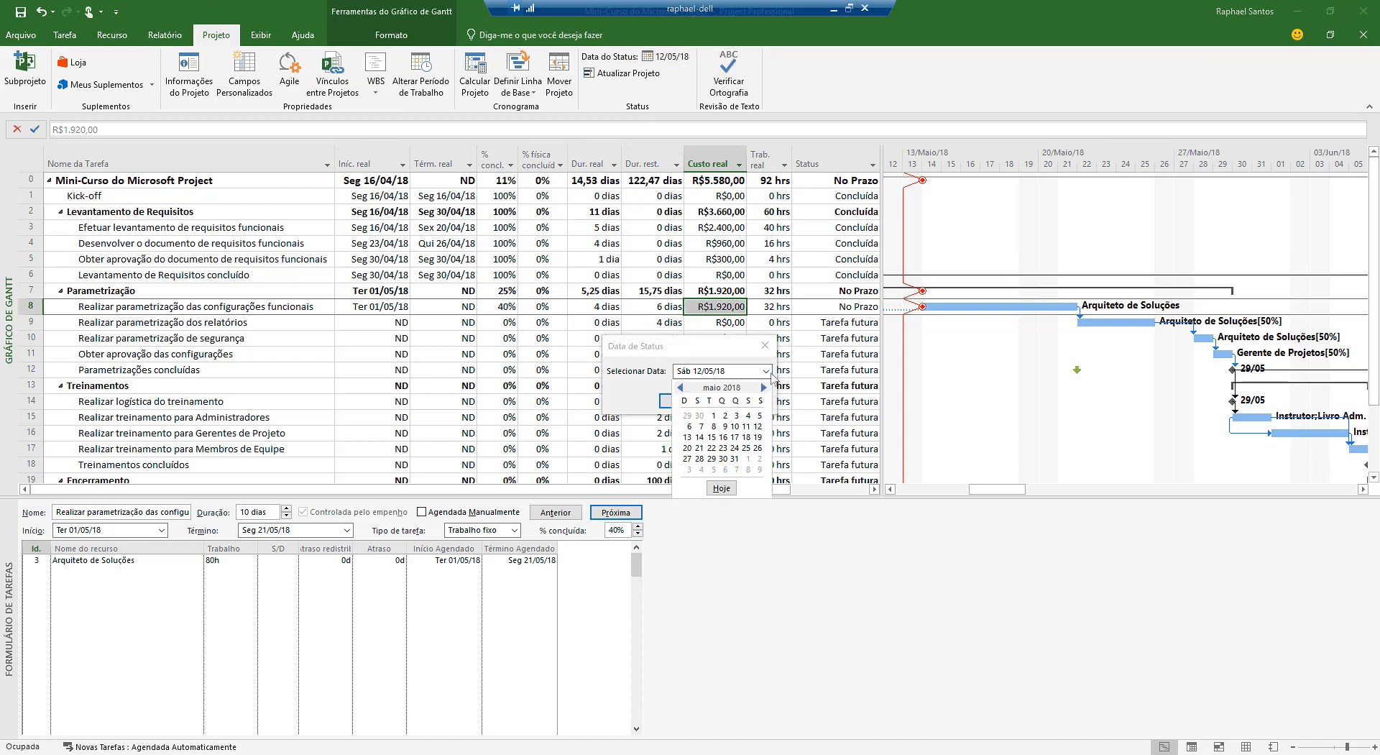
left_click(758, 438)
left_click(684, 402)
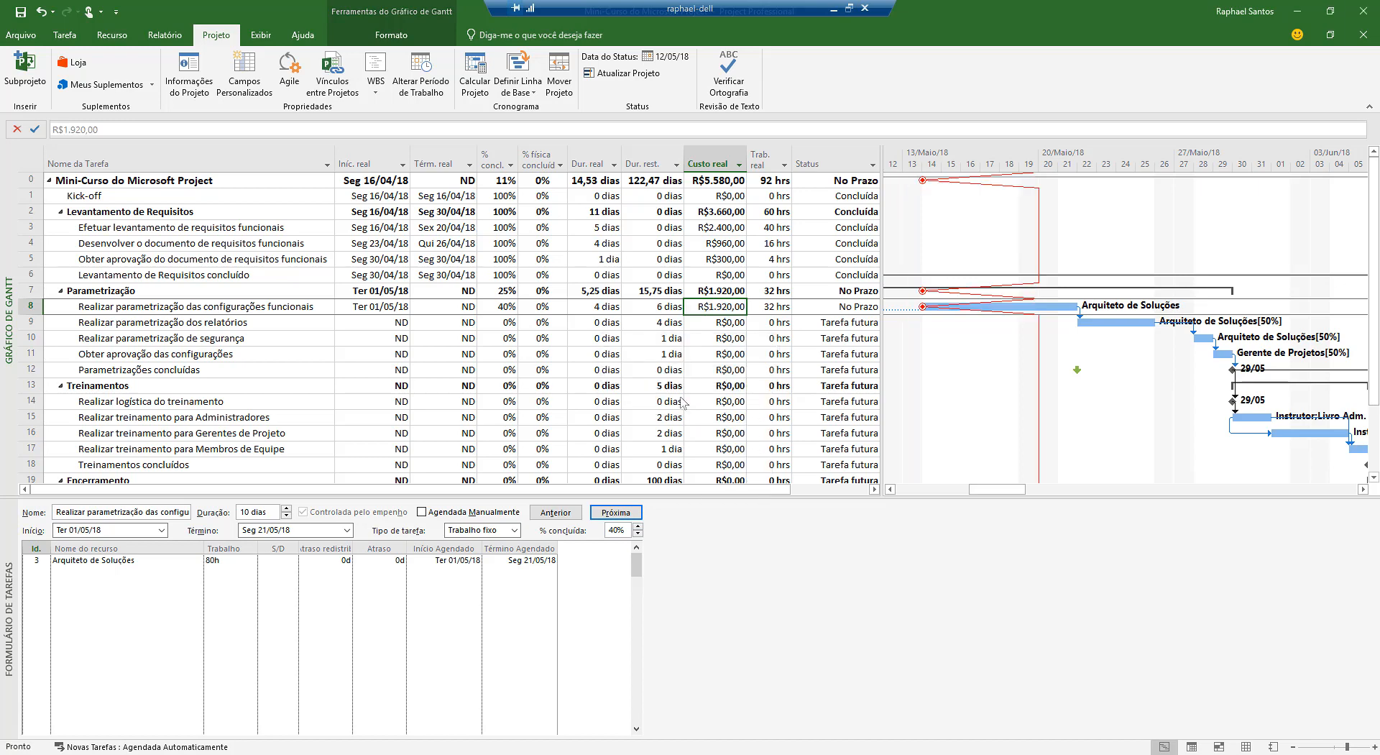
- Update Realizar parametrização das configurações funcionais as completed through 19/05/18 with Atualizar Projeto, using Definir 0% a 100% concluído for Tarefas selecionadas
left_click(632, 74)
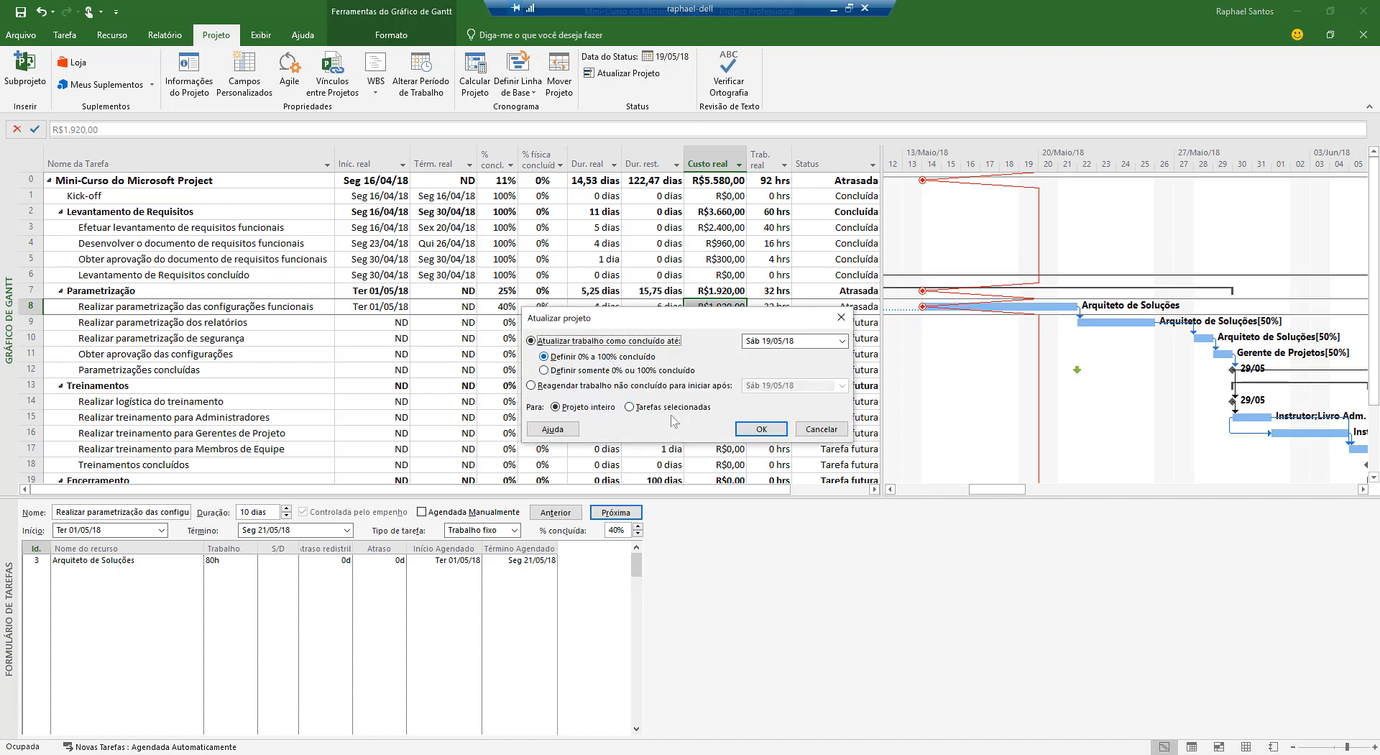
left_click(677, 408)
left_click(761, 429)
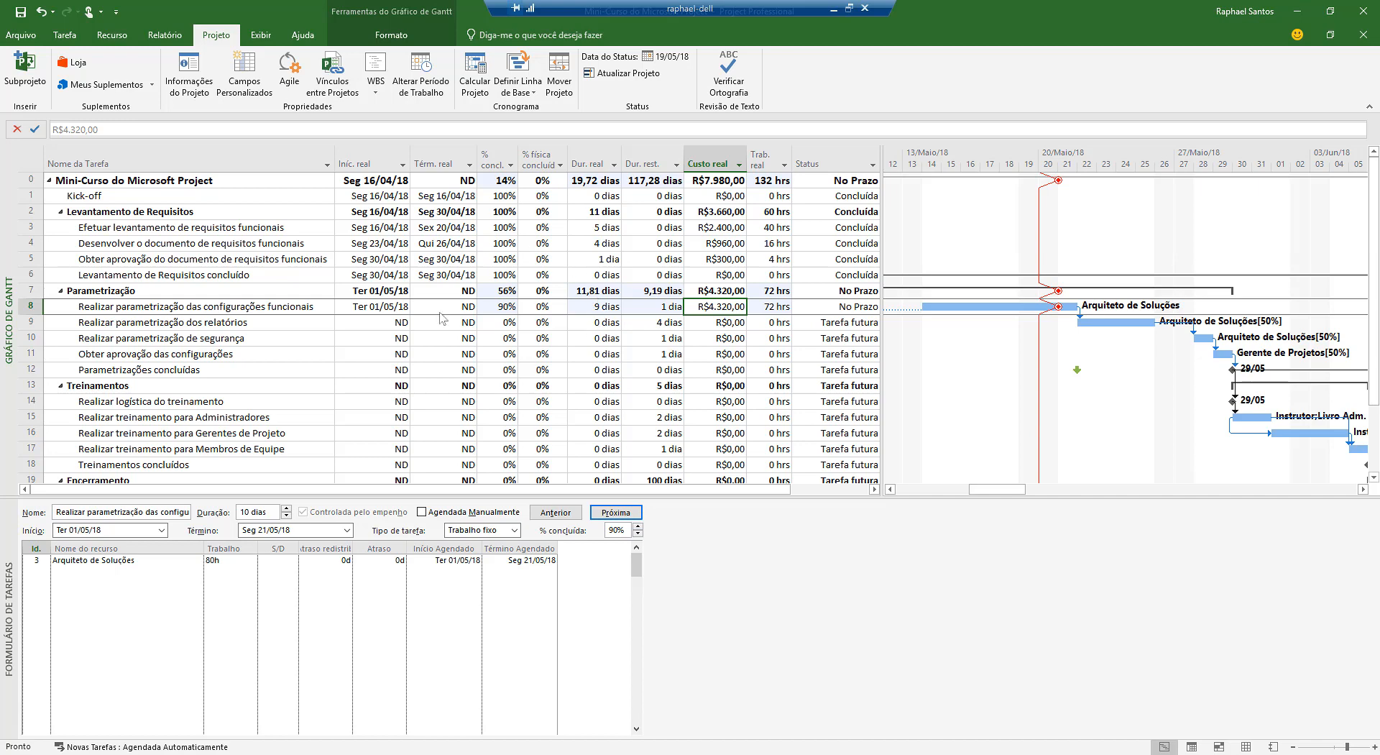
- Check the work of Realizar parametrização das configurações funcionais in the Resumo table, and return to the Controle table
left_click(271, 40)
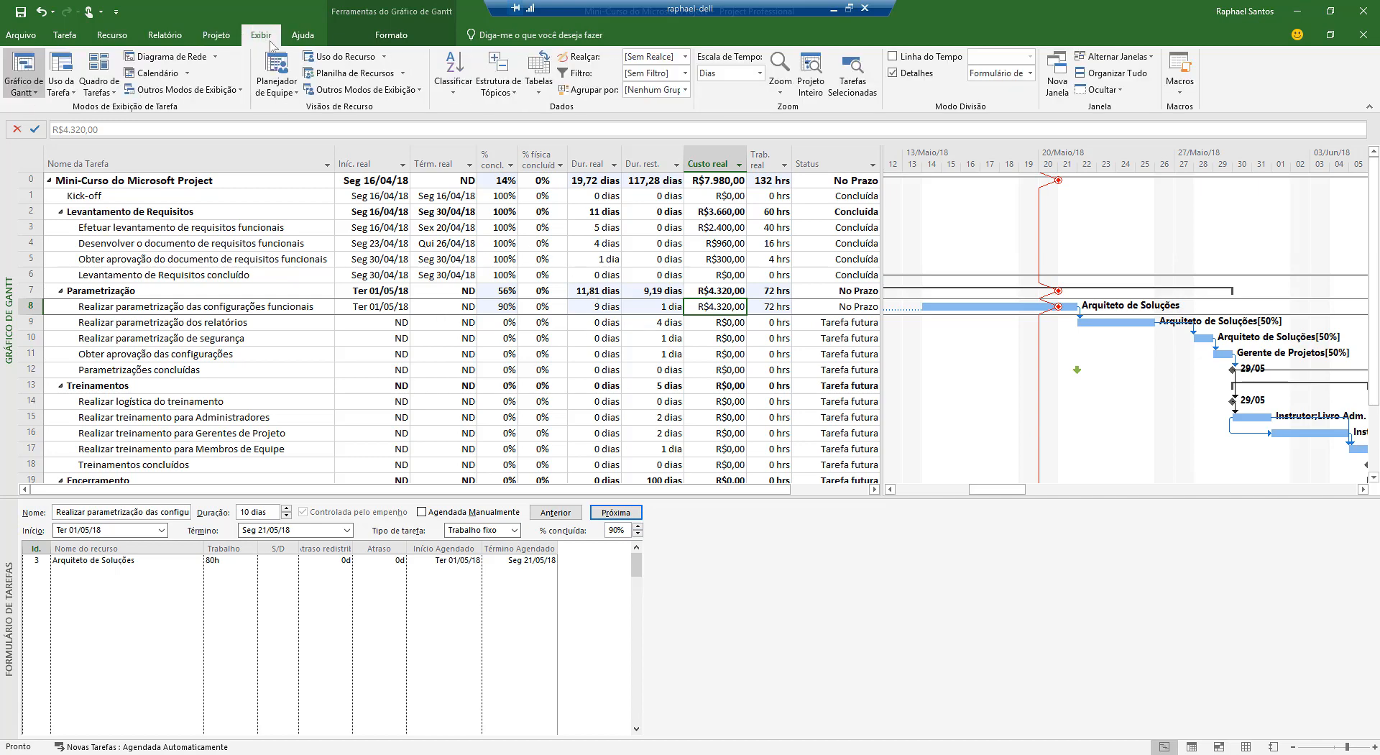
left_click(538, 85)
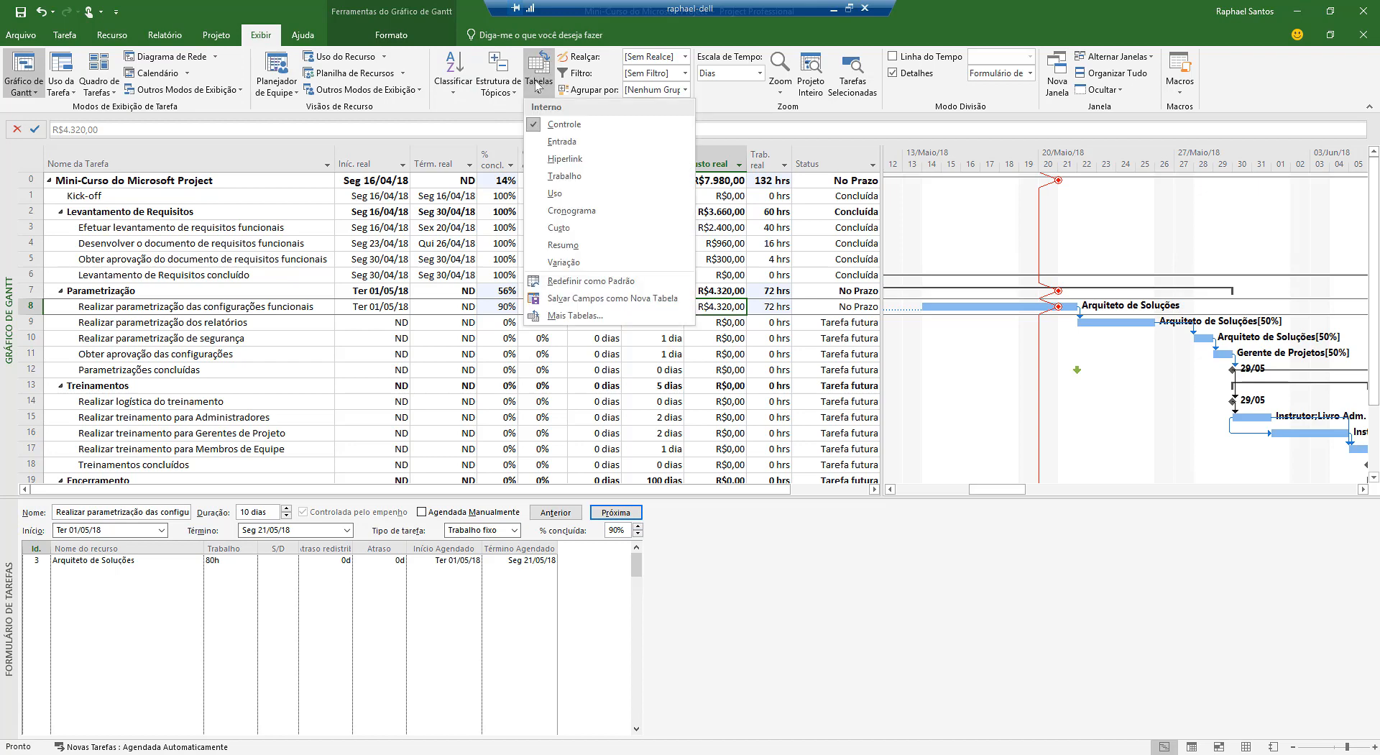
left_click(563, 245)
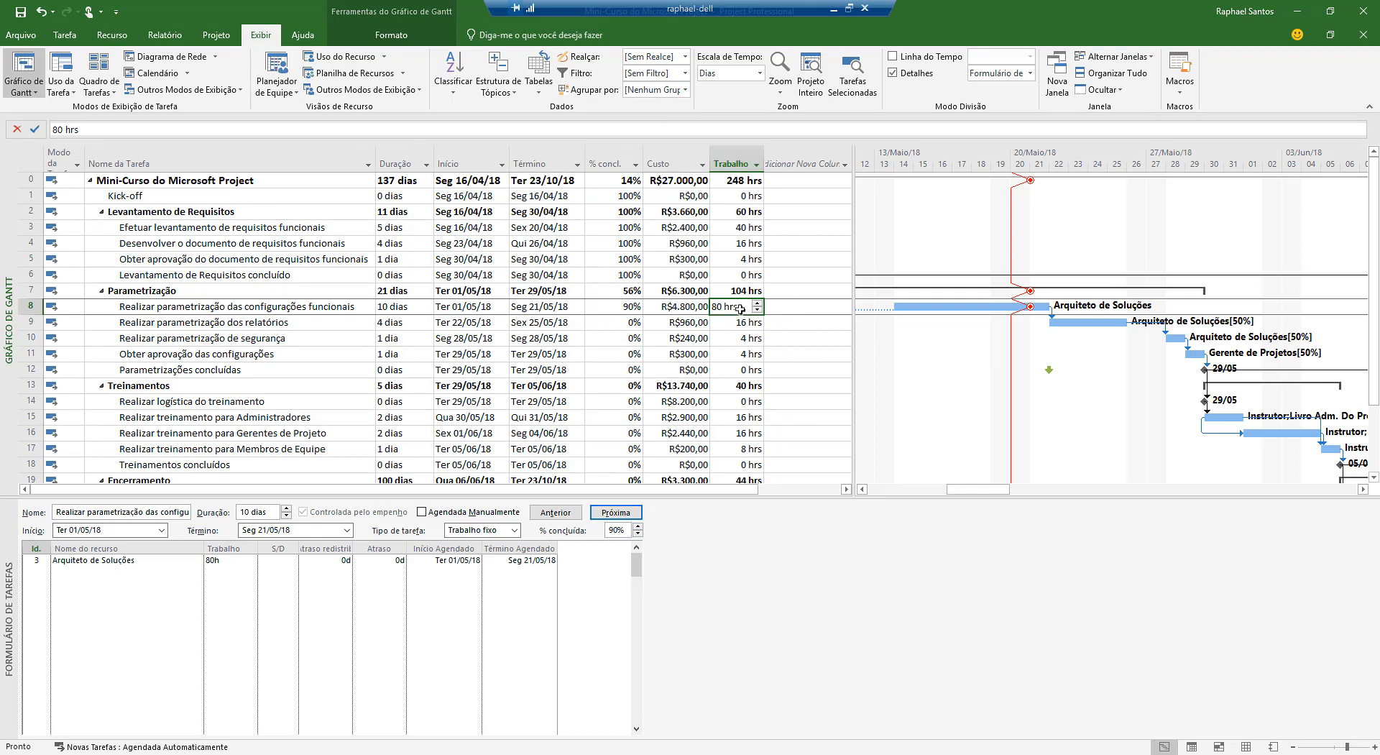
left_click(539, 90)
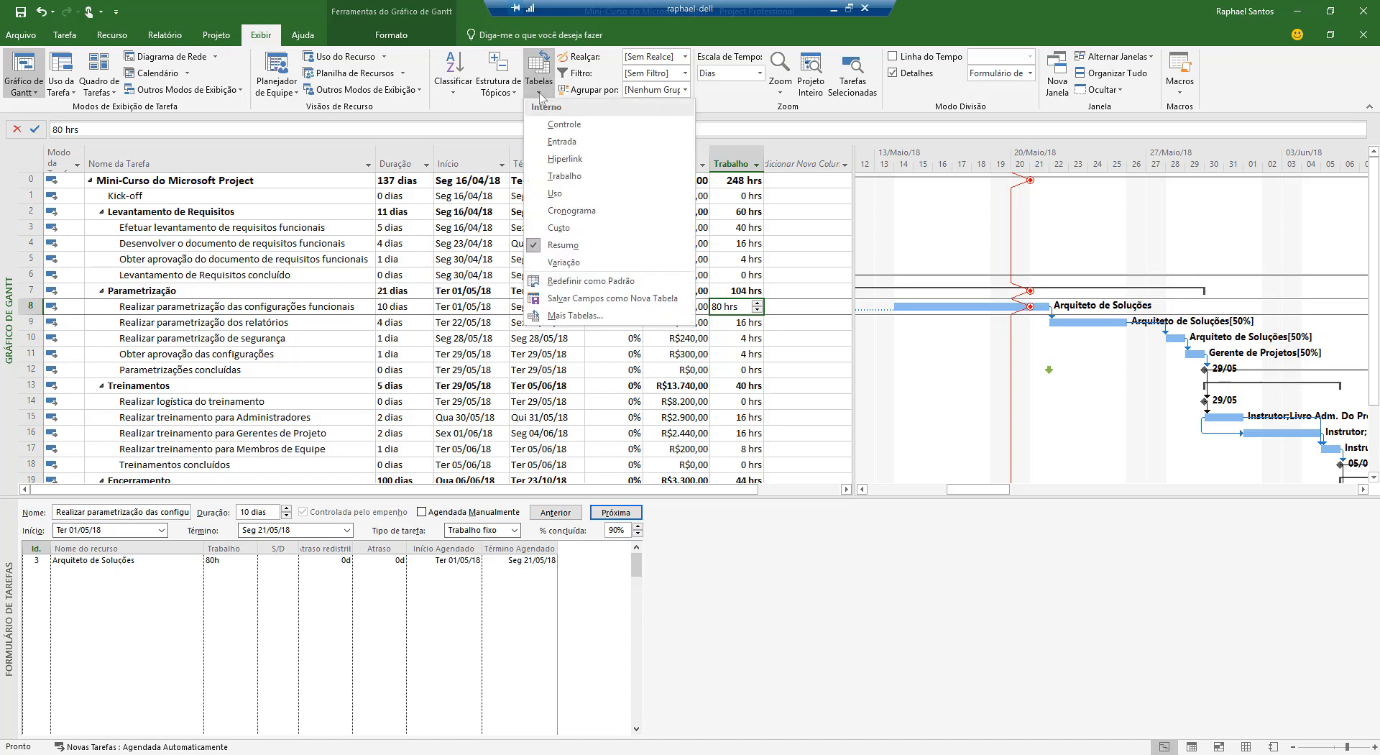
left_click(576, 124)
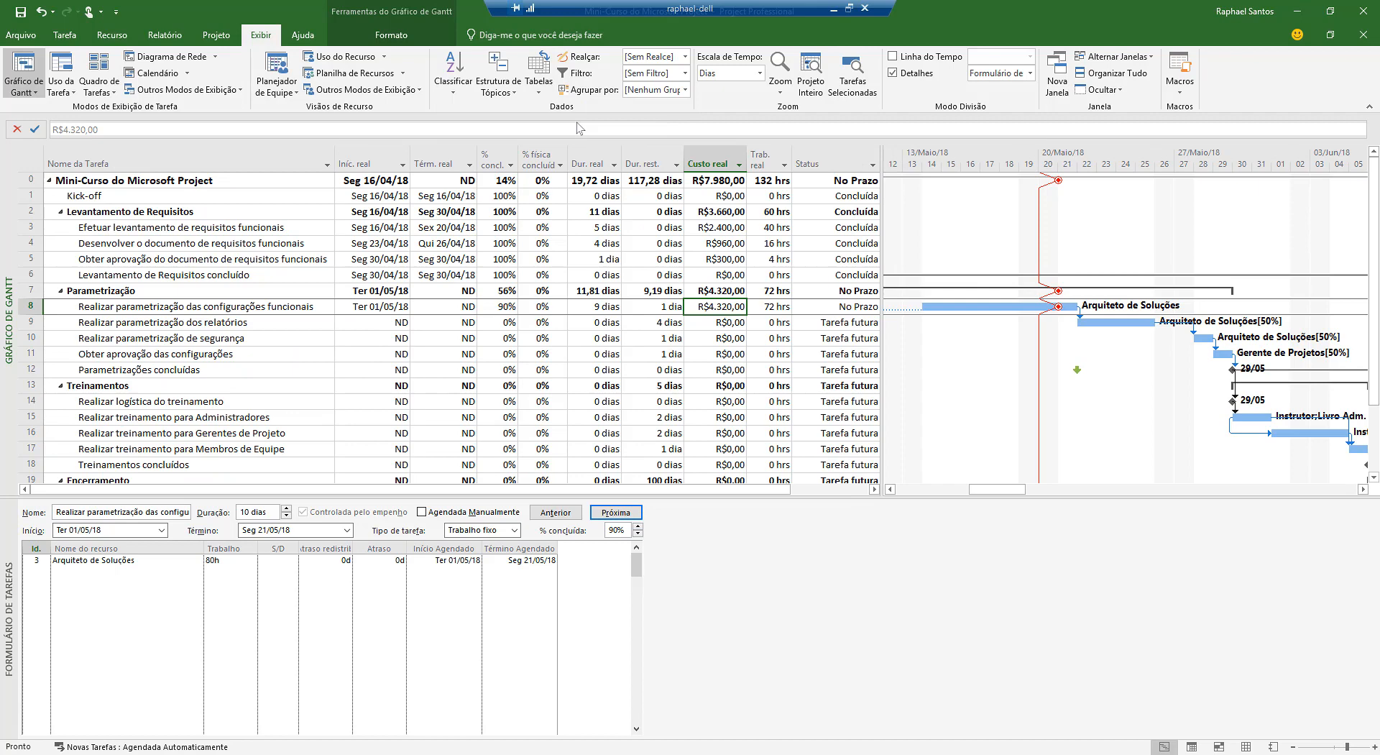
- Set the remaining duration of Realizar parametrização das configurações funcionais to 0 days
left_click(655, 306)
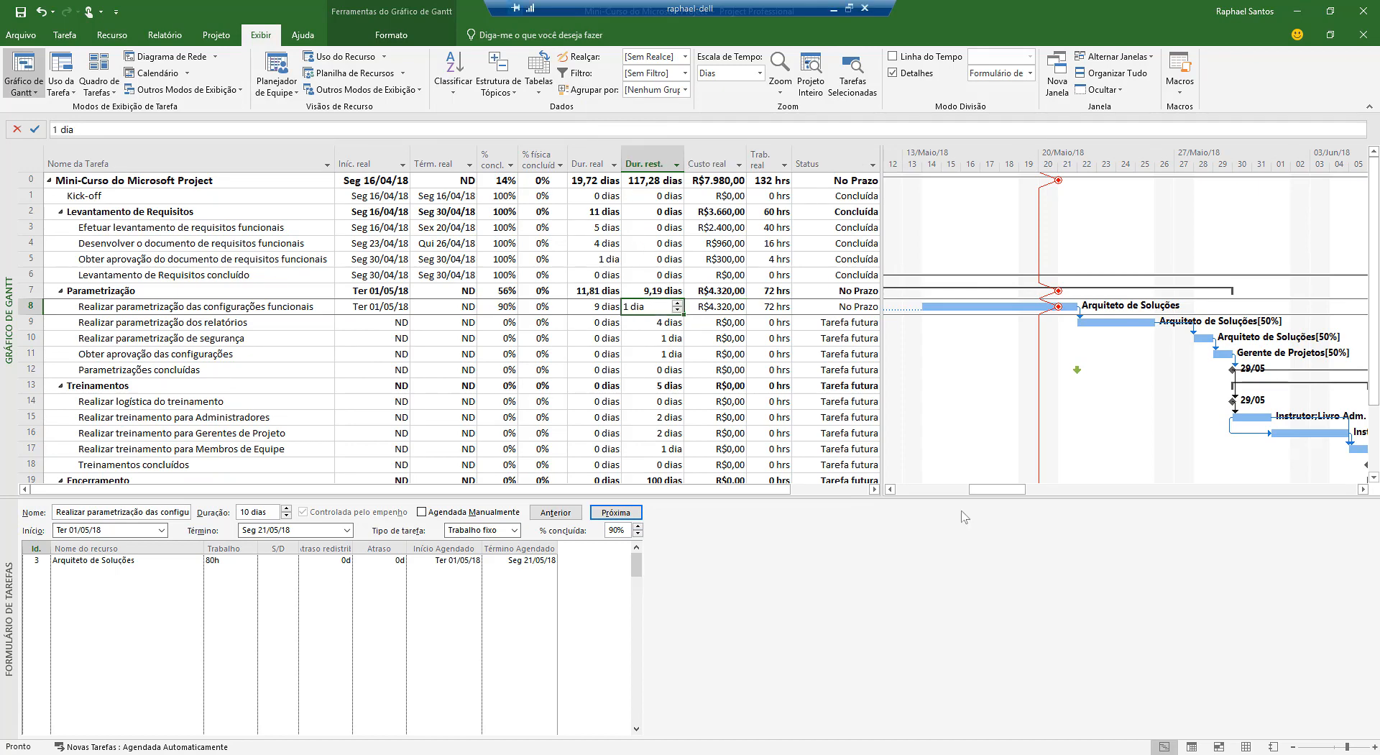
type("0")
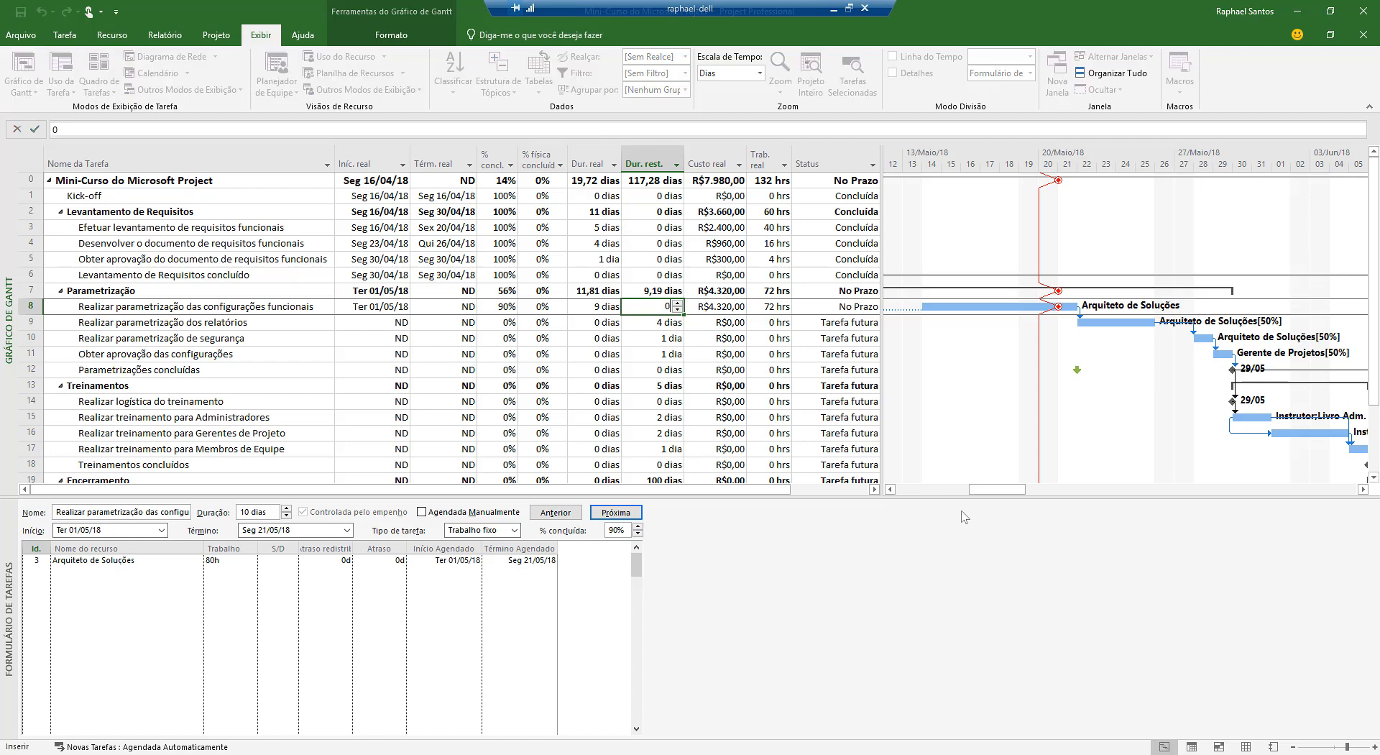
key("Return")
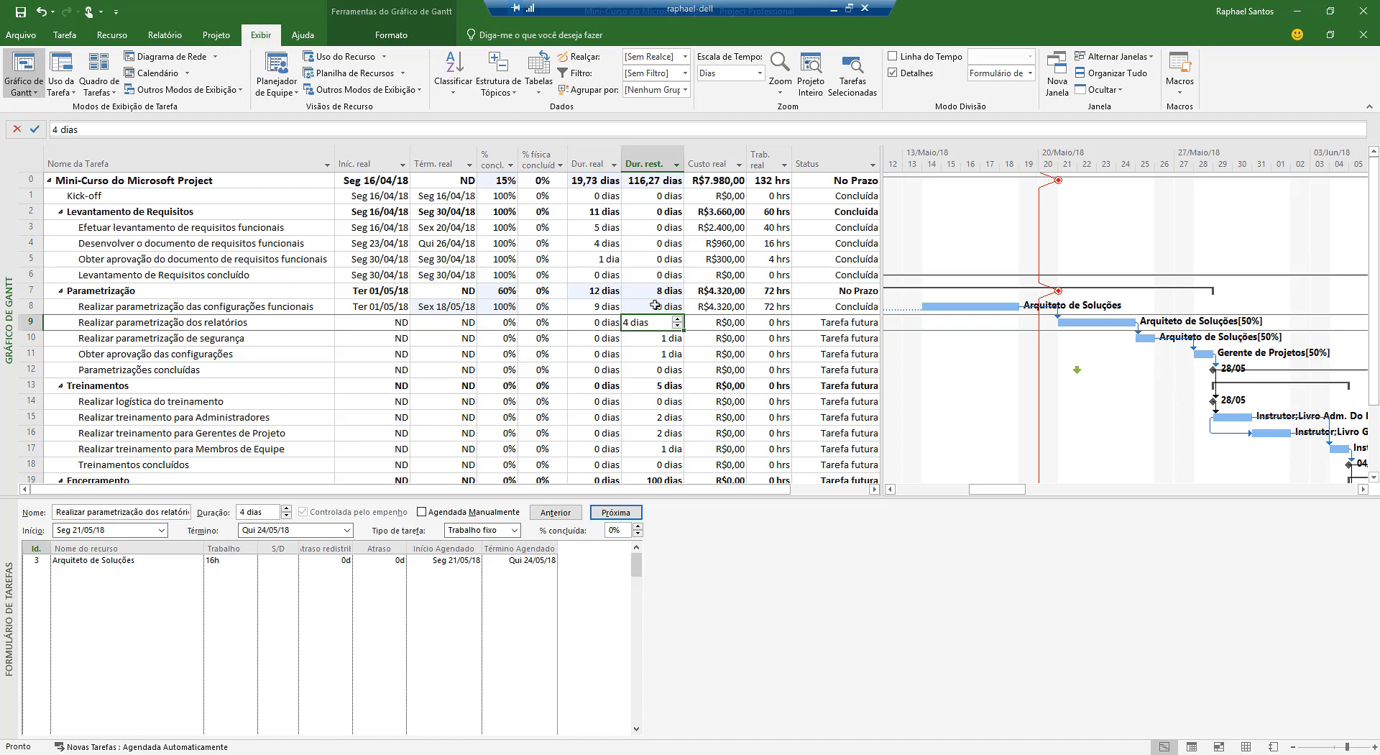
left_click(216, 35)
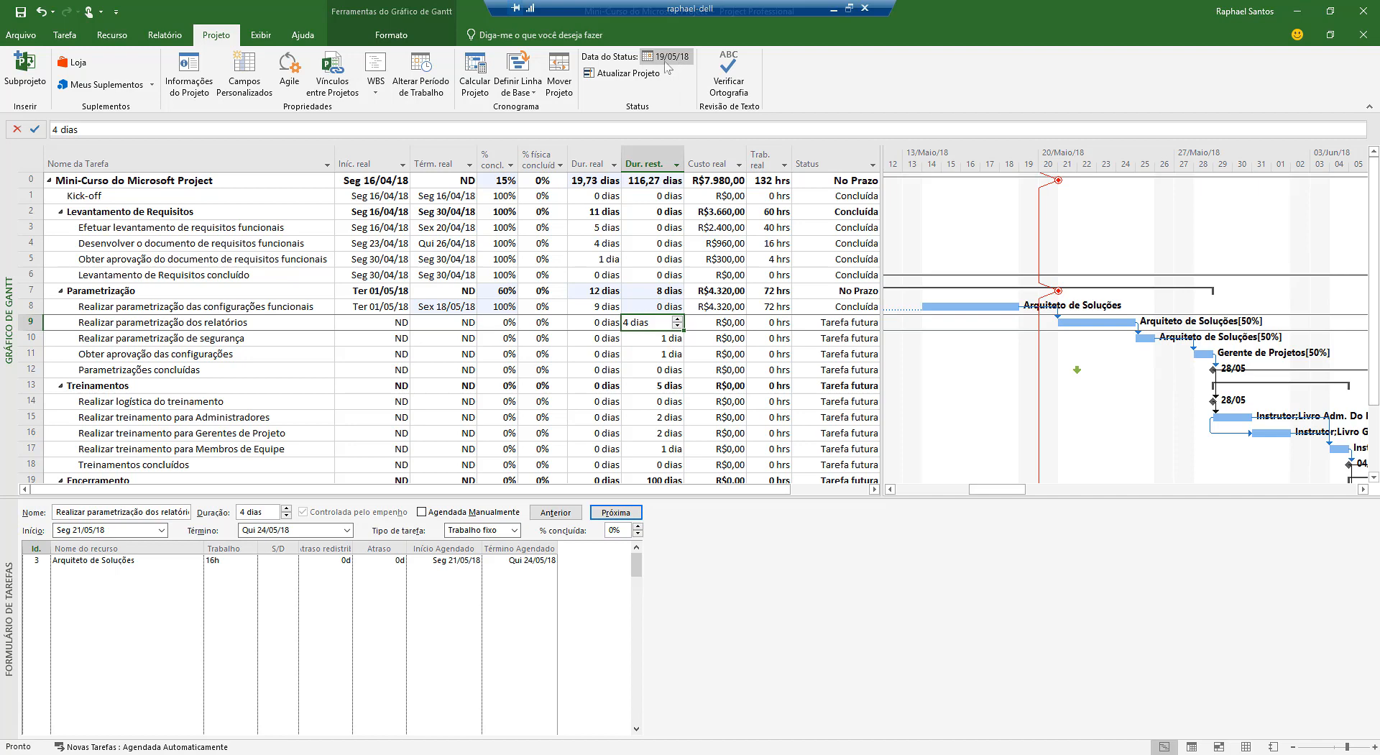
left_click(627, 74)
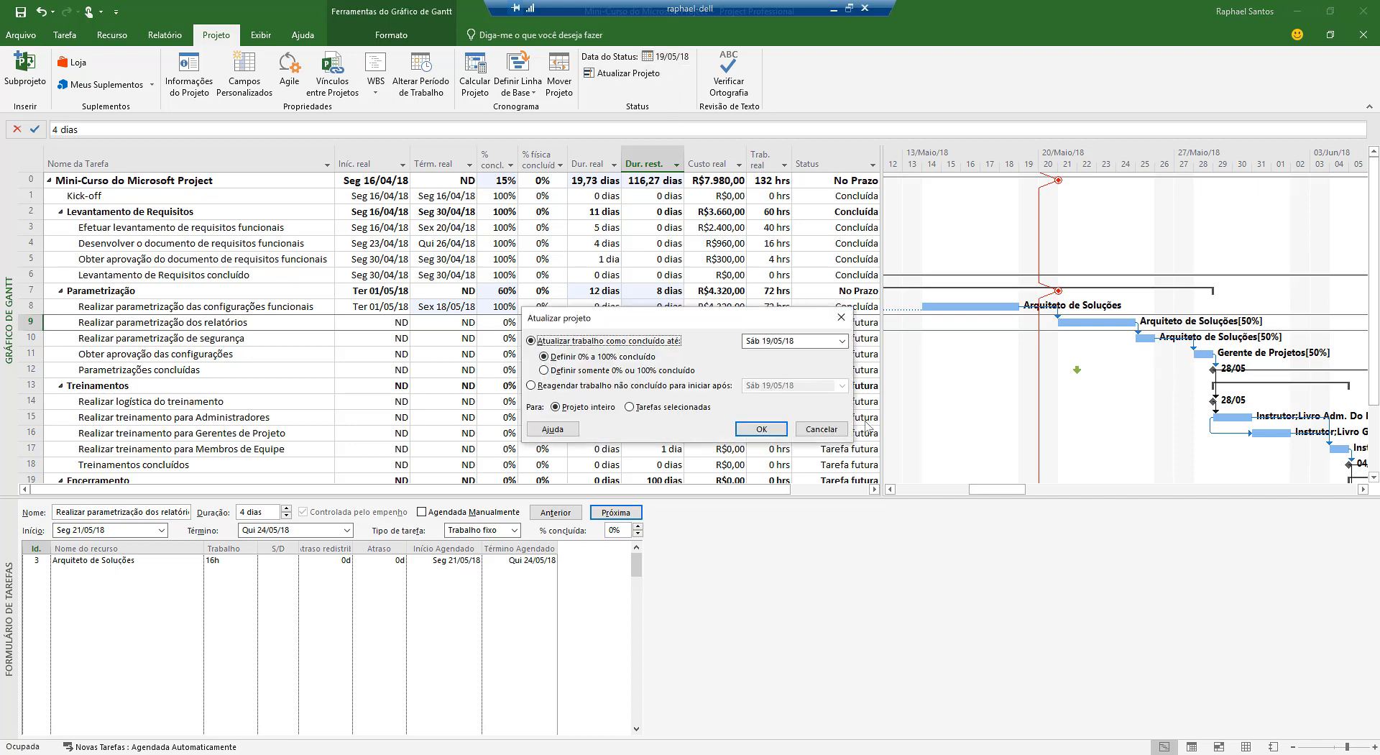
left_click(821, 433)
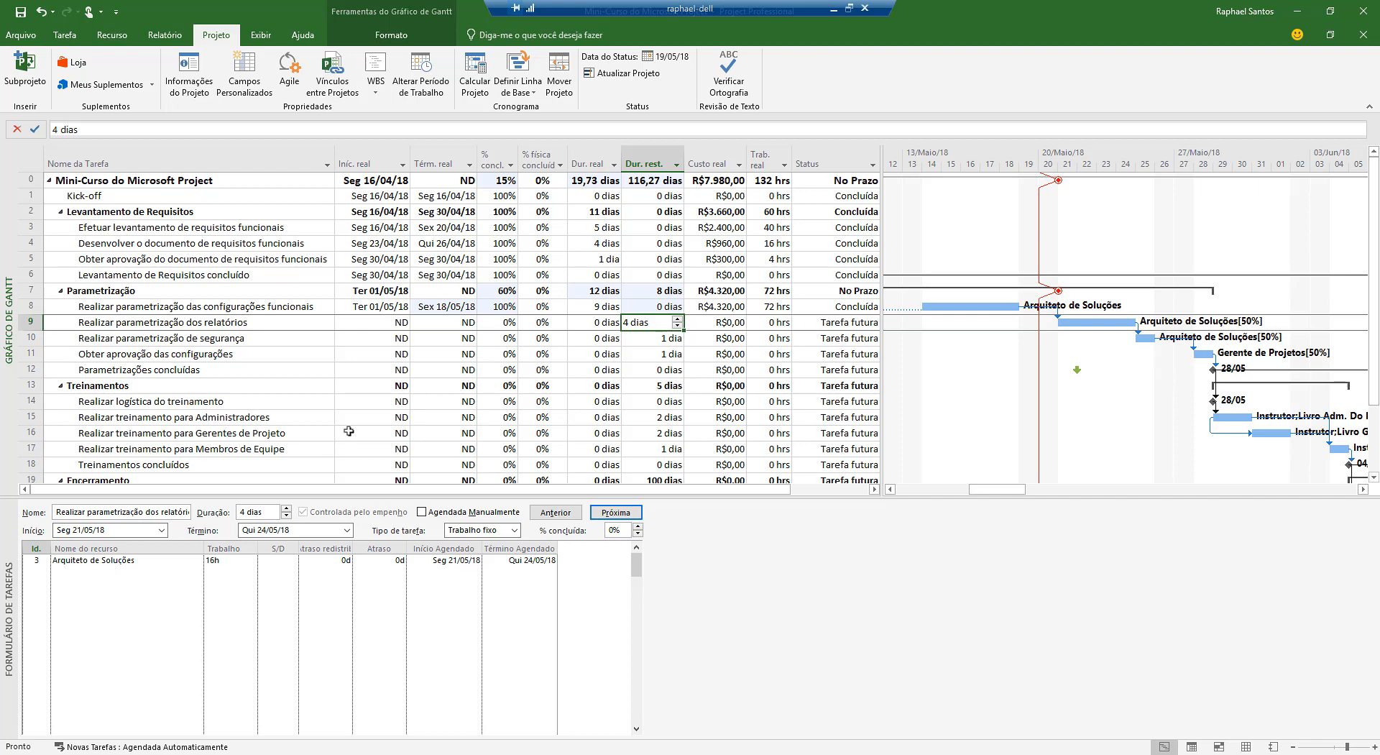
- Switch to the Trabalho table and check the total, actual and remaining work of Realizar parametrização dos relatórios
left_click(261, 35)
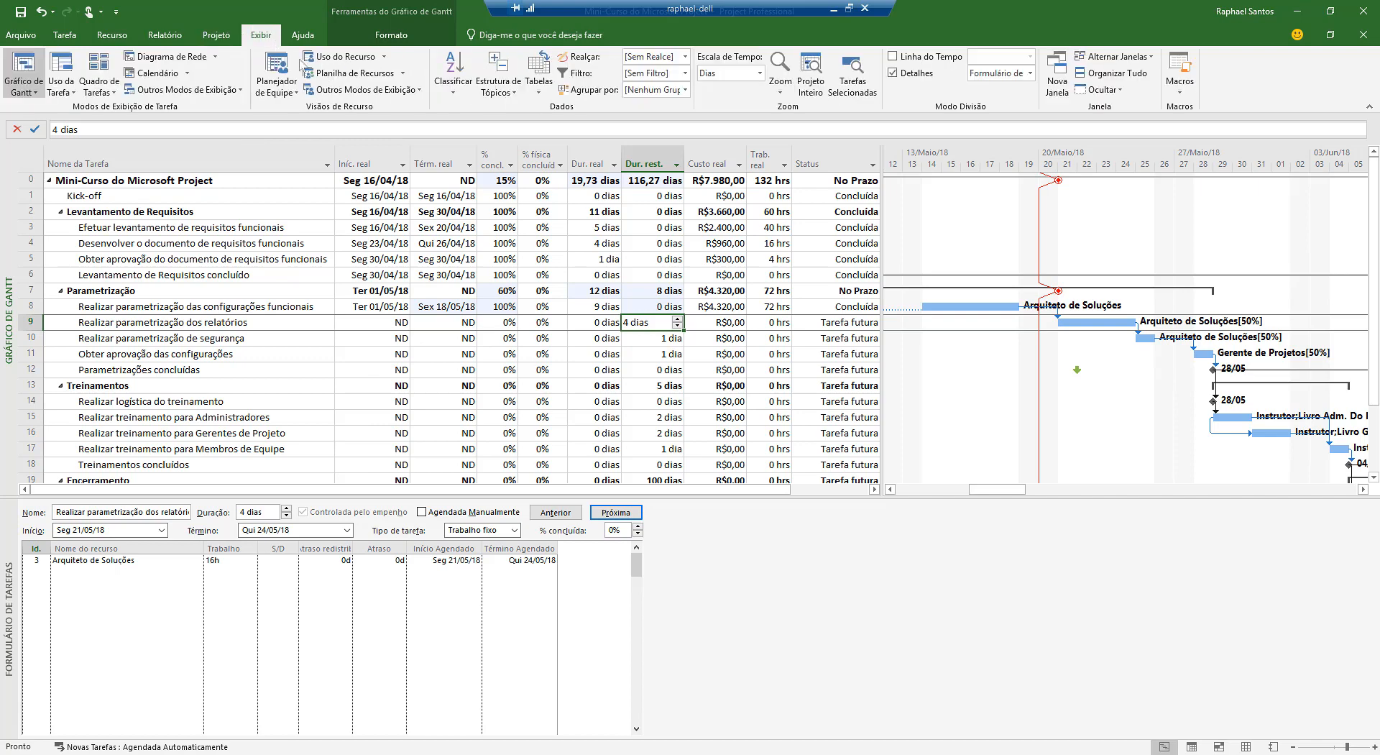
left_click(544, 90)
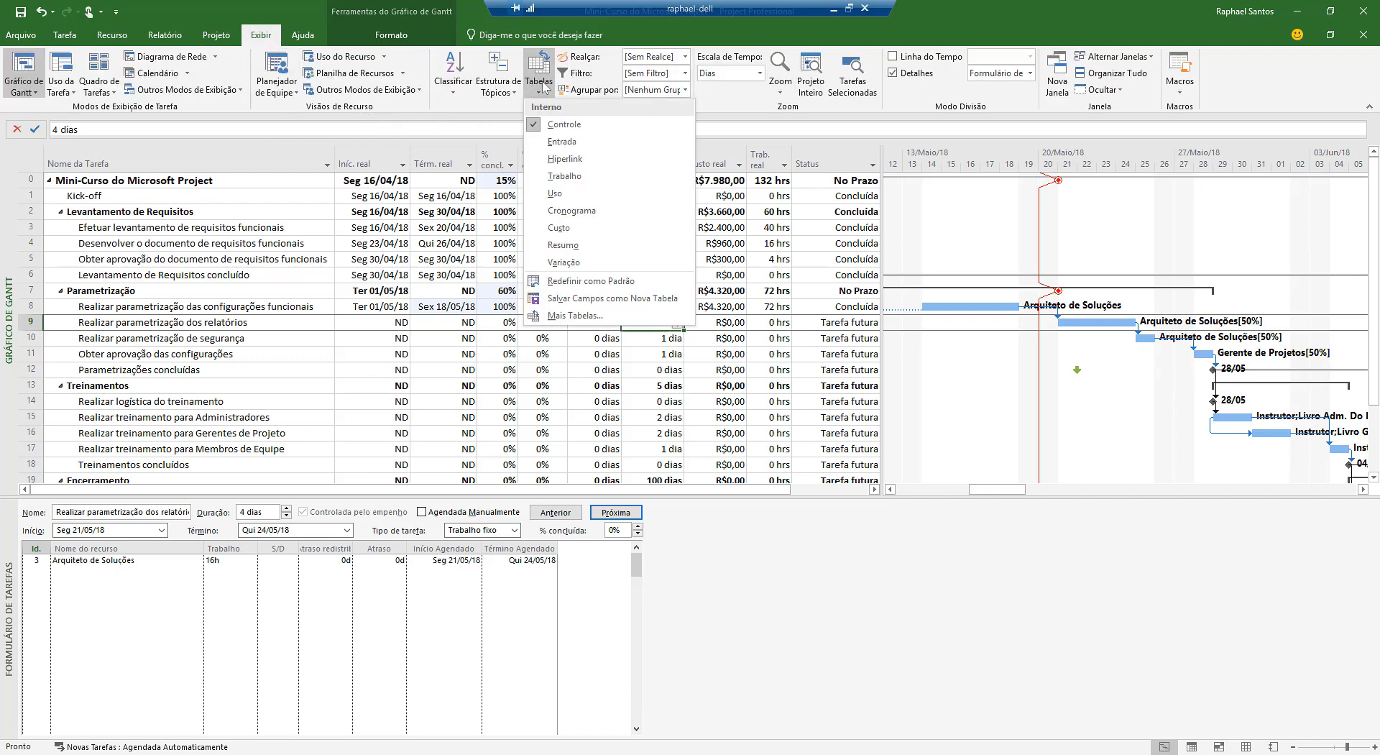
left_click(564, 176)
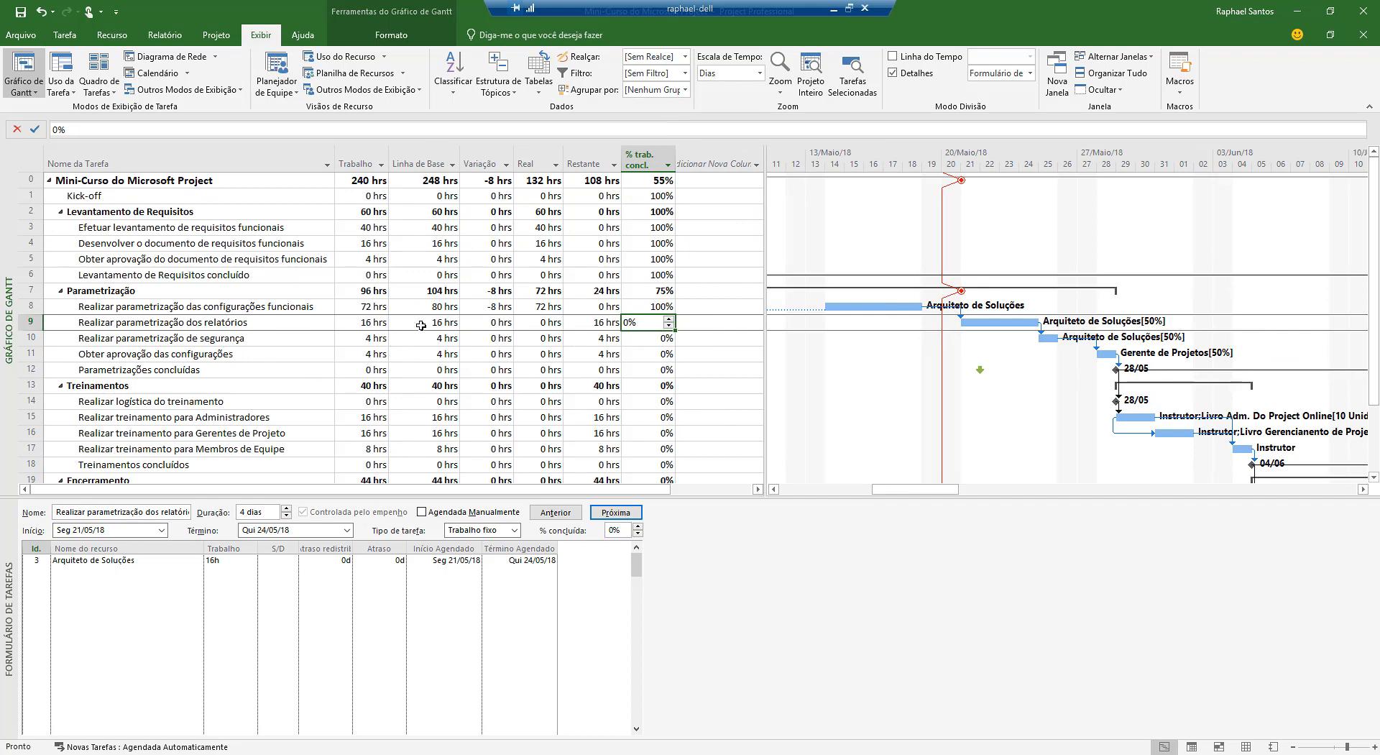
left_click(377, 323)
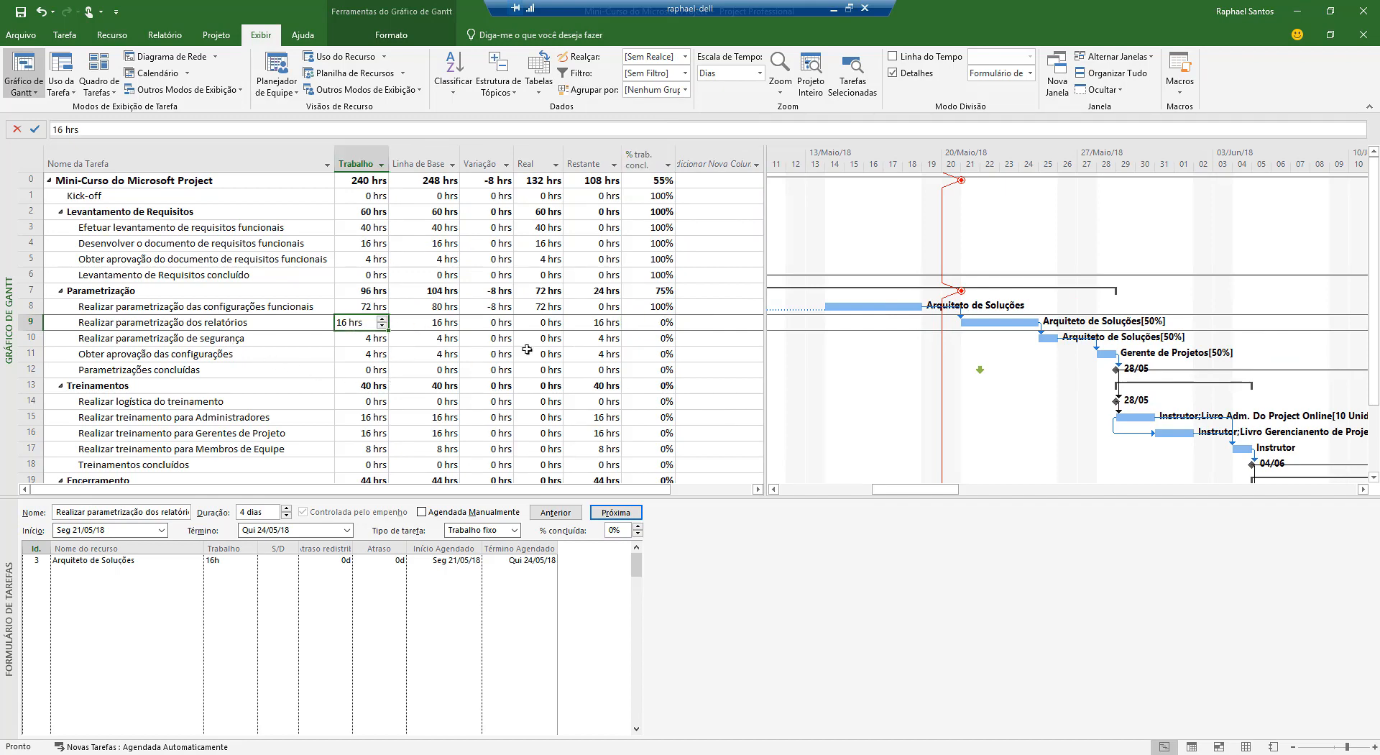
left_click(538, 321)
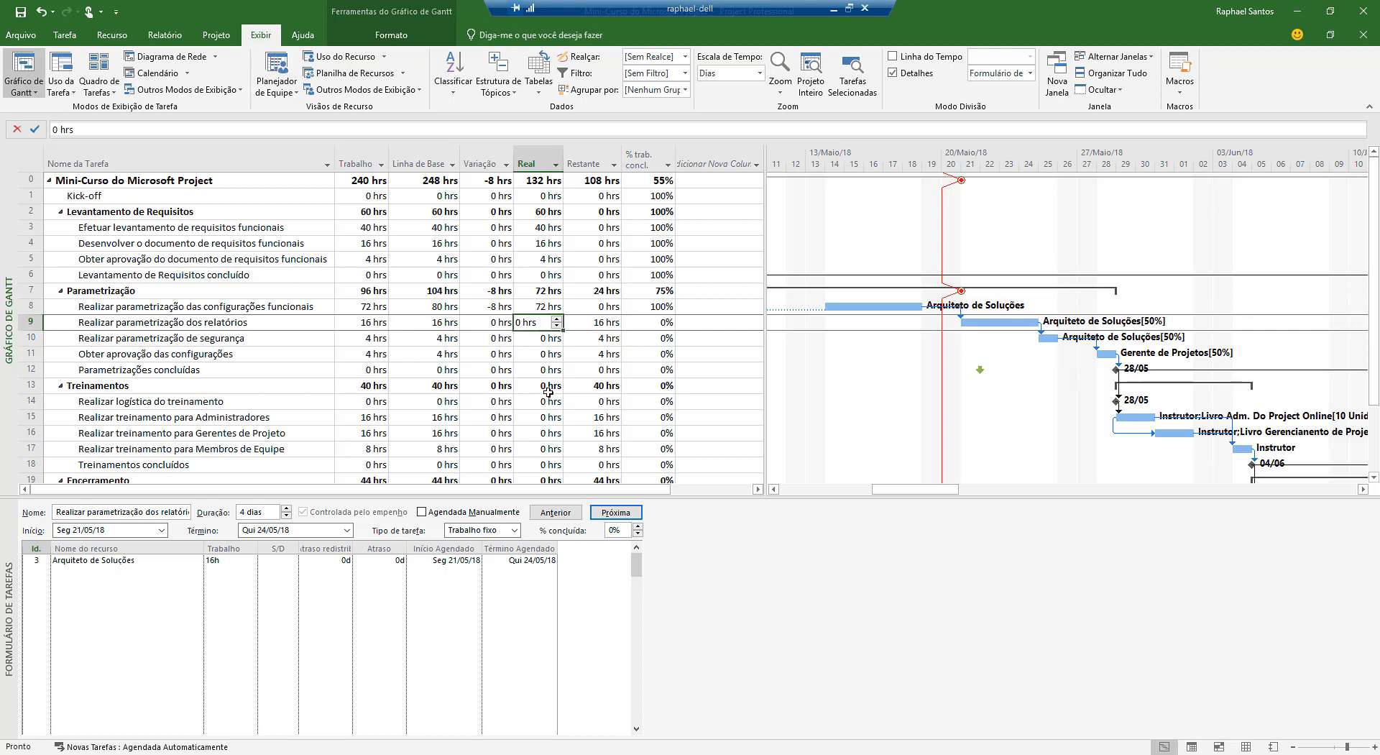
left_click(597, 324)
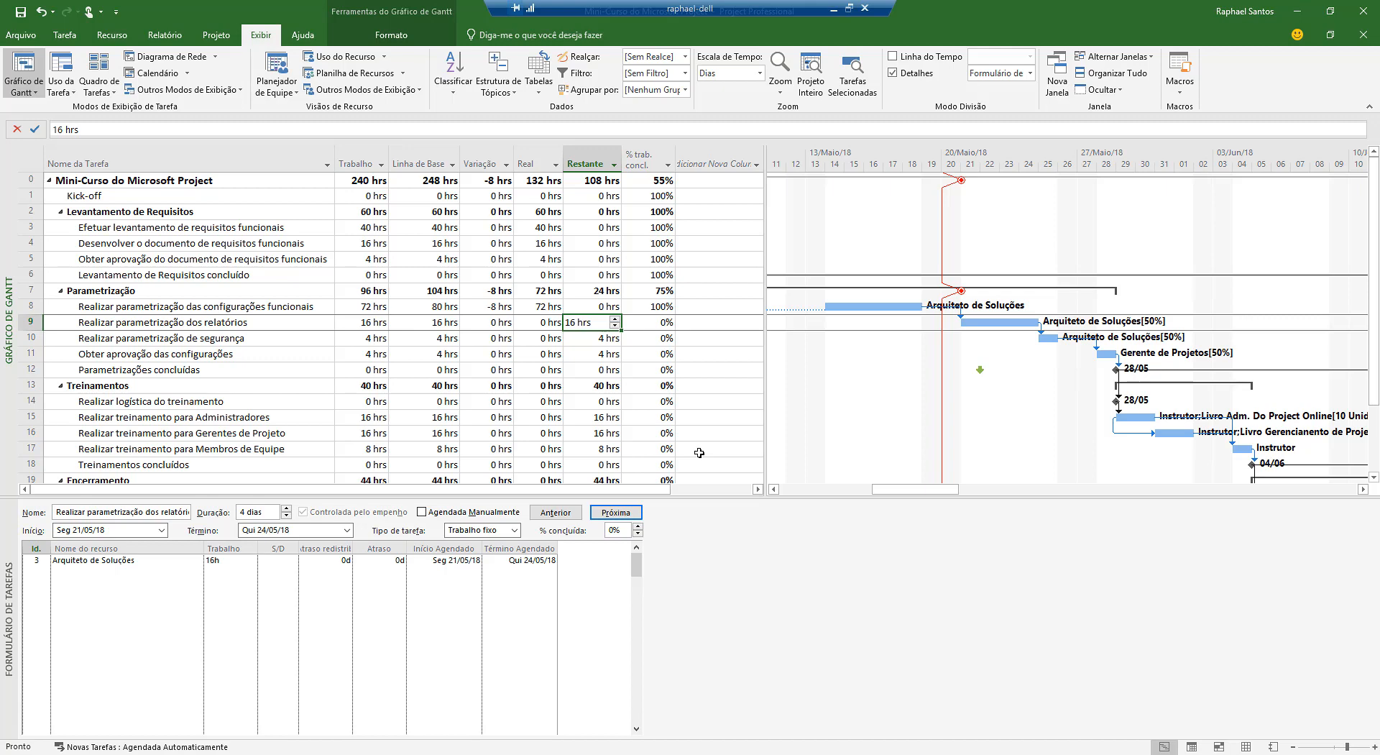
left_click(215, 35)
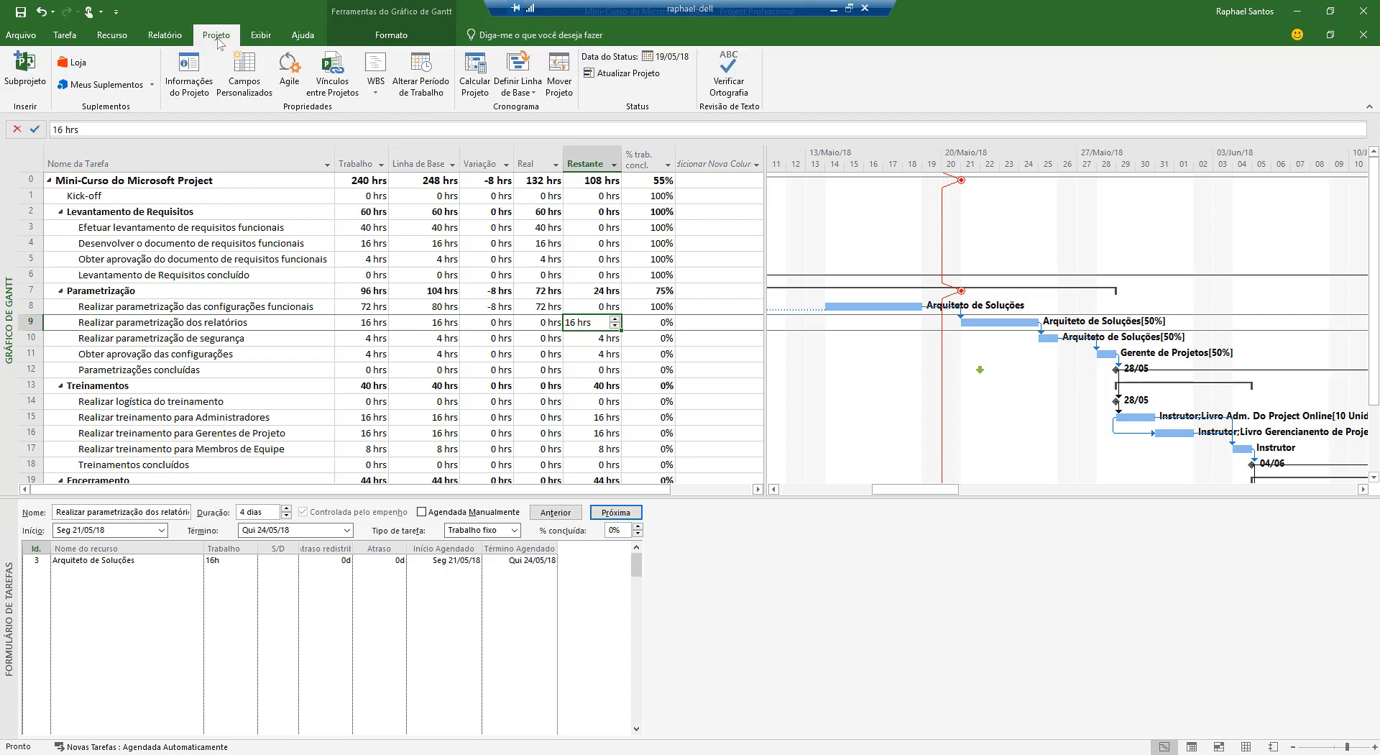
left_click(630, 75)
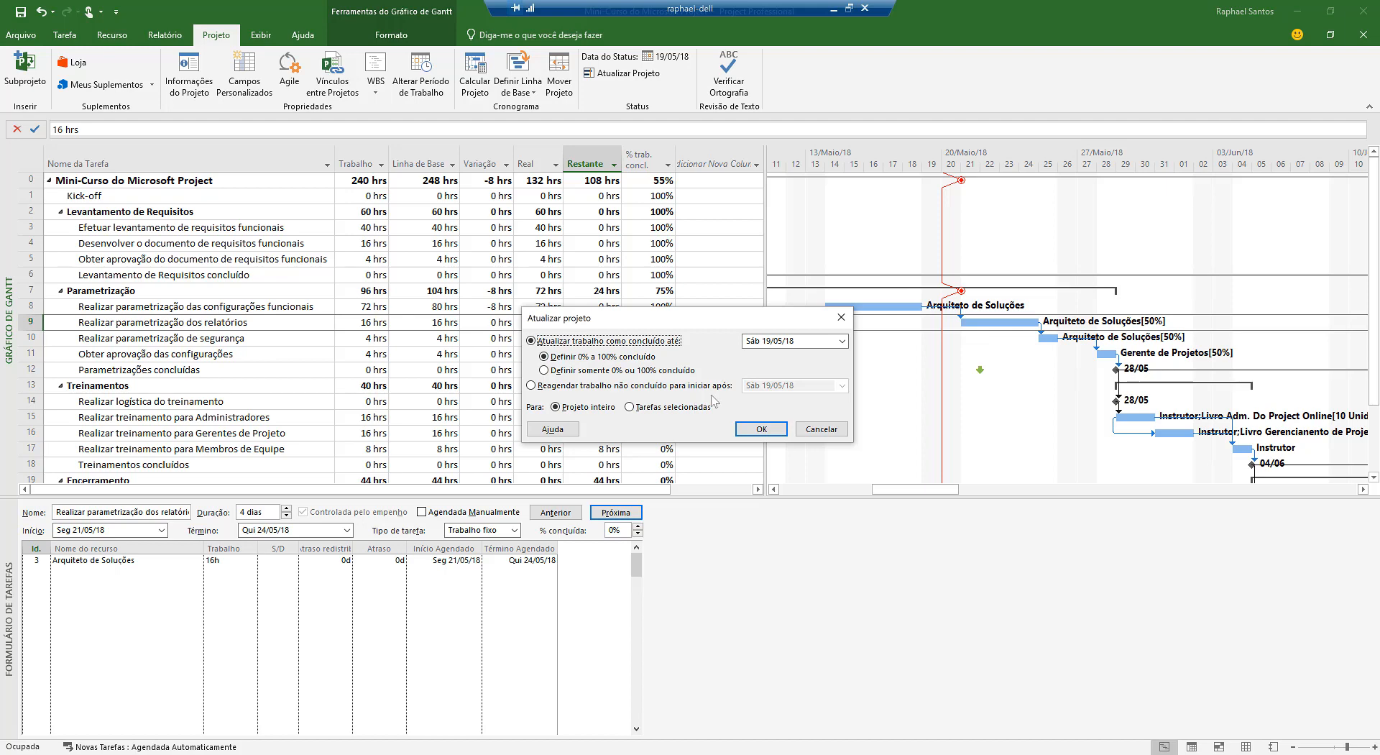
left_click(821, 431)
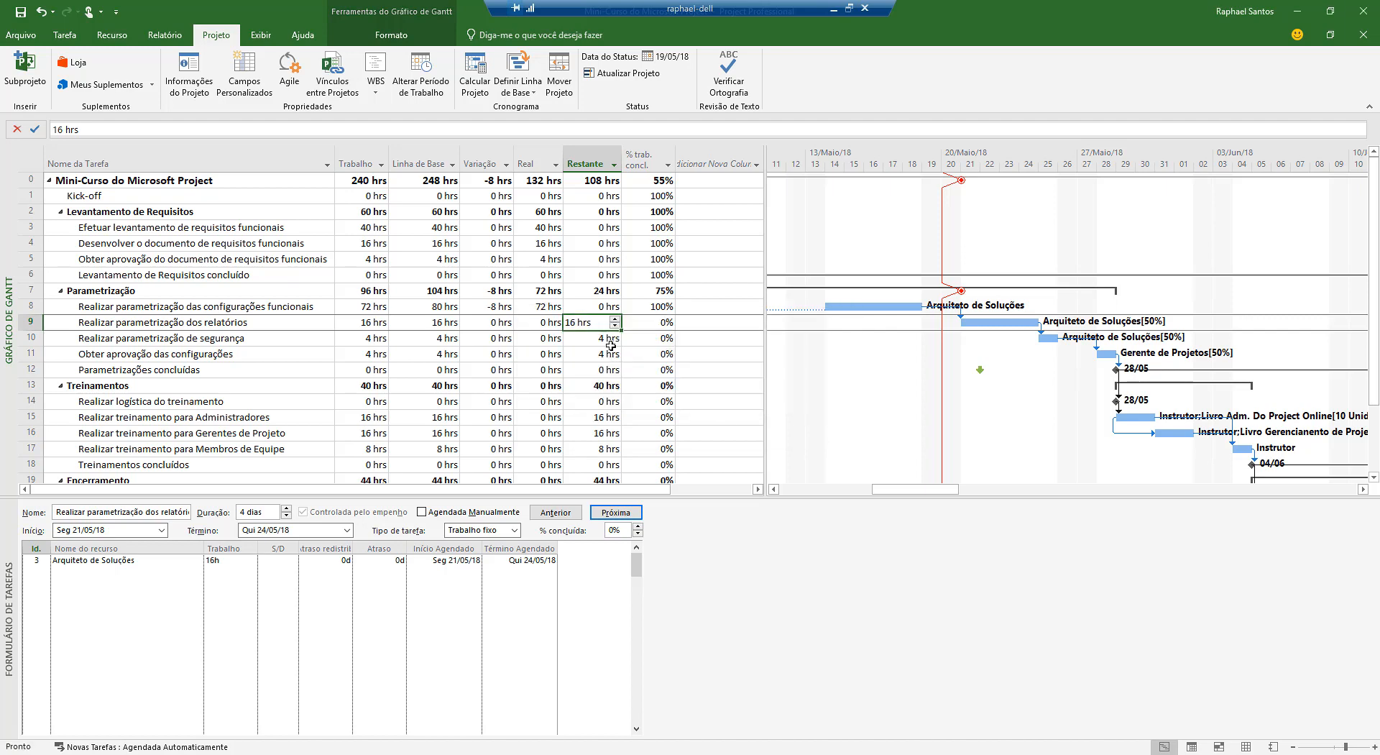
left_click(584, 370)
left_click(601, 323)
left_click(259, 36)
left_click(536, 78)
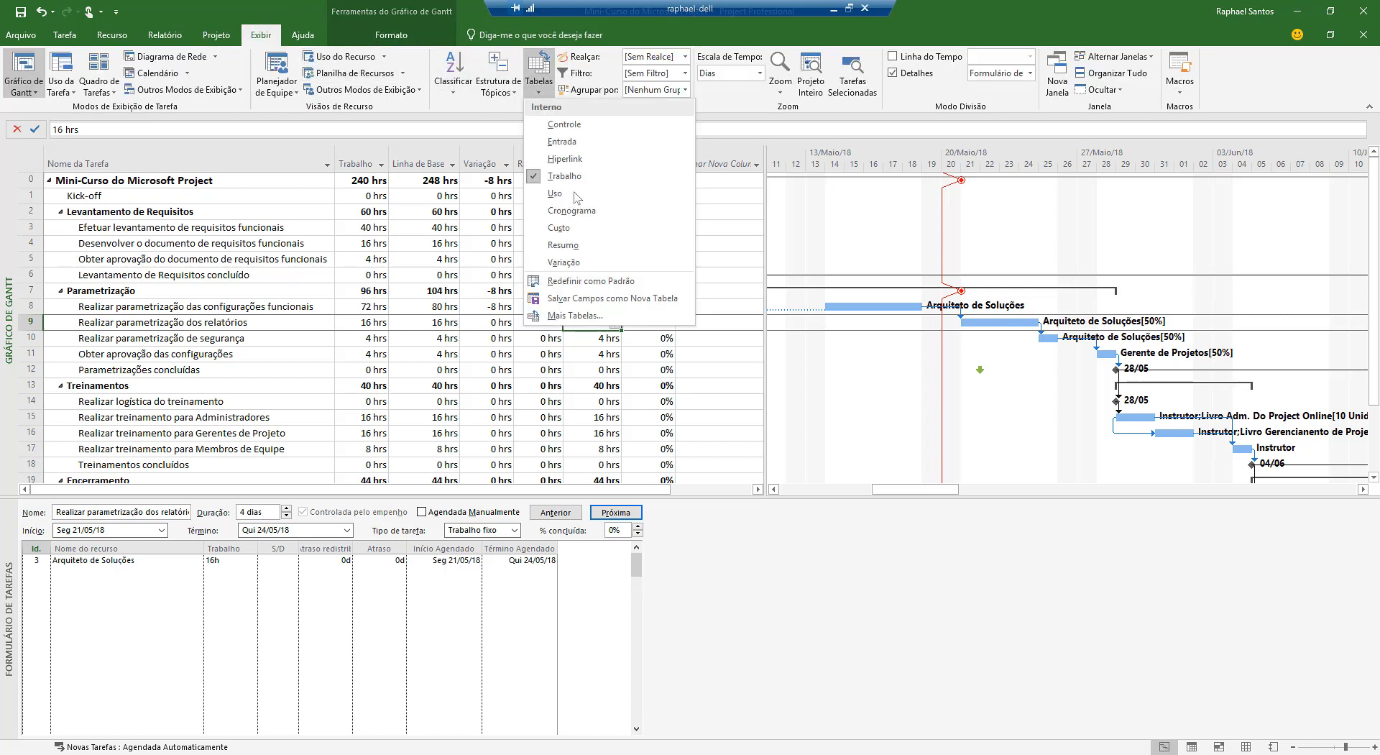
left_click(520, 372)
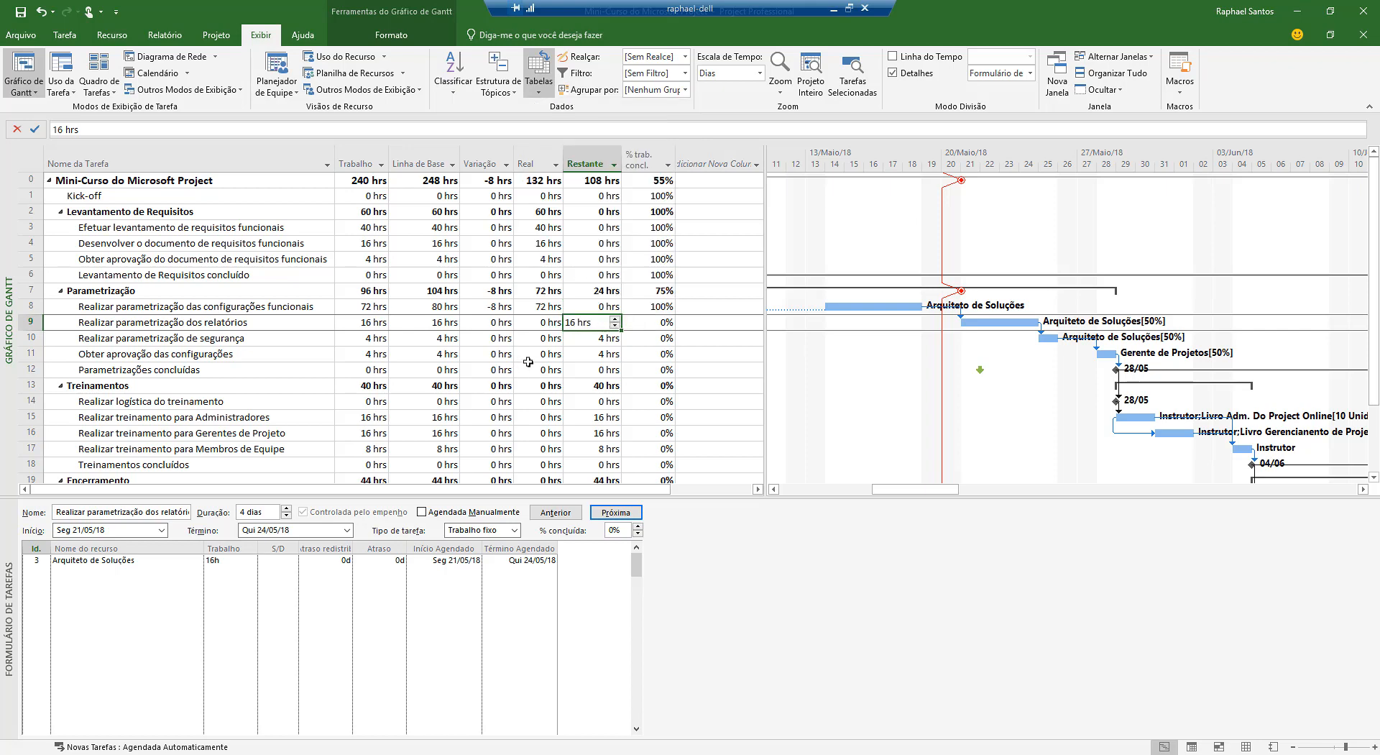
- Set the remaining work of Realizar parametrização dos relatórios to 24 hrs and check its Gantt bar
left_click(588, 354)
key("Up")
key("Up")
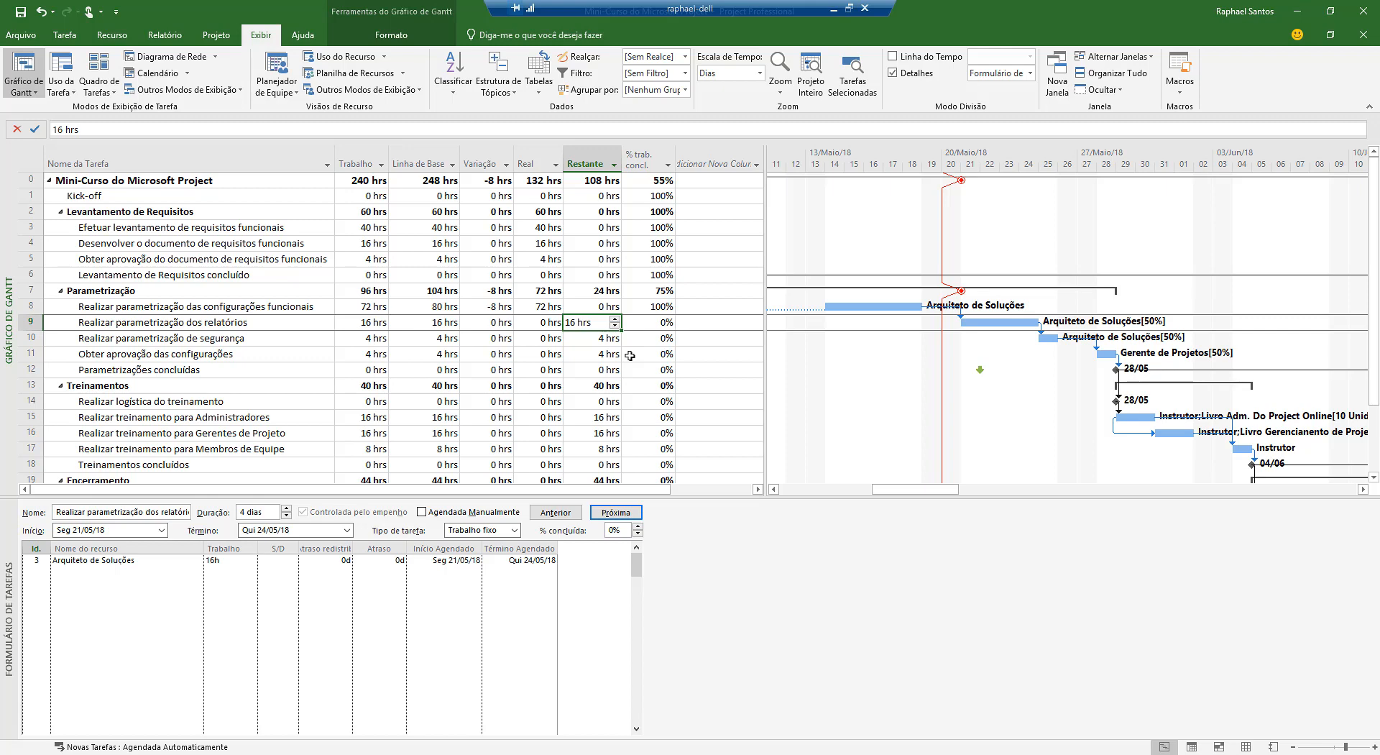
type("2")
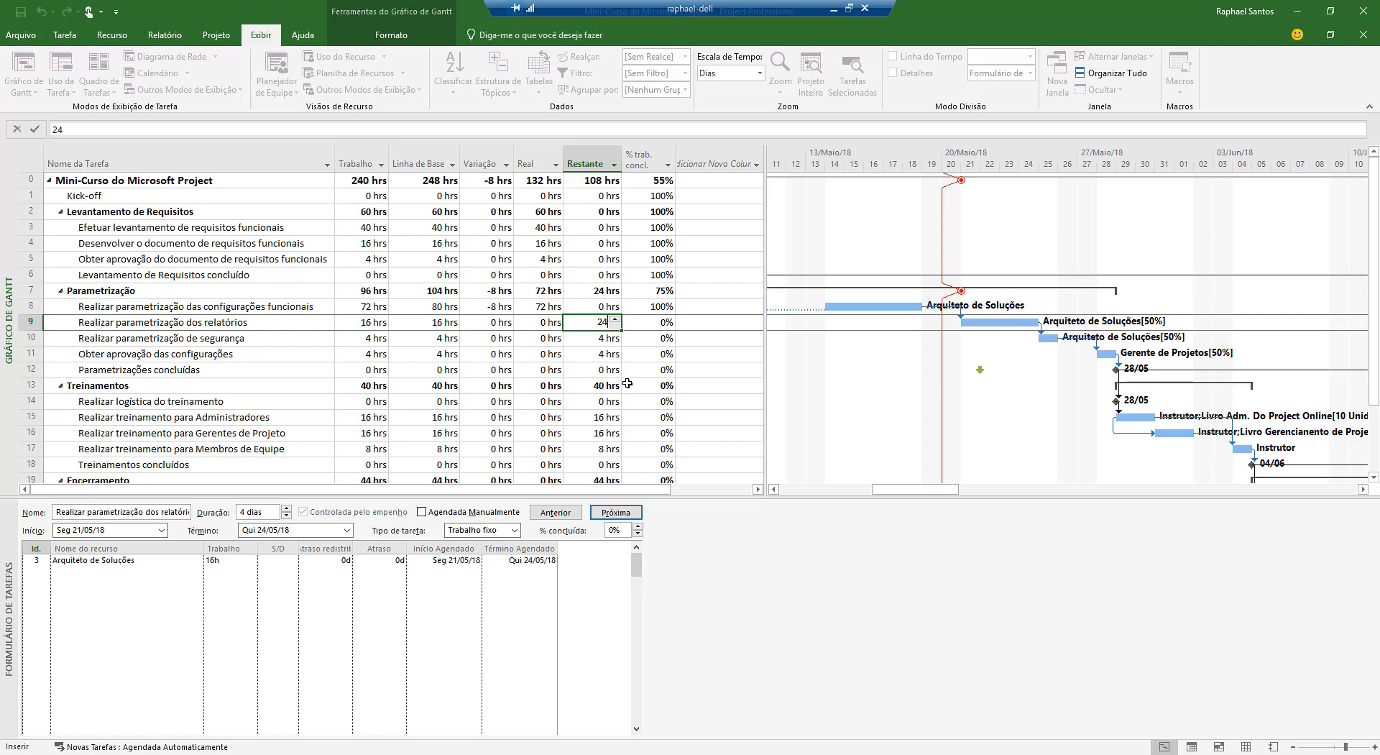
key("Return")
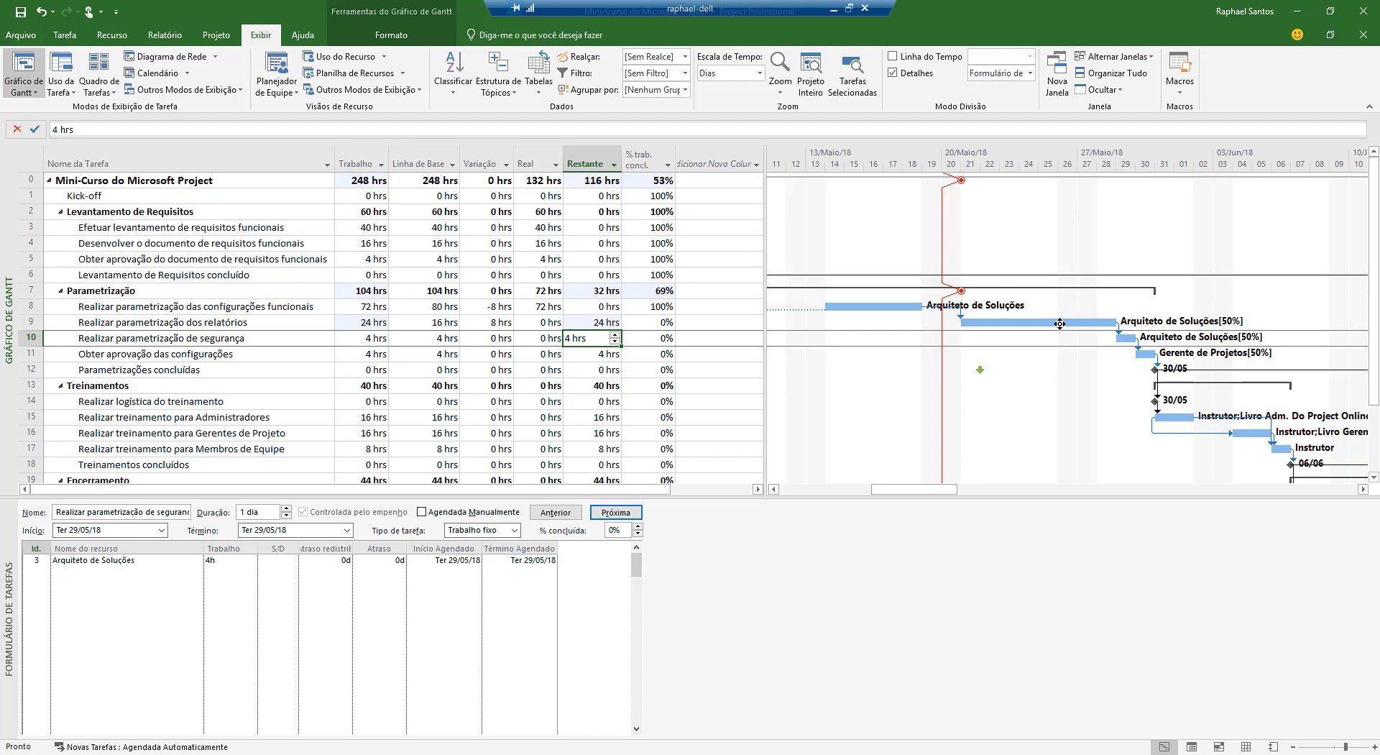
mouse_move(1060, 323)
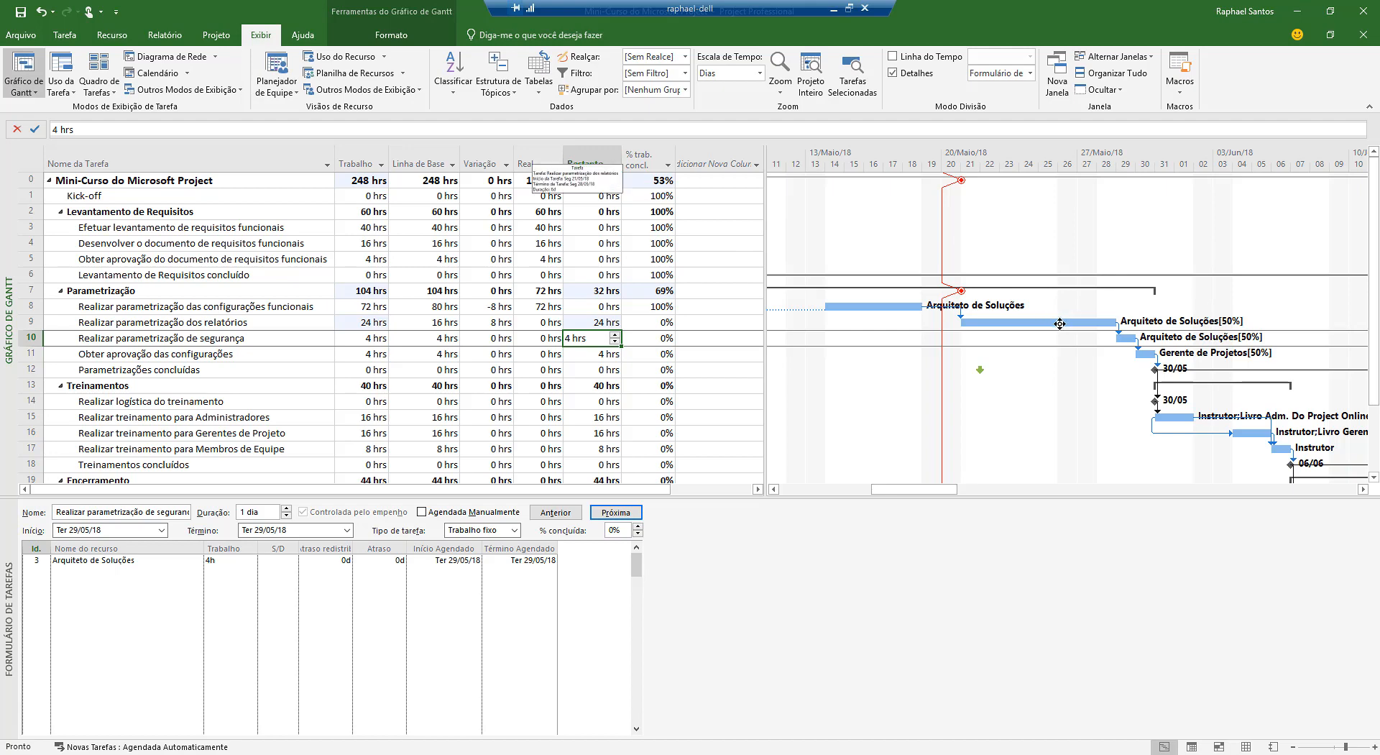
- Show the Trabalho details in the task form for Realizar parametrização dos relatórios
right_click(743, 558)
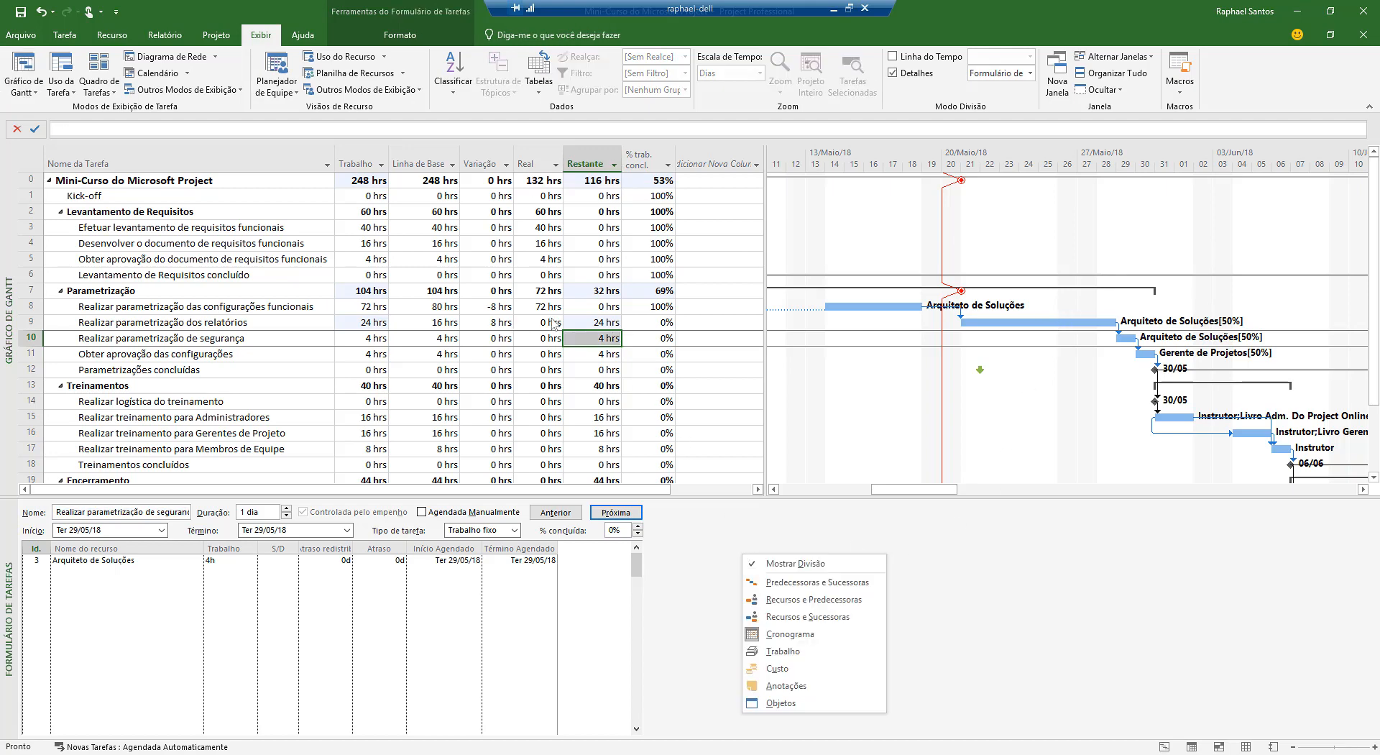
left_click(586, 322)
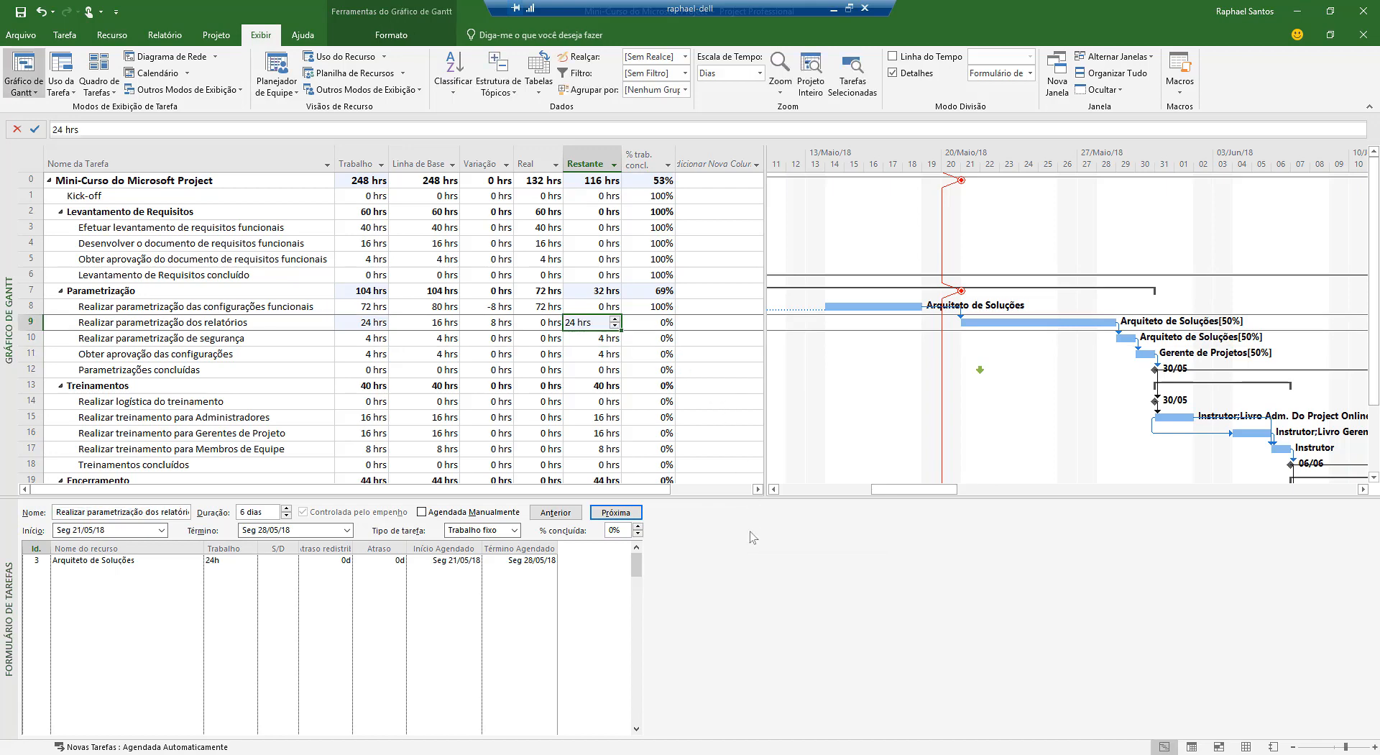
right_click(794, 571)
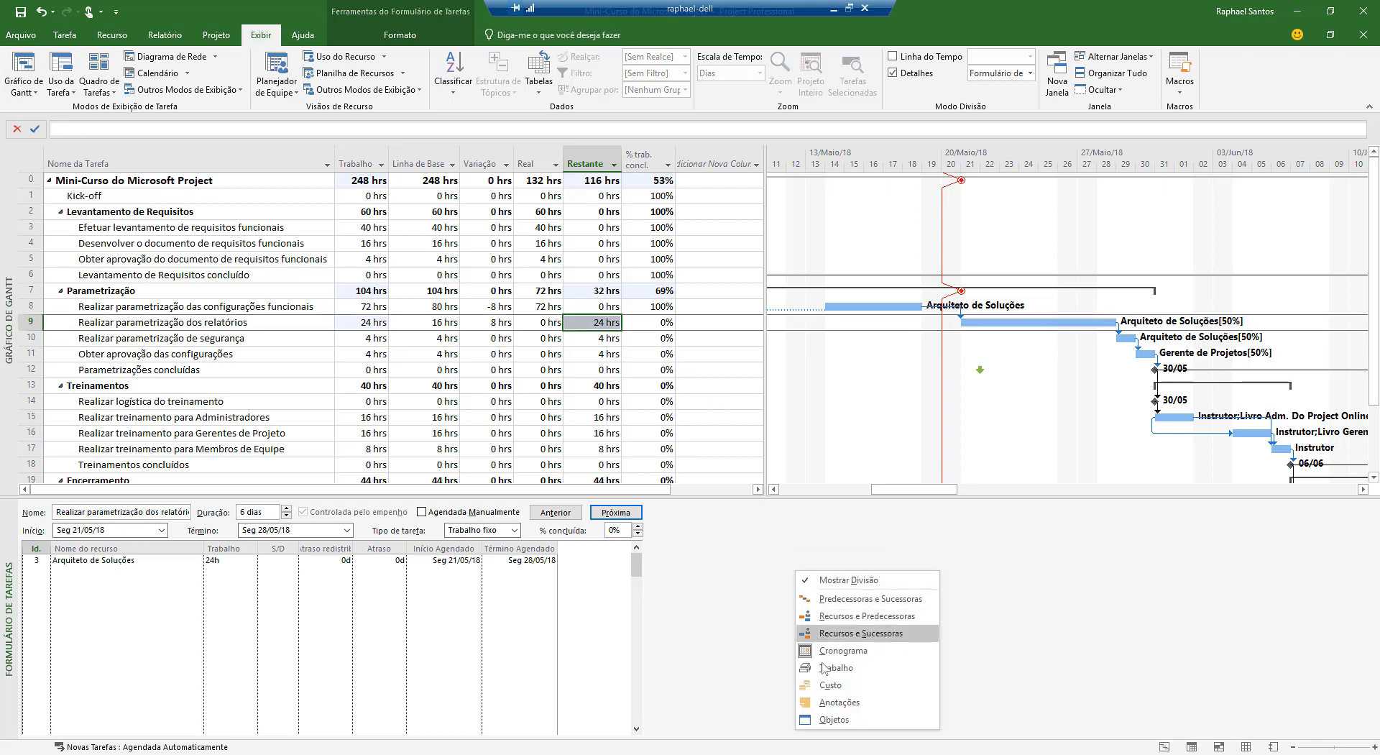
left_click(823, 668)
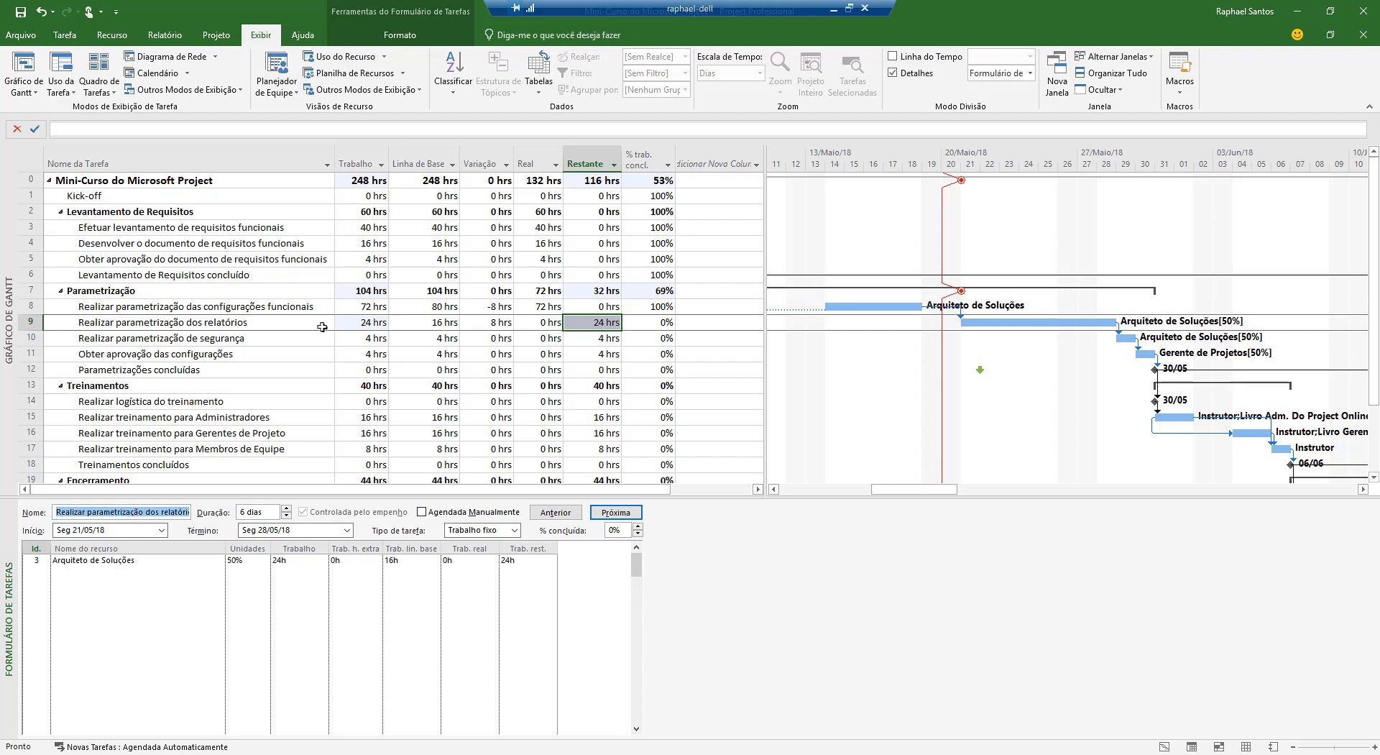
left_click(608, 352)
left_click(607, 318)
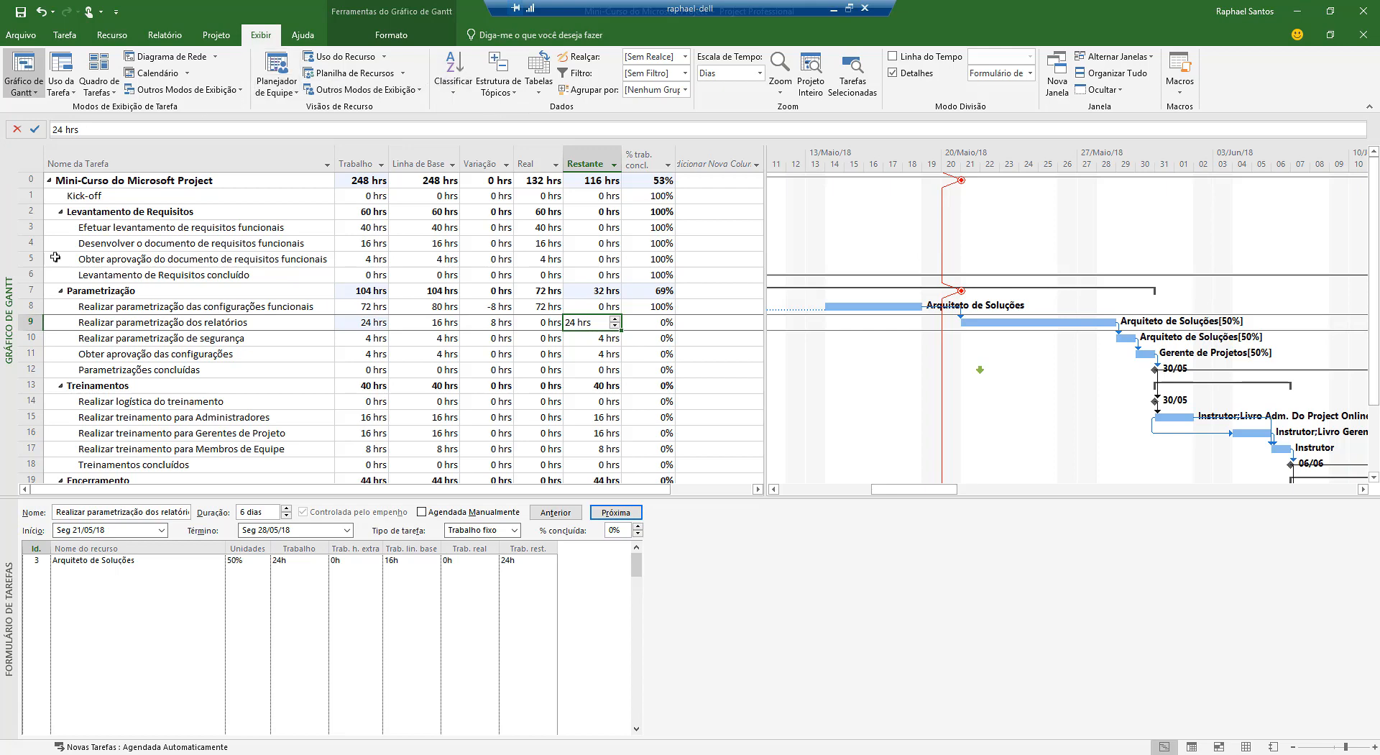
- Set the status date to 26/05/18 and update Projeto inteiro as completed through that date with Definir 0% a 100% concluído
left_click(214, 37)
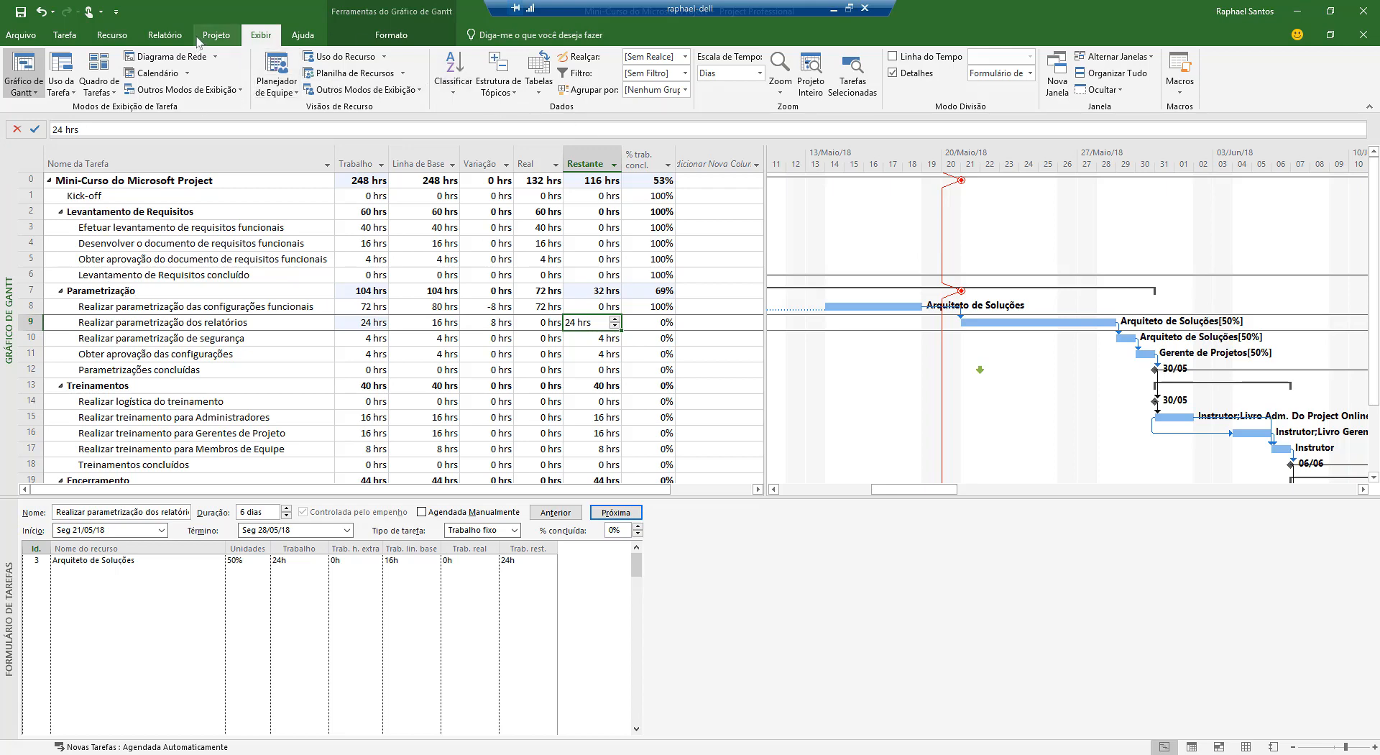
left_click(665, 56)
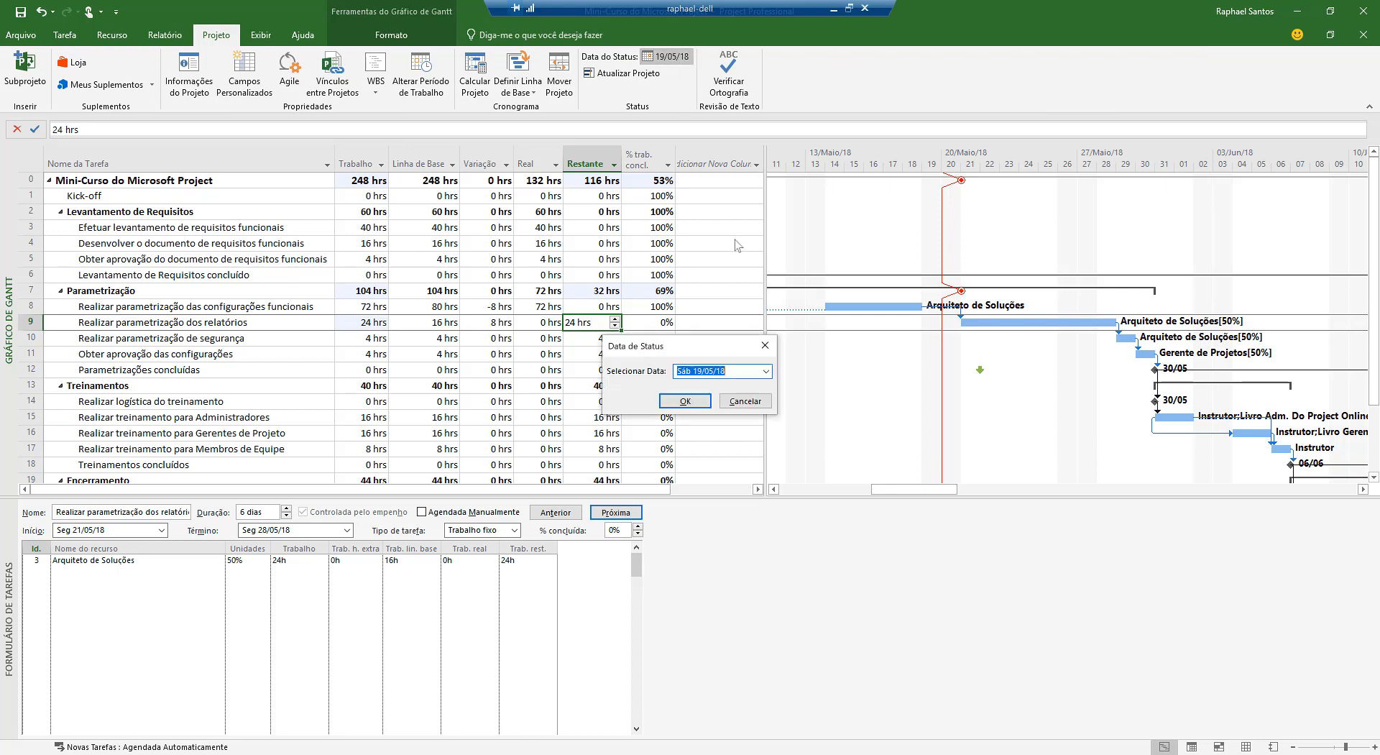
left_click(766, 372)
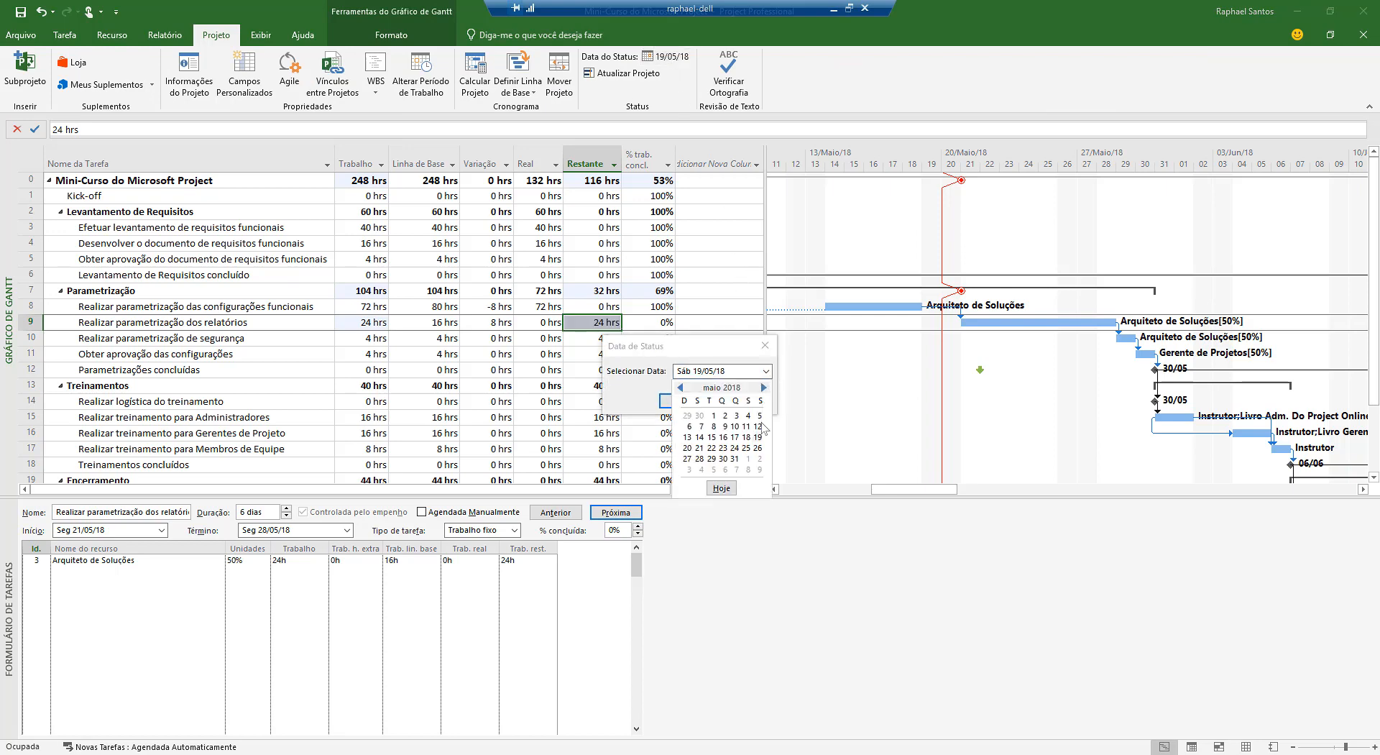
left_click(757, 448)
left_click(686, 400)
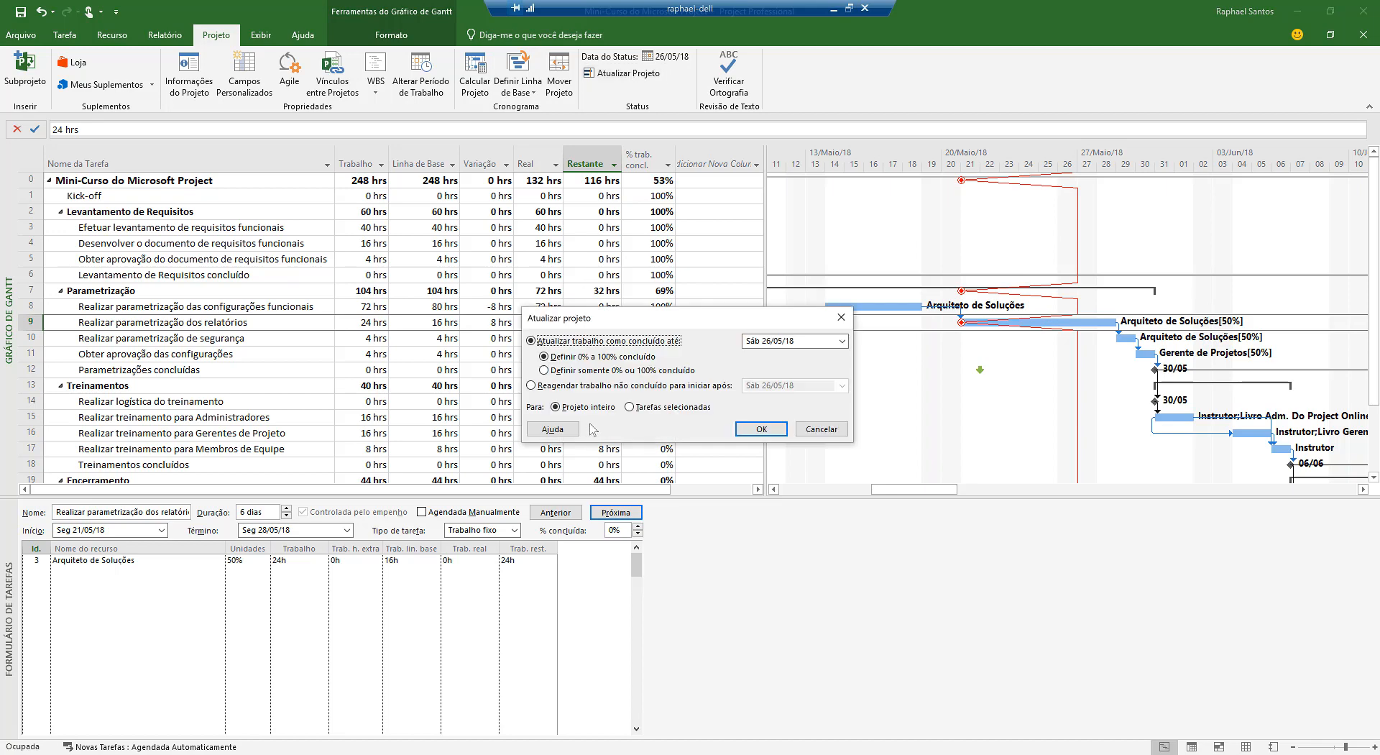
left_click(763, 430)
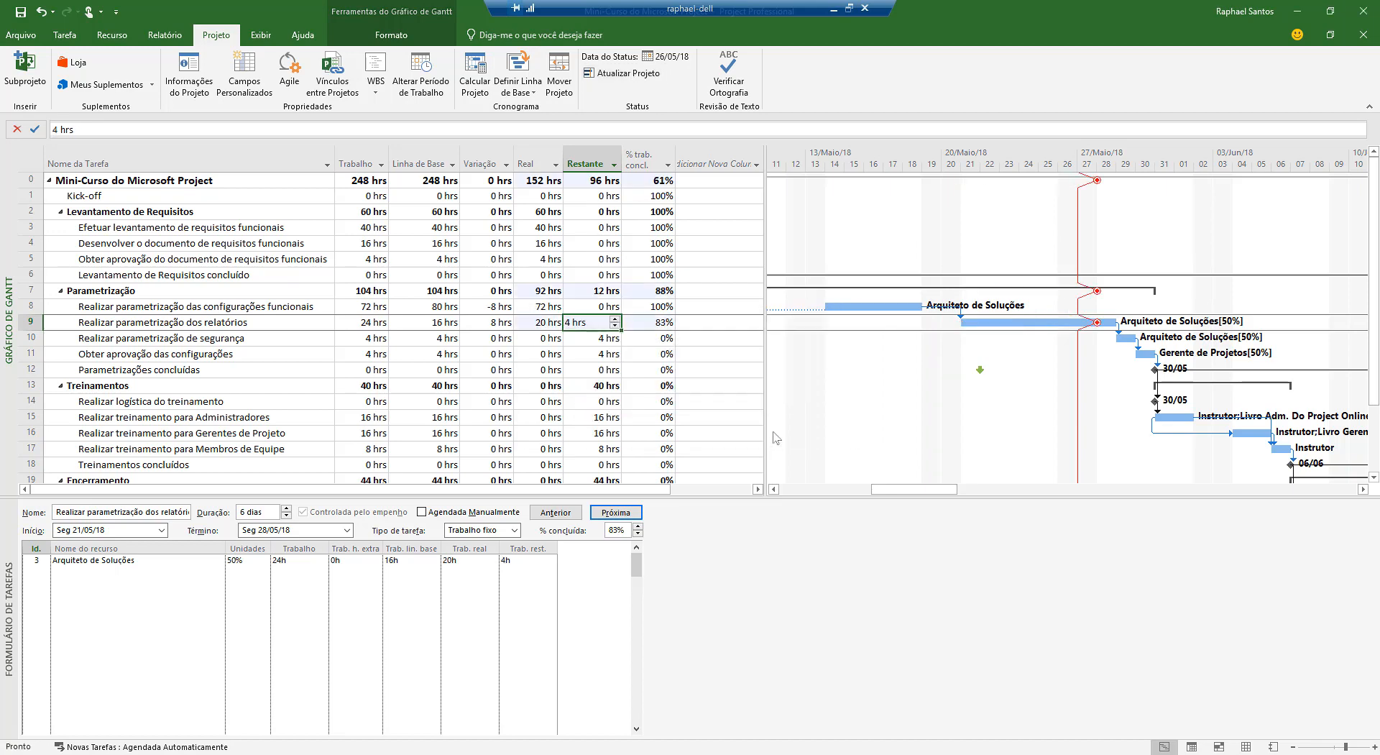
- Set the status date to 02/06/18 and update Projeto inteiro as completed through that date with Definir 0% a 100% concluído
left_click(684, 57)
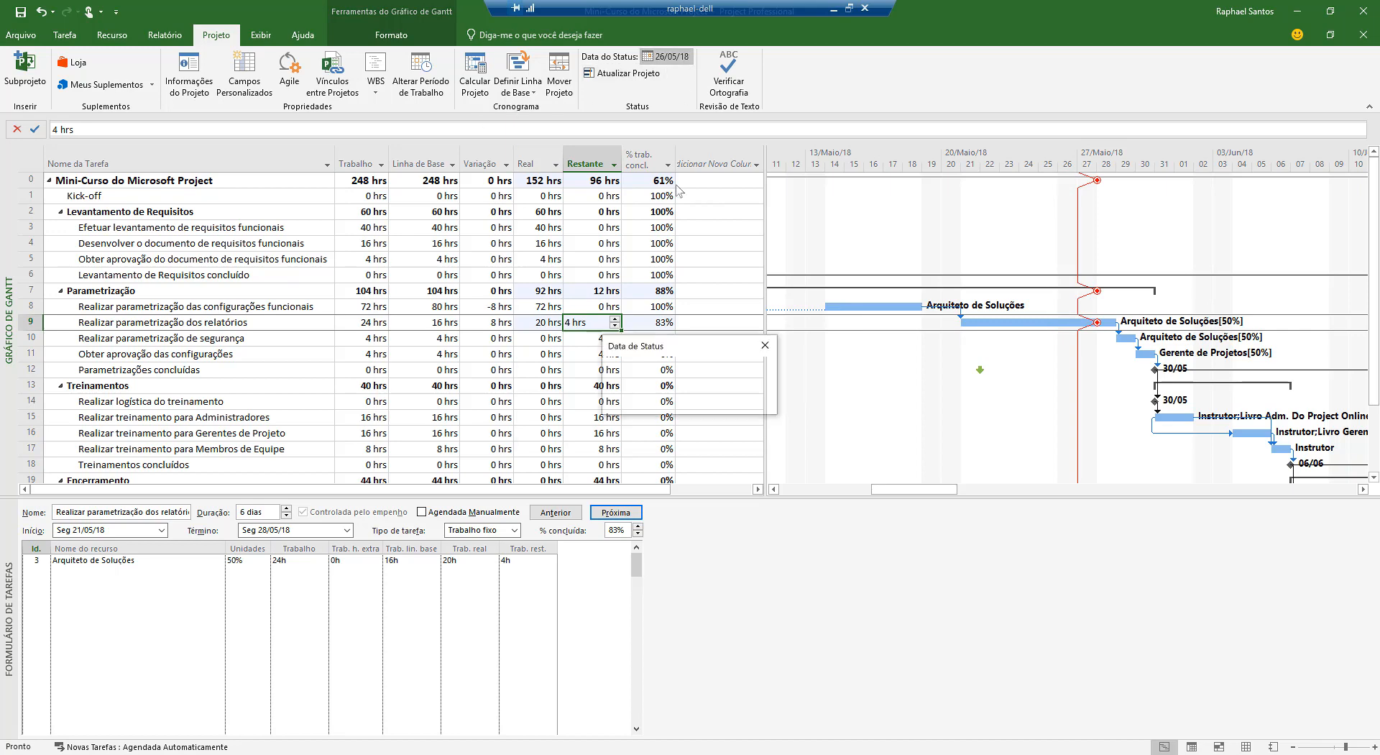
left_click(766, 371)
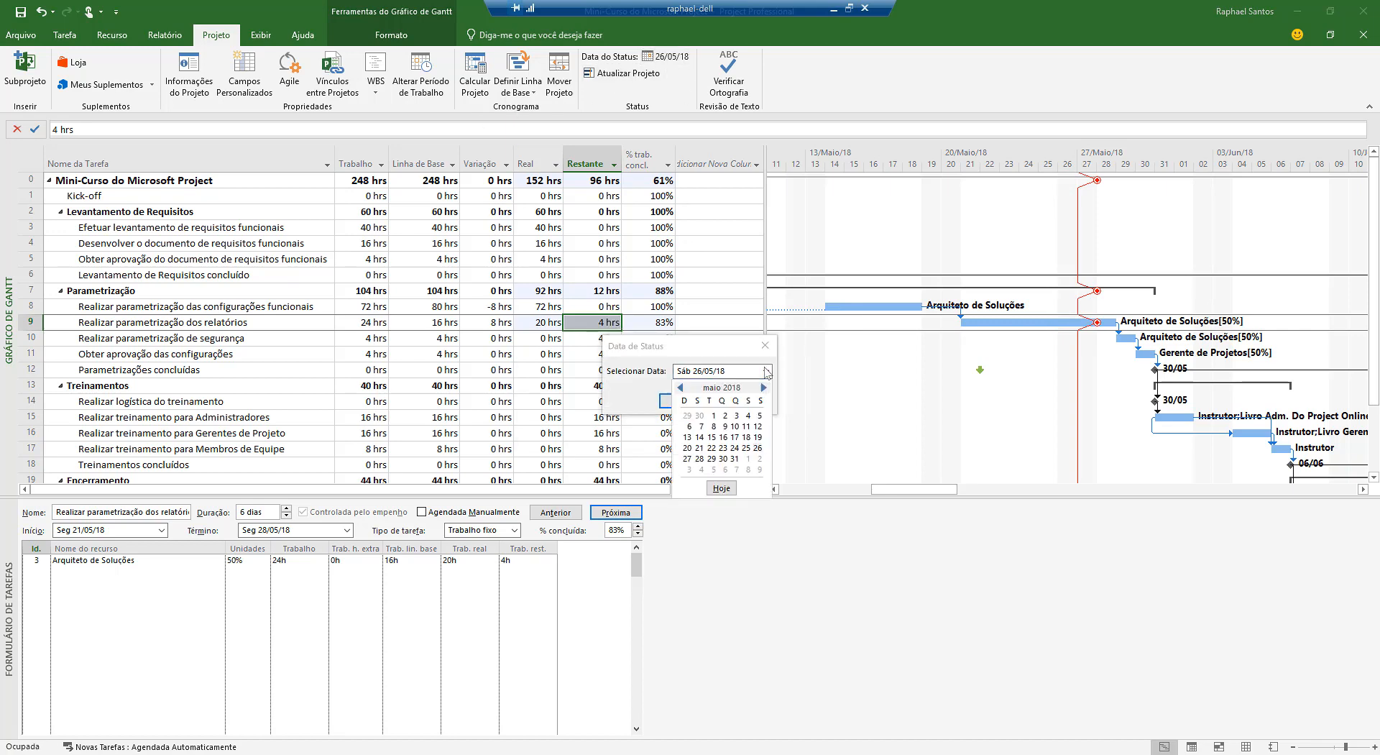
left_click(759, 459)
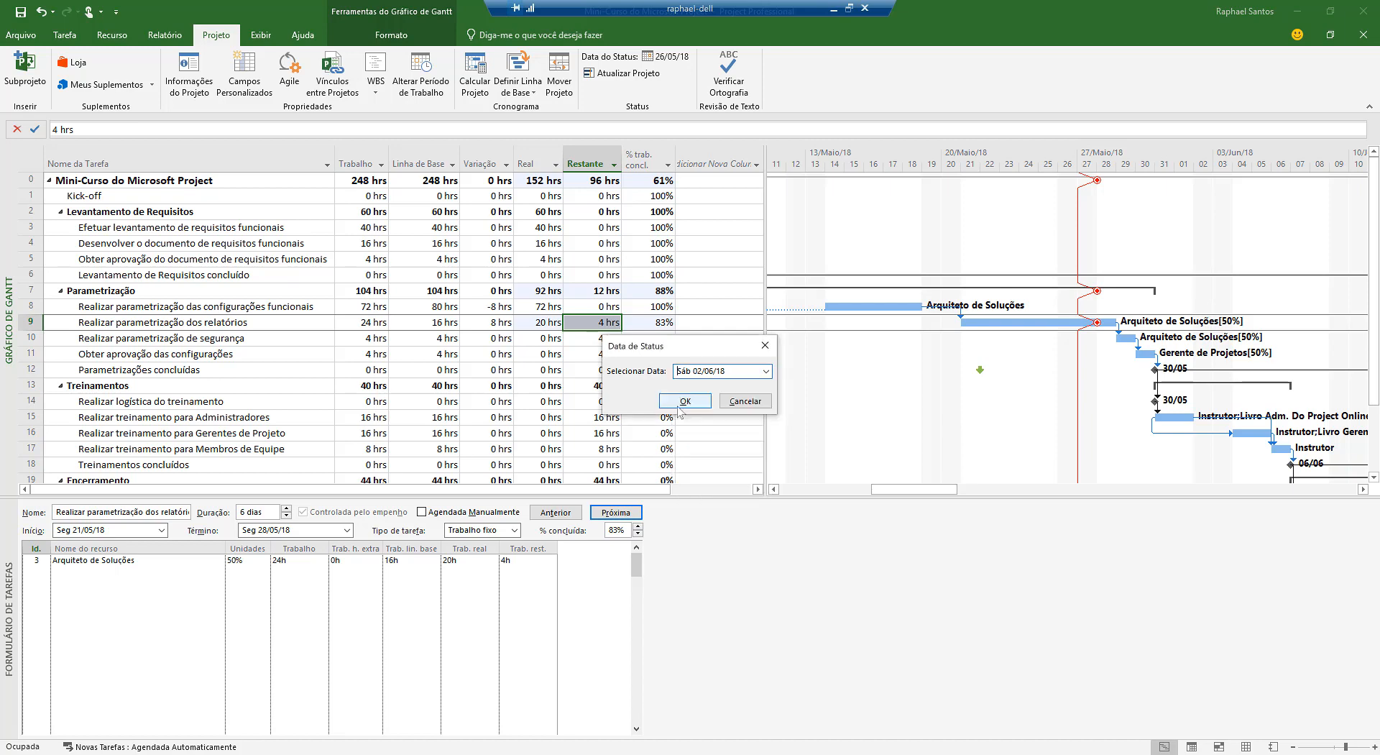
left_click(683, 402)
left_click(624, 73)
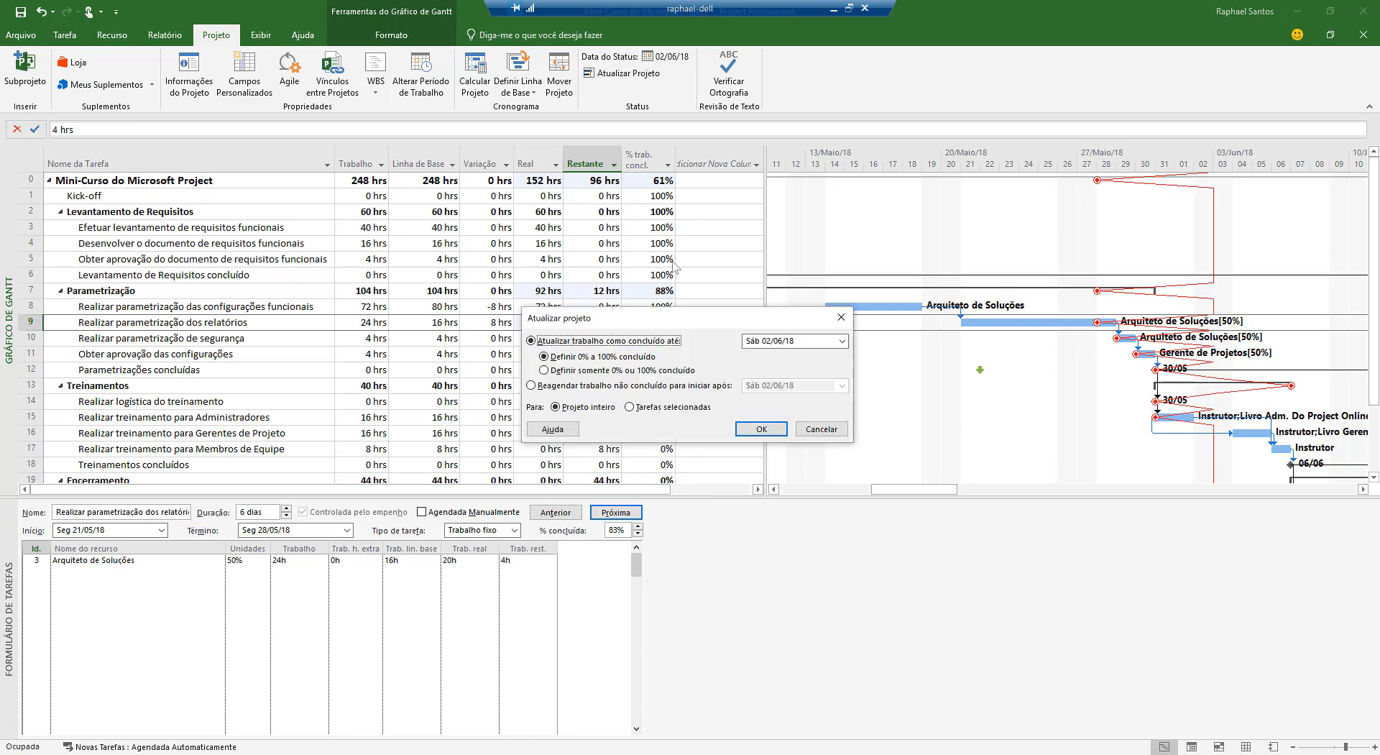
left_click(761, 429)
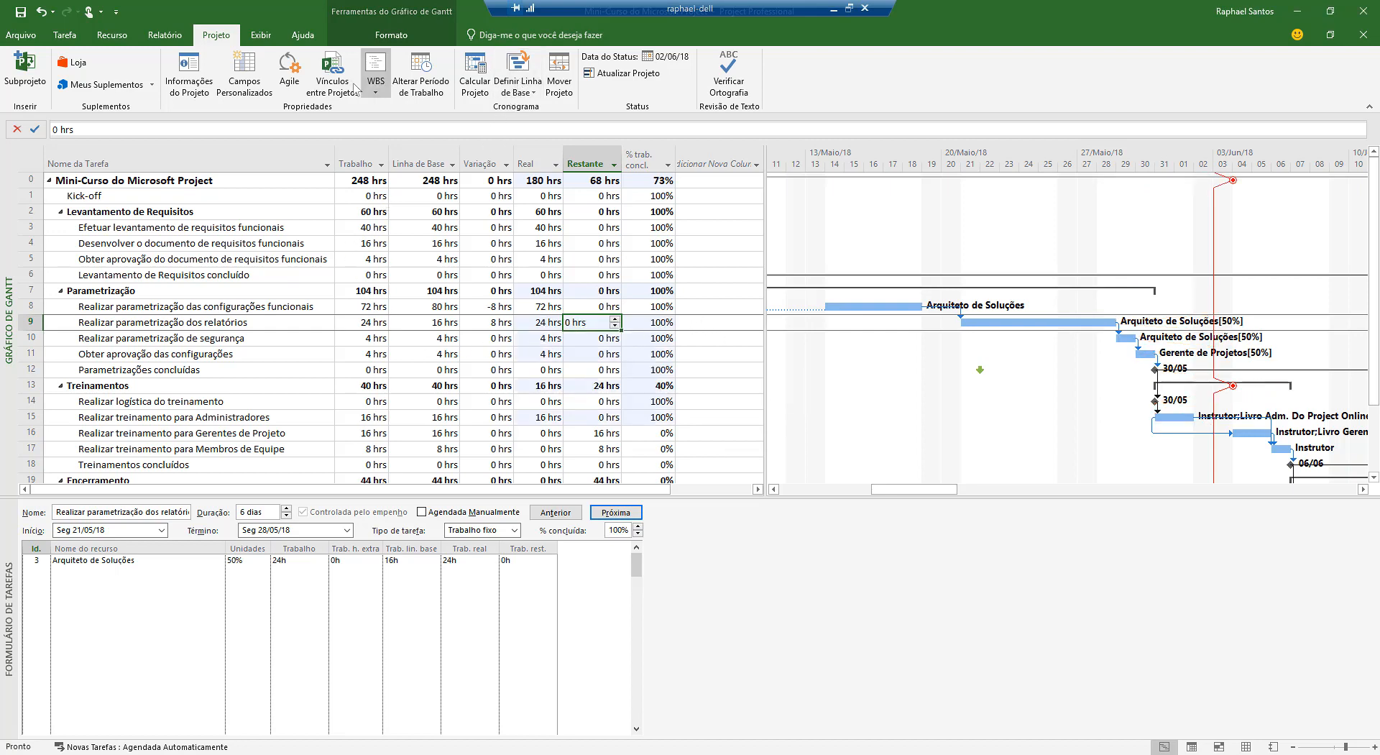
- Return to the Controle table and check the progress of the Treinamentos and Encerramento tasks
left_click(261, 35)
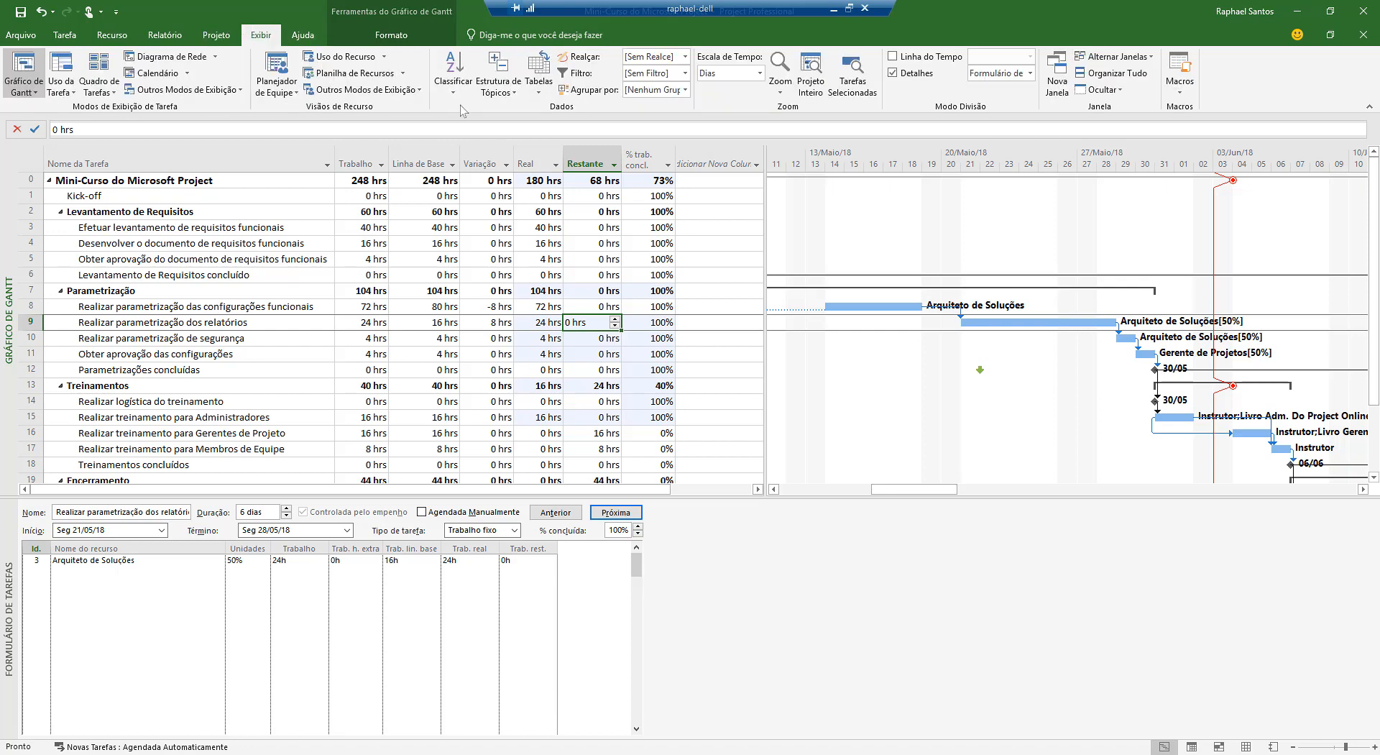
left_click(543, 83)
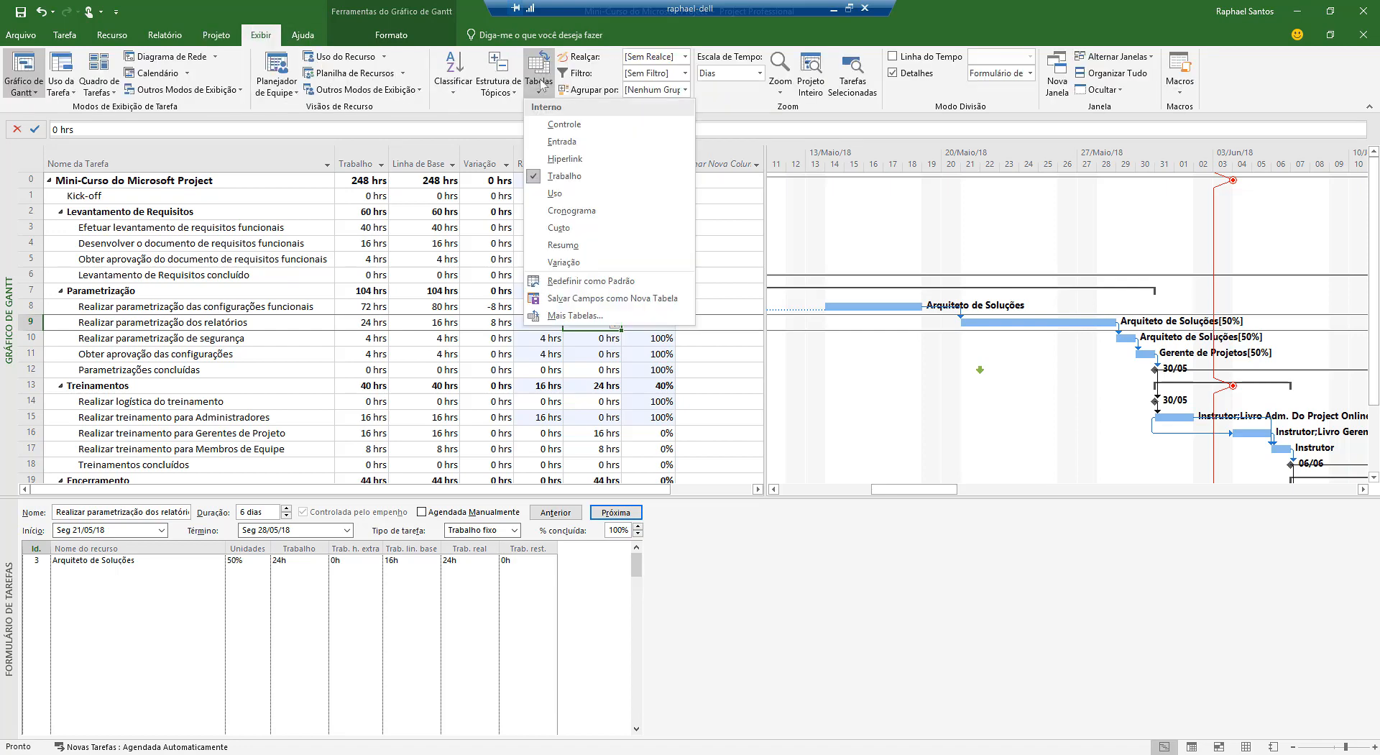
left_click(601, 124)
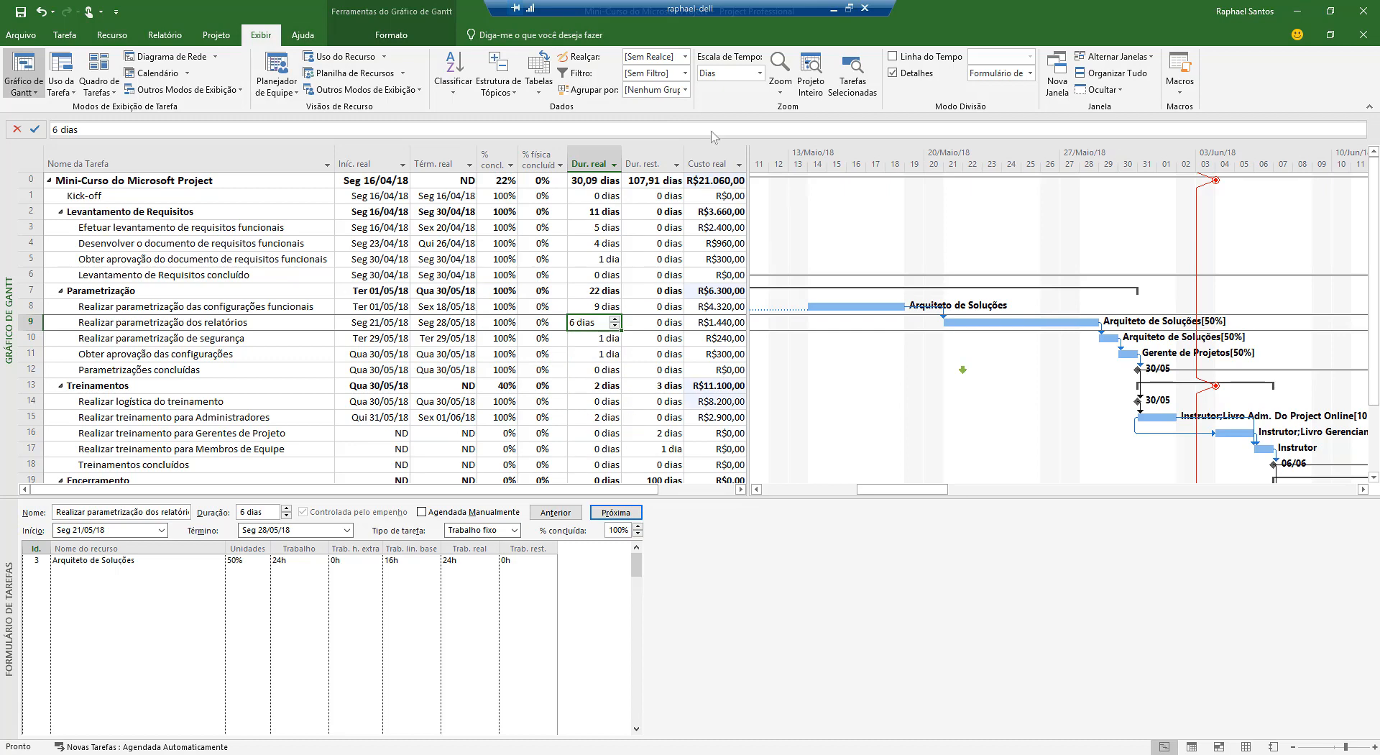
left_click(218, 36)
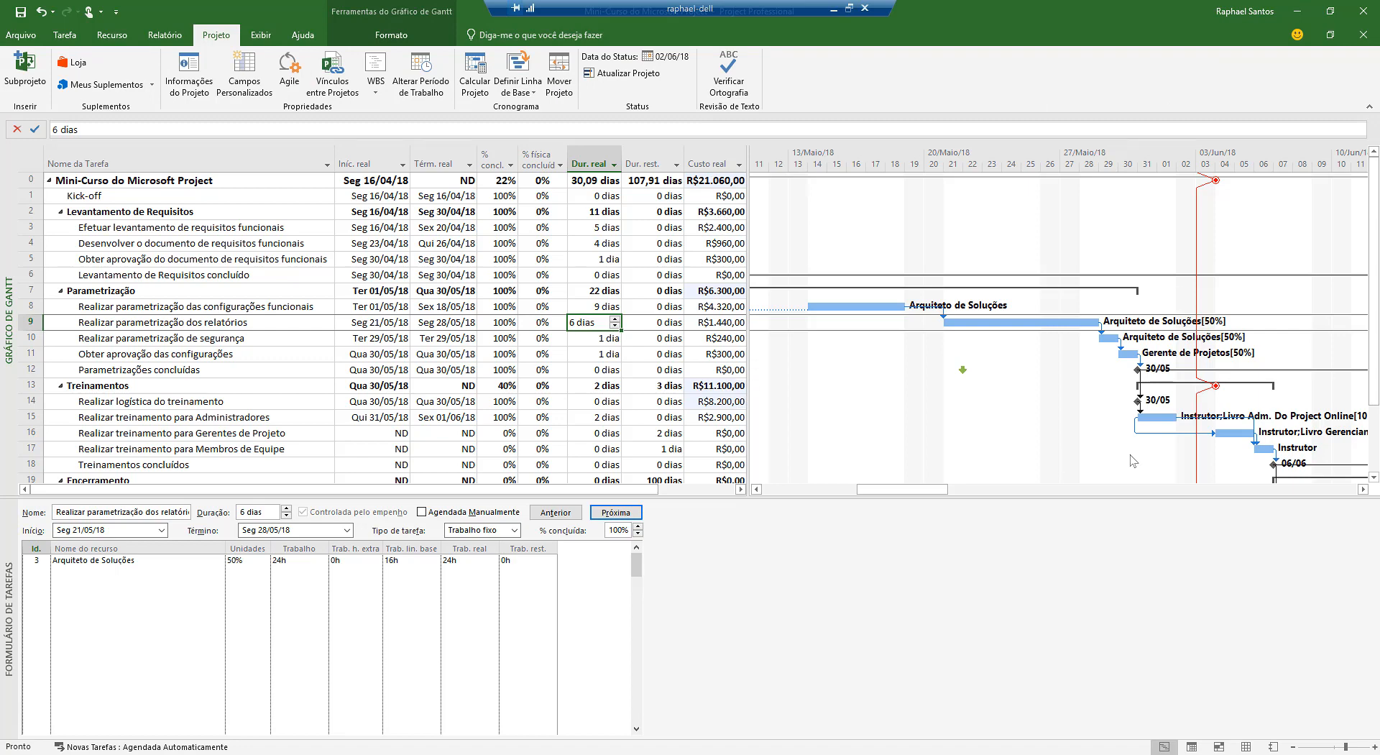
left_click(1375, 478)
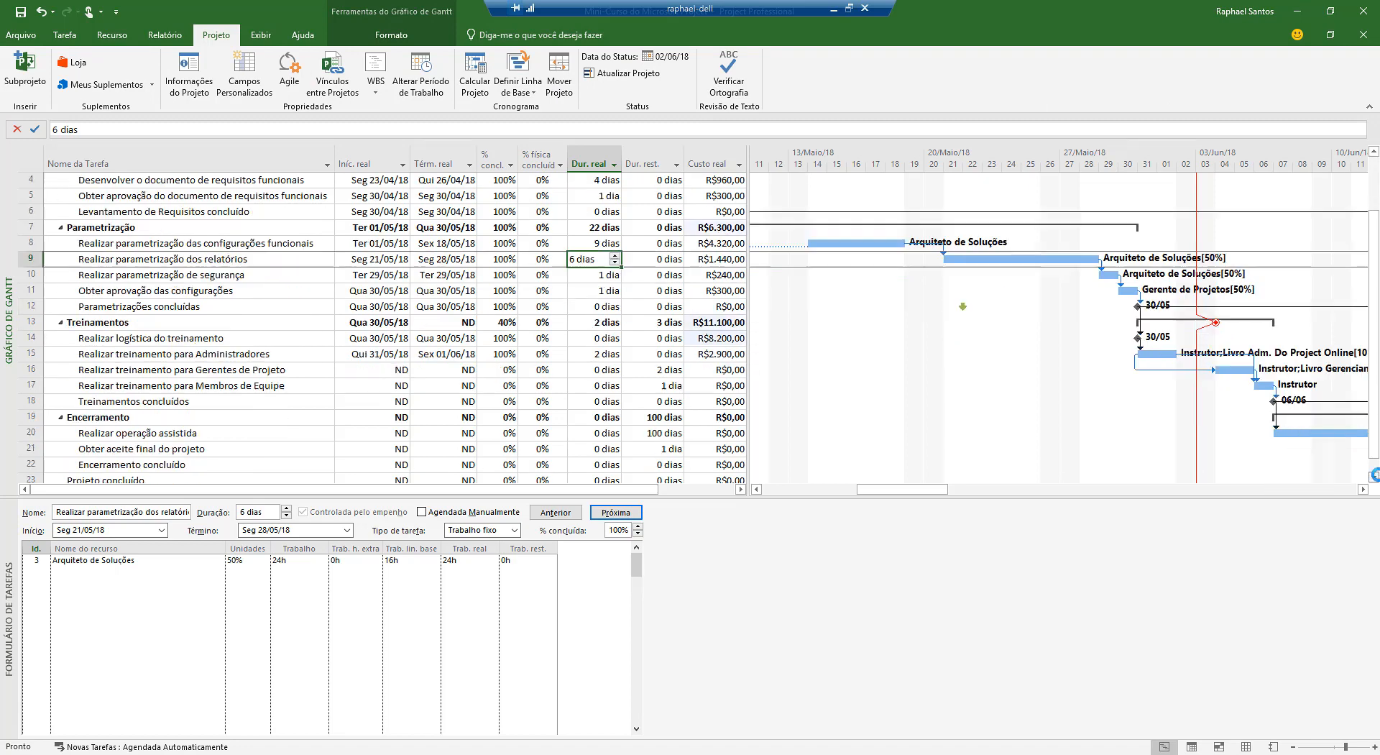
- Inactivate the task Realizar treinamento para Membros de Equipe
left_click(1363, 491)
left_click(1363, 491)
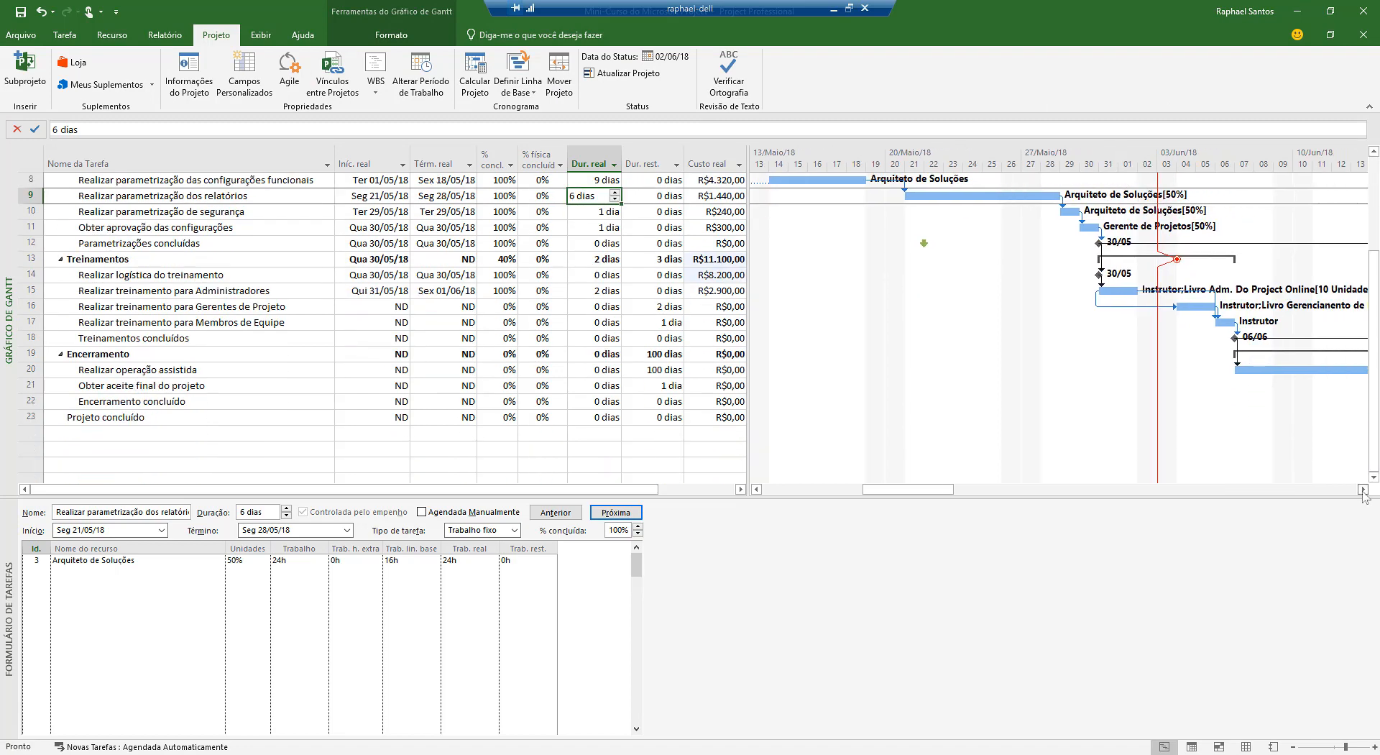
left_click(1363, 491)
left_click(1363, 491)
left_click(1363, 491)
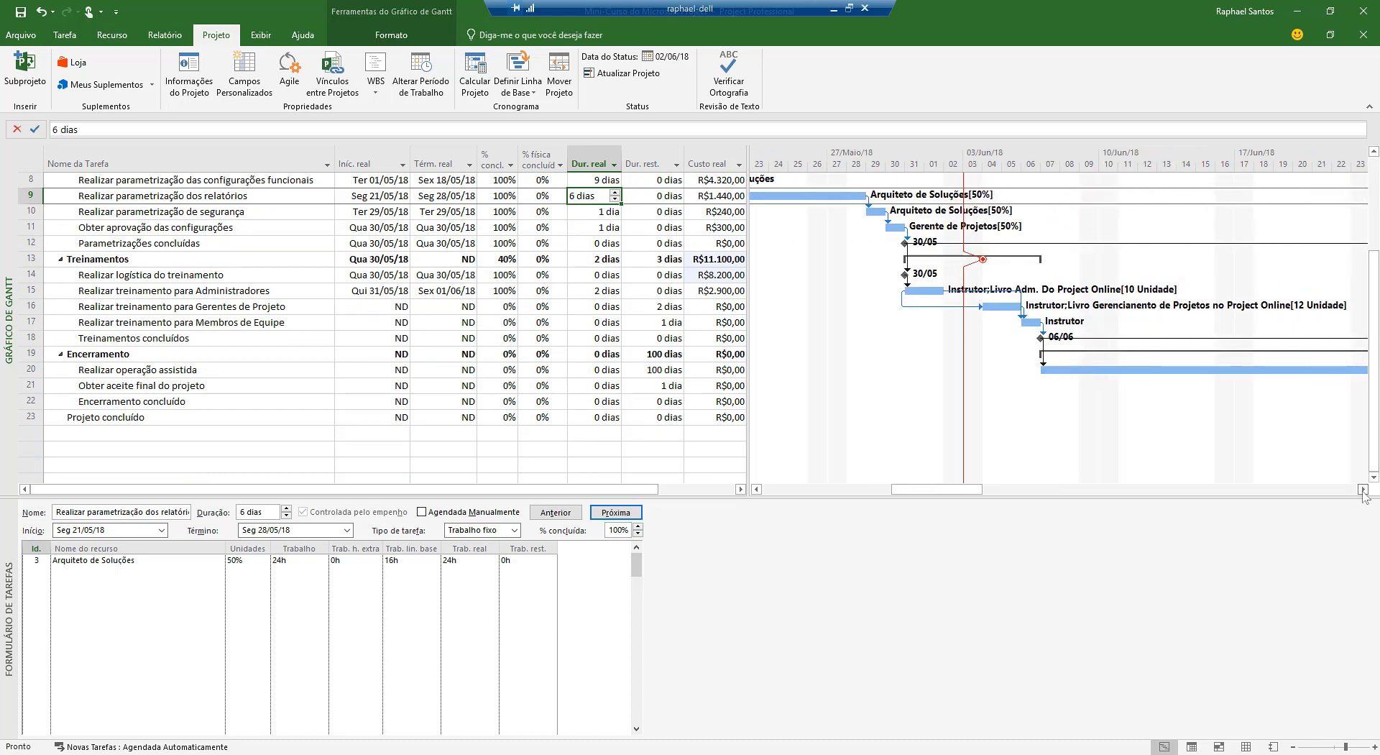
left_click(1363, 491)
left_click(1363, 491)
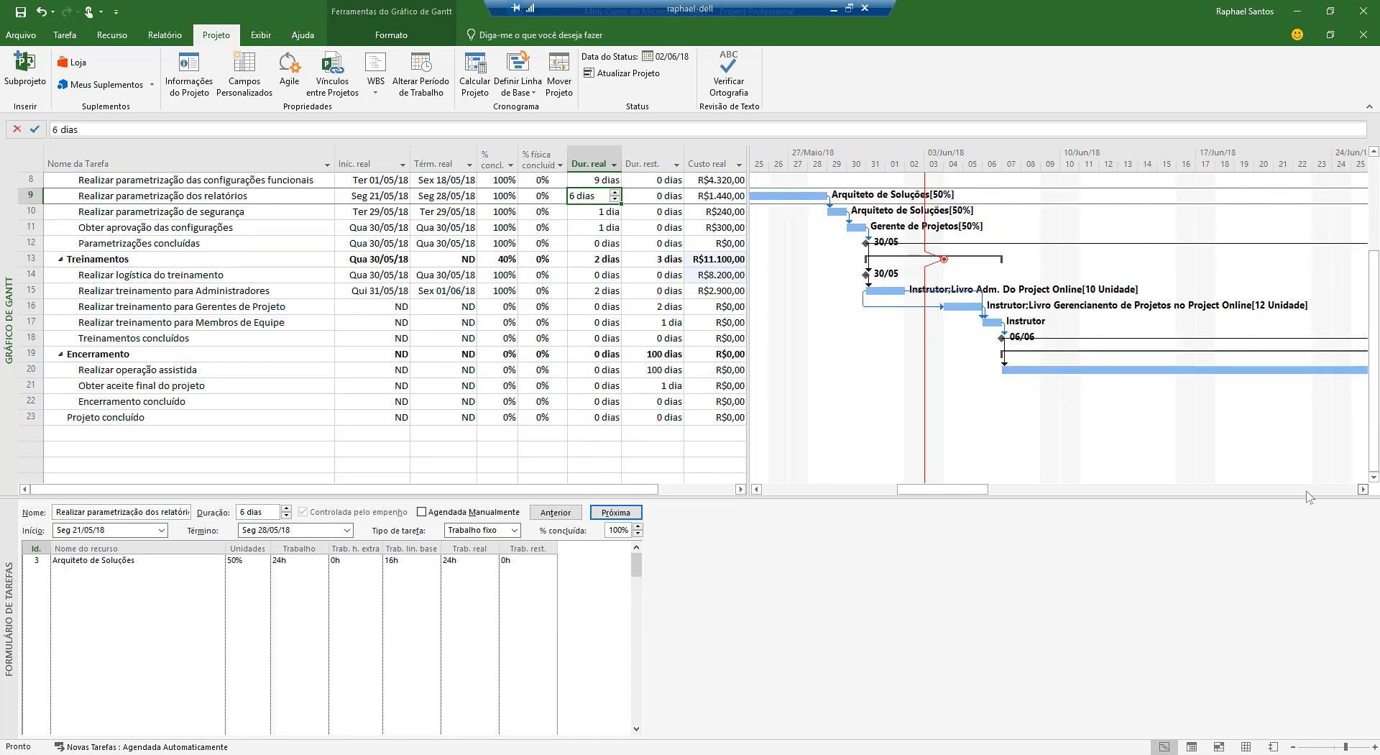
left_click(239, 322)
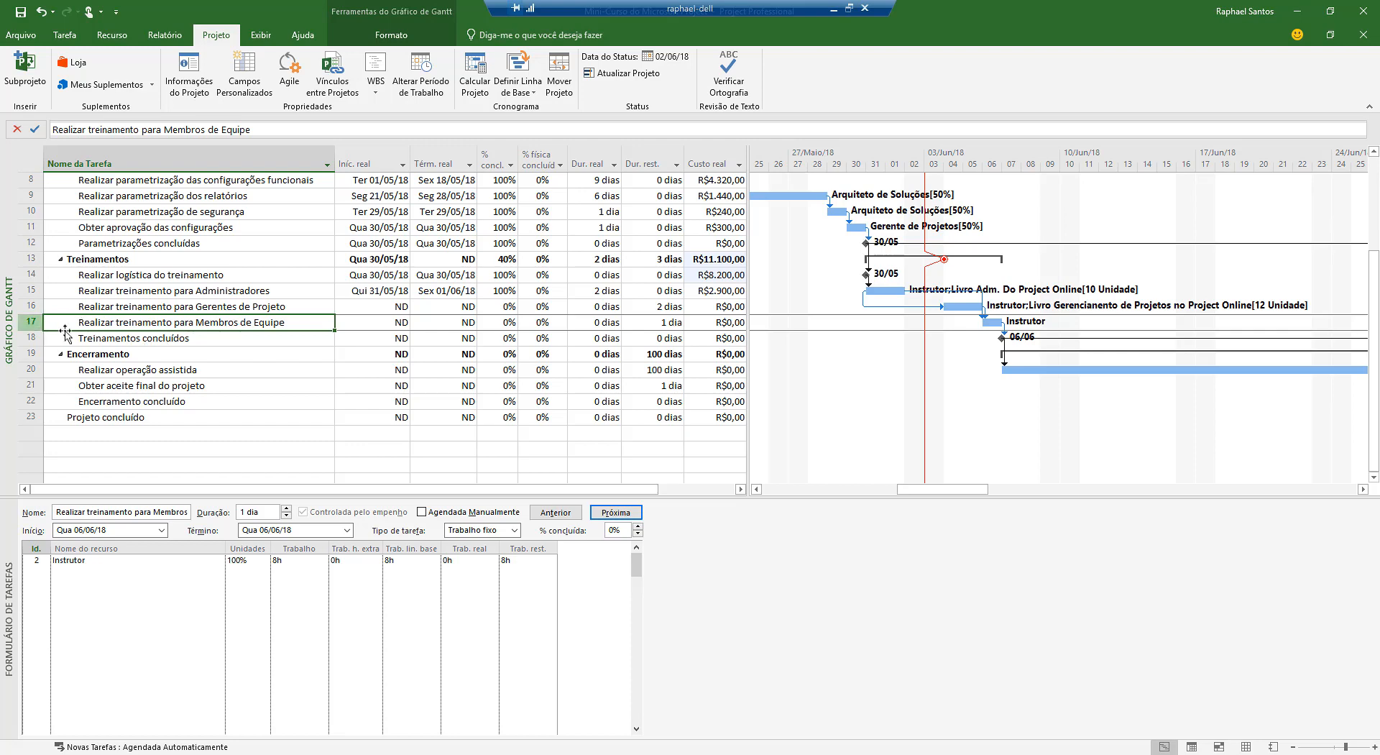
left_click(36, 324)
right_click(38, 325)
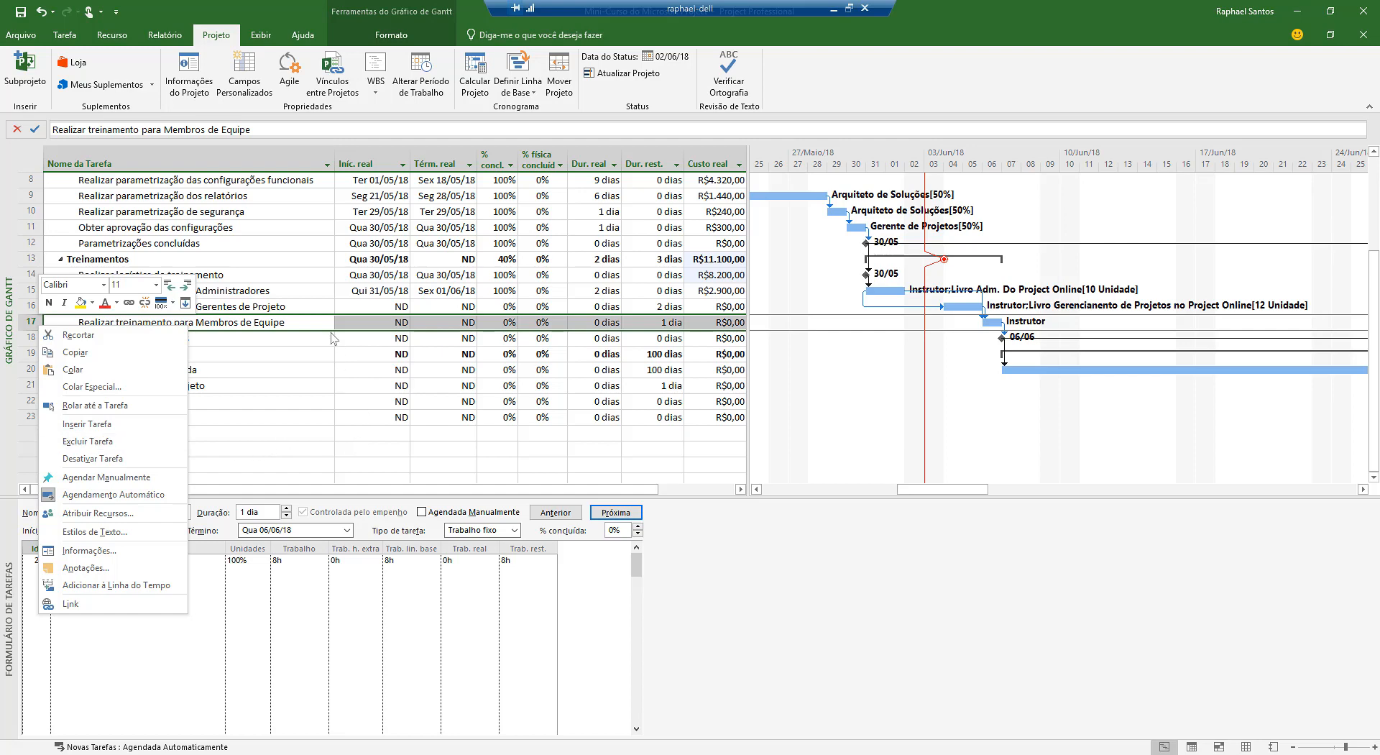
left_click(298, 323)
left_click(298, 307)
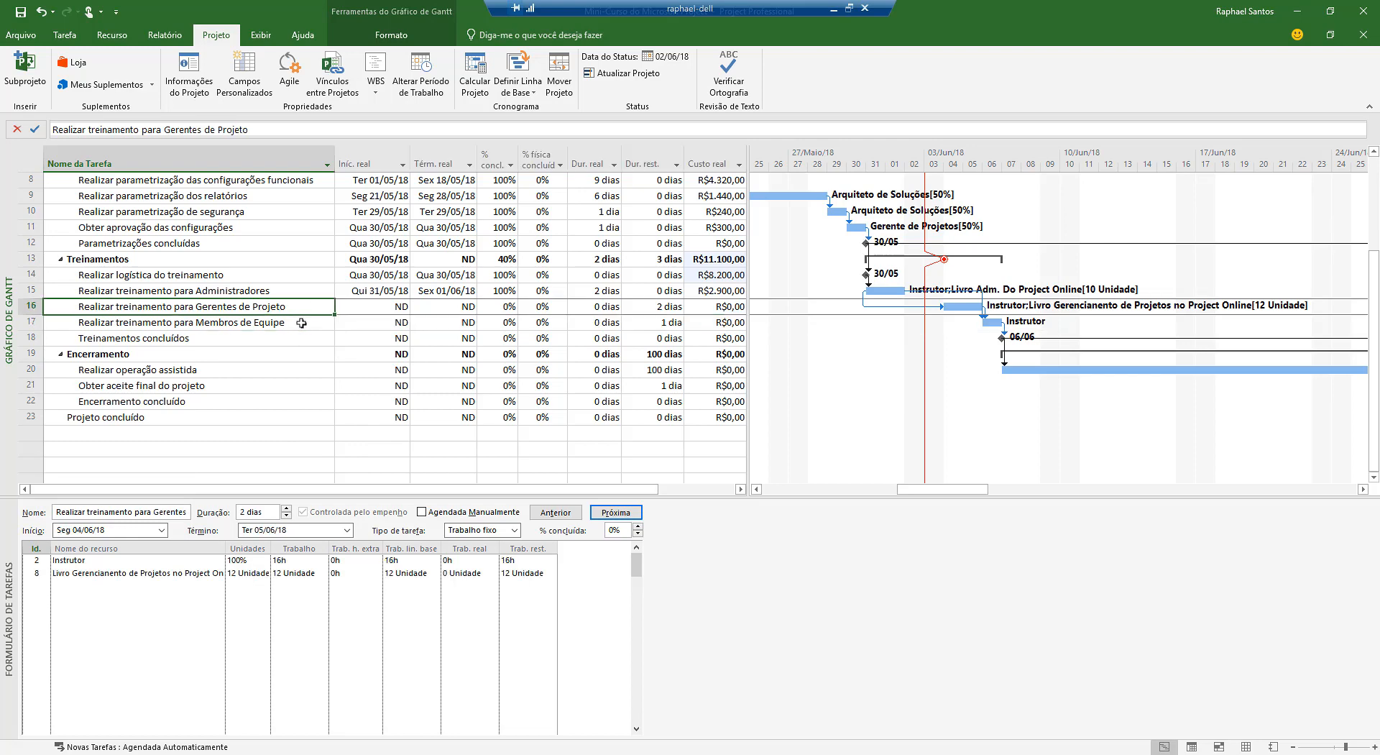
left_click(301, 323)
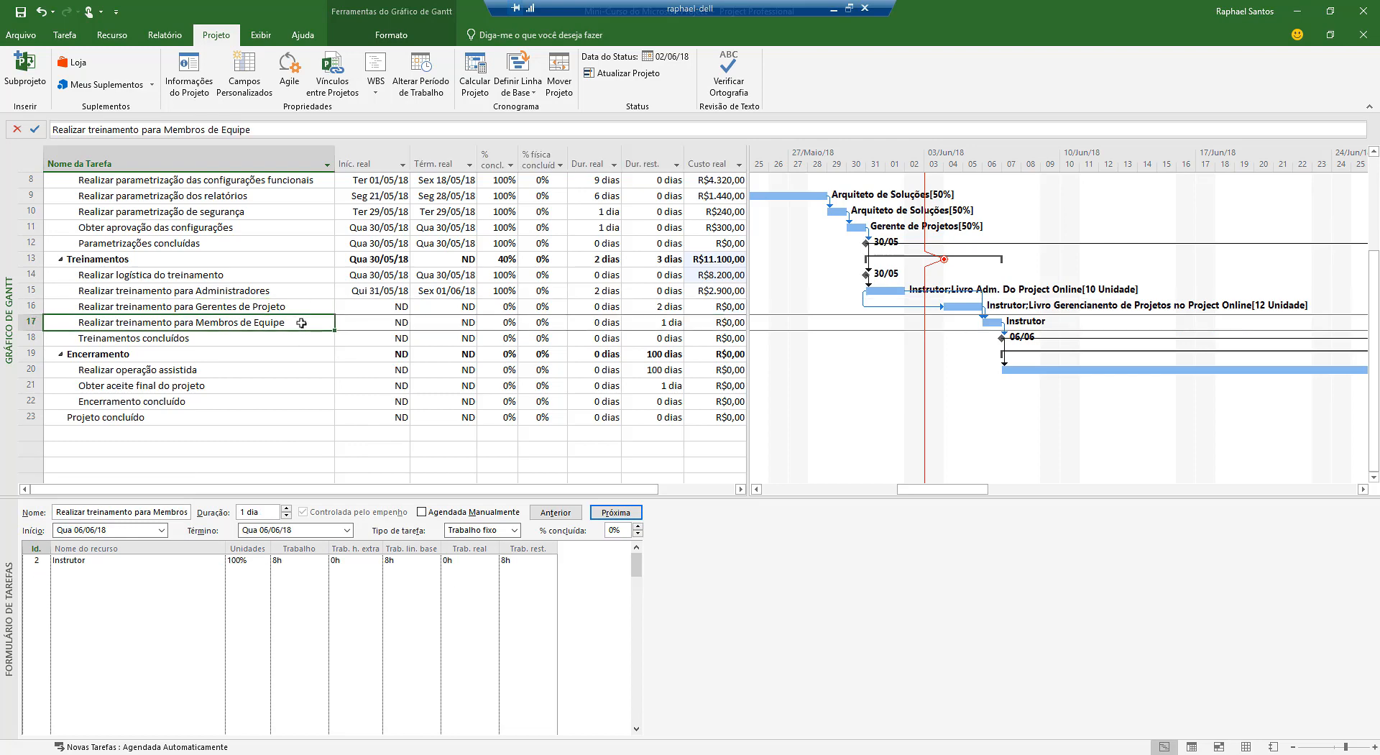
left_click(78, 36)
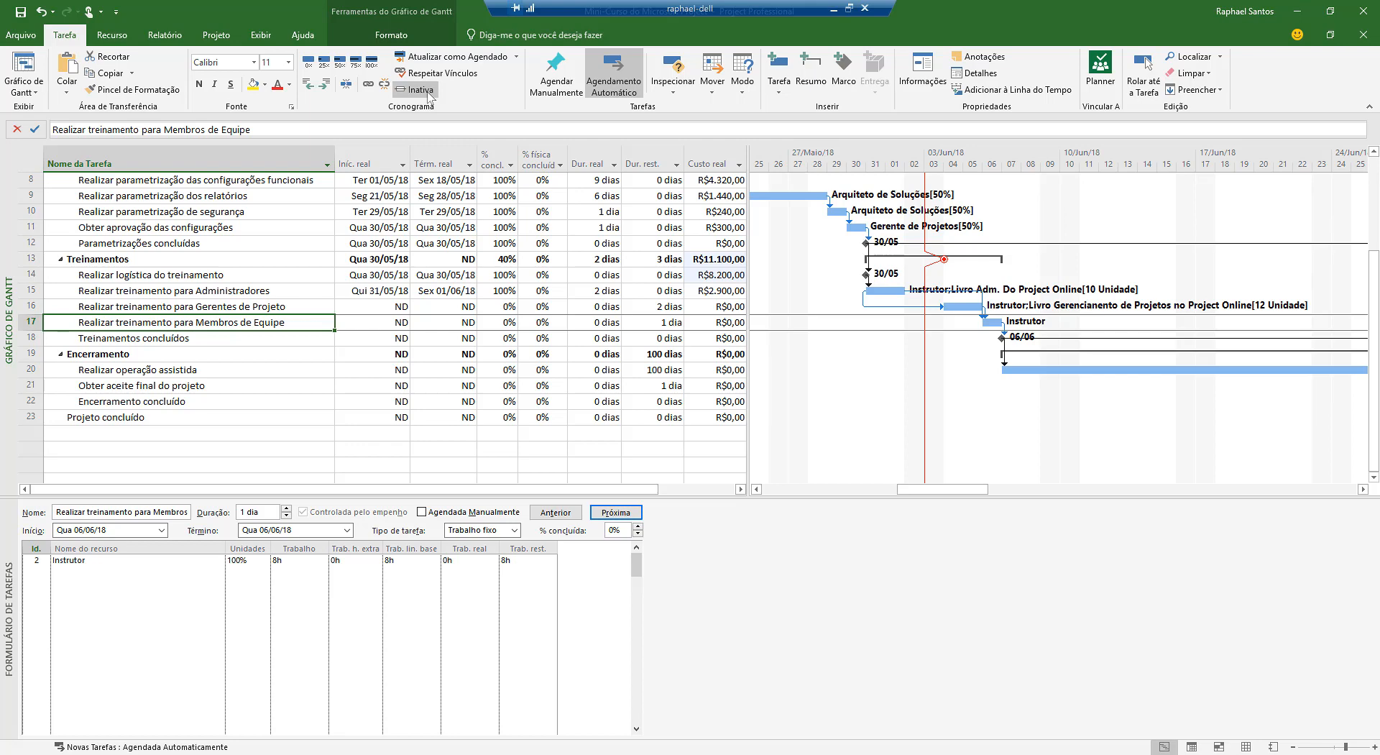
left_click(420, 90)
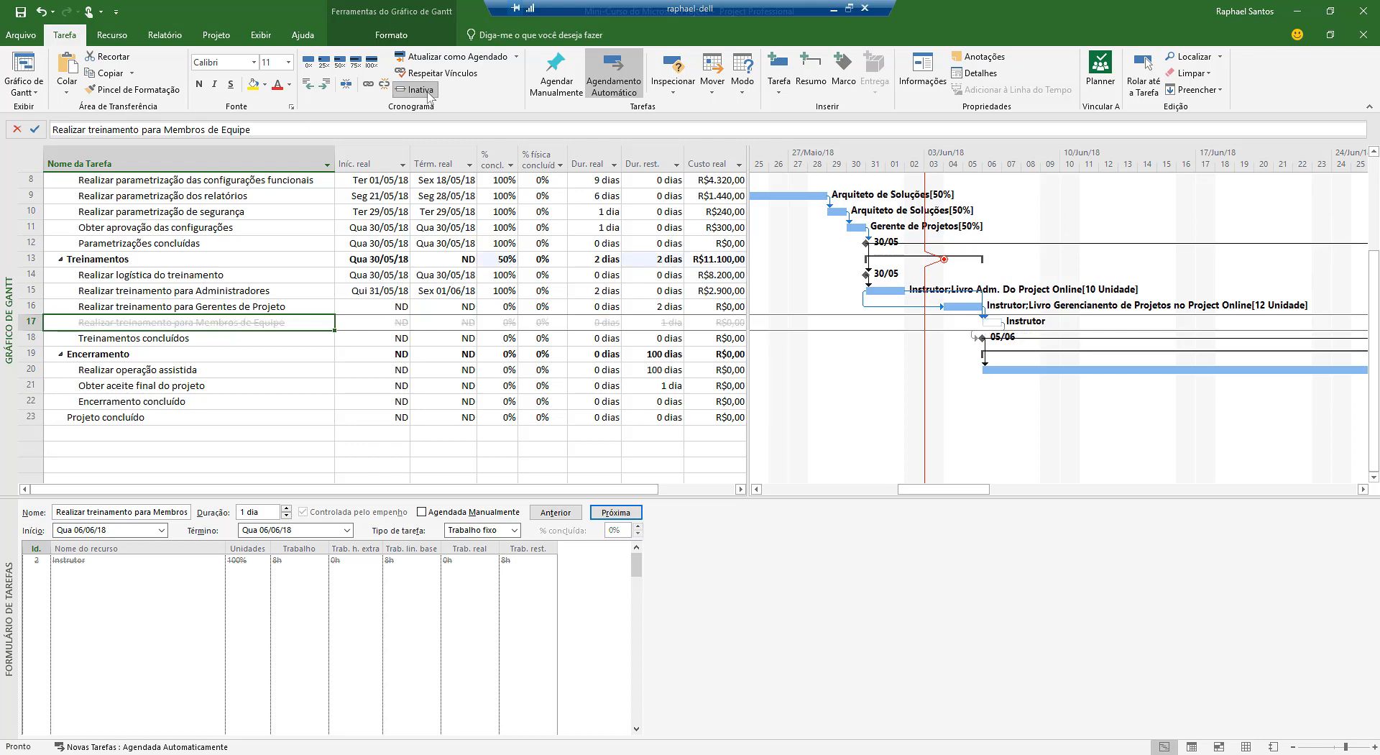
- Switch to the Entrada table and set the predecessor of Treinamentos concluídos to 16
left_click(195, 340)
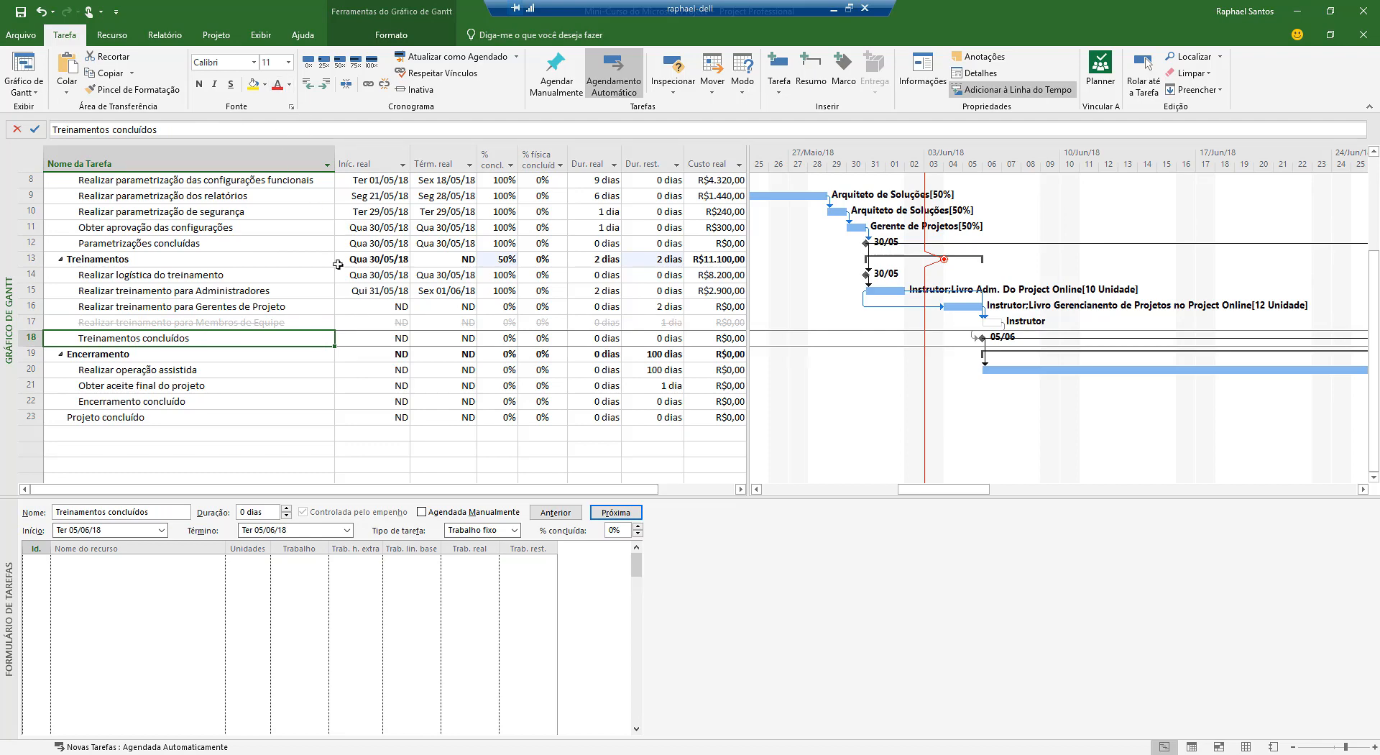
left_click(271, 323)
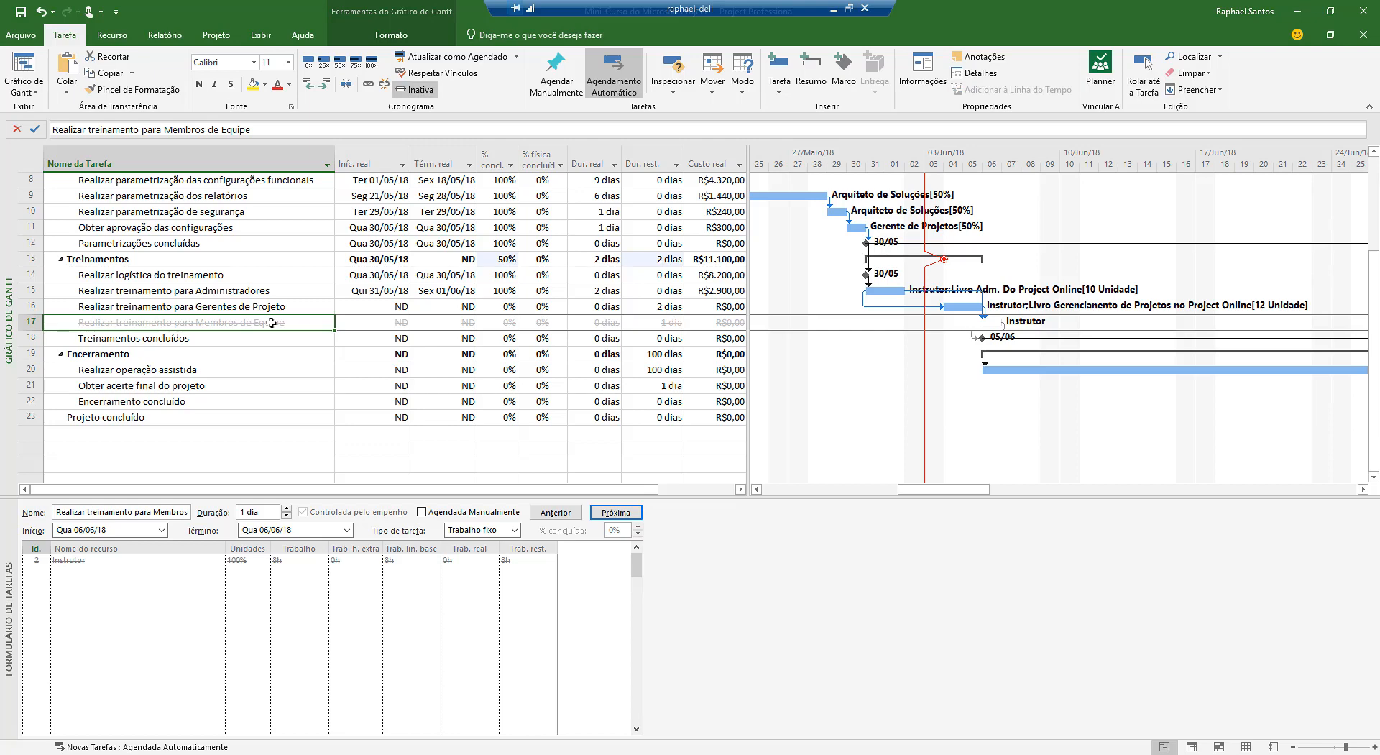
left_click(278, 337)
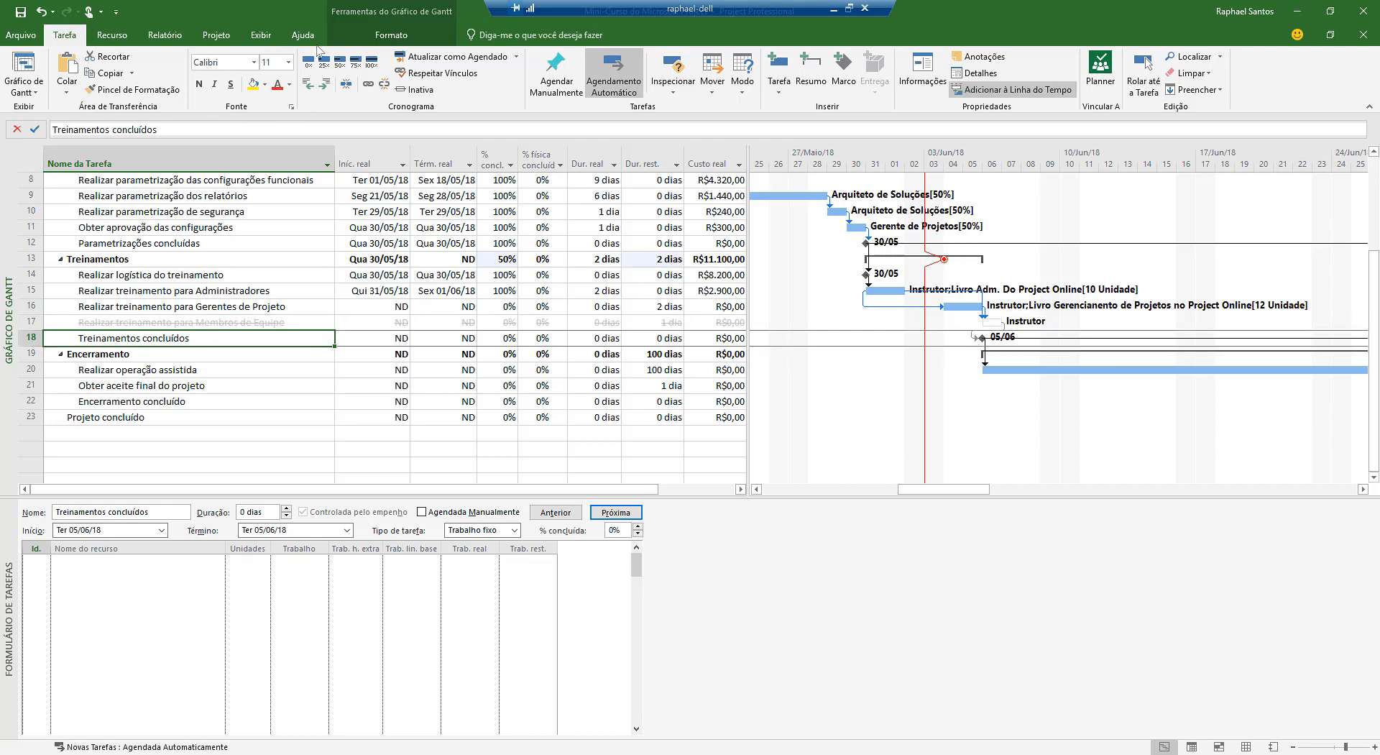
left_click(269, 40)
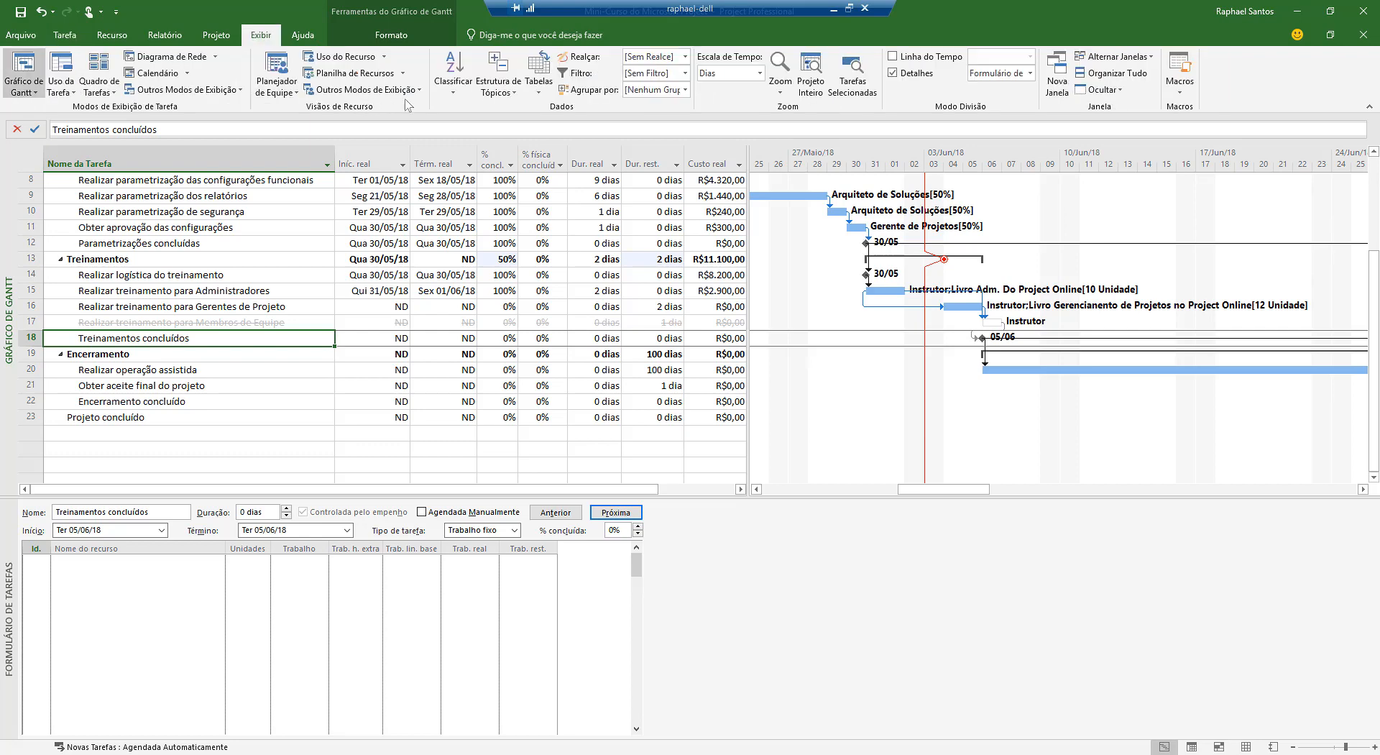
left_click(539, 85)
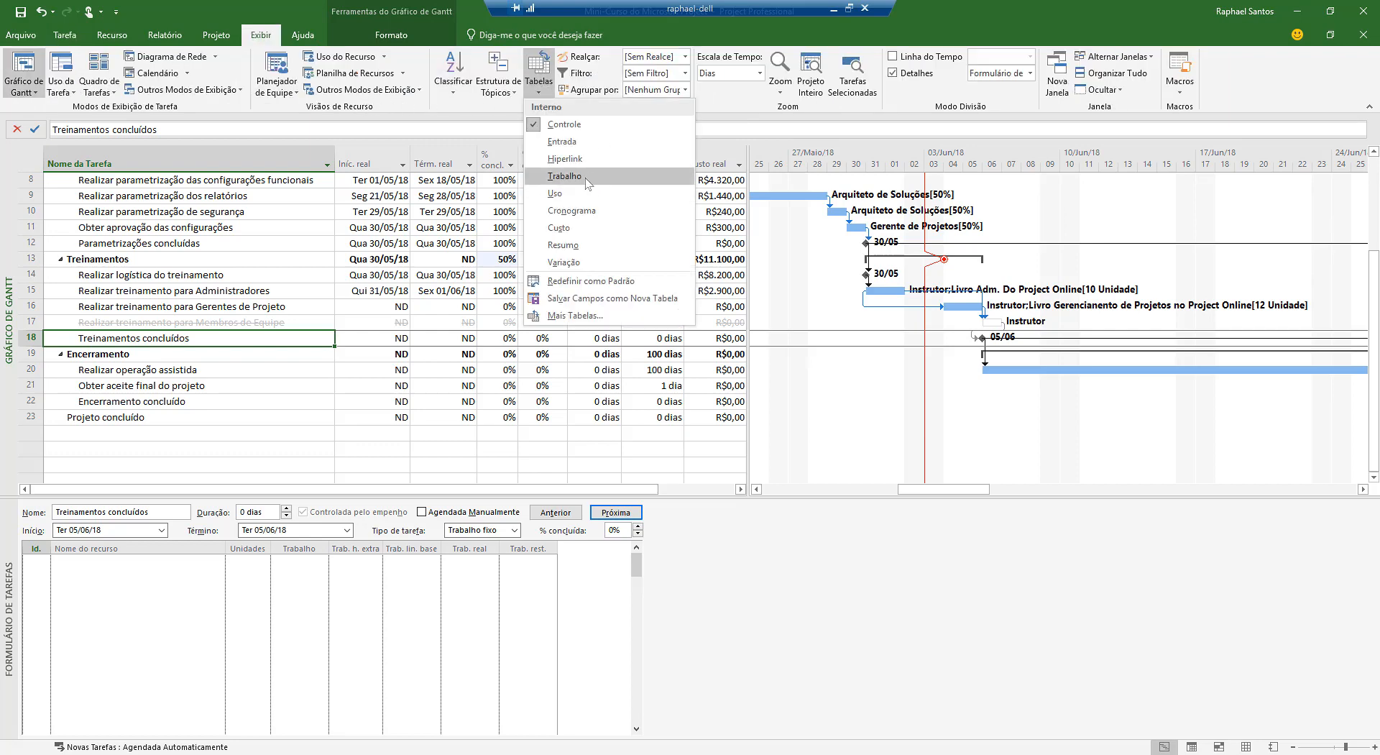
left_click(586, 142)
left_click(636, 345)
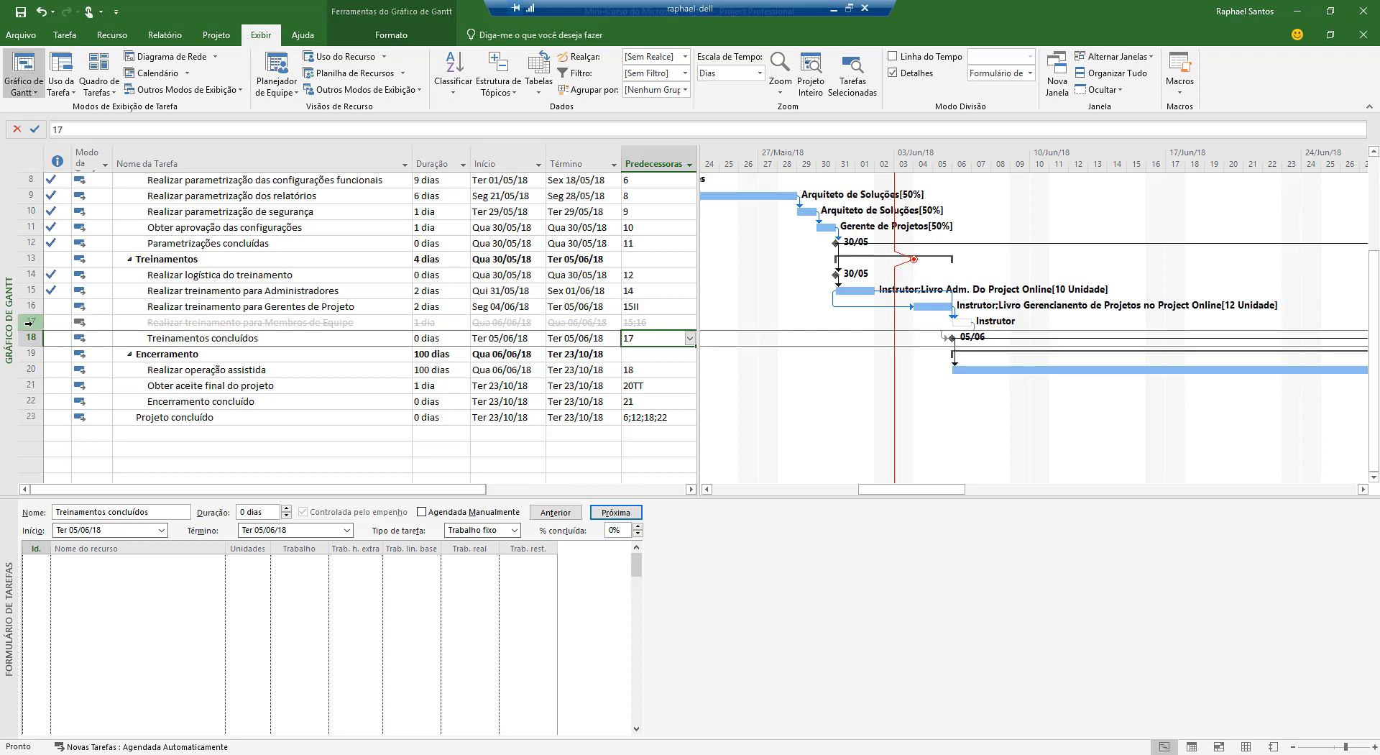
type("16")
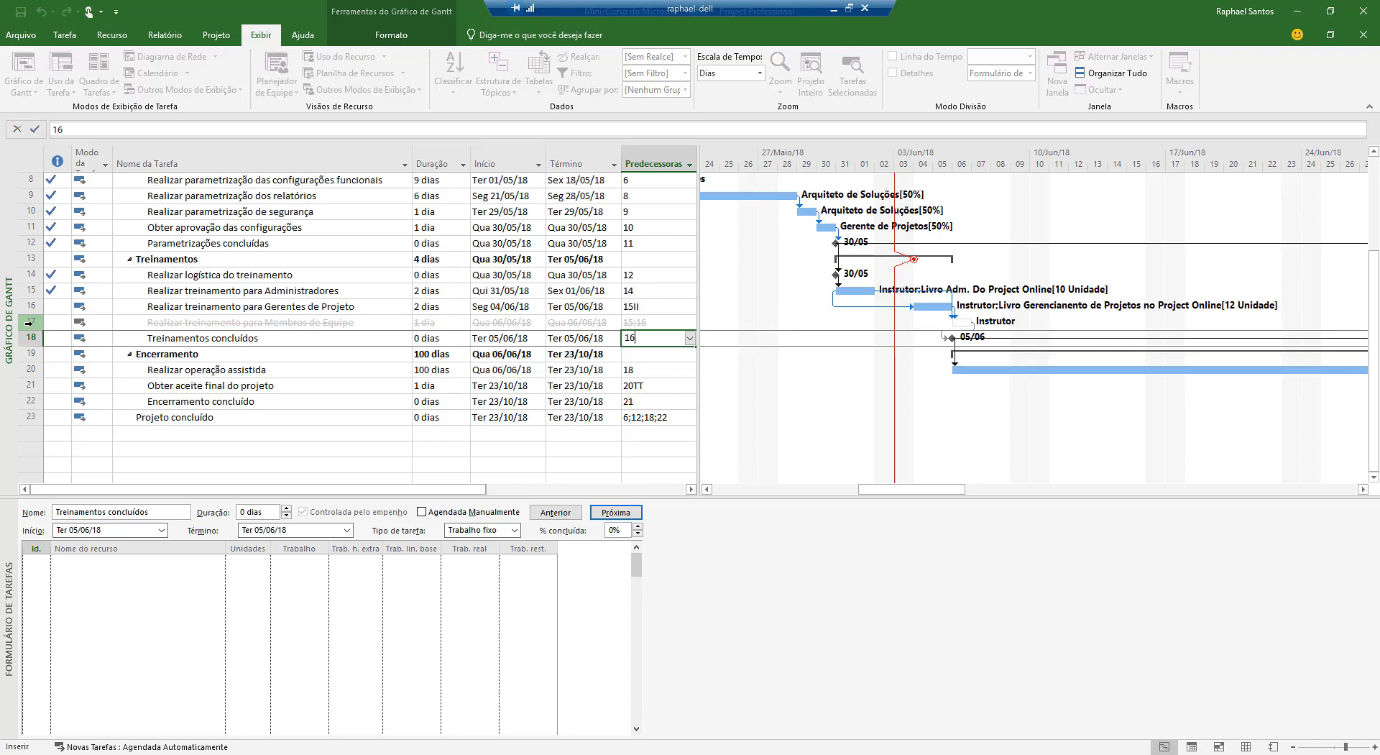
key("Return")
key("Up")
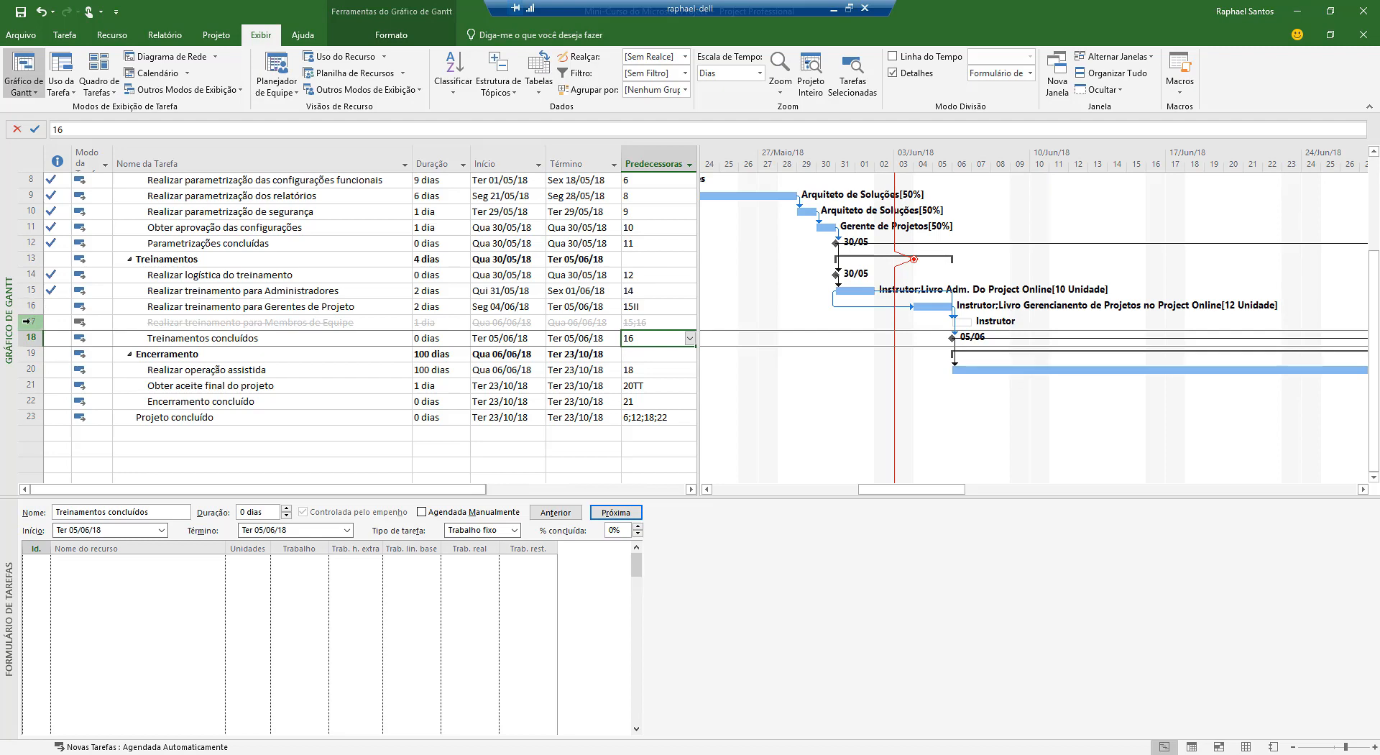
left_click(31, 322)
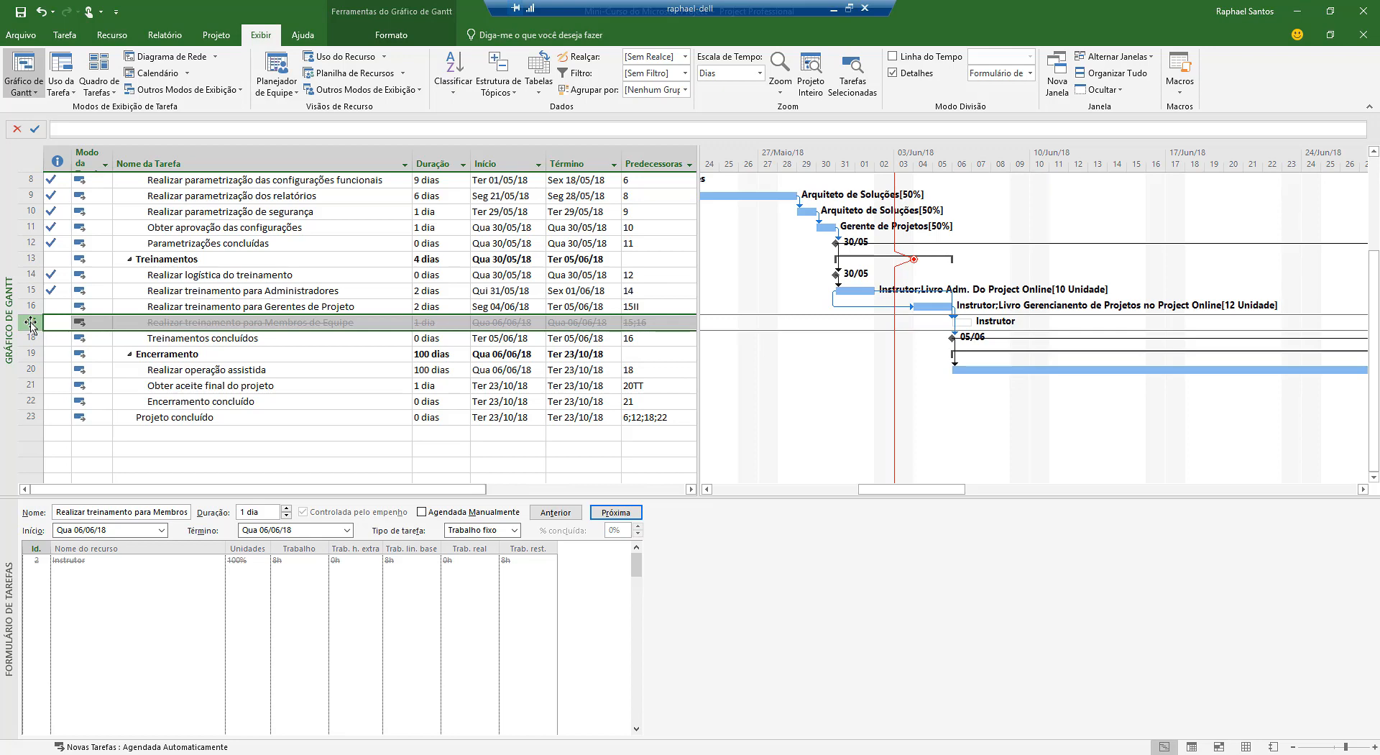
left_click(256, 346)
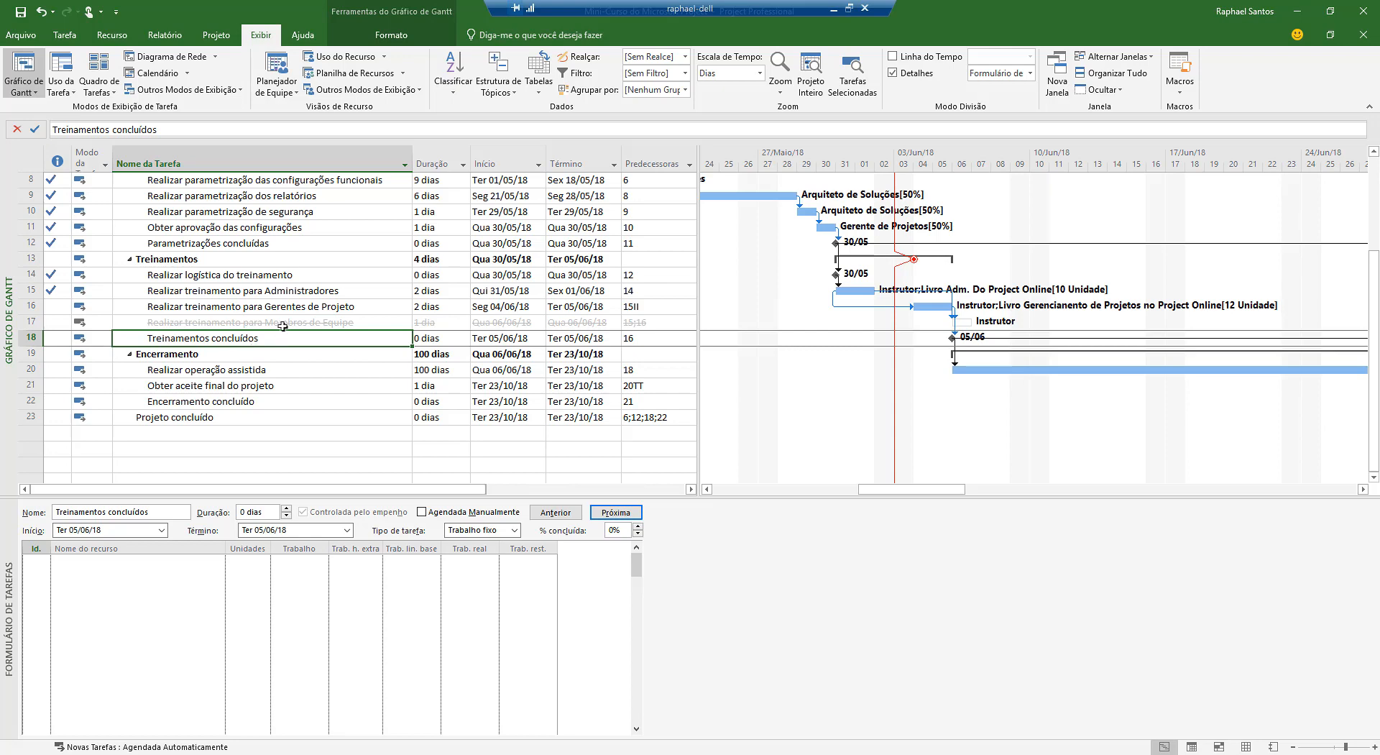
left_click(283, 322)
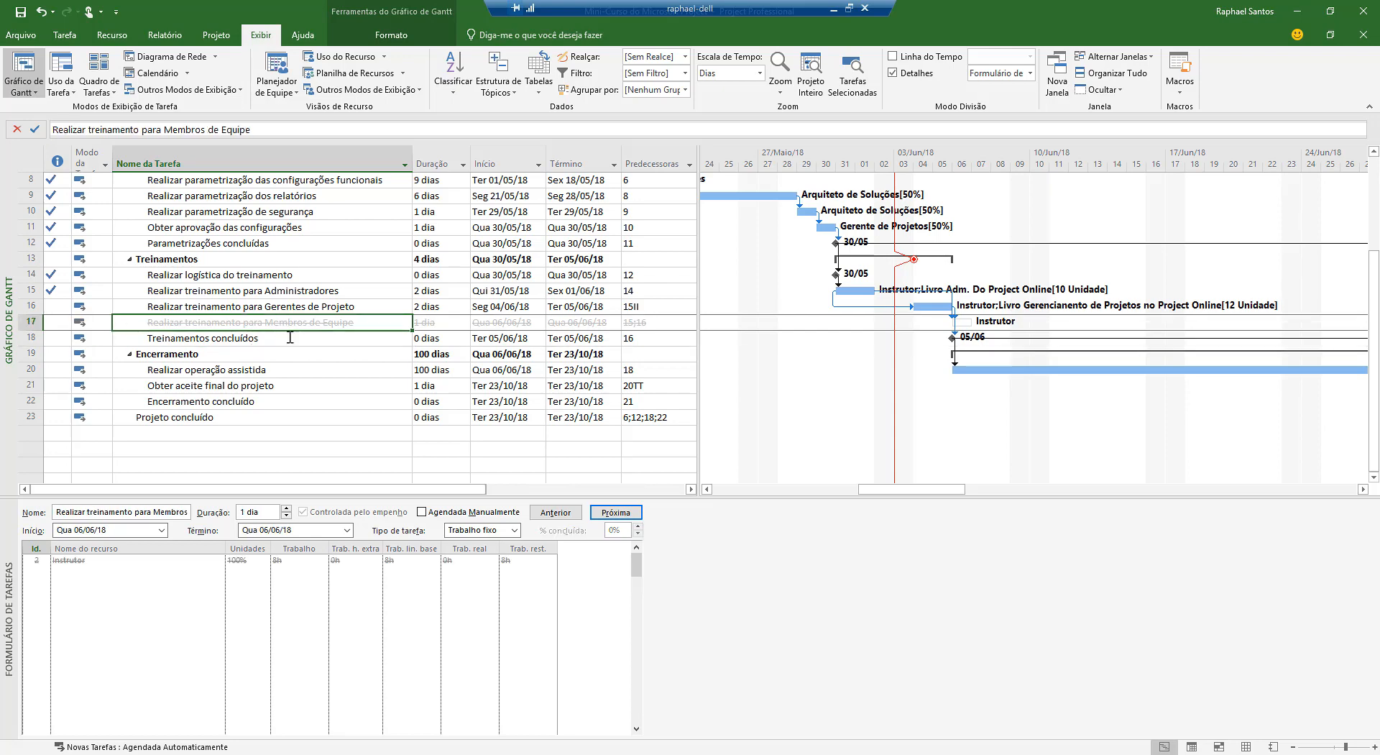
double_click(333, 325)
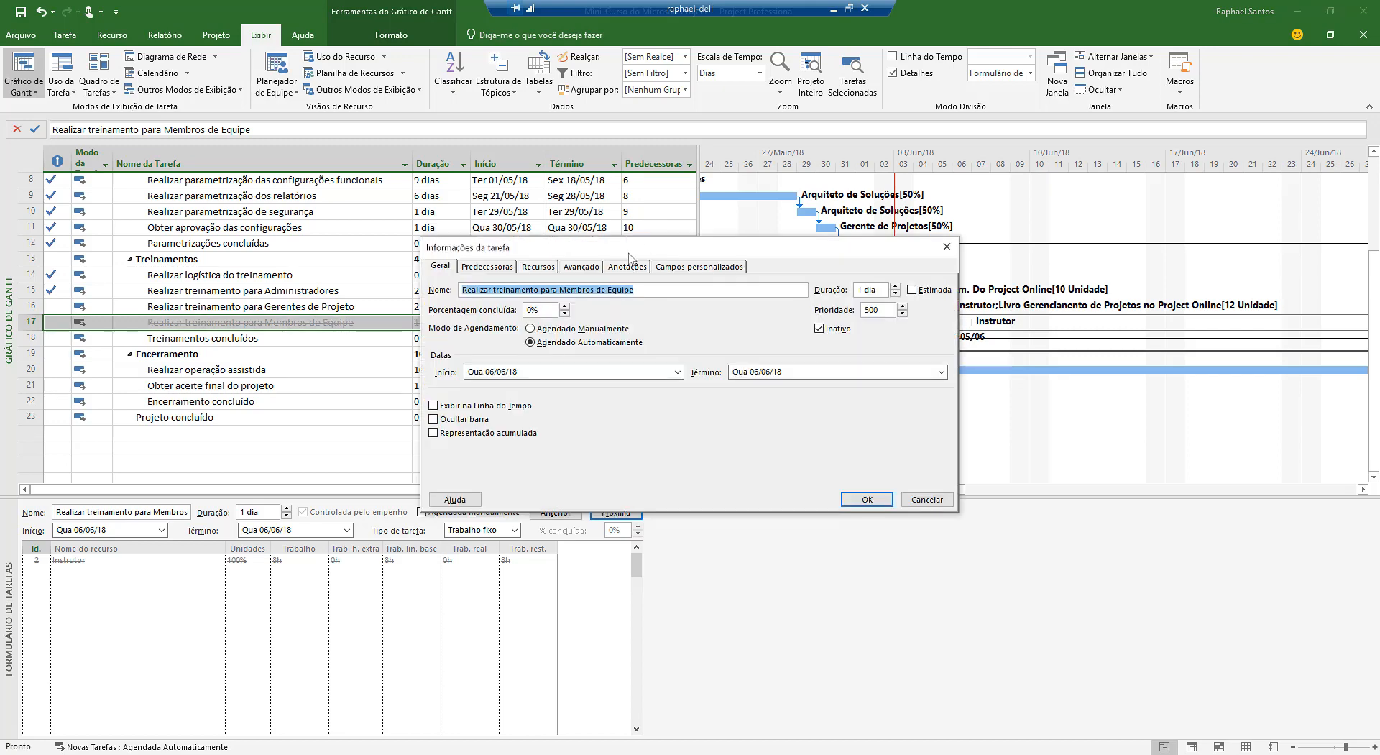
left_click(627, 267)
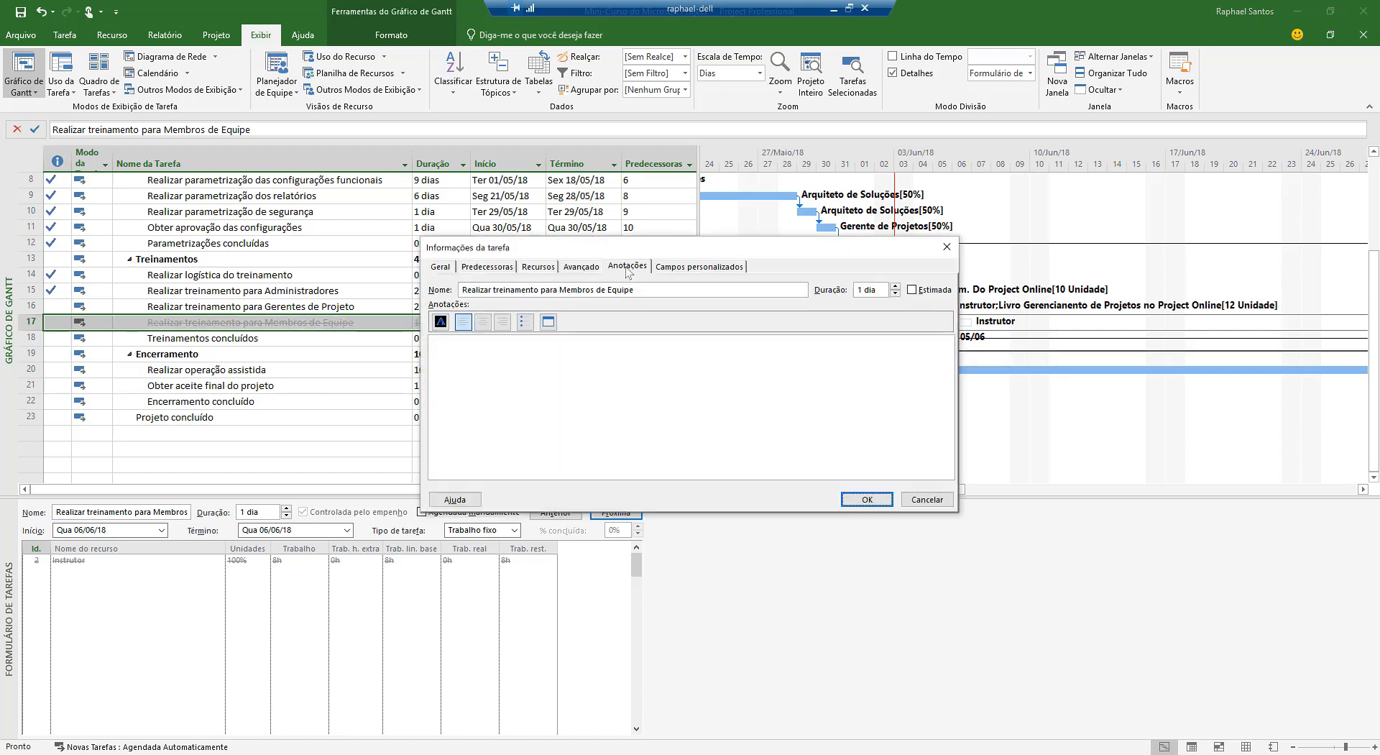
left_click(935, 501)
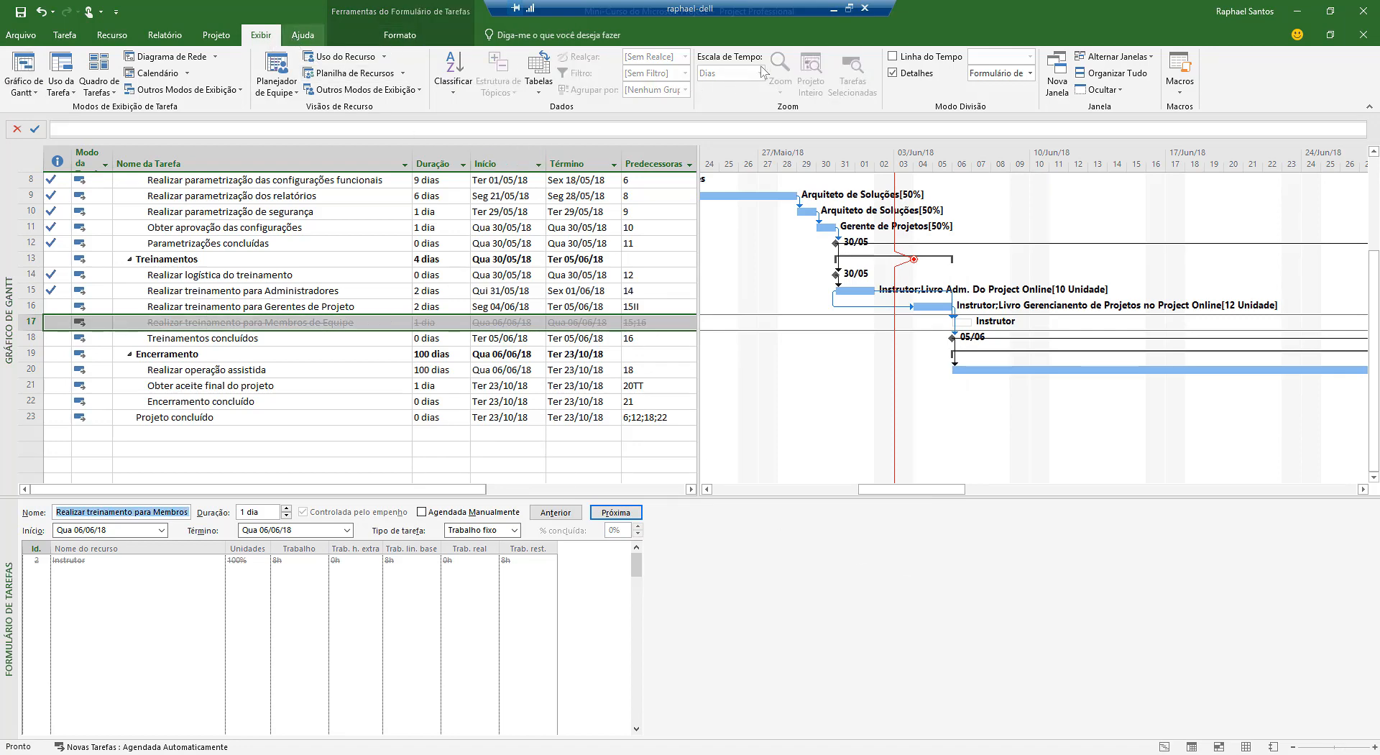
- Enter in task 17's Anotações: "O cliente resolveu que a tarefa não mais seria necessária. A mudança de escopo número xxxx foi adicionada à documentação do projeto."
right_click(901, 566)
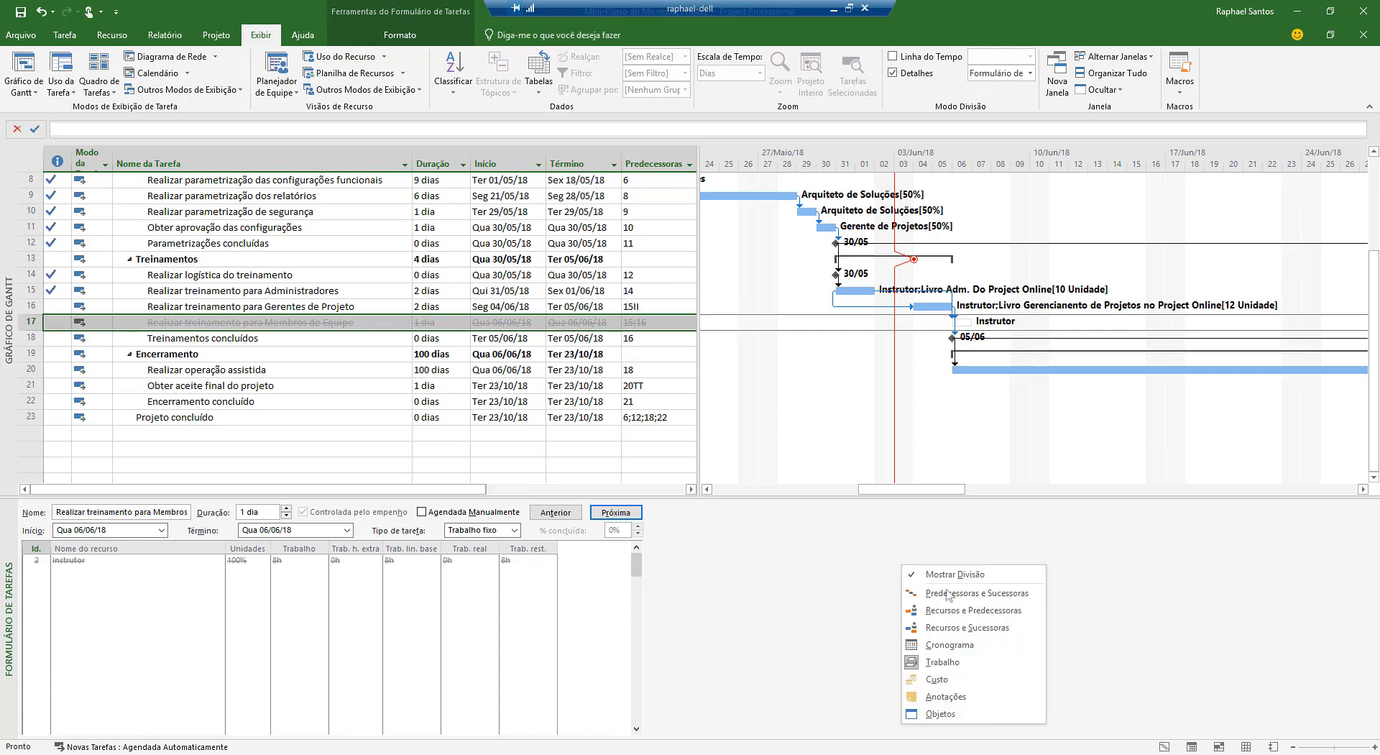
left_click(939, 696)
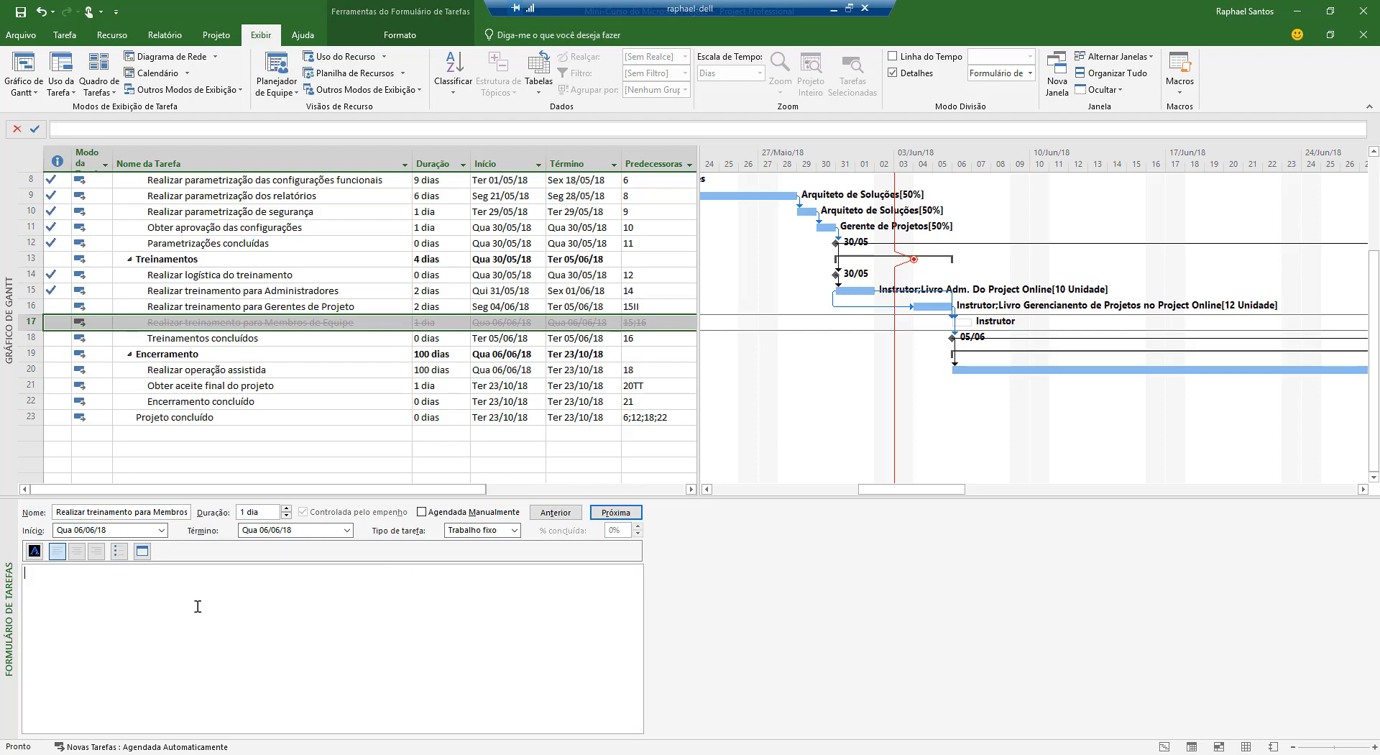
type("O cliente")
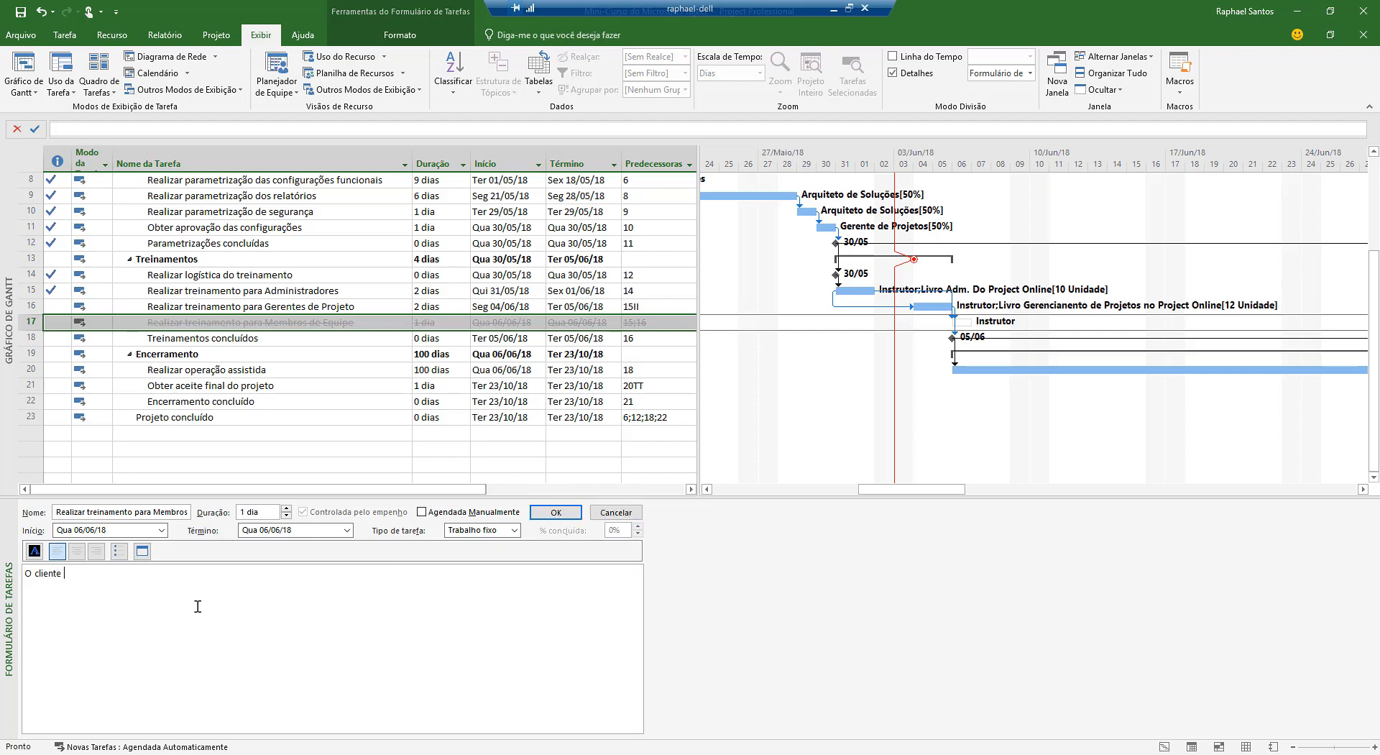
type(" resolveu que a tarefa não mais seria necessária.")
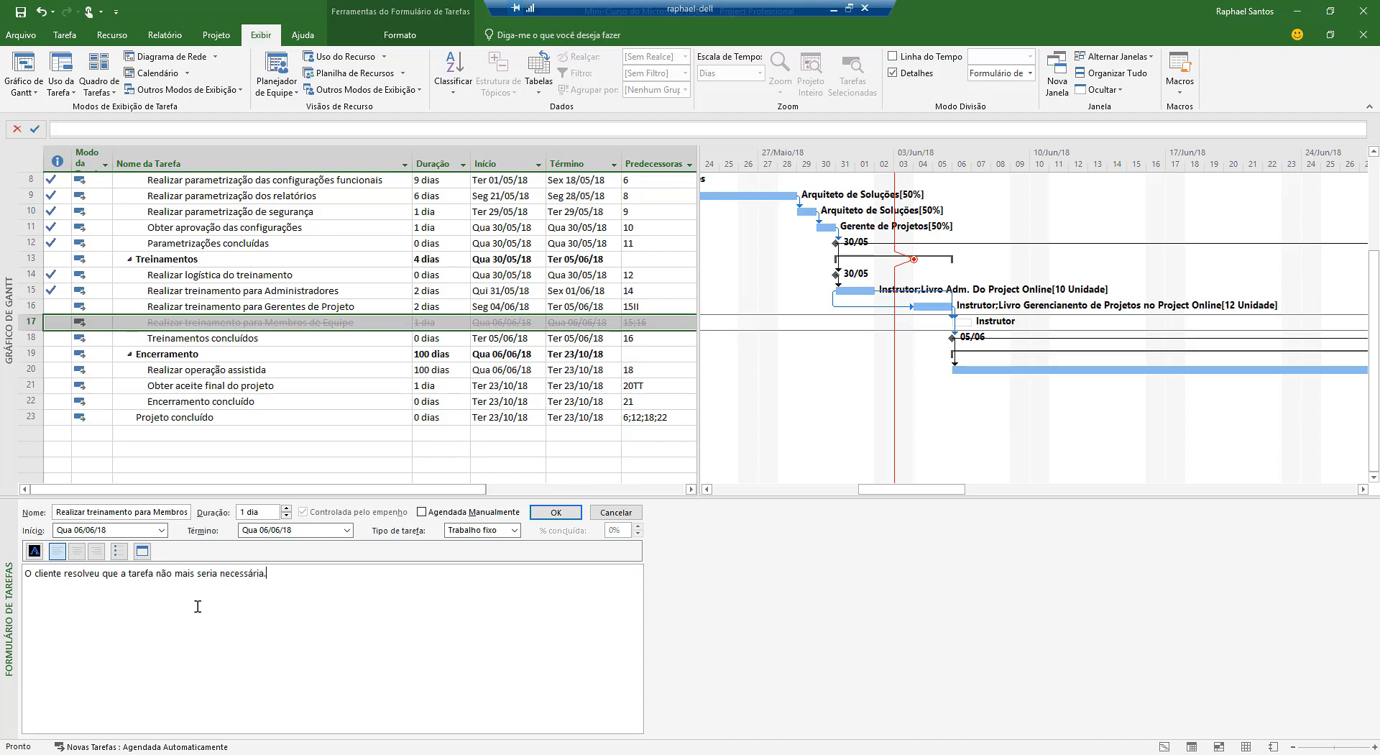
type(" A mudanca de escopo número xxxx foi adiciona")
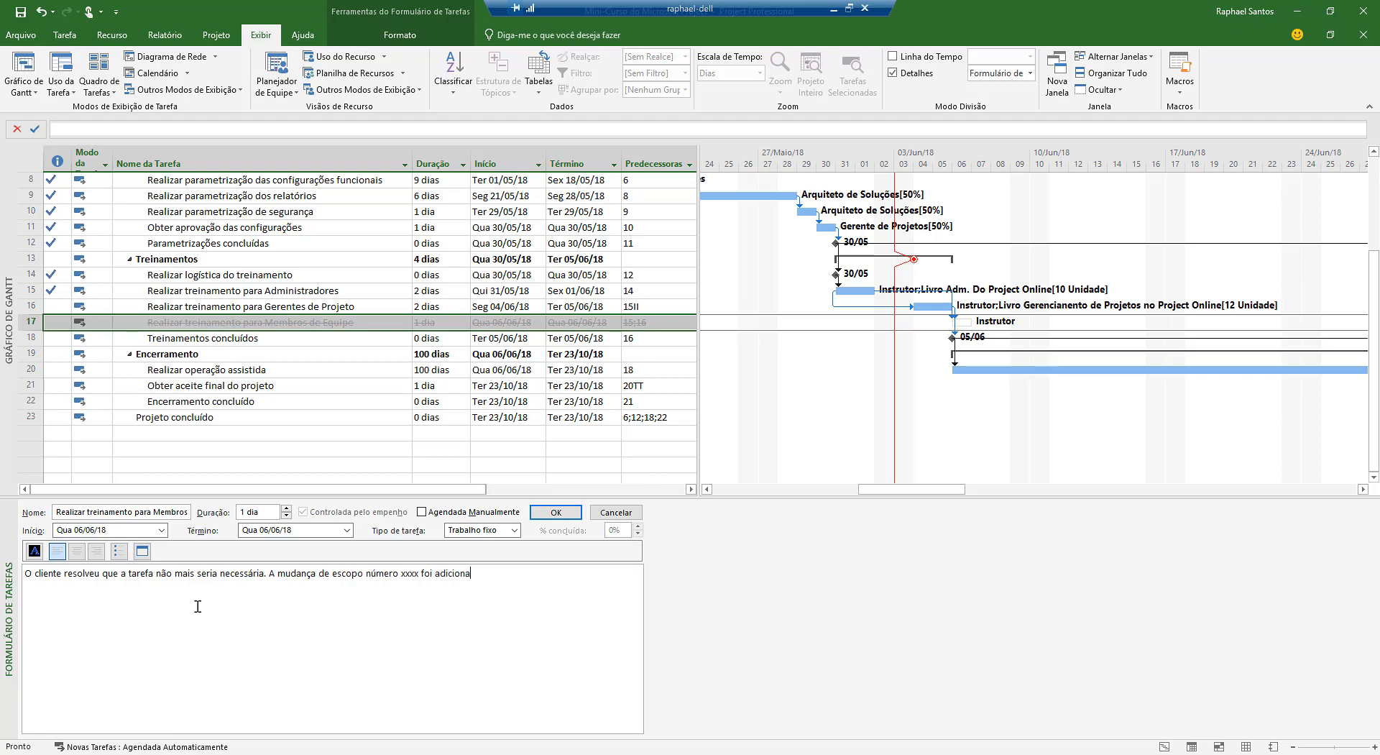
type("da à documentação do projeto.")
left_click(556, 513)
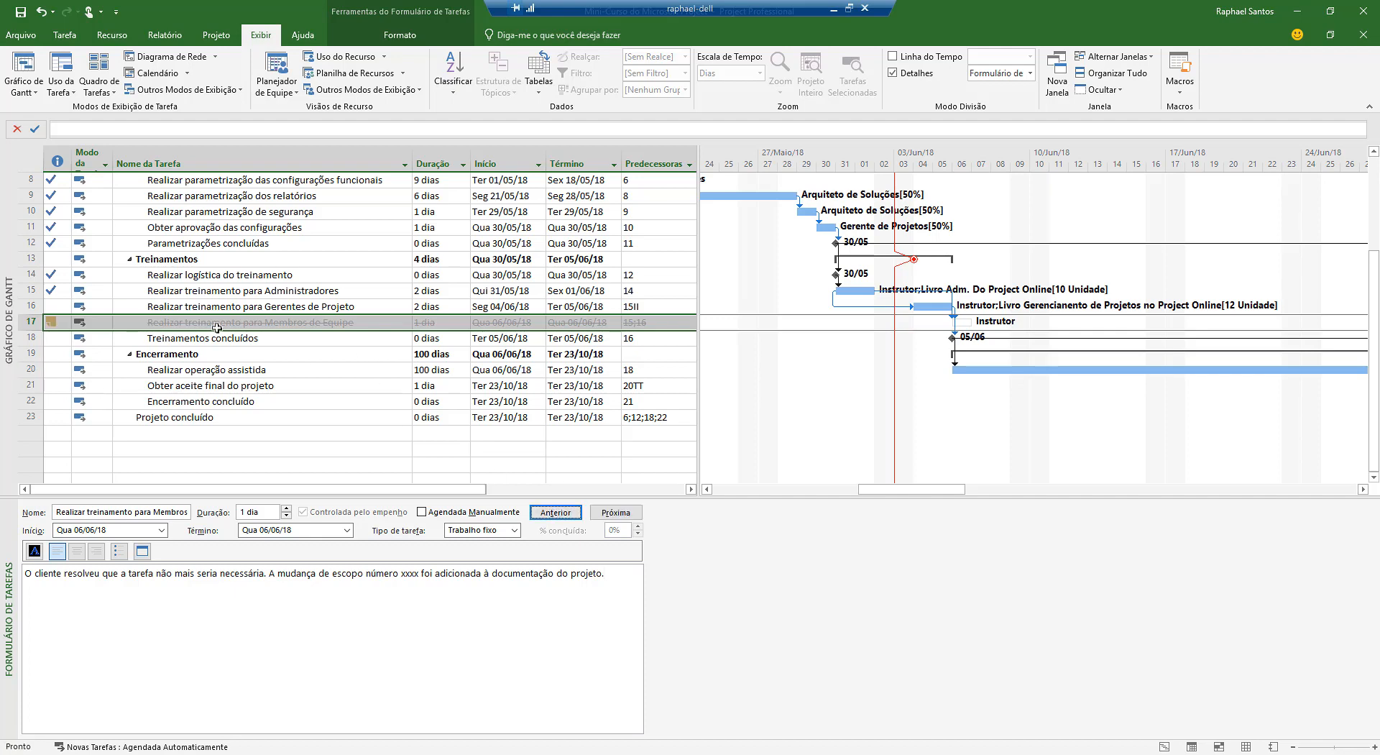
- Review the whole task list in the Entrada table, from Kick-off to Projeto concluído
scroll(222, 336, "up", 3)
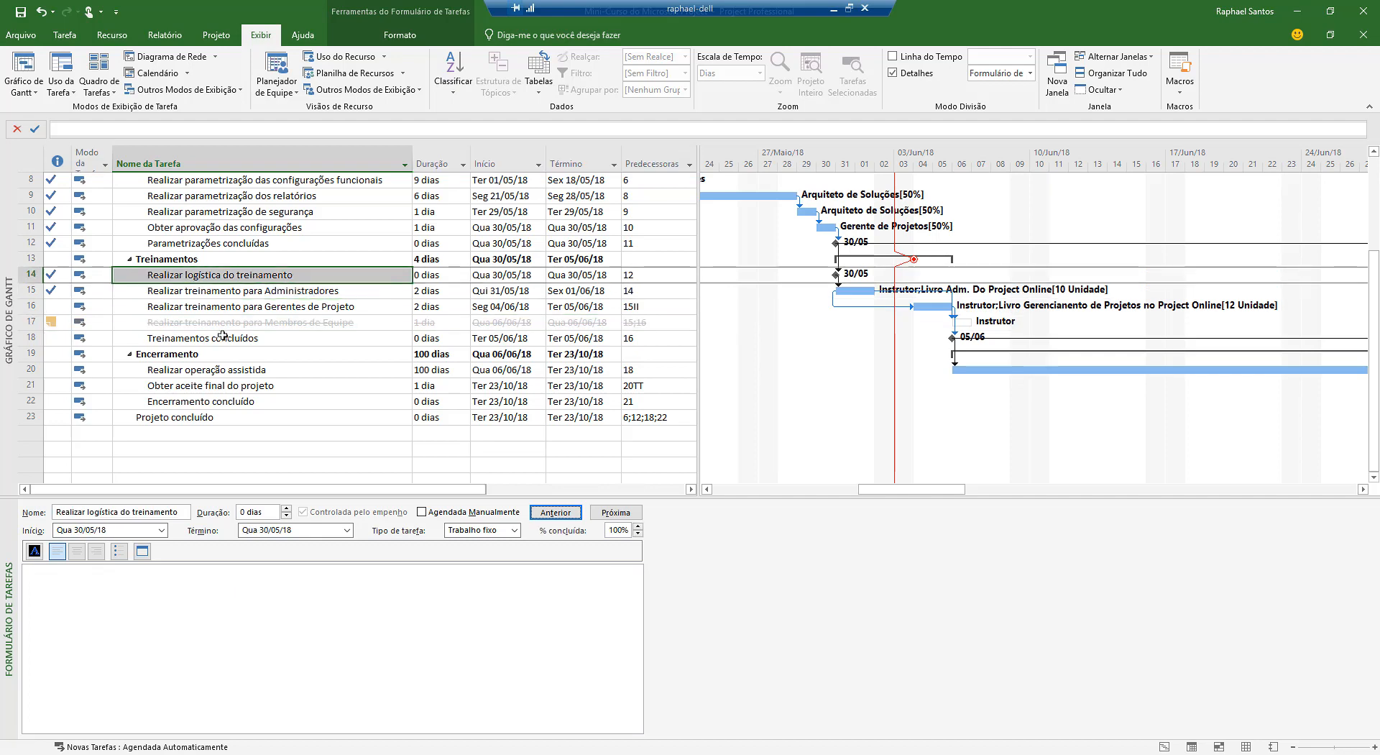
scroll(223, 336, "up", 12)
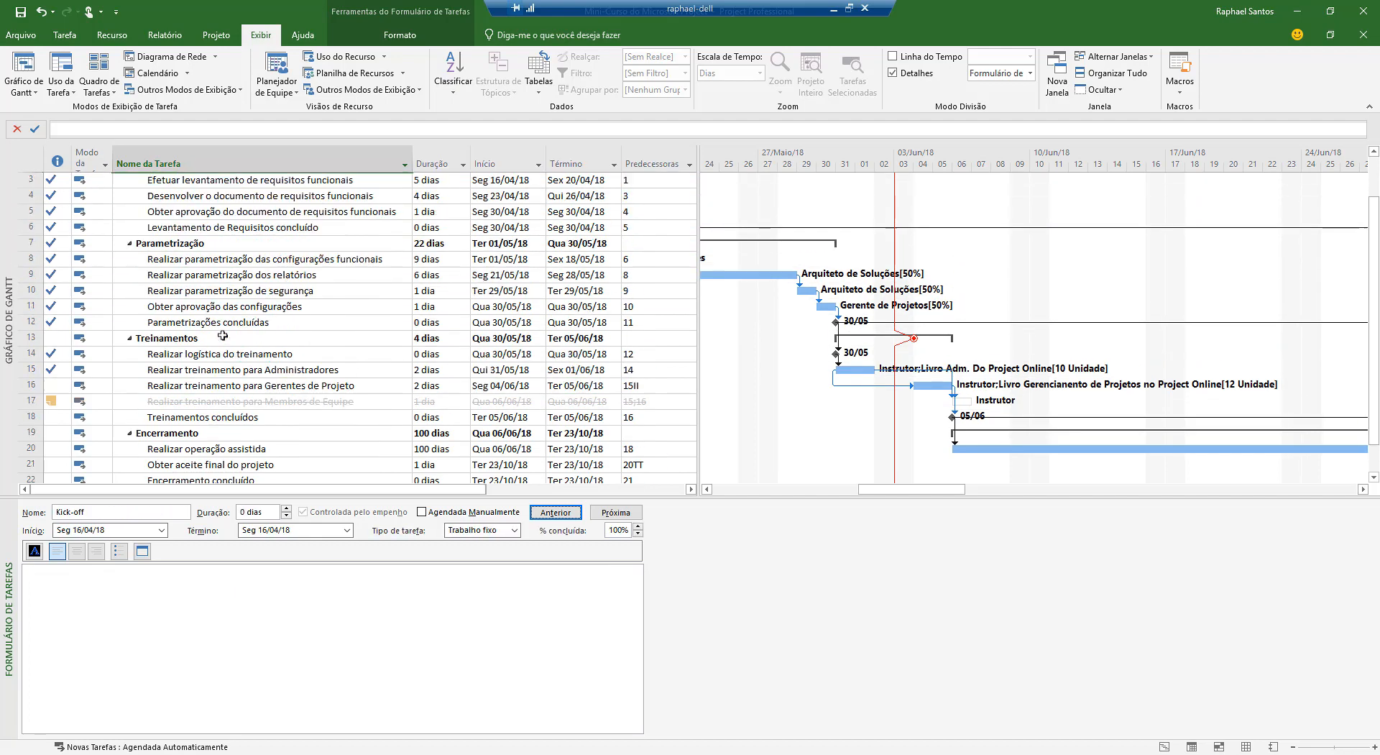
scroll(223, 336, "up", 3)
scroll(223, 333, "down", 19)
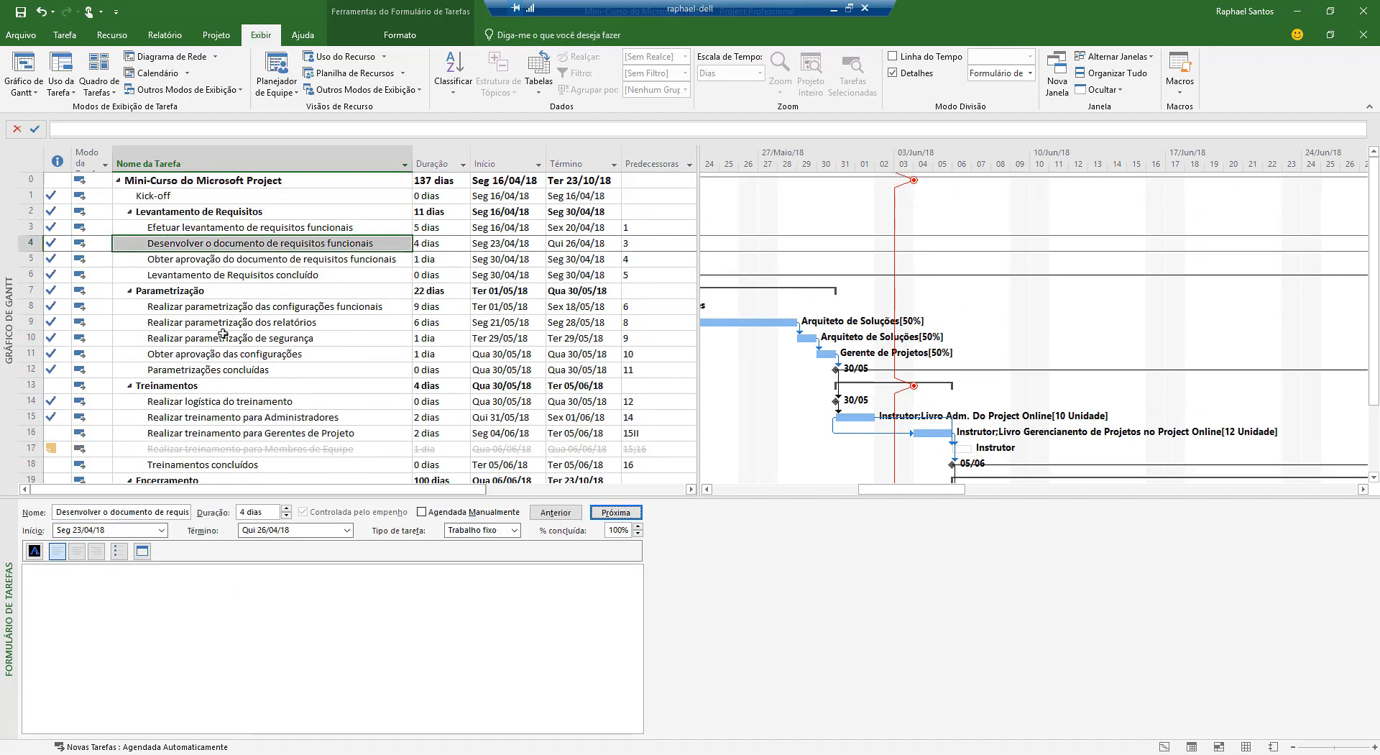
key("Down")
key("Down")
key("Down")
key("Down")
key("Down")
key("Down")
key("Down")
key("Down")
key("Down")
key("Down")
key("Down")
key("Down")
key("Down")
key("Down")
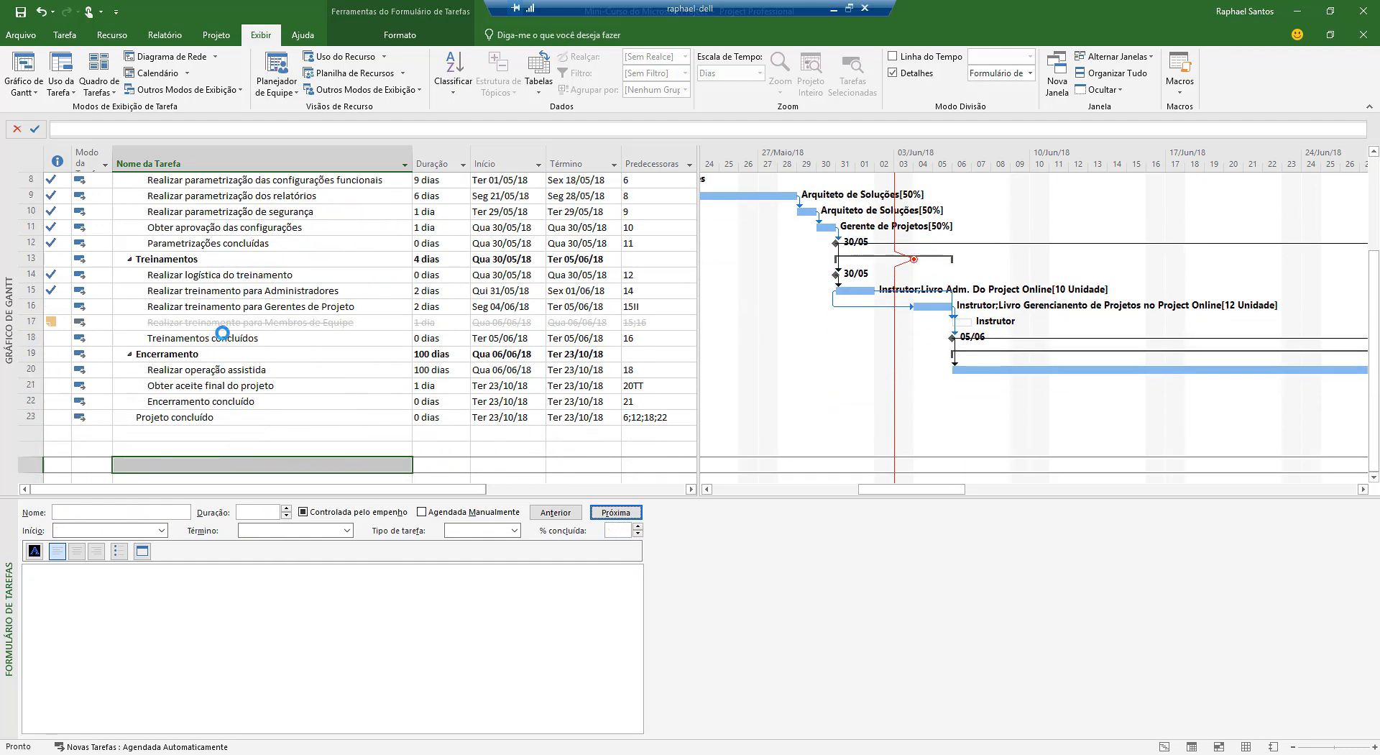
key("Up")
key("Up")
key("Up")
key("Up")
key("Up")
key("Up")
key("Up")
key("Up")
key("Up")
key("Up")
key("Up")
key("Up")
key("Up")
key("Up")
key("Up")
key("Up")
key("Up")
key("Up")
key("Up")
key("Up")
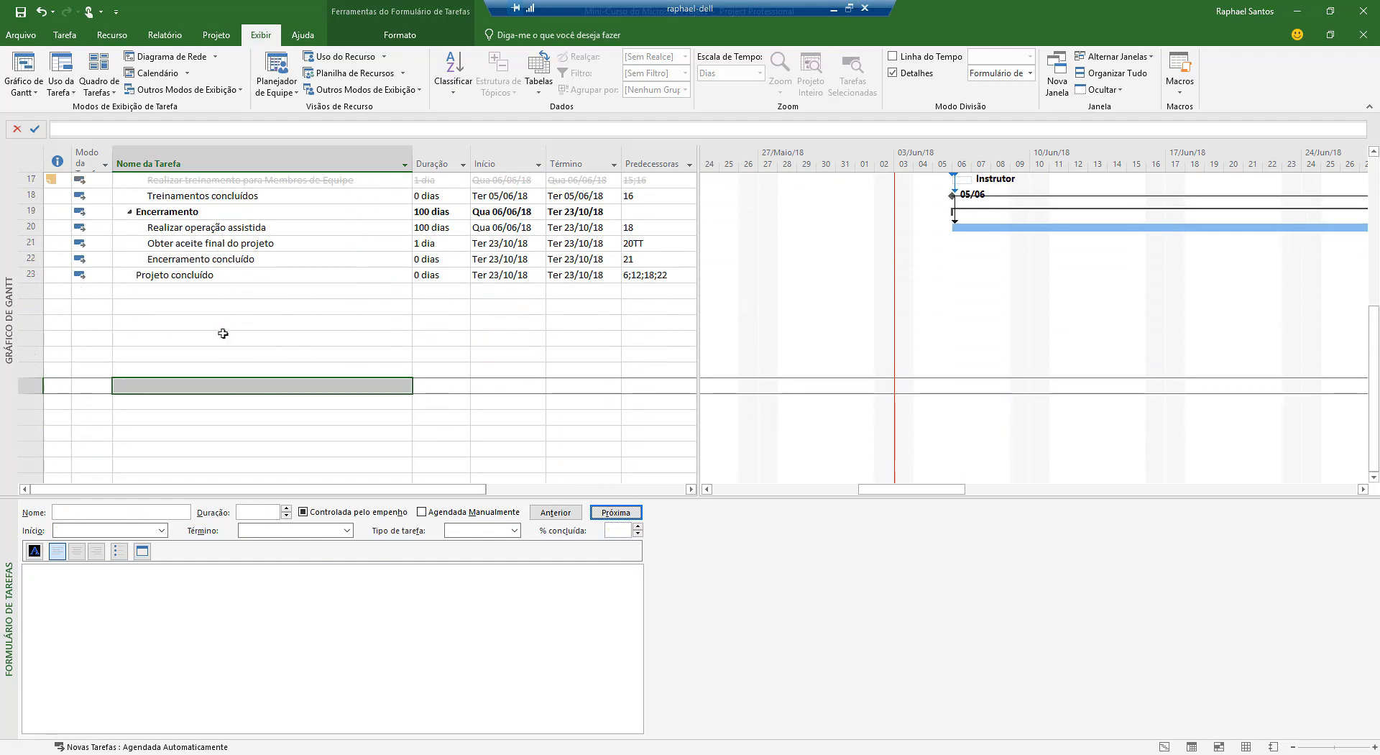
key("Up")
key("Up")
key("Up")
key("Up")
key("Up")
key("Up")
key("Up")
key("Up")
key("Up")
key("Up")
key("Up")
key("Up")
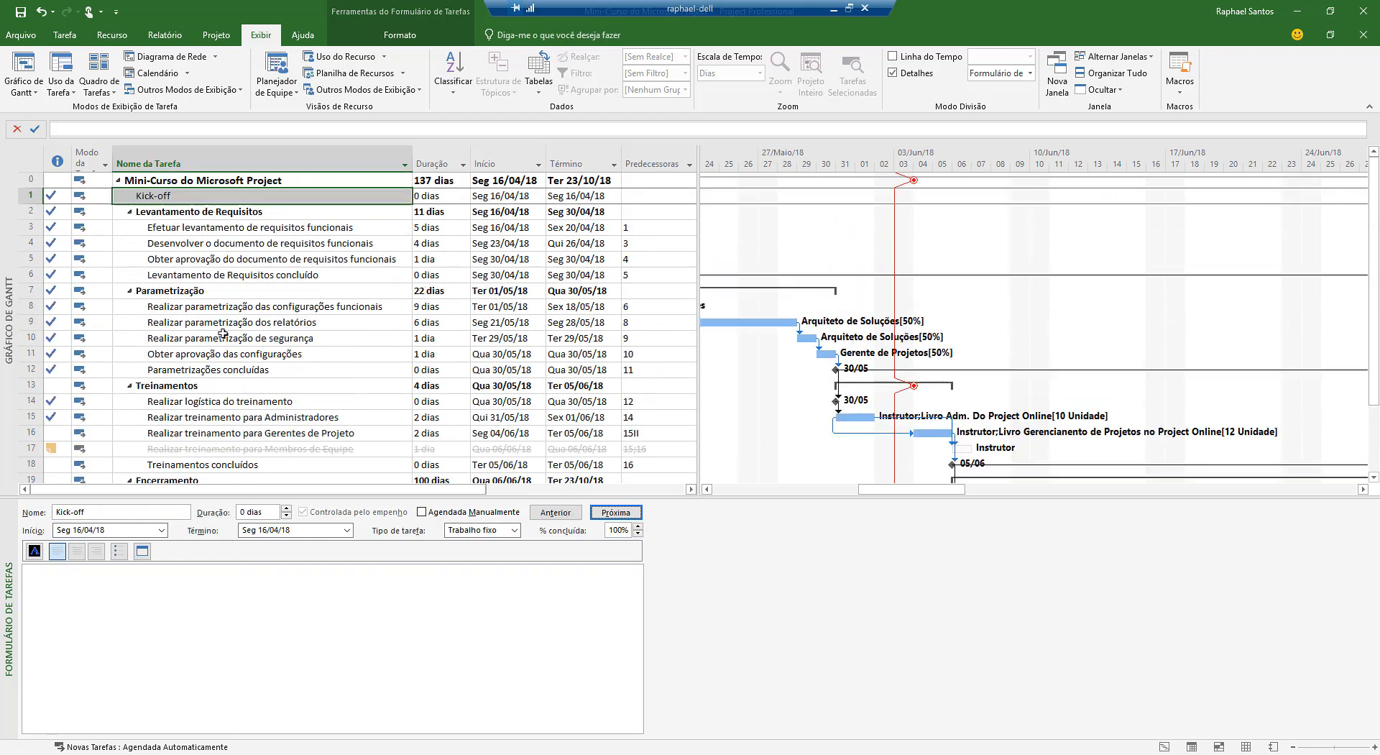
- Set the project's status date to 09/06/18
key("Down")
key("Down")
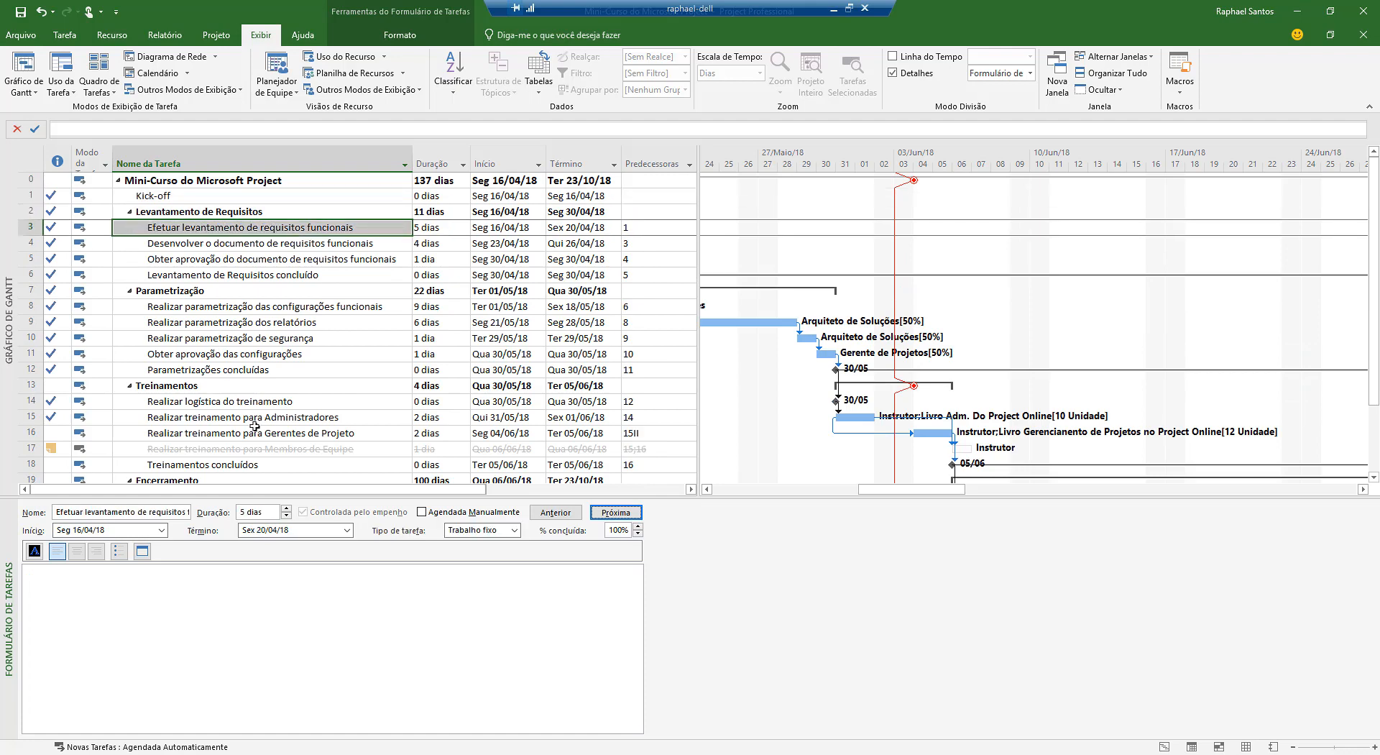
left_click(255, 433)
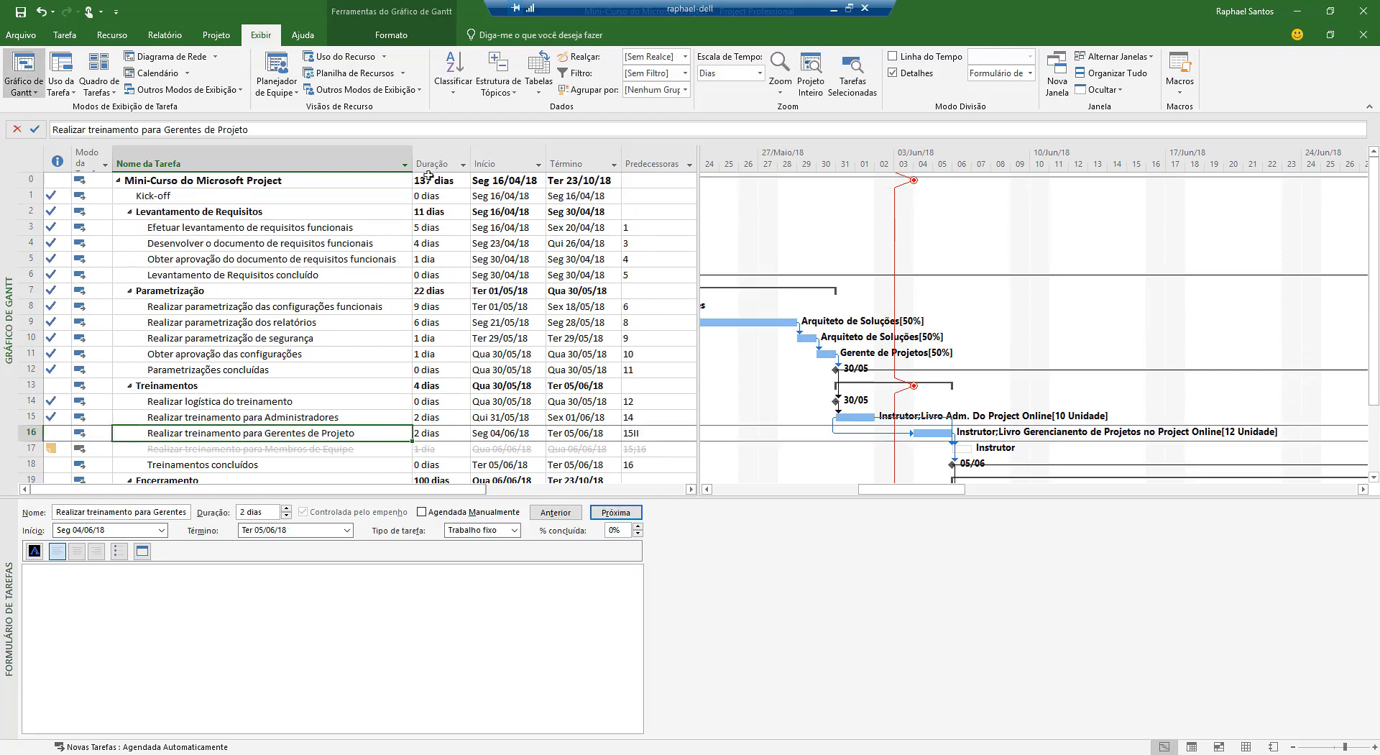
left_click(216, 35)
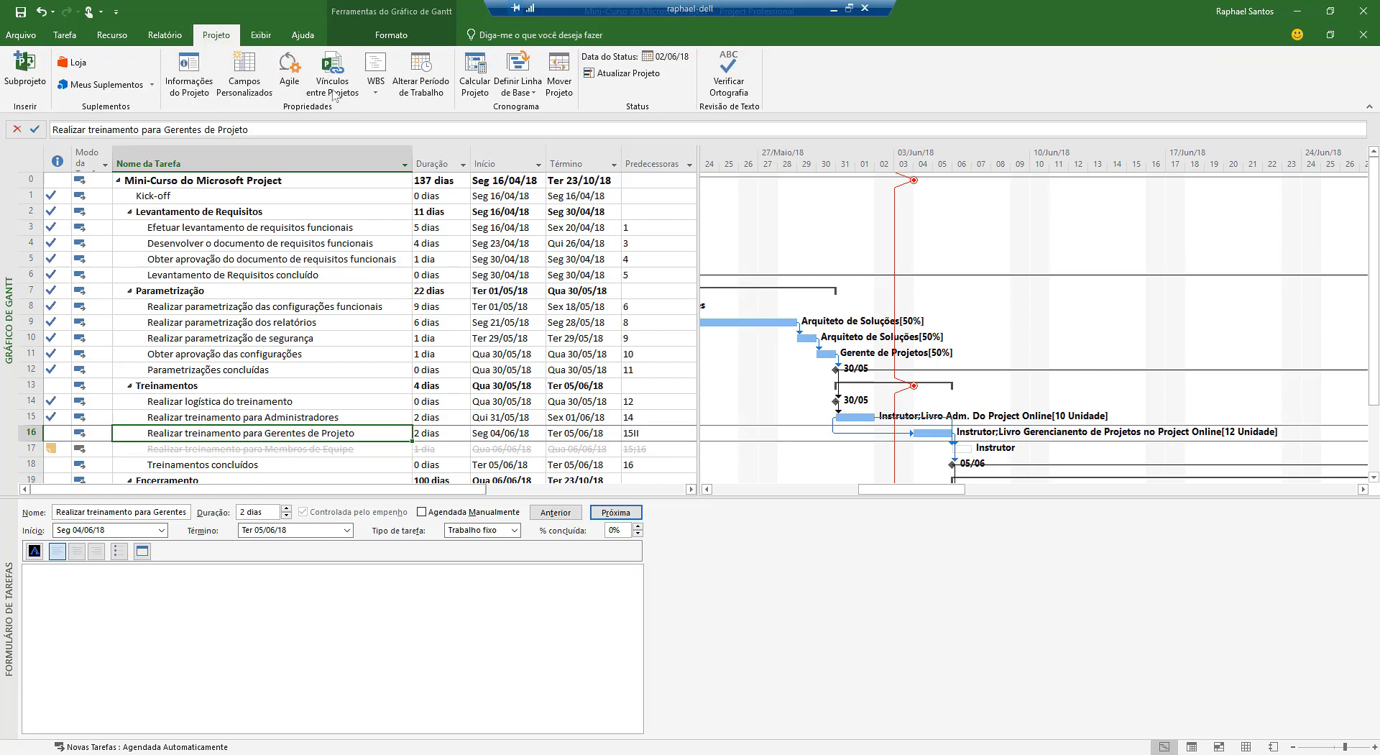
left_click(667, 57)
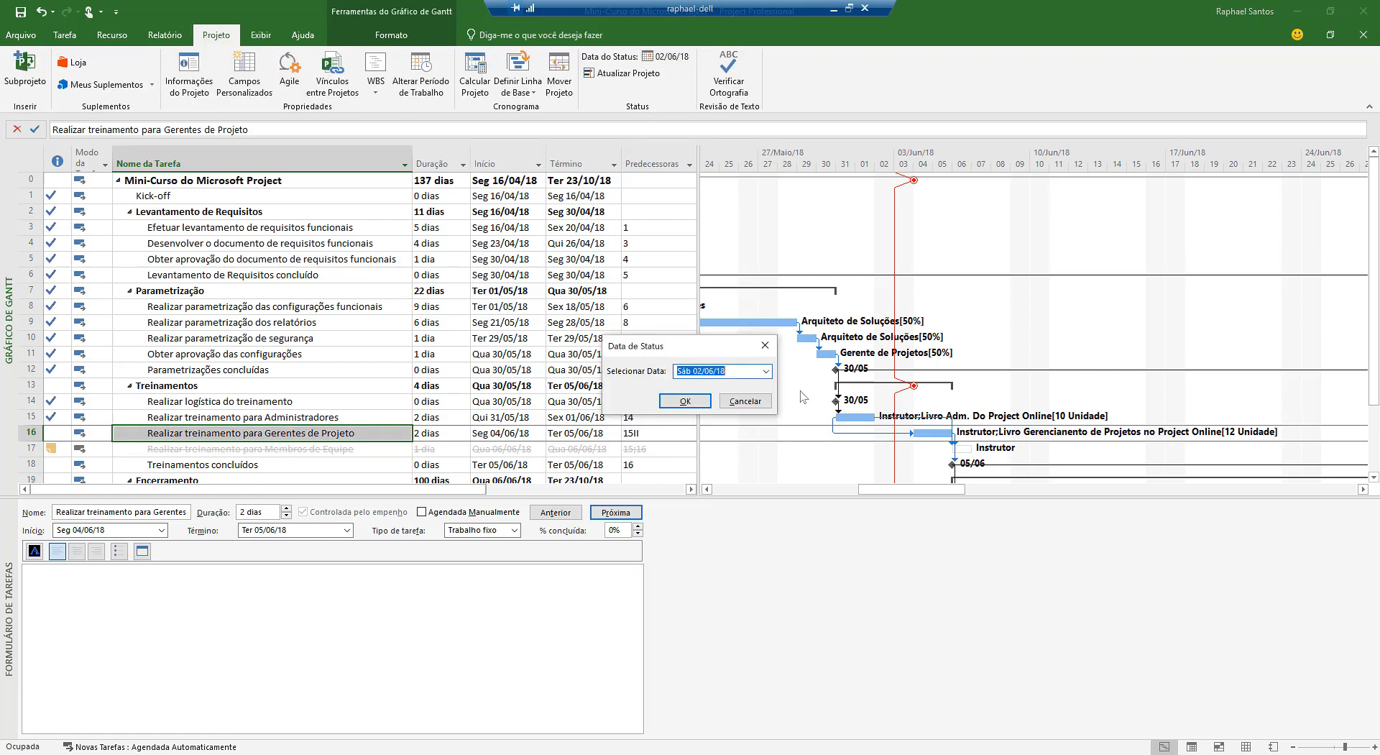
left_click(766, 371)
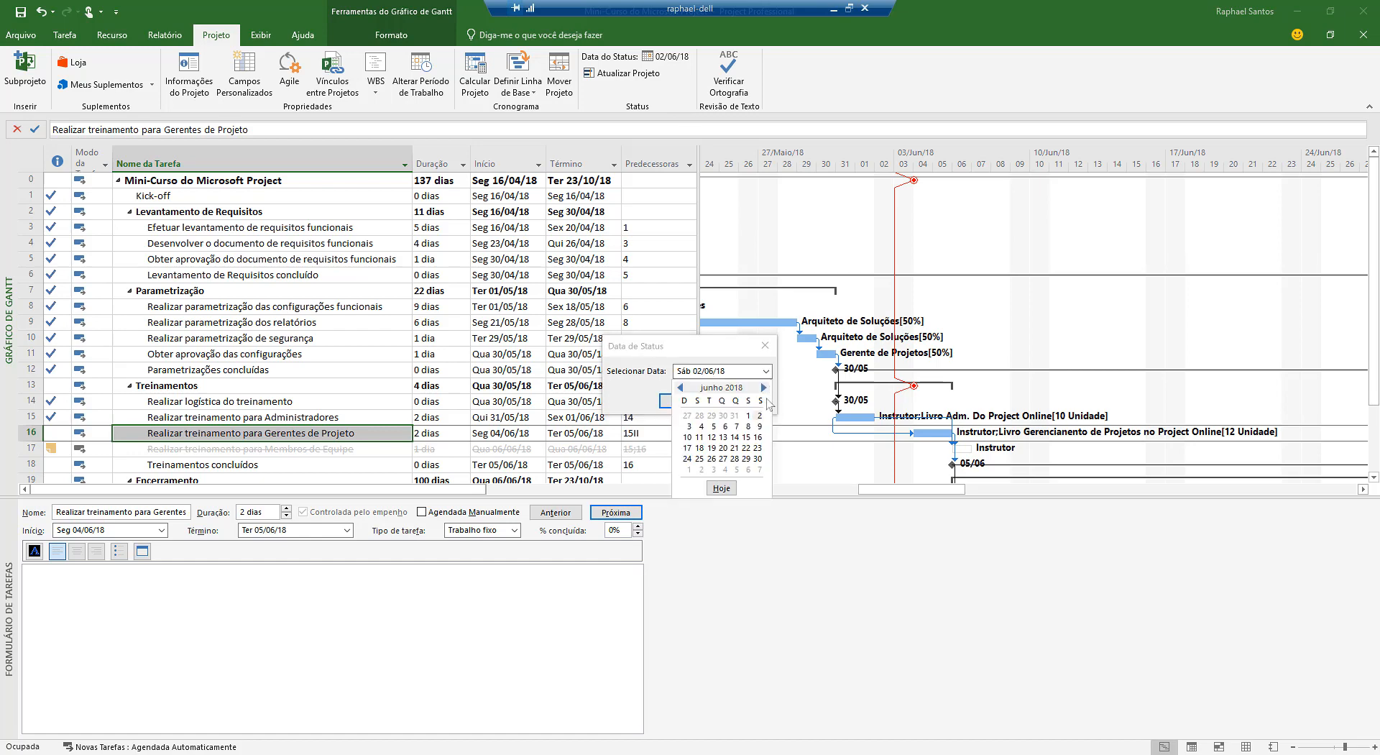
left_click(759, 426)
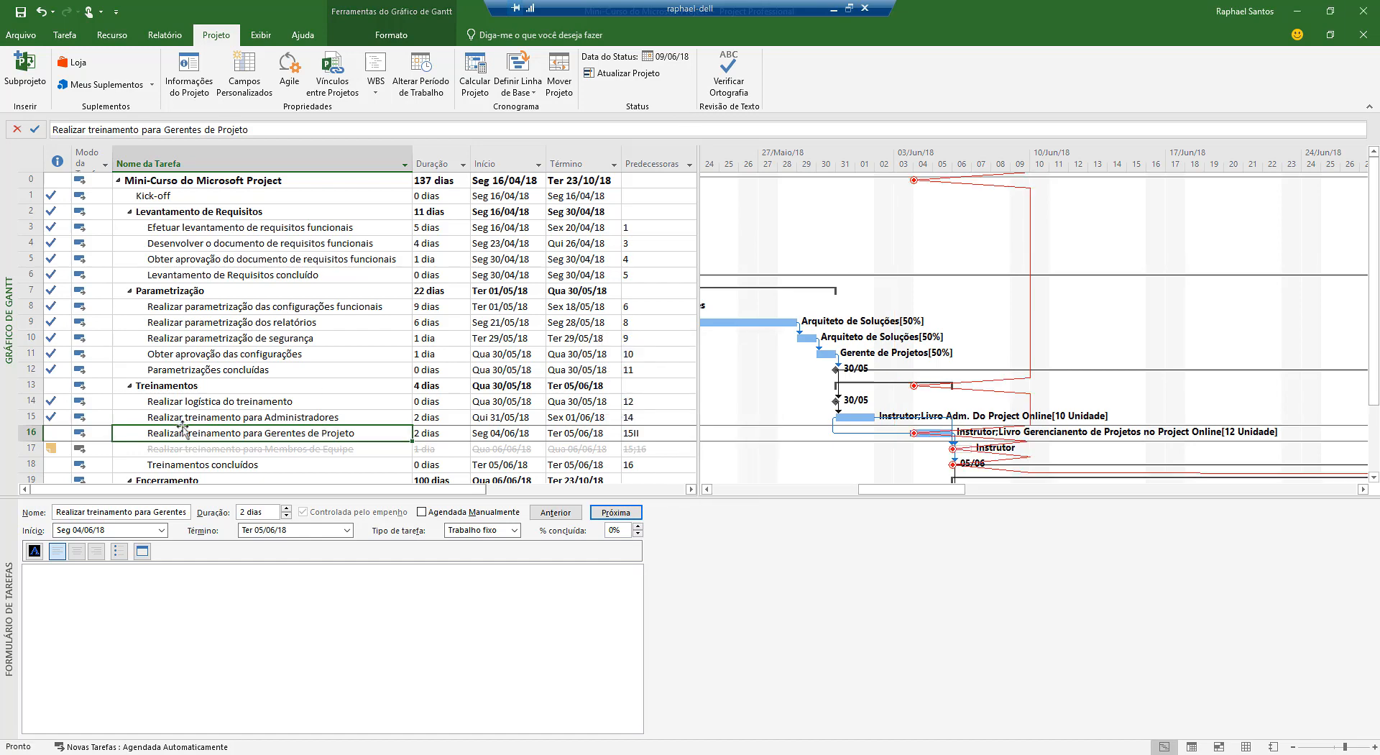
- Update only Realizar treinamento para Gerentes de Projeto and Treinamentos concluídos as completed through 09/06/18, using the 0% to 100% option
scroll(188, 428, "down", 1)
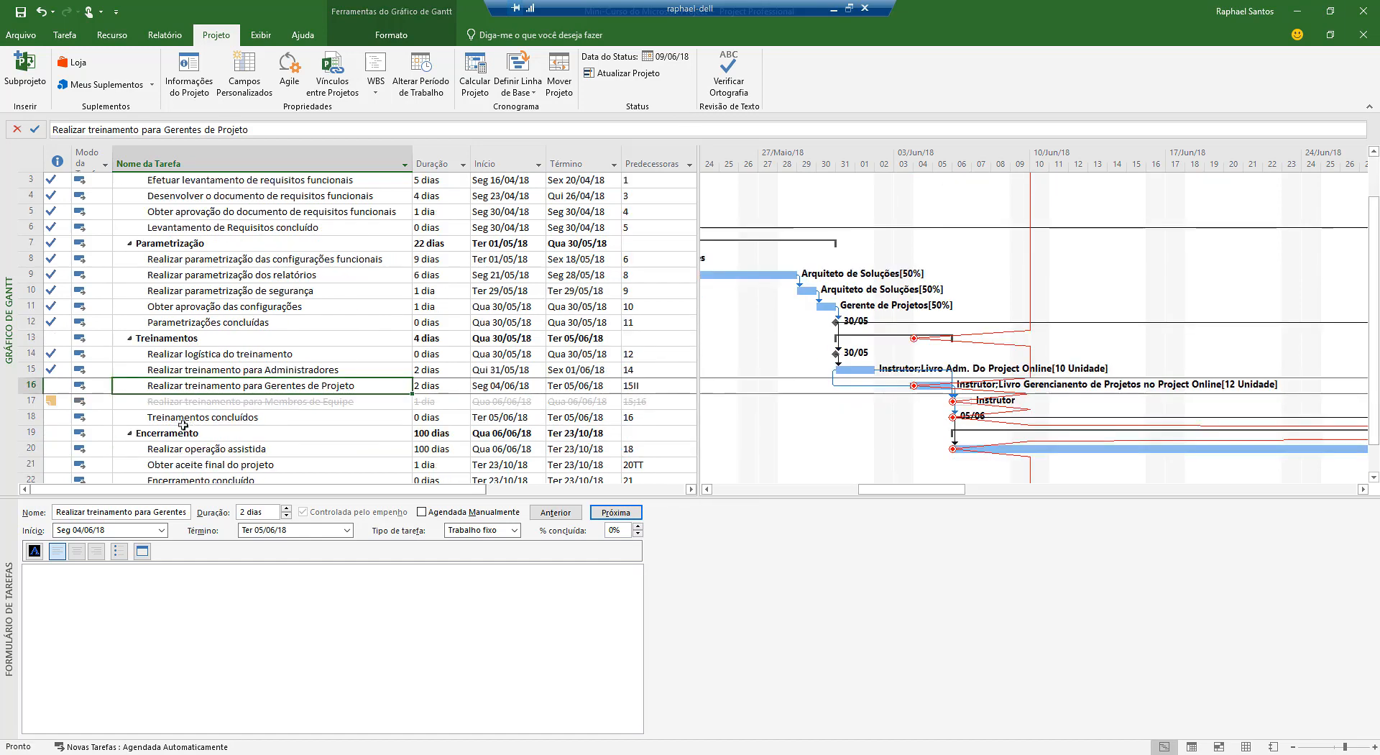
left_click(22, 386)
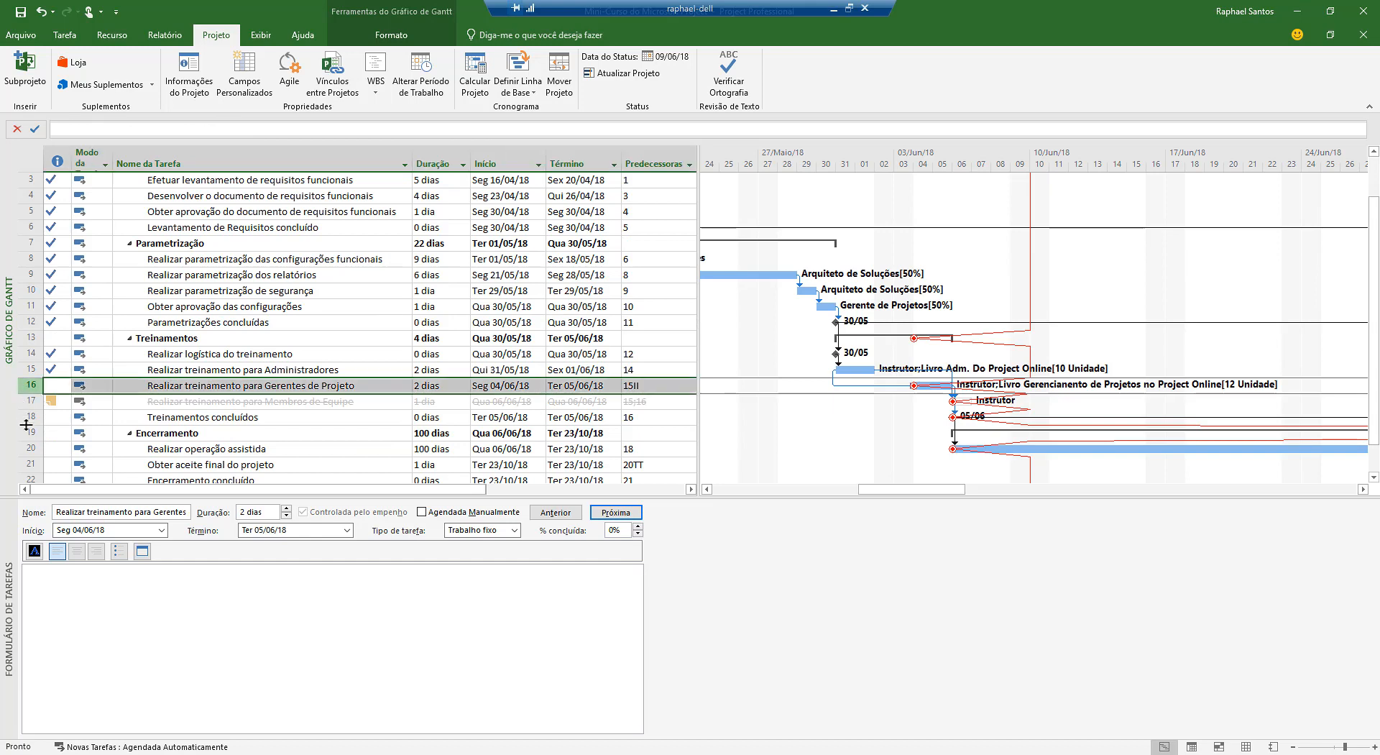
left_click(25, 417, "ctrl")
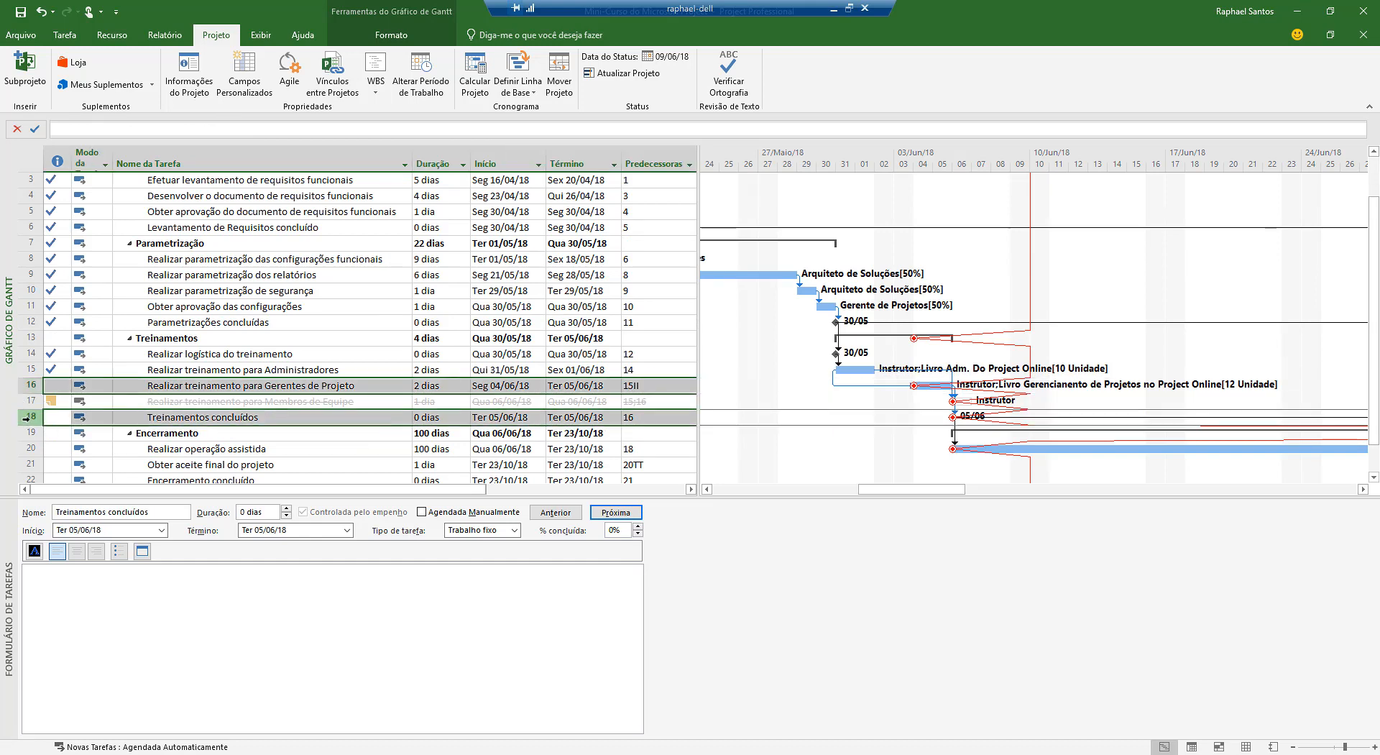
left_click(620, 75)
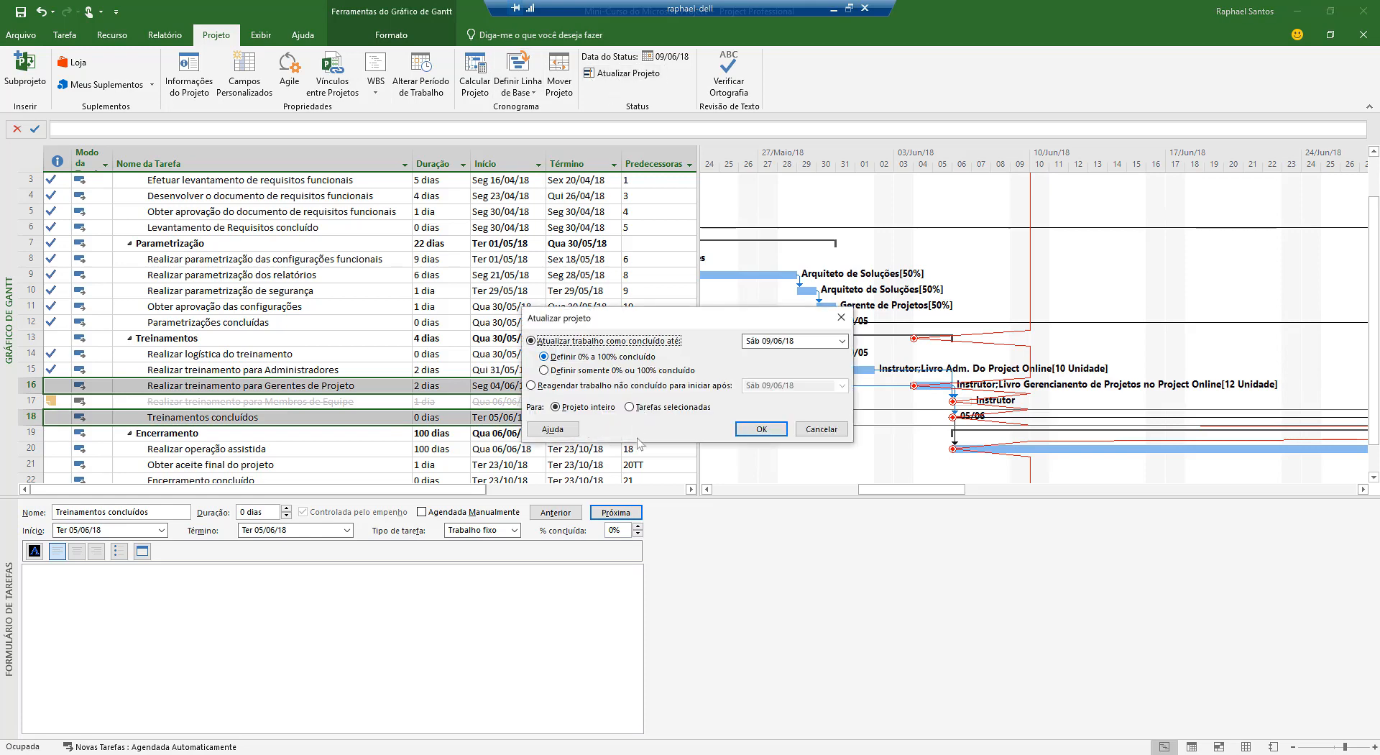
left_click(665, 408)
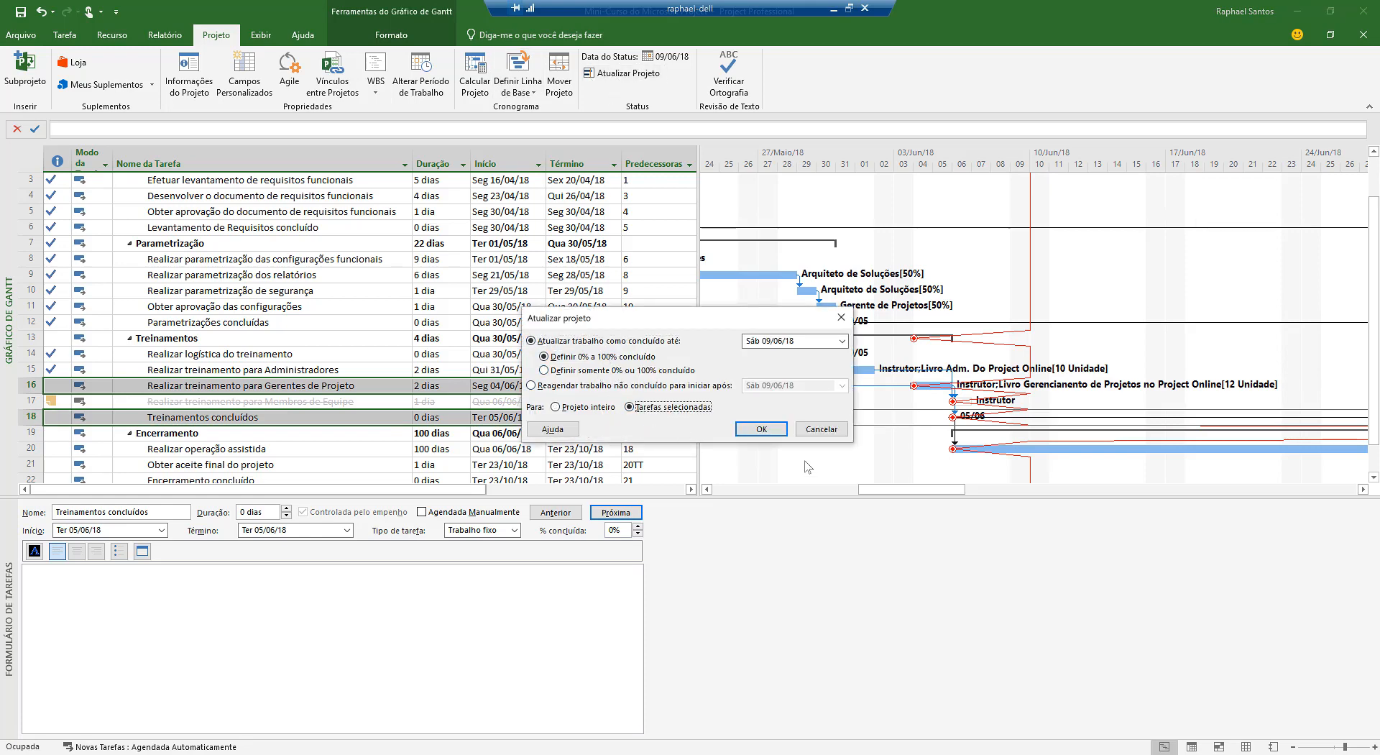
left_click(774, 428)
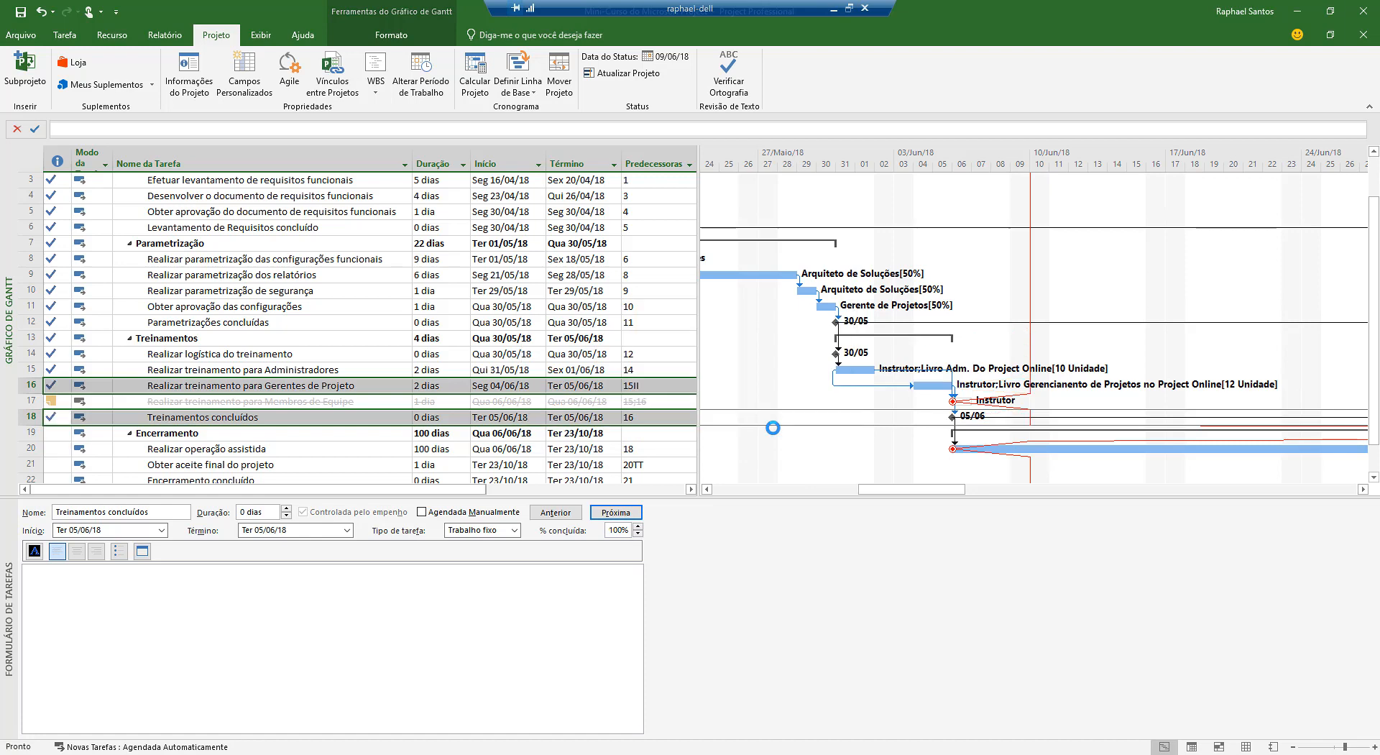
- Show the Trabalho details in the task form for Realizar operação assistida
left_click(284, 454)
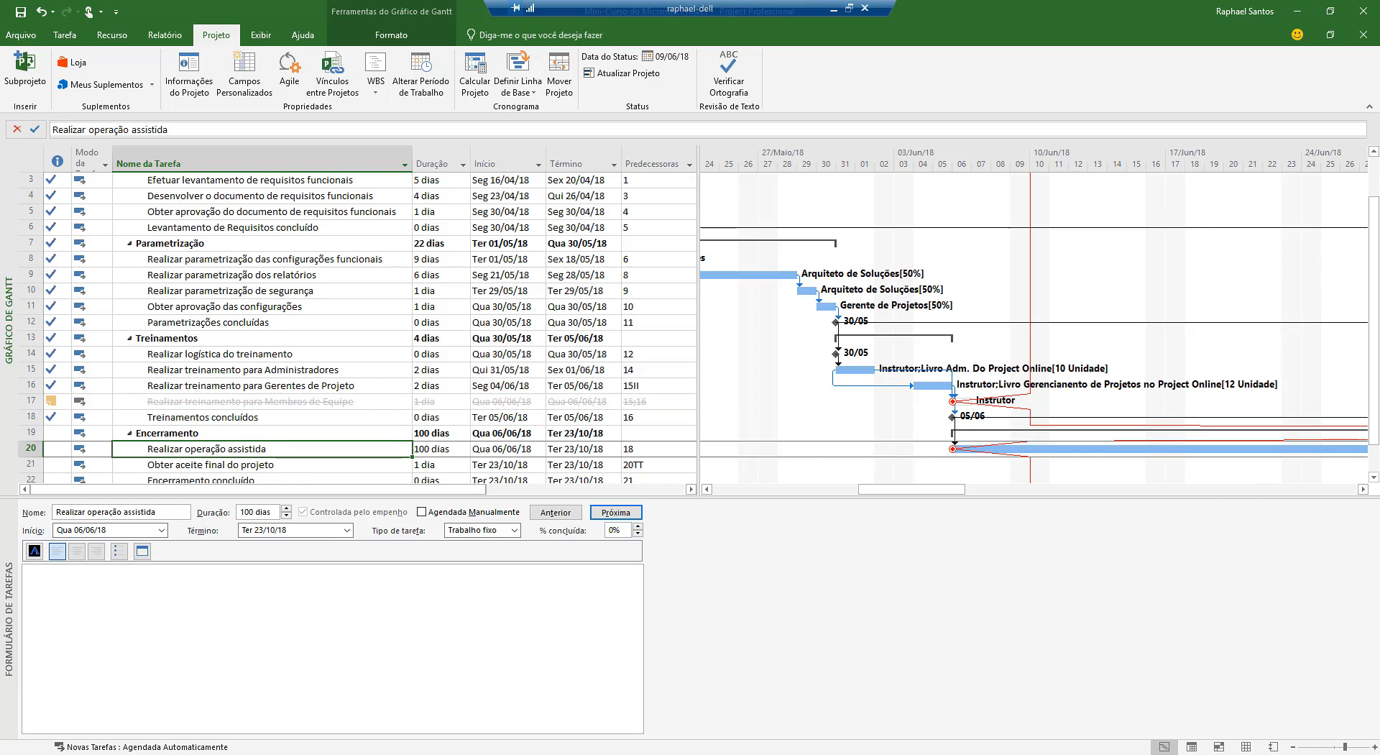
left_click(1373, 476)
left_click(1373, 476)
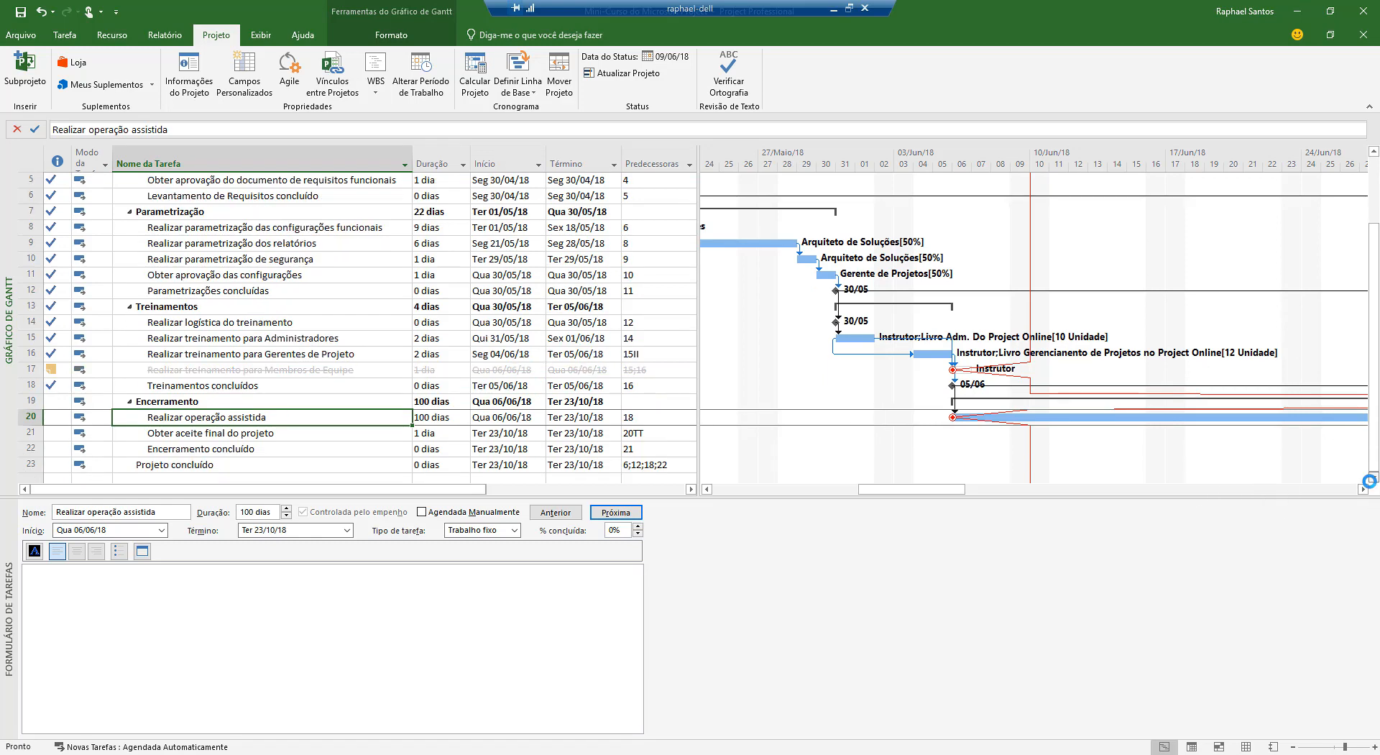
left_click(1372, 477)
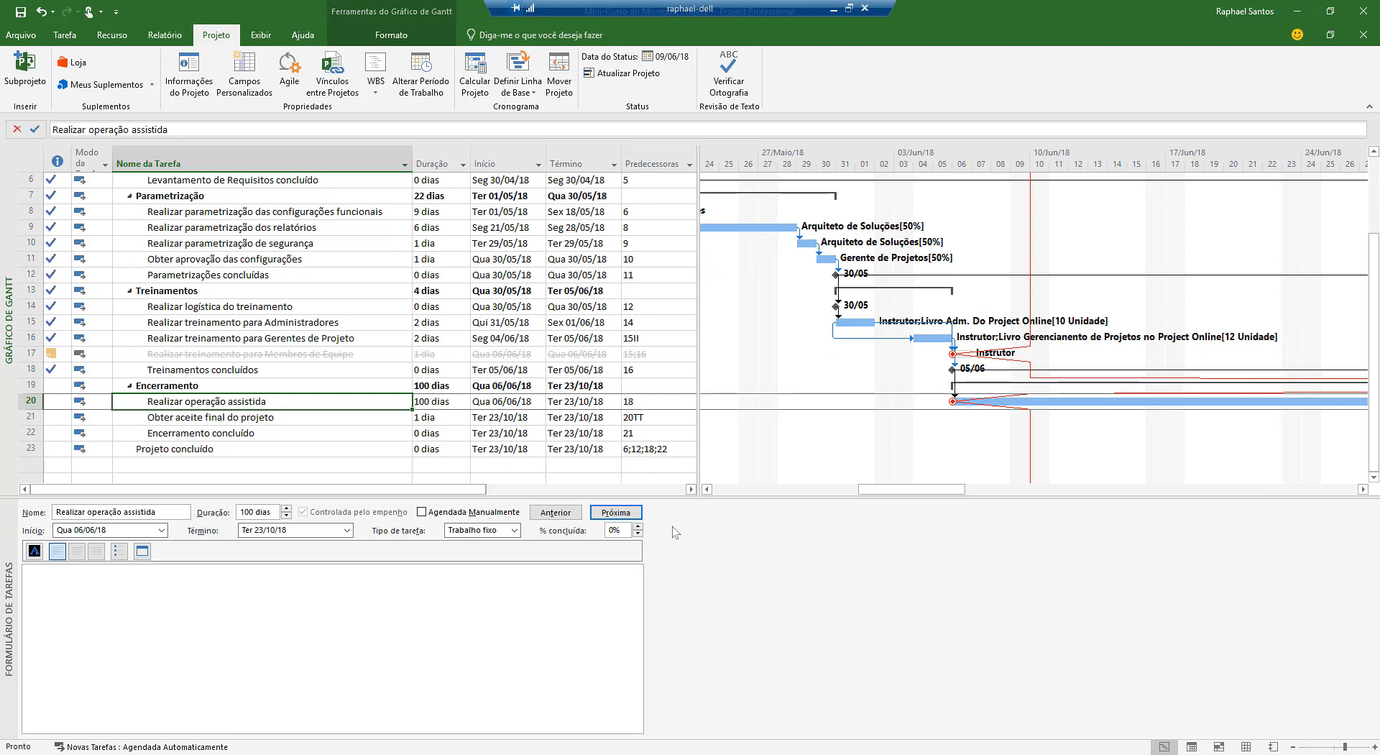
right_click(742, 566)
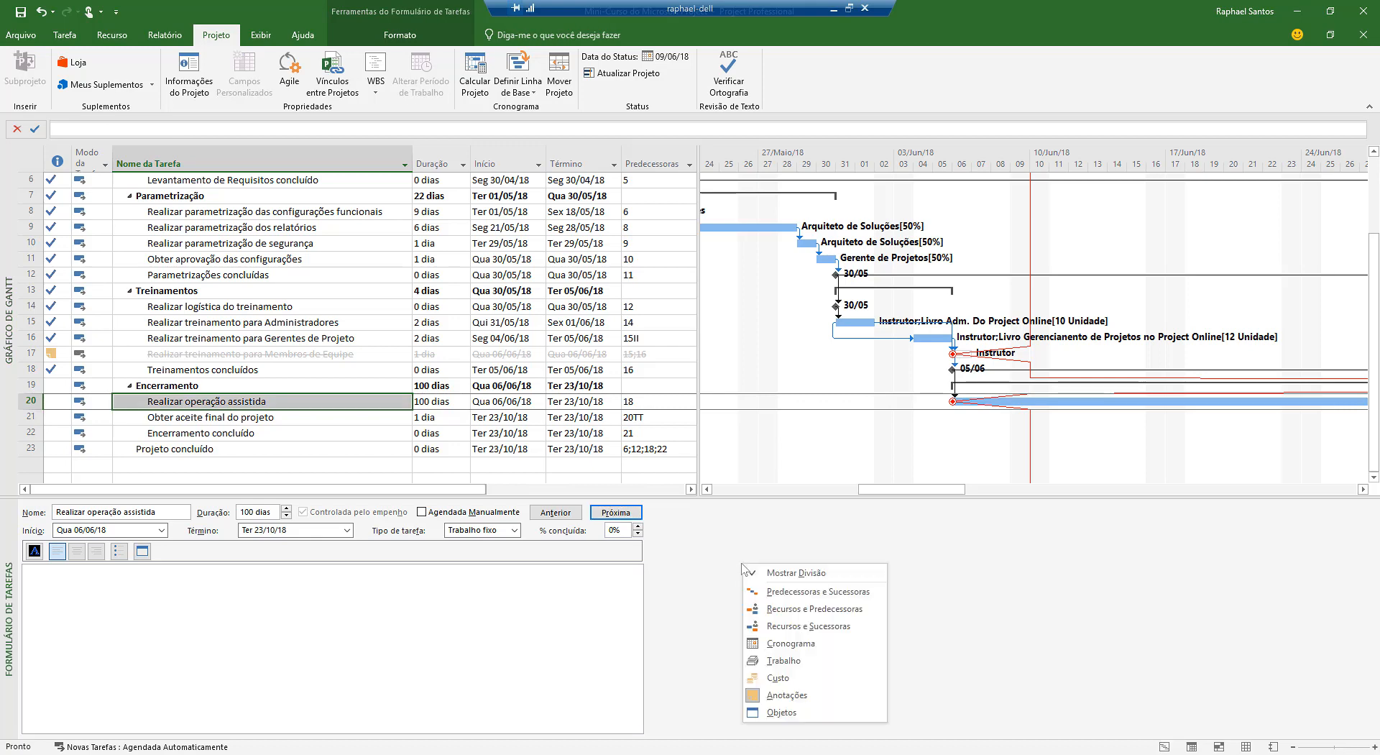
left_click(781, 661)
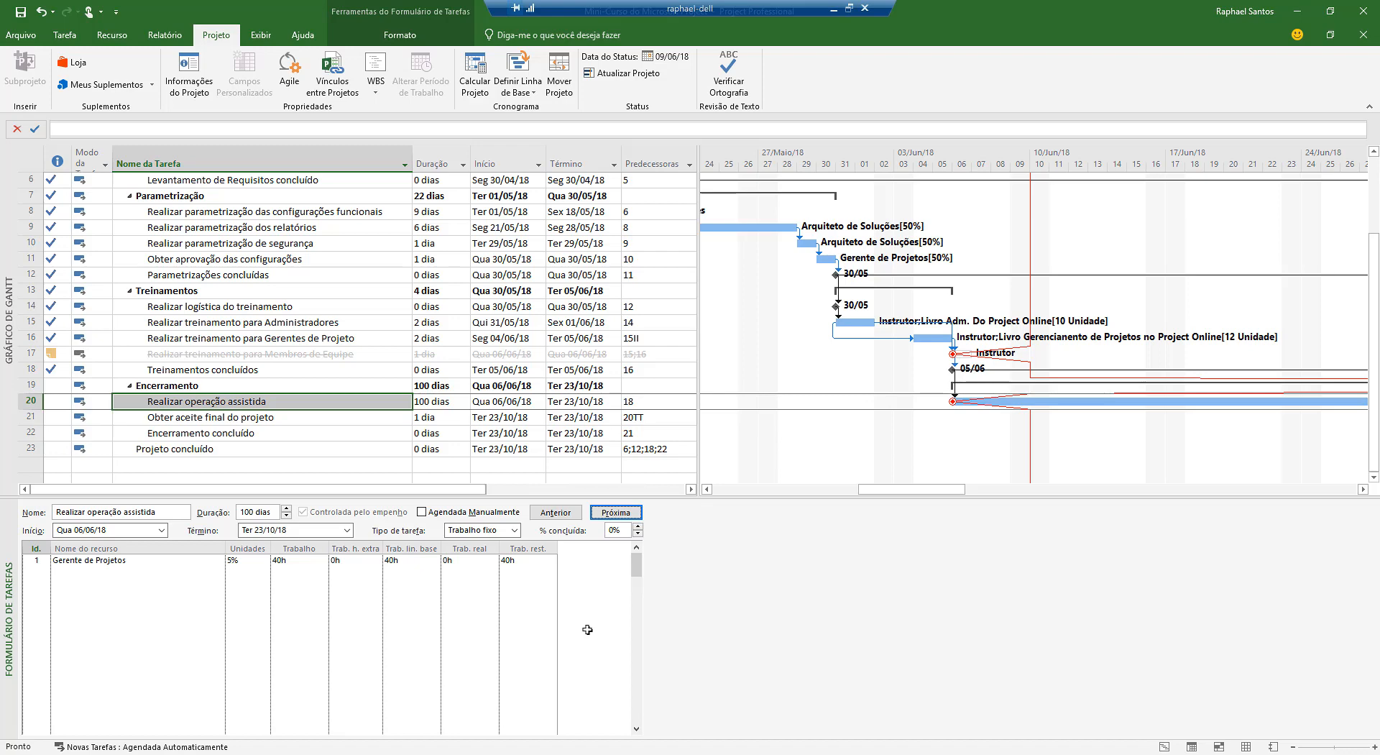
left_click(247, 561)
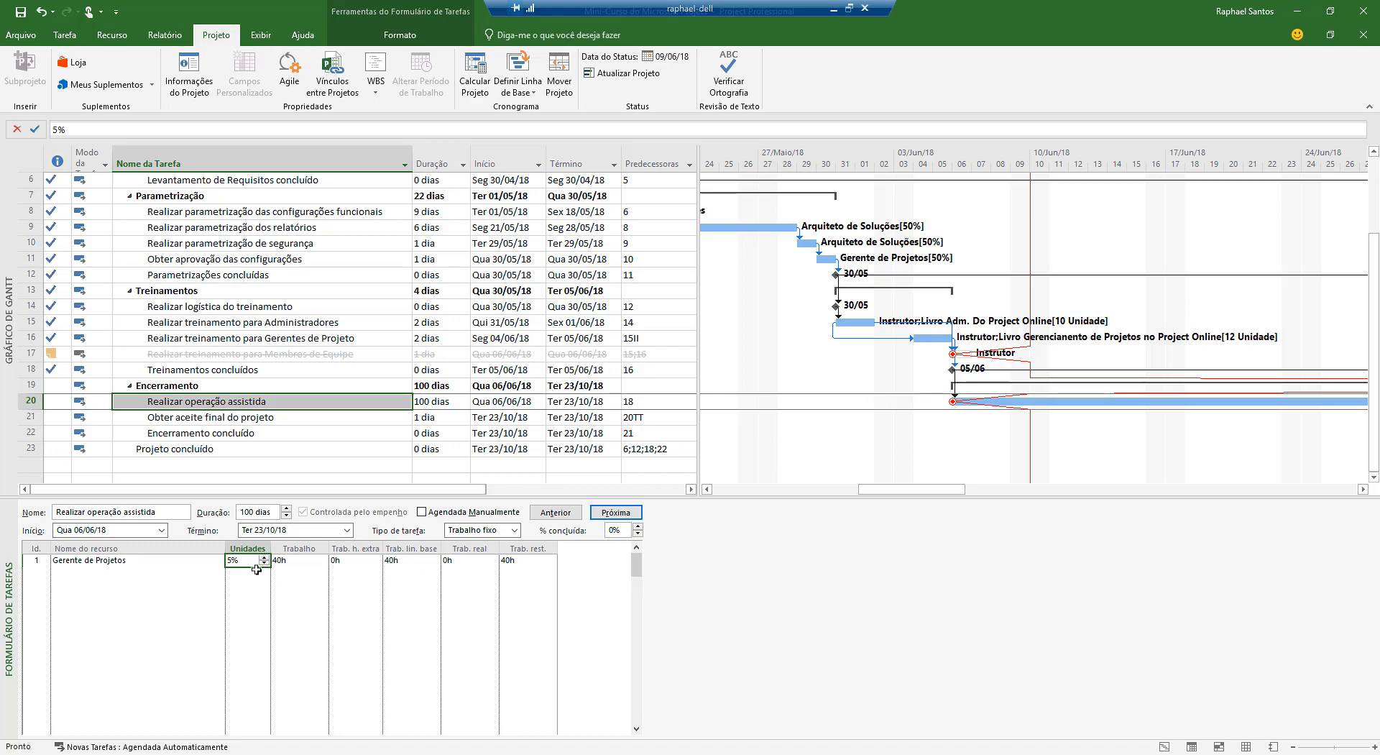
type("25")
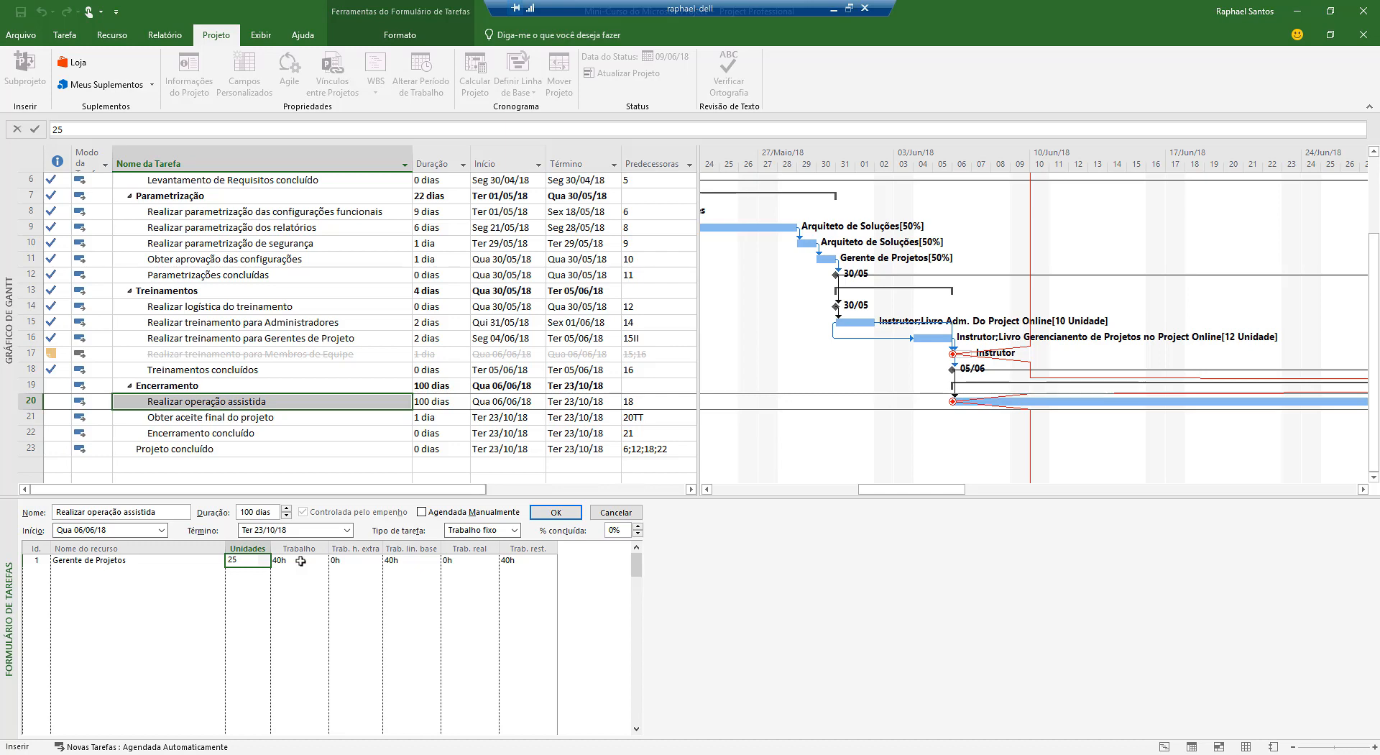
key("Escape")
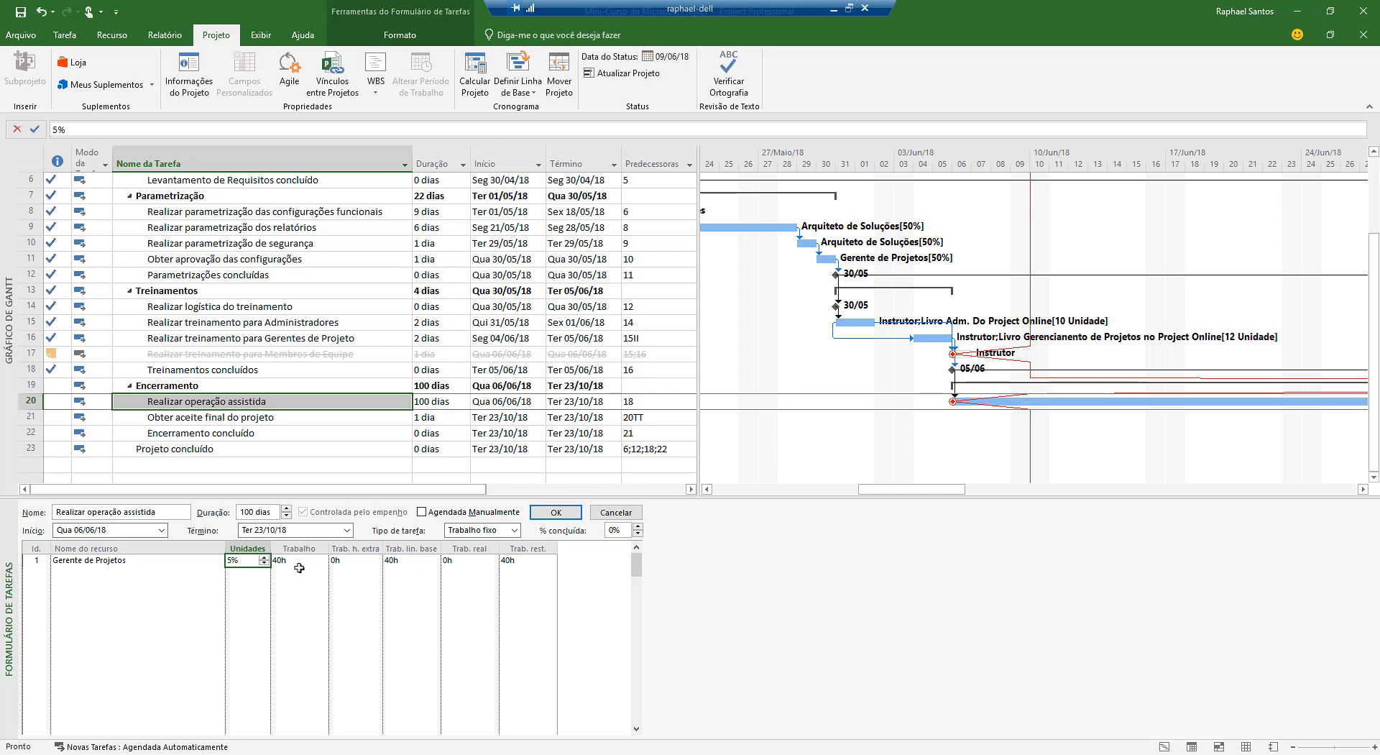
- Switch the lower pane to Uso da Tarefa and examine the daily work of Realizar operação assistida in June 2018
left_click(65, 38)
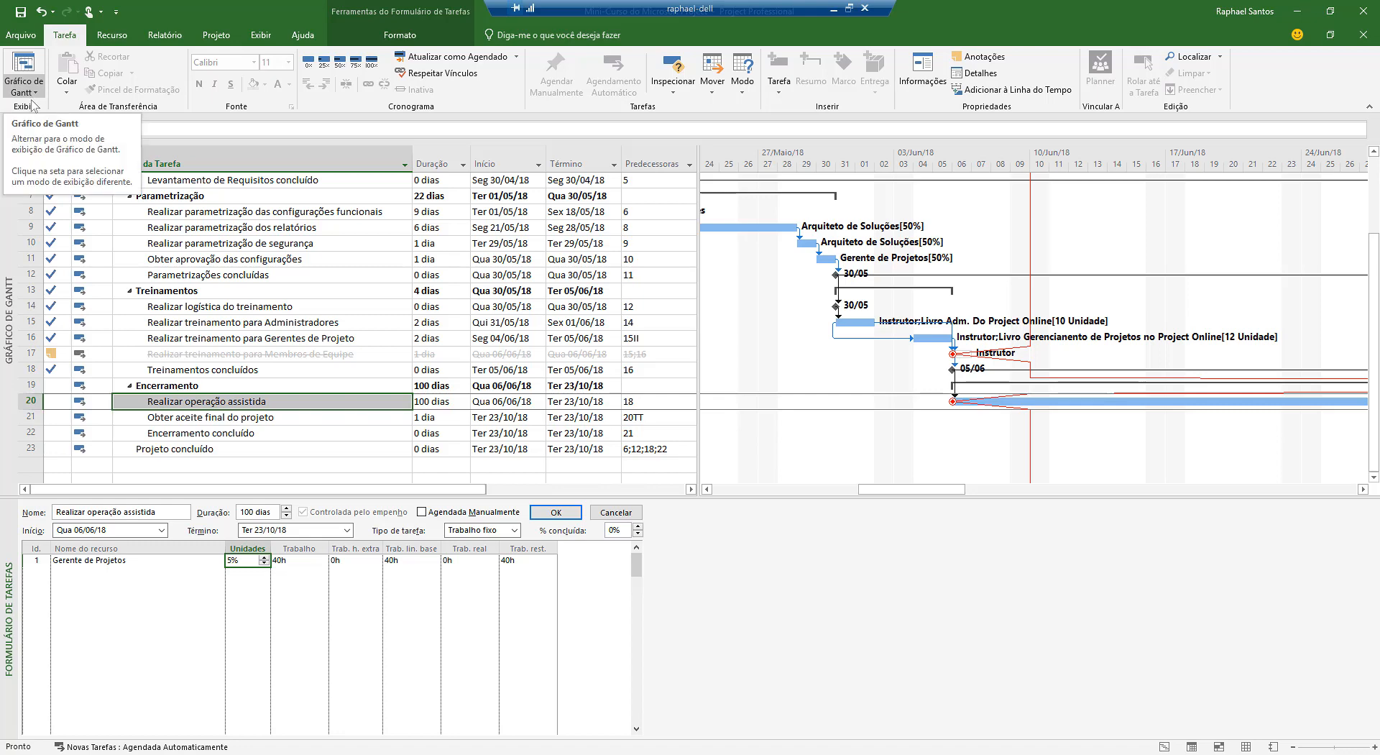
left_click(33, 99)
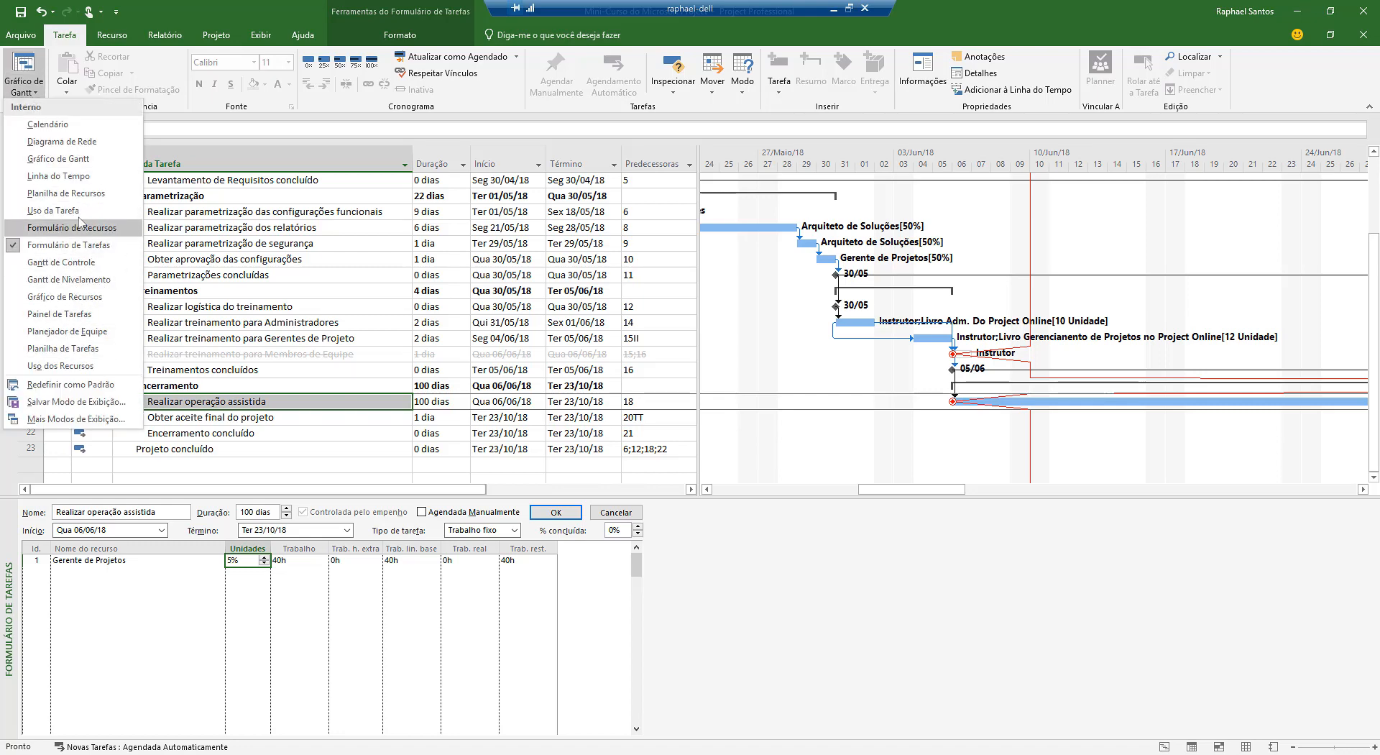
left_click(52, 210)
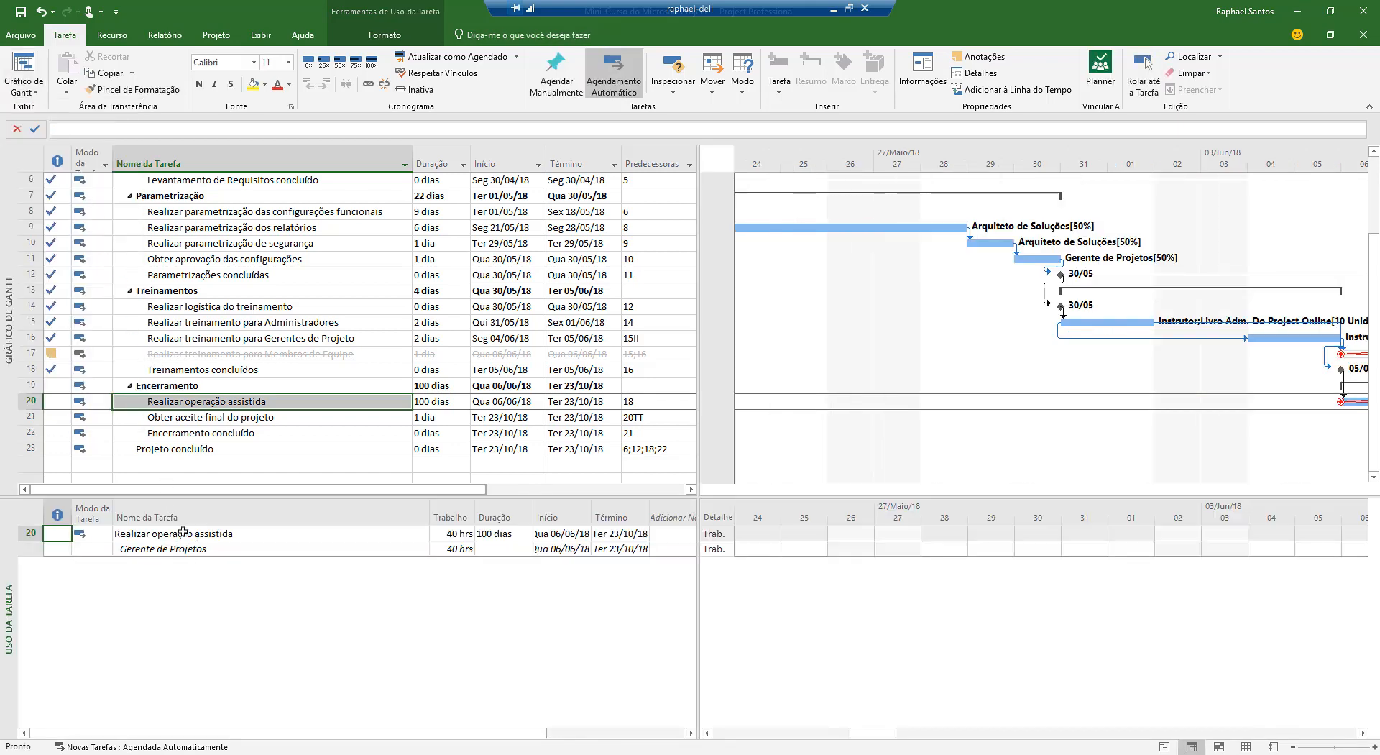
left_click(1338, 734)
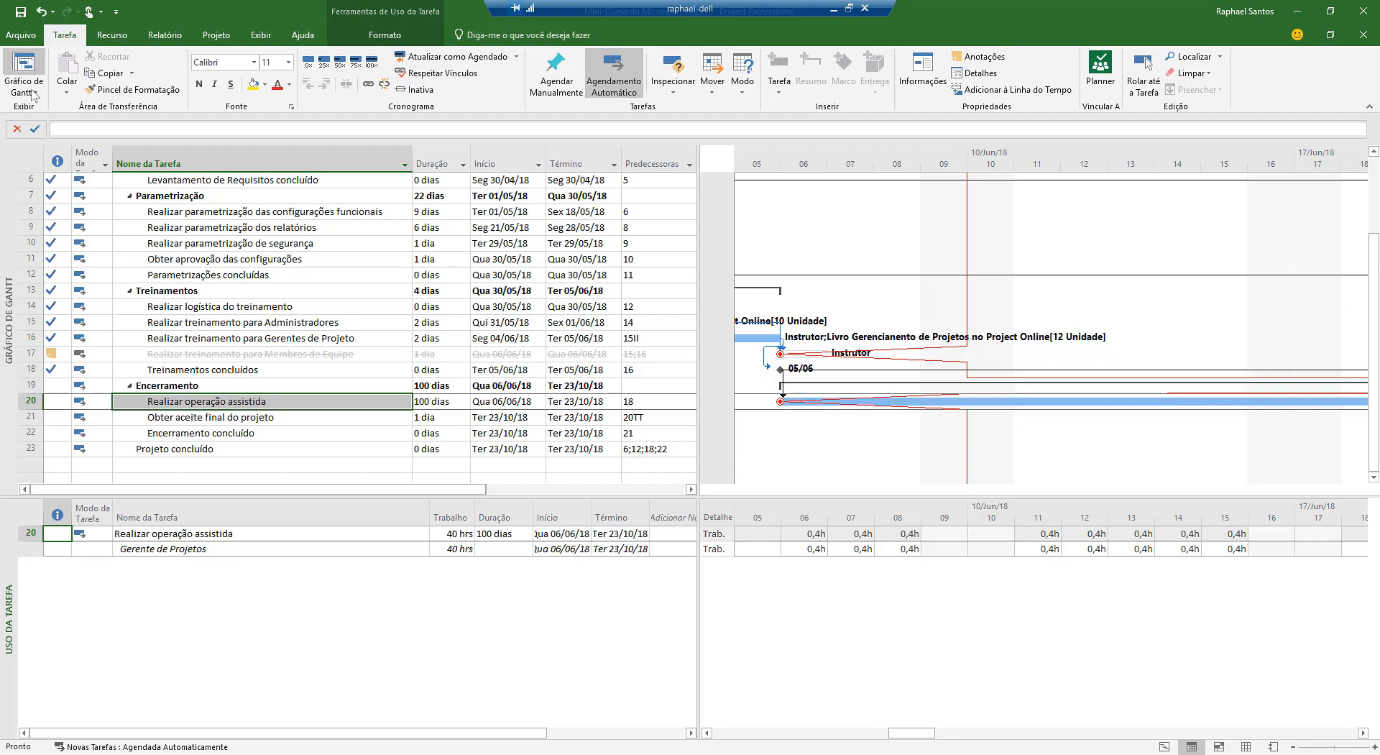
- Leave Uso da Tarefa and restore the Formulário de Tarefas below the Gantt chart for Realizar operação assistida
left_click(33, 63)
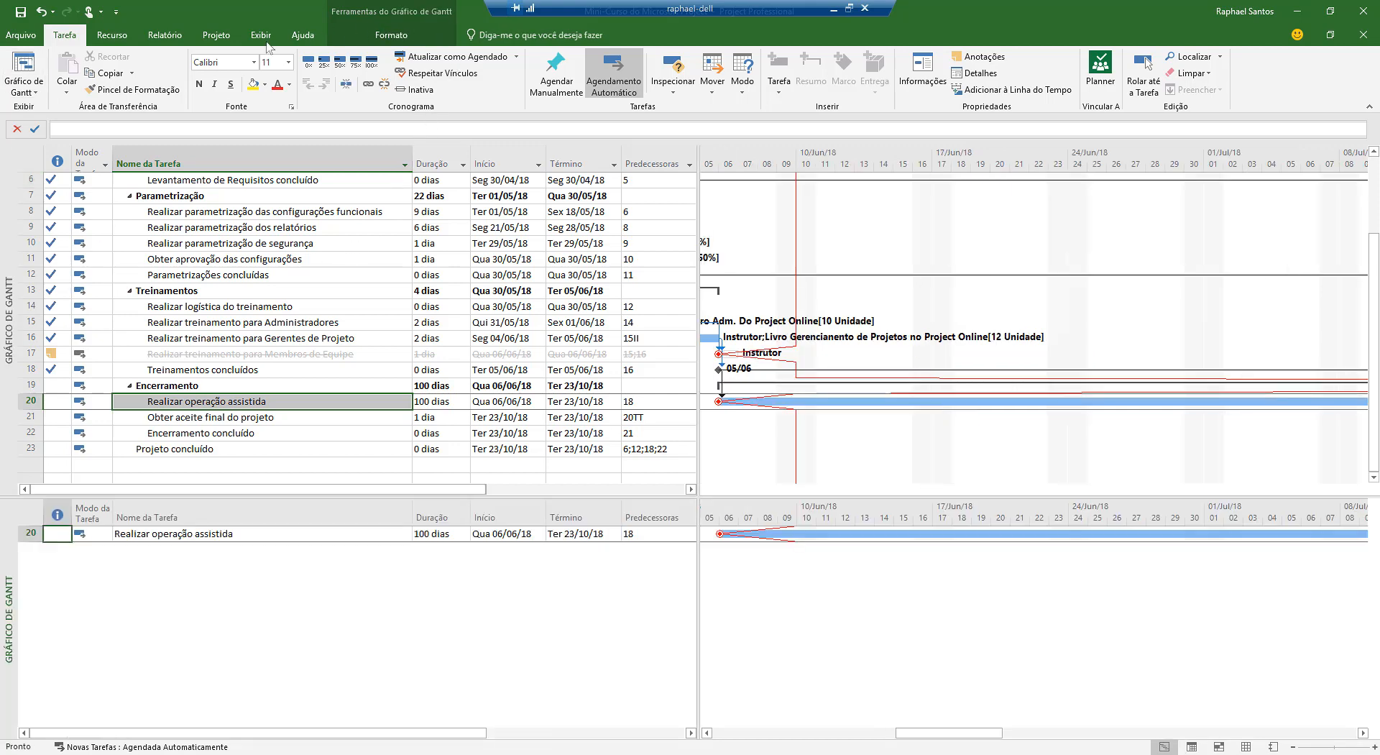
scroll(592, 84, "down", 4)
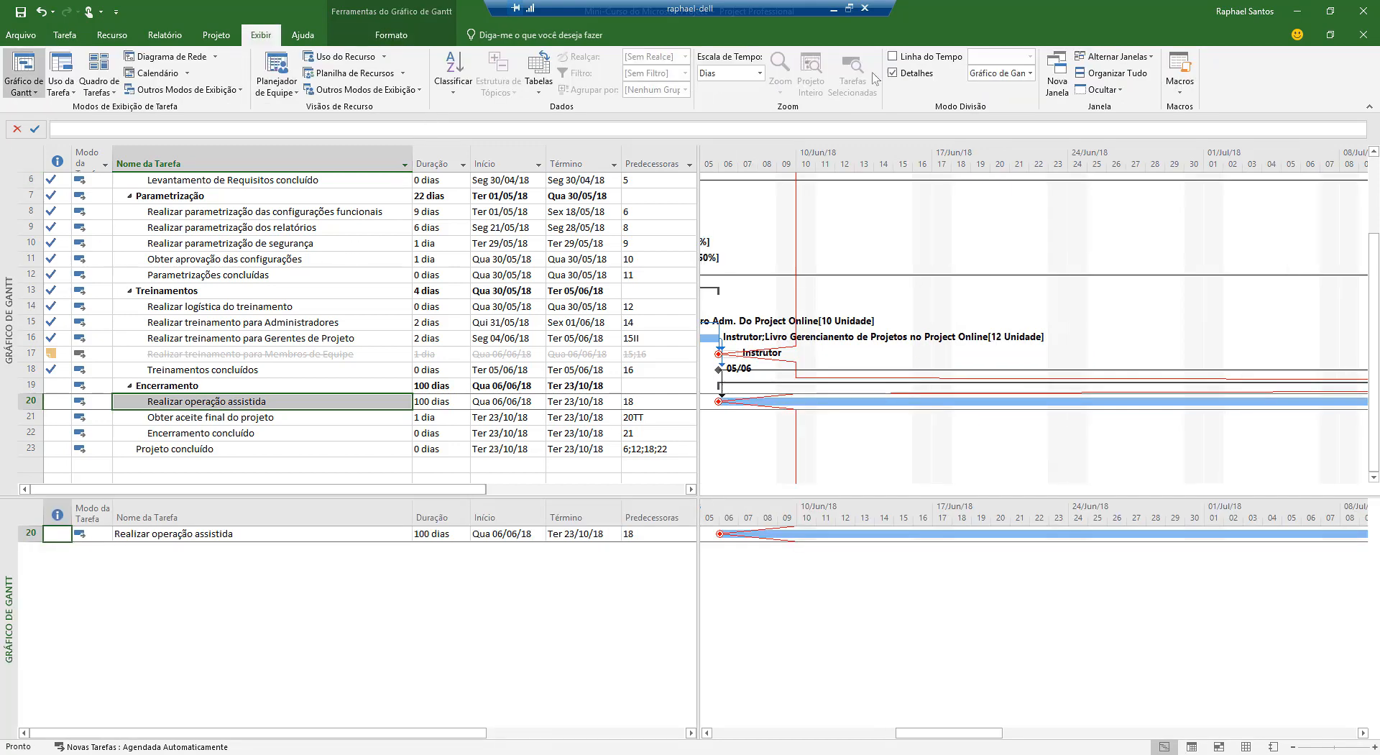
left_click(926, 76)
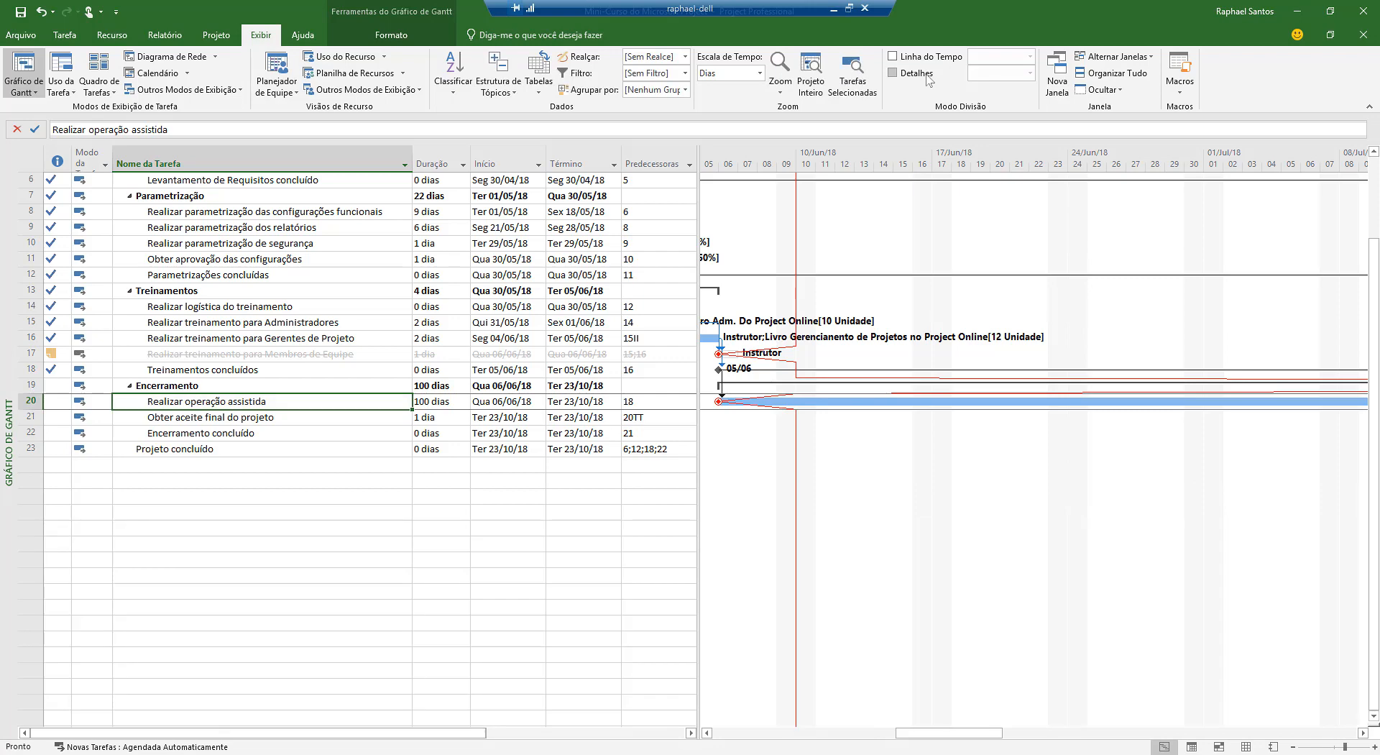
left_click(927, 76)
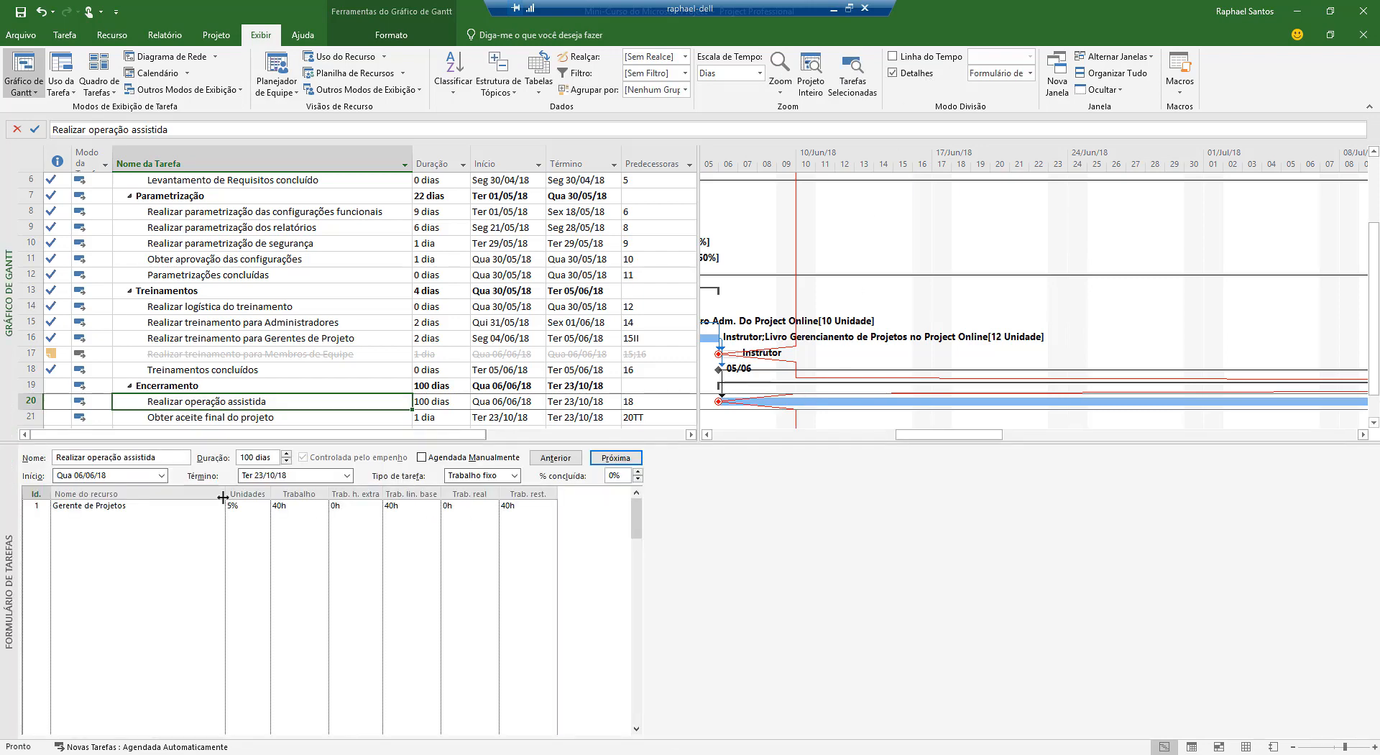
- Set the Gerente de Projetos units on Realizar operação assistida to 25% and hide the task form
left_click(241, 506)
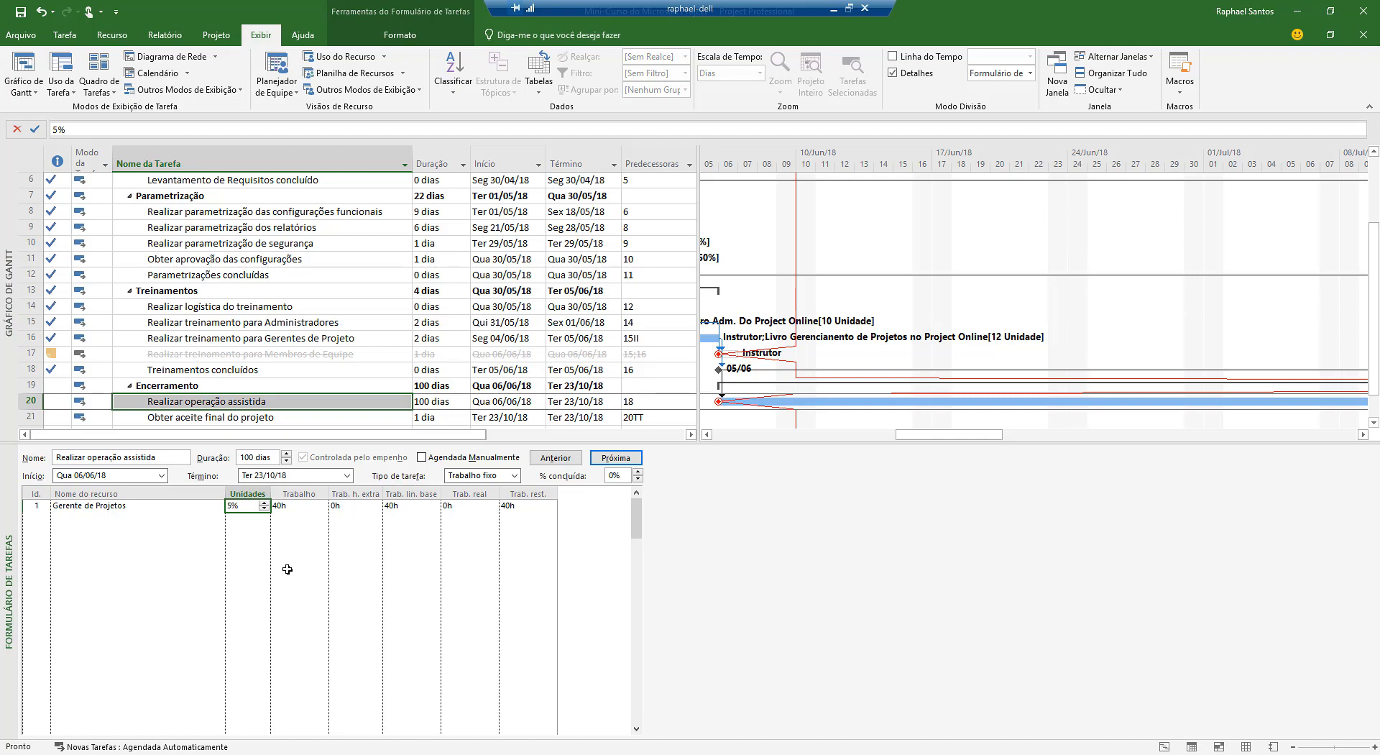
type("25")
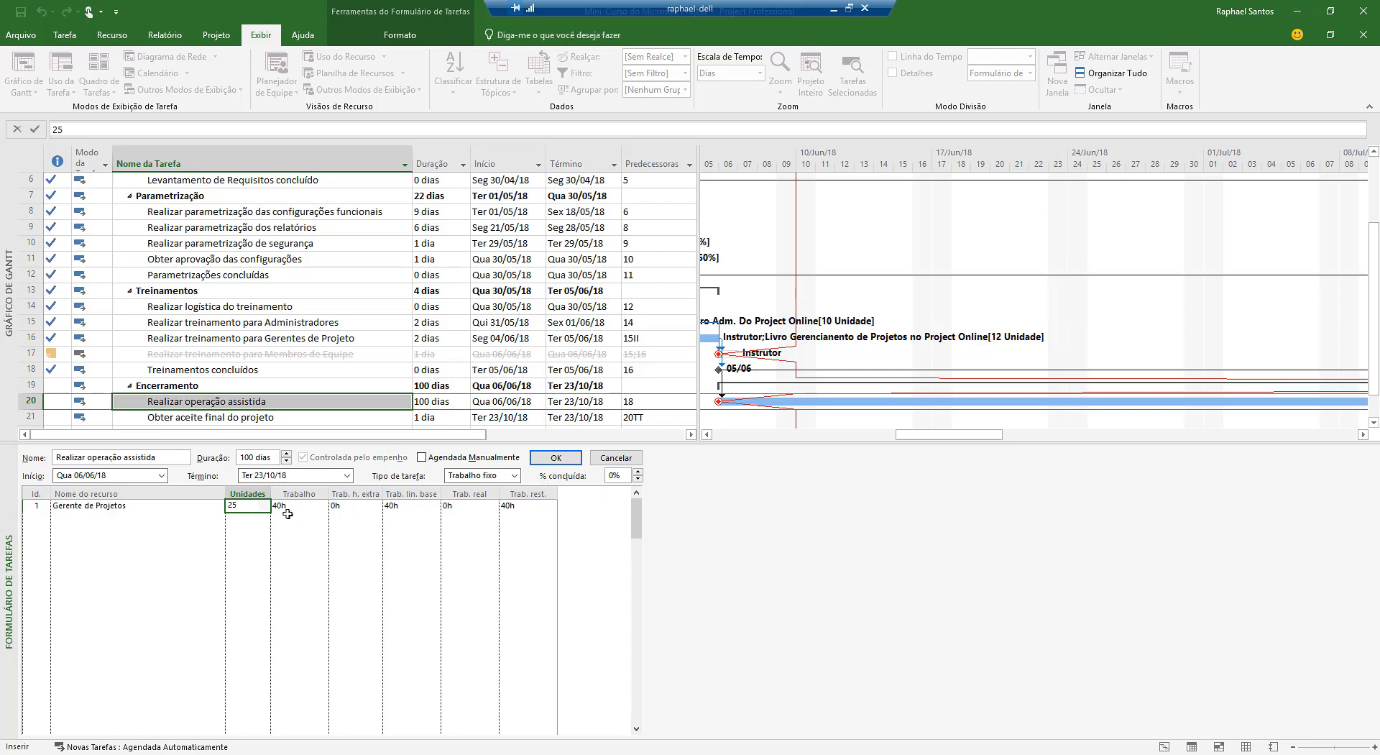
left_click(571, 464)
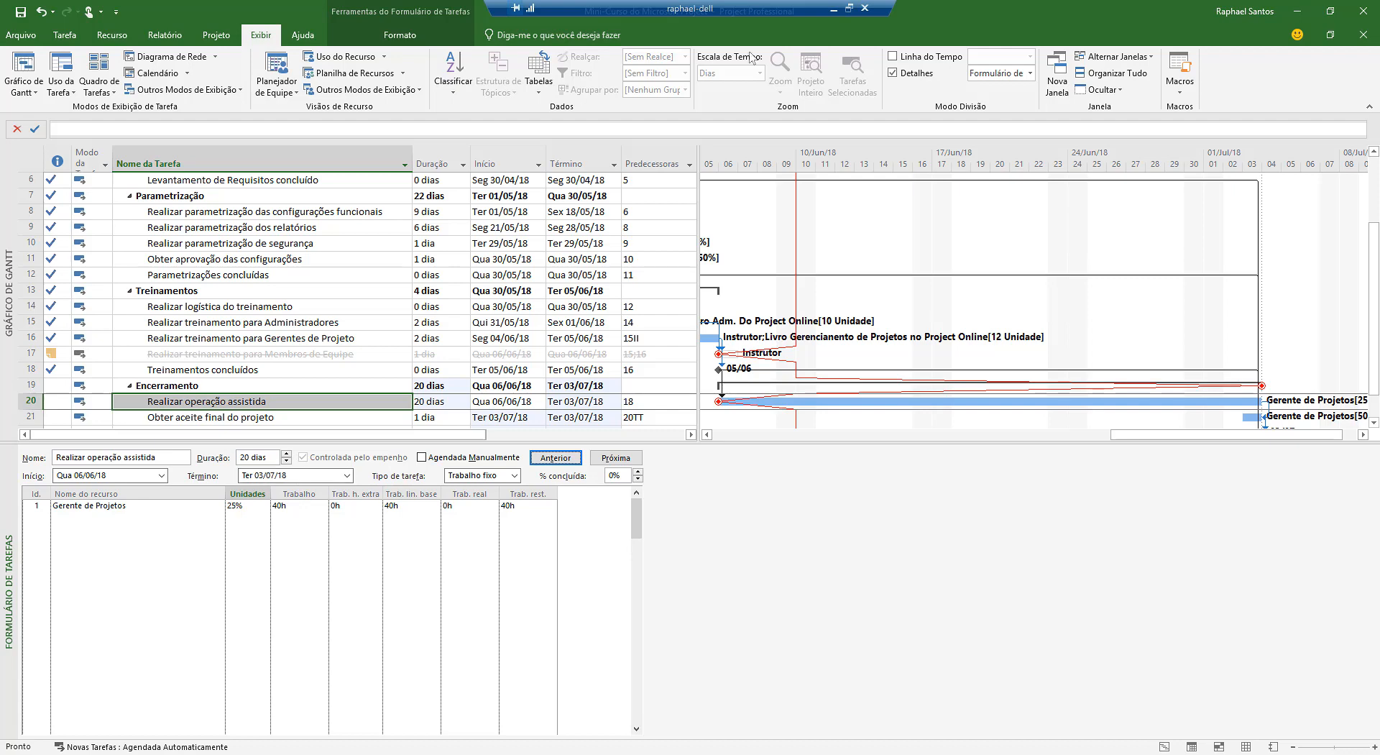
left_click(893, 73)
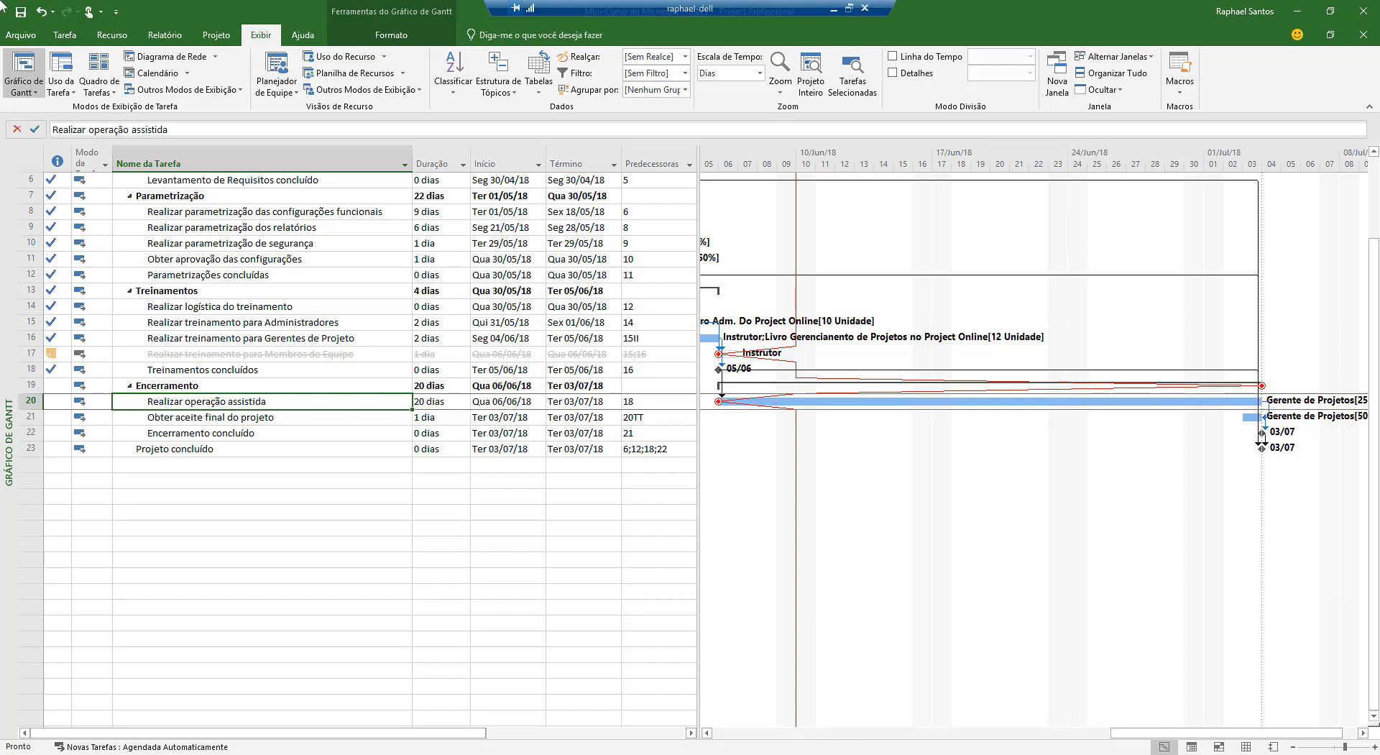
- Try to update the whole project's work as completed through 09/06/18 with the 0% to 100% option
left_click(218, 37)
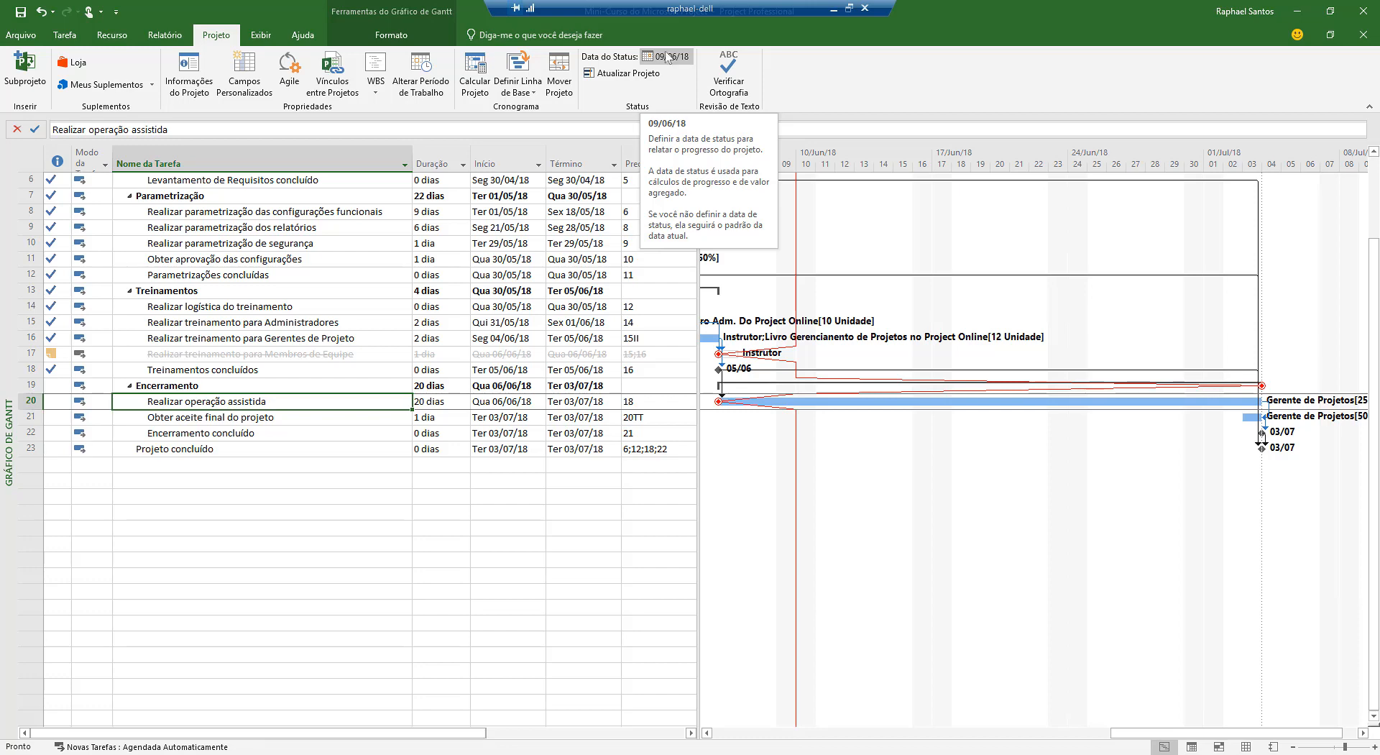
left_click(622, 73)
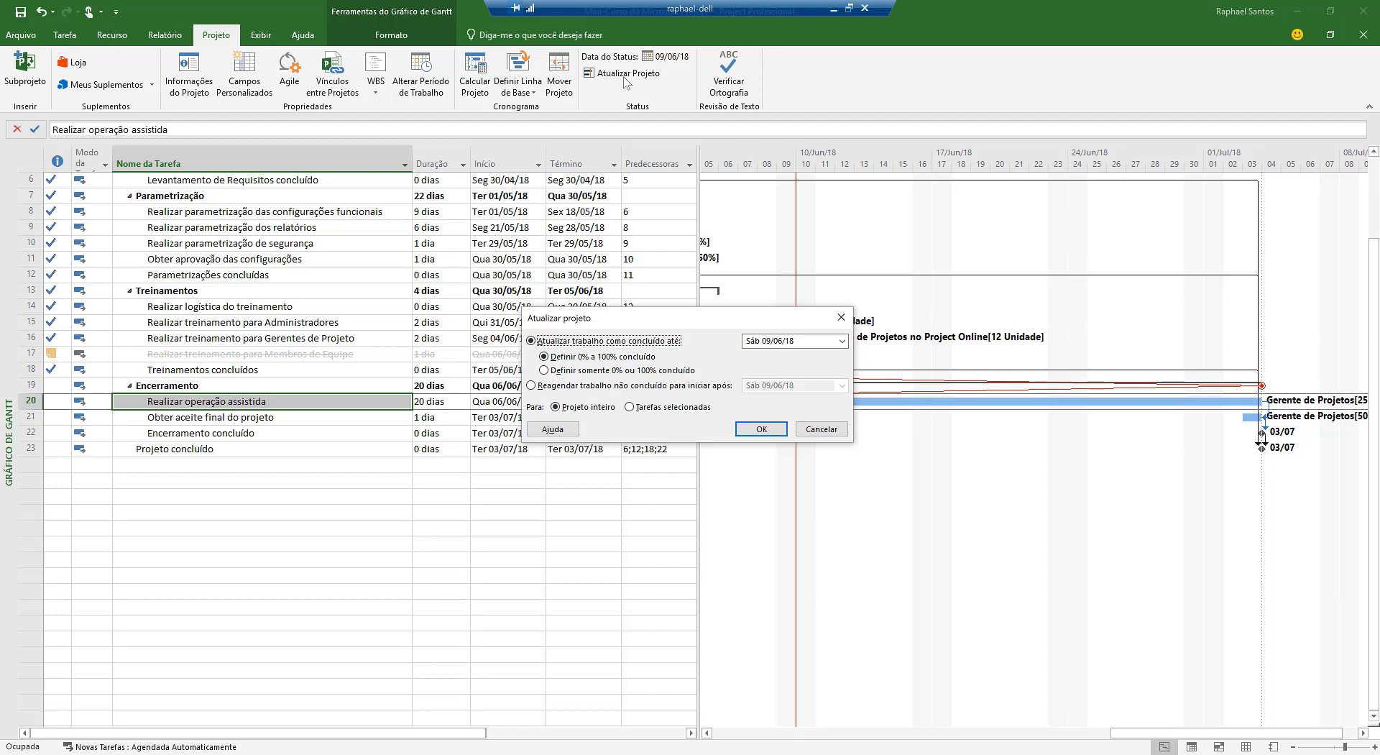
key("Return")
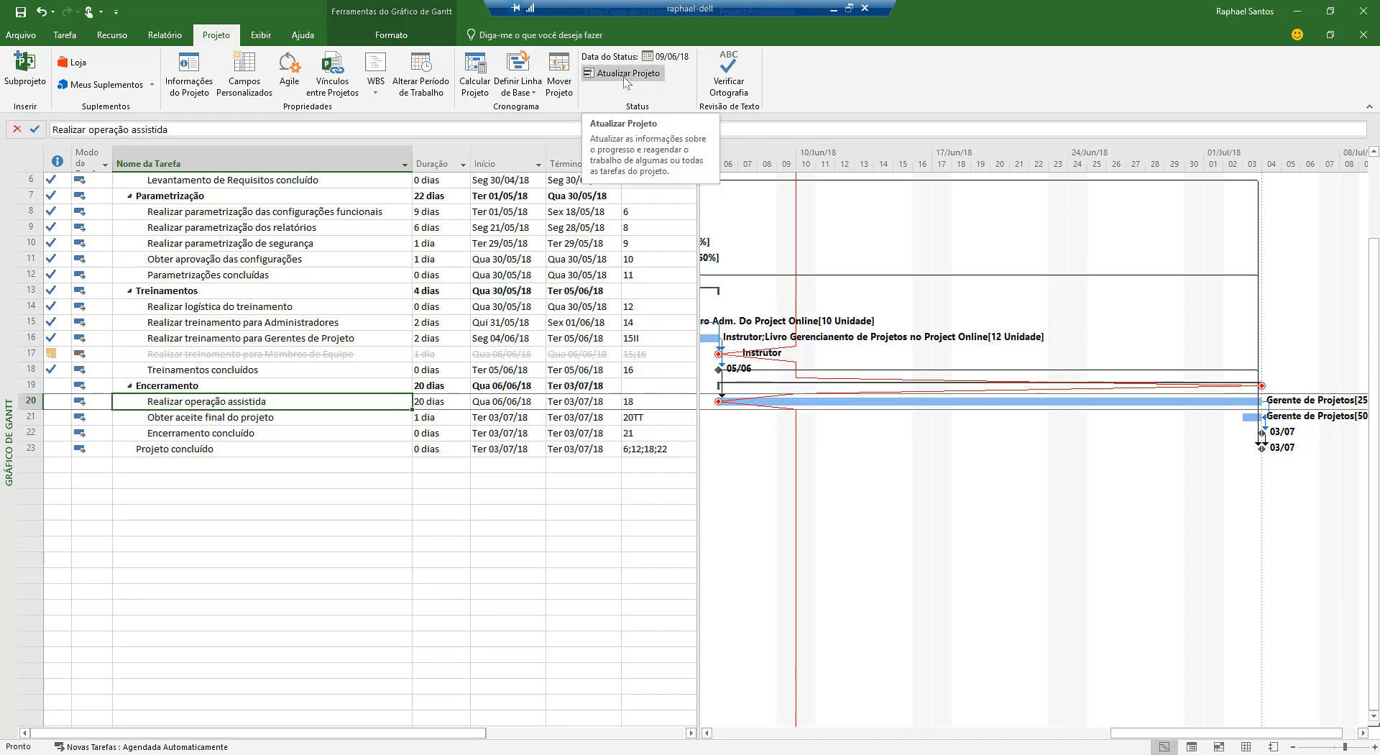